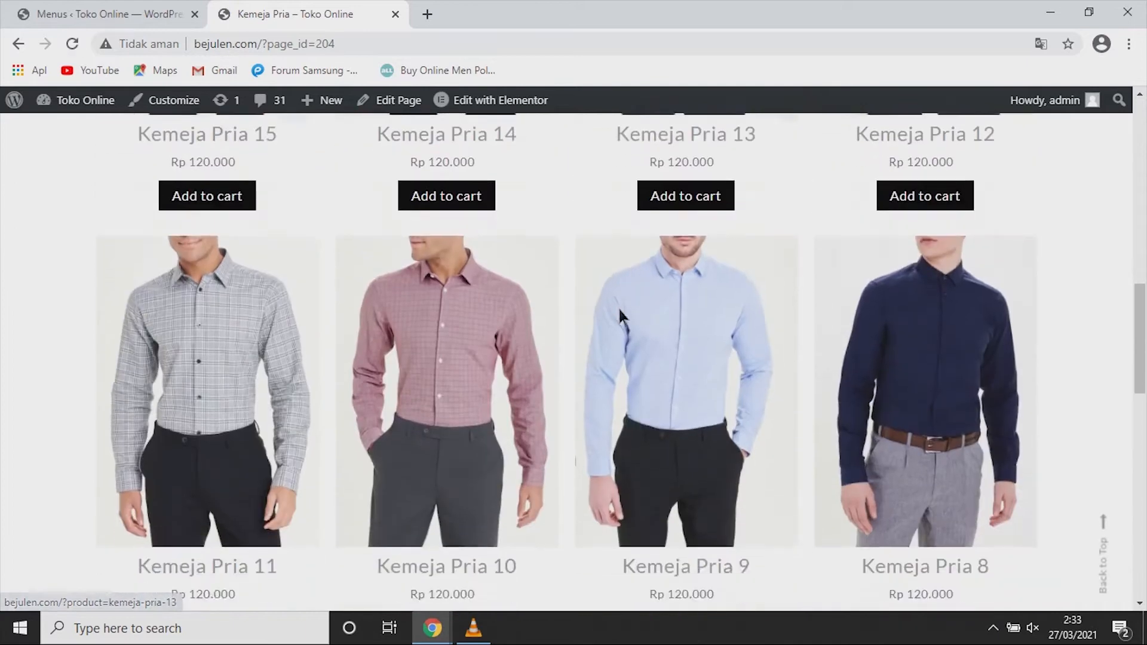
Step: Open the store's Celana Pria category page and browse through its products
scroll(621, 316, up, 20)
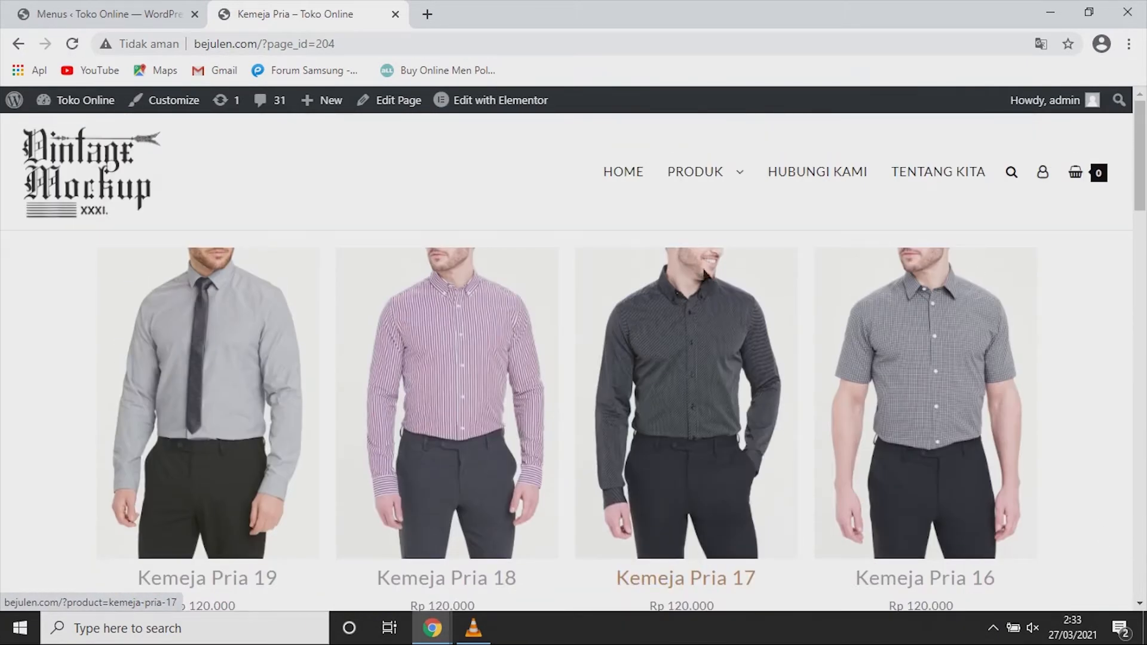
mouse_move(724, 172)
click(722, 263)
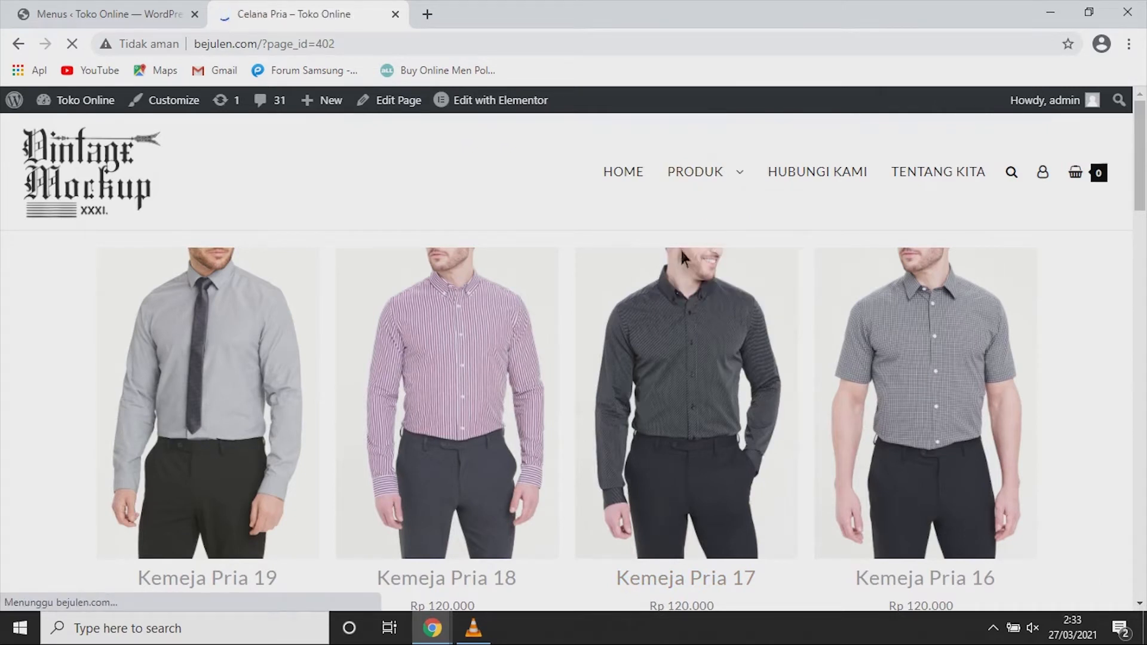
scroll(633, 273, down, 18)
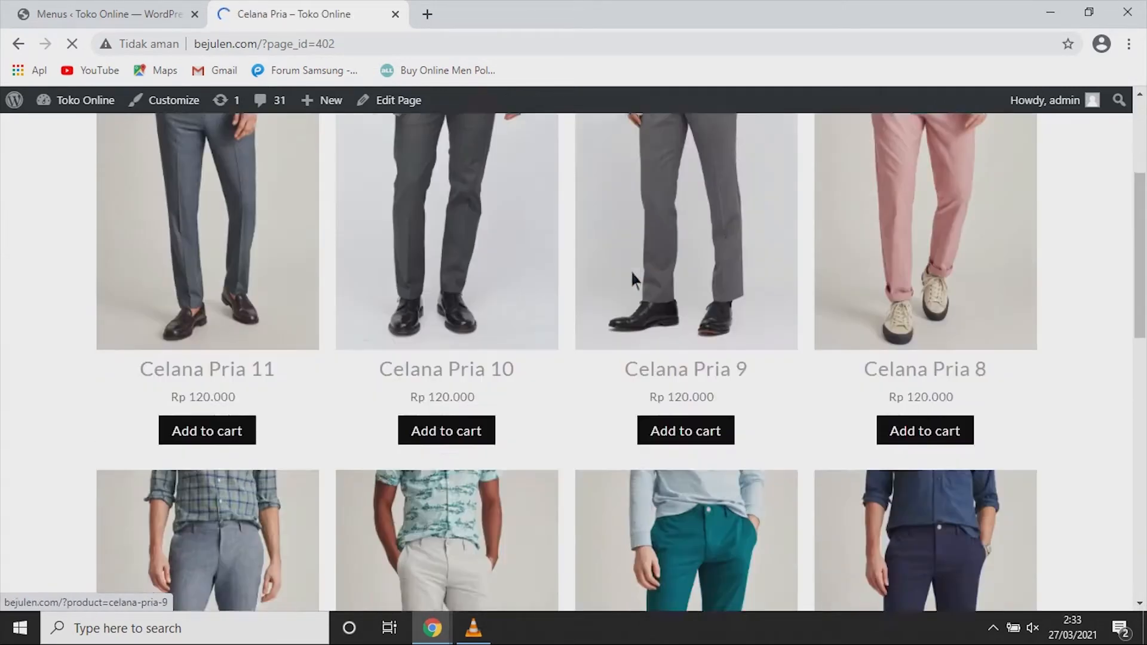
scroll(702, 346, up, 18)
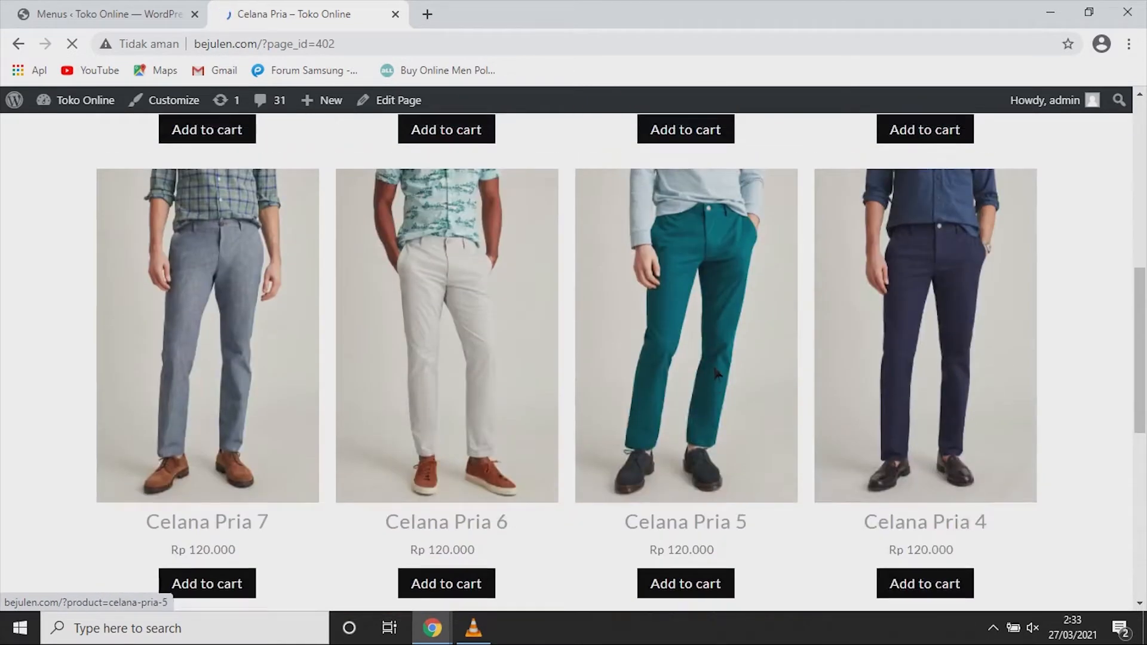
Step: Open the store's Kaos Pria category page and browse through its products
mouse_move(733, 179)
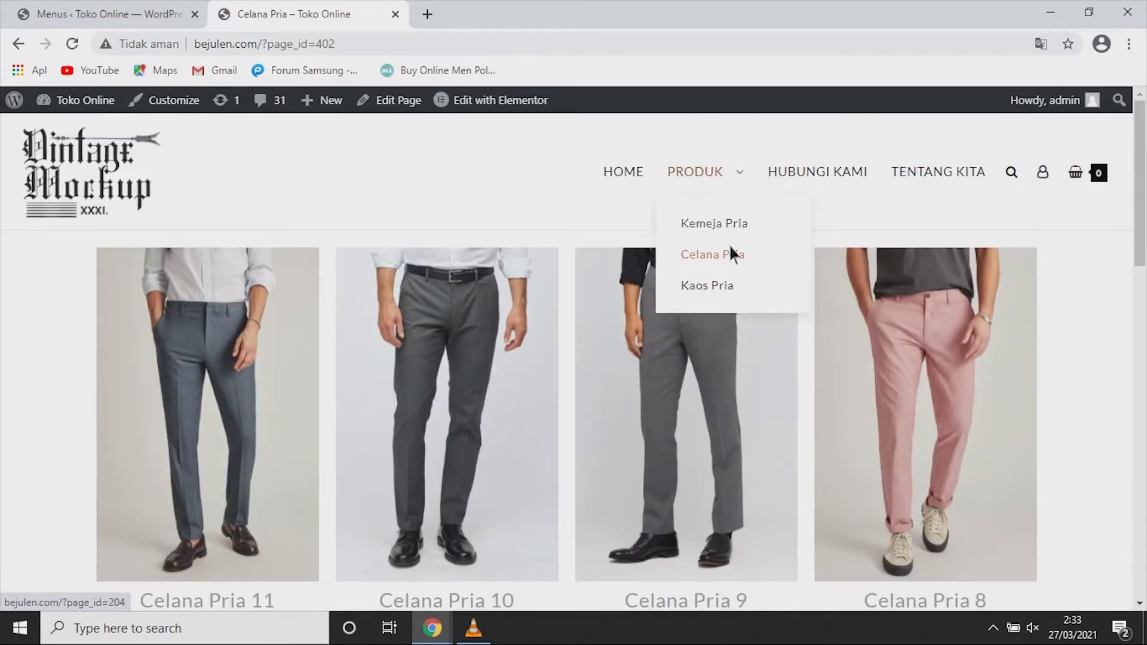
click(730, 285)
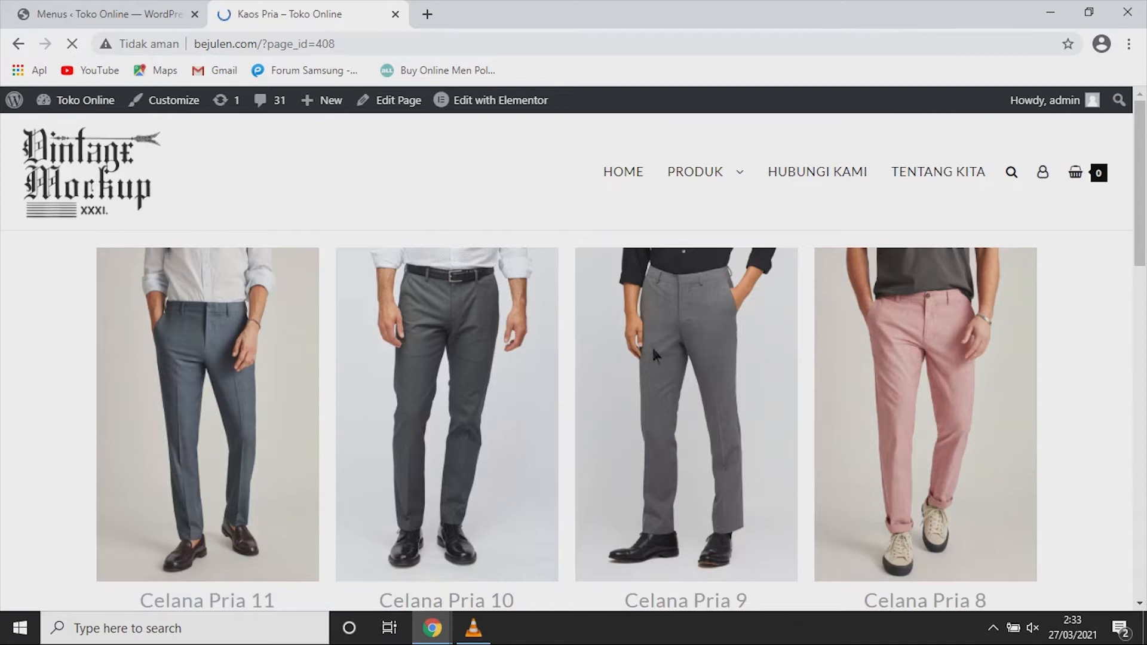
scroll(598, 383, down, 2)
scroll(596, 382, down, 15)
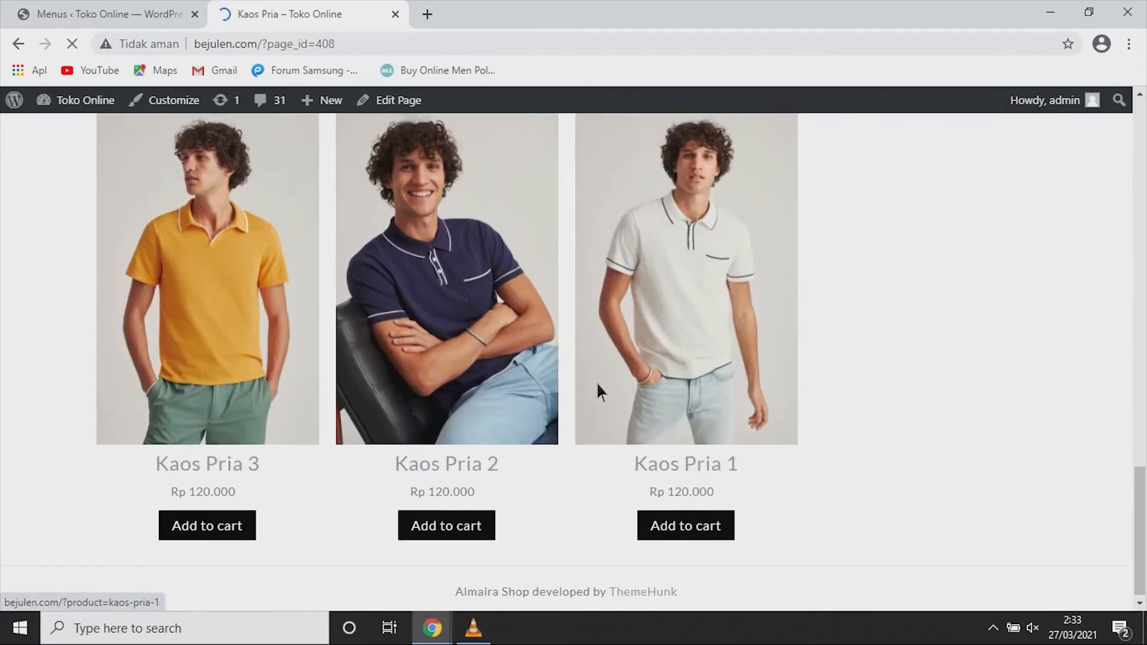
scroll(598, 385, up, 15)
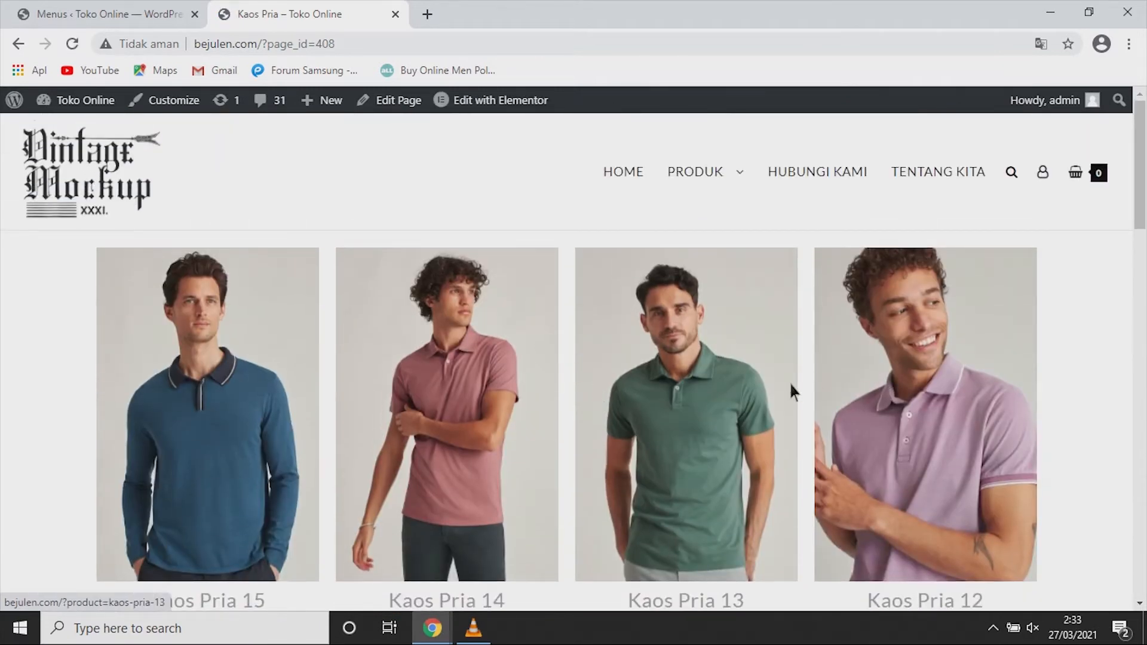
Step: Open the Kaos Pria 15 product page and review its images, price and description
mouse_move(703, 167)
scroll(776, 253, down, 1)
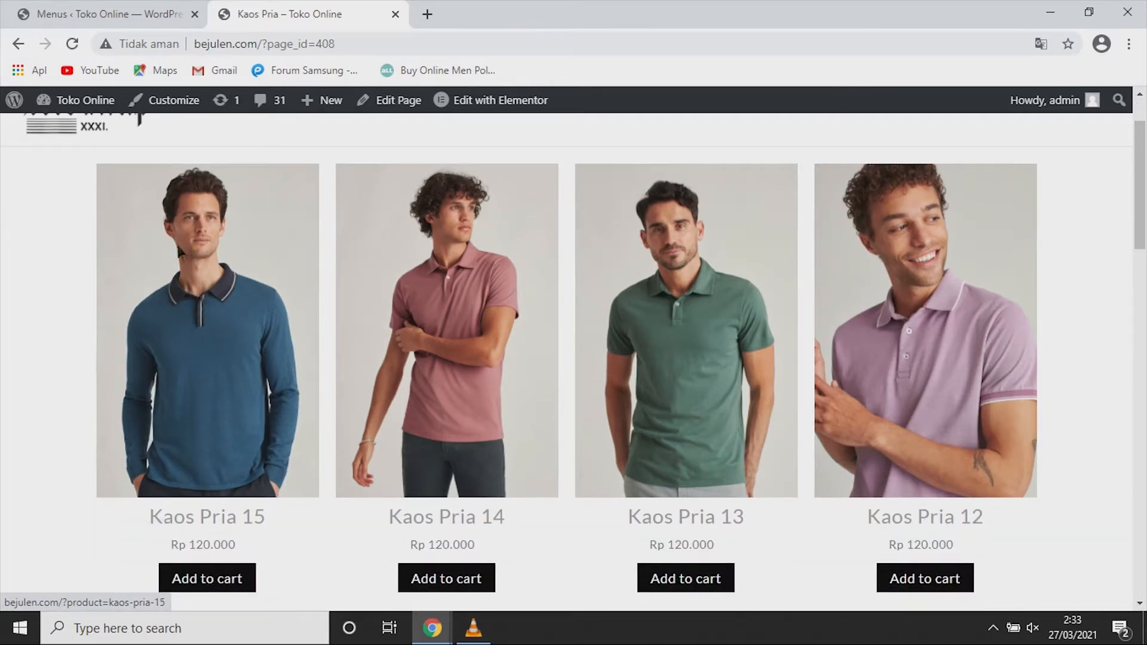
click(196, 285)
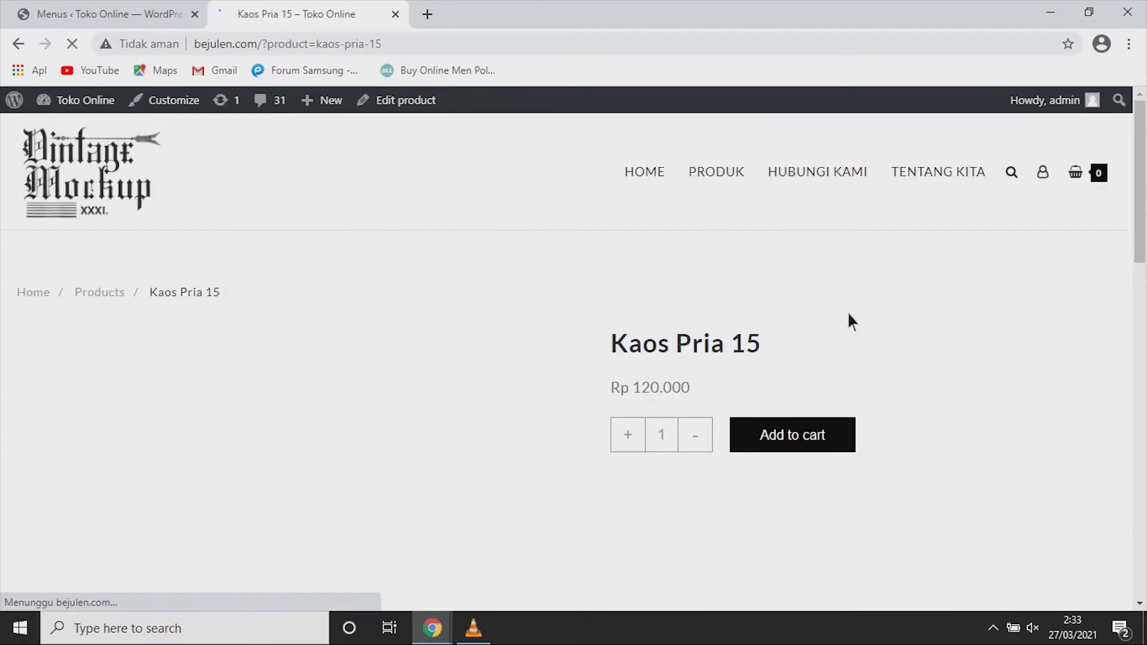
scroll(851, 322, down, 7)
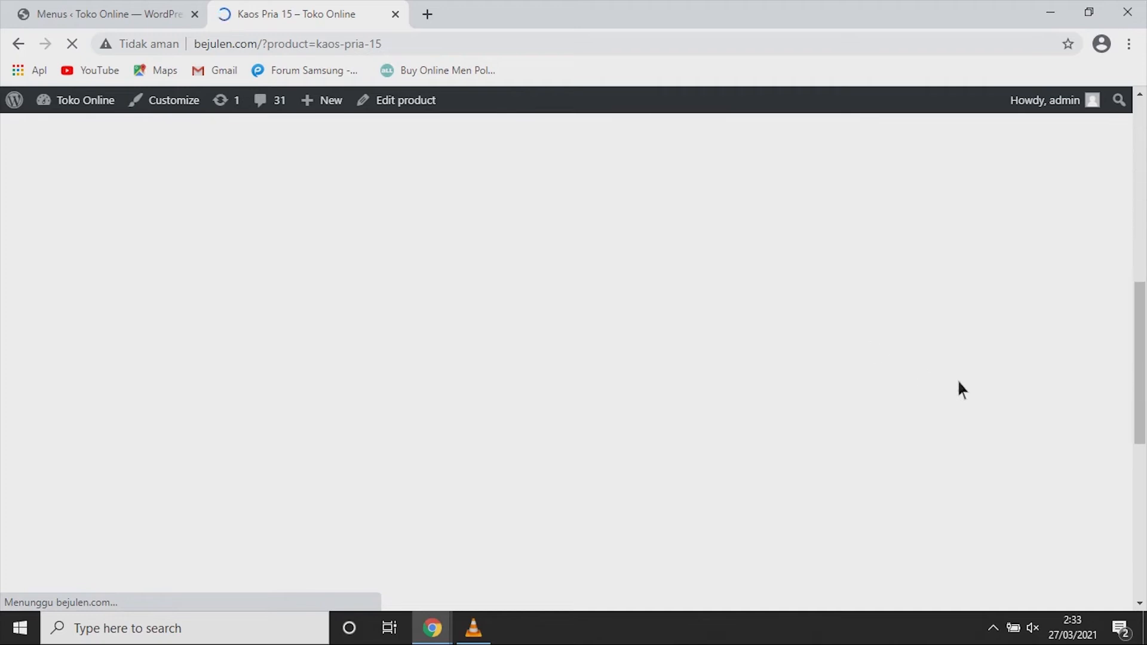
scroll(993, 402, up, 7)
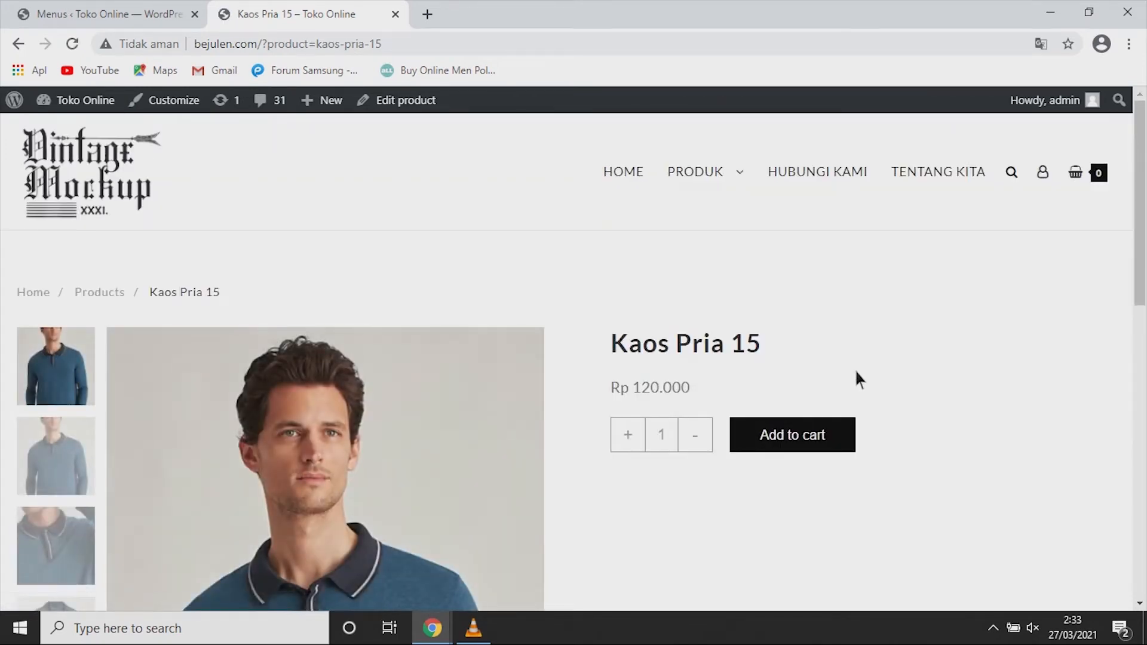
scroll(677, 430, down, 4)
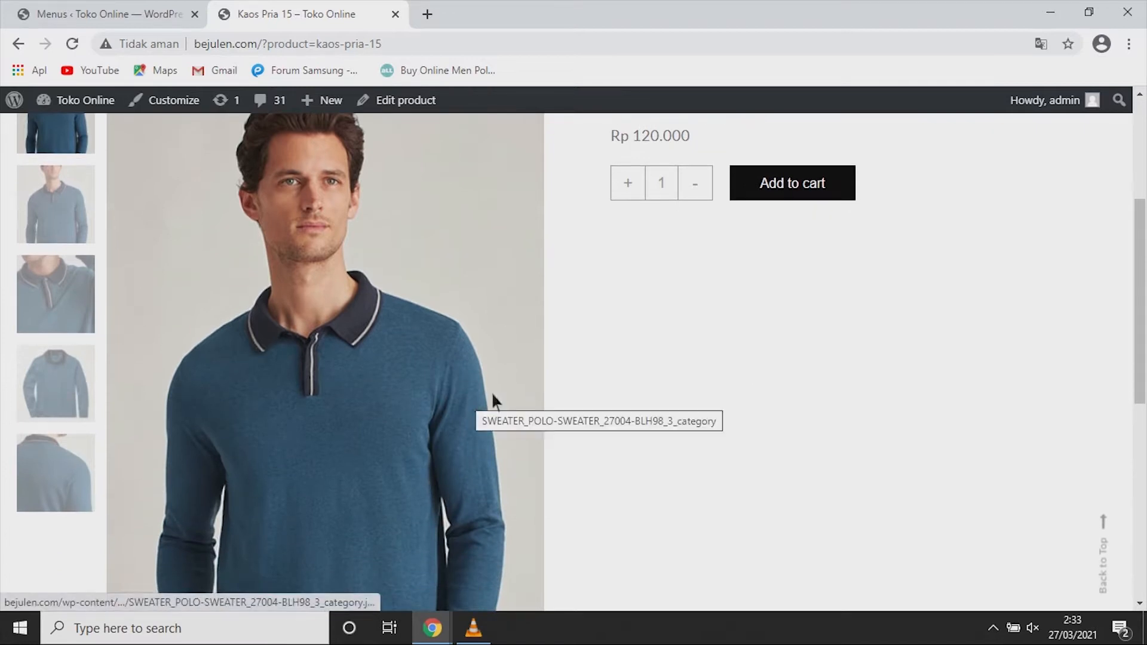
scroll(725, 412, down, 3)
scroll(723, 413, down, 6)
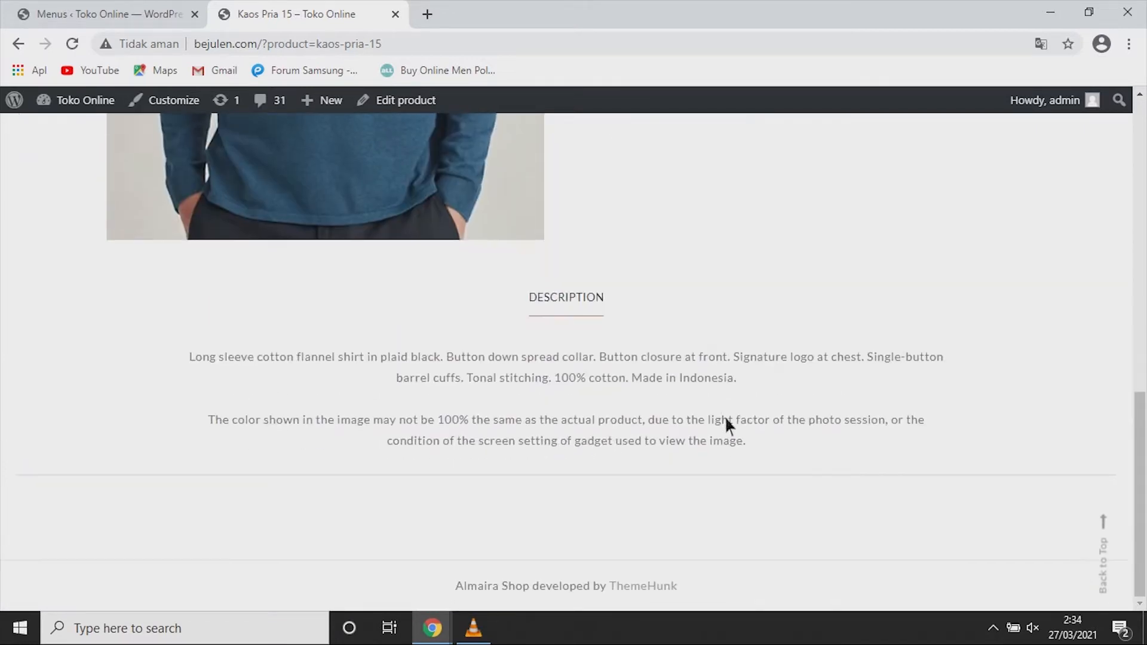
scroll(725, 416, up, 14)
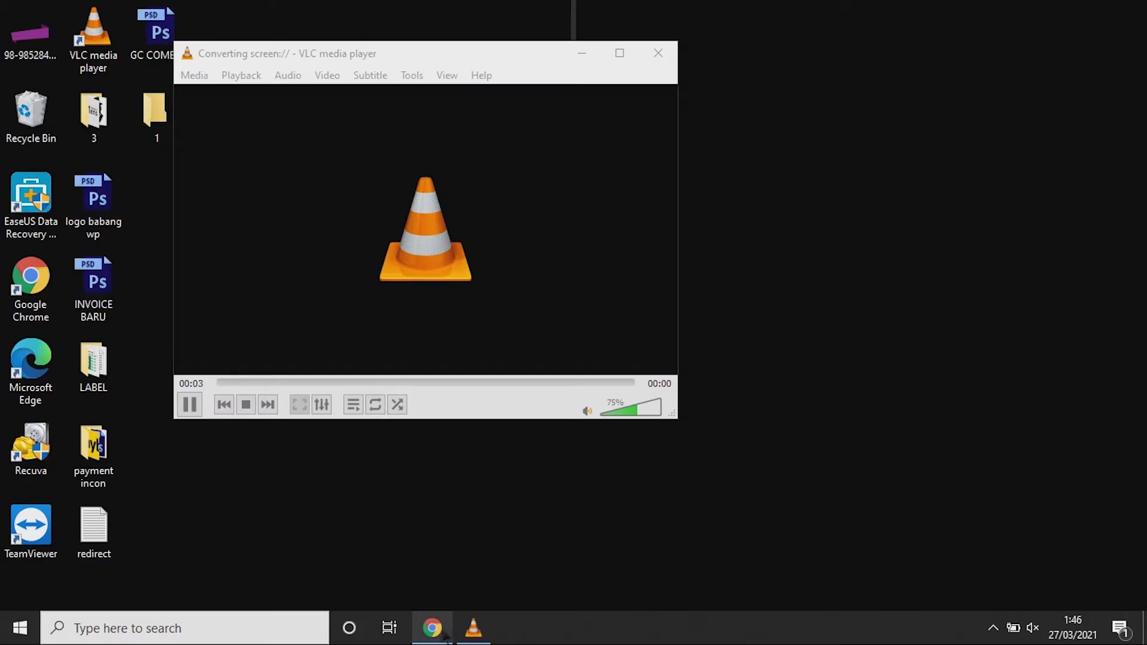
Step: Switch to Chrome and look through the first page of the WordPress product list
click(444, 633)
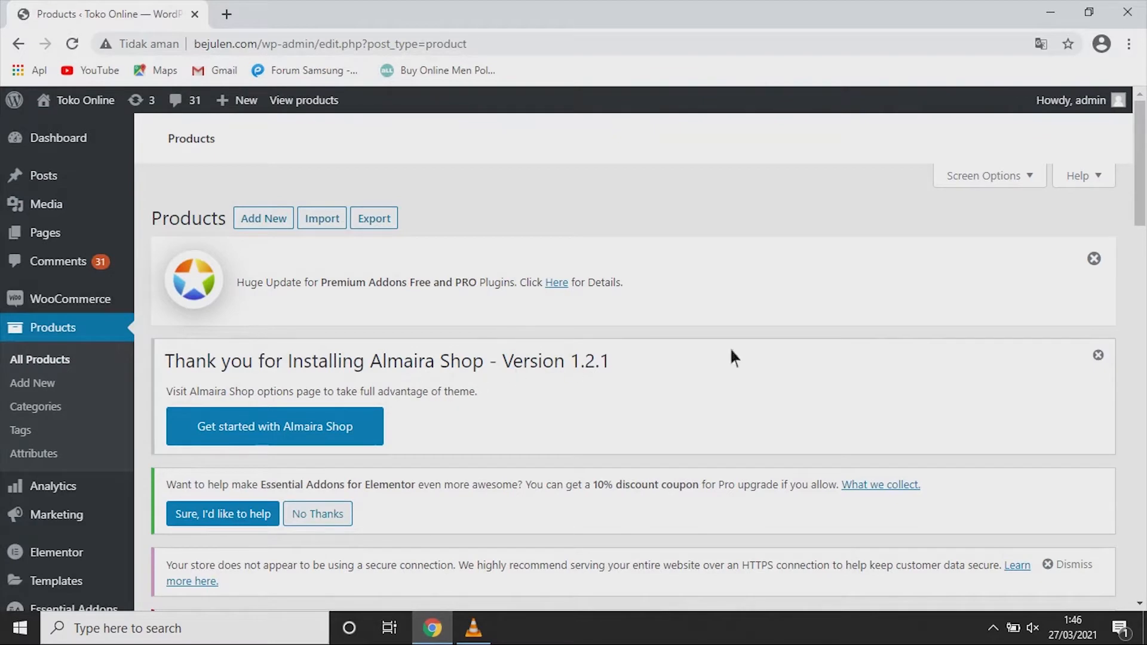
scroll(894, 330, down, 7)
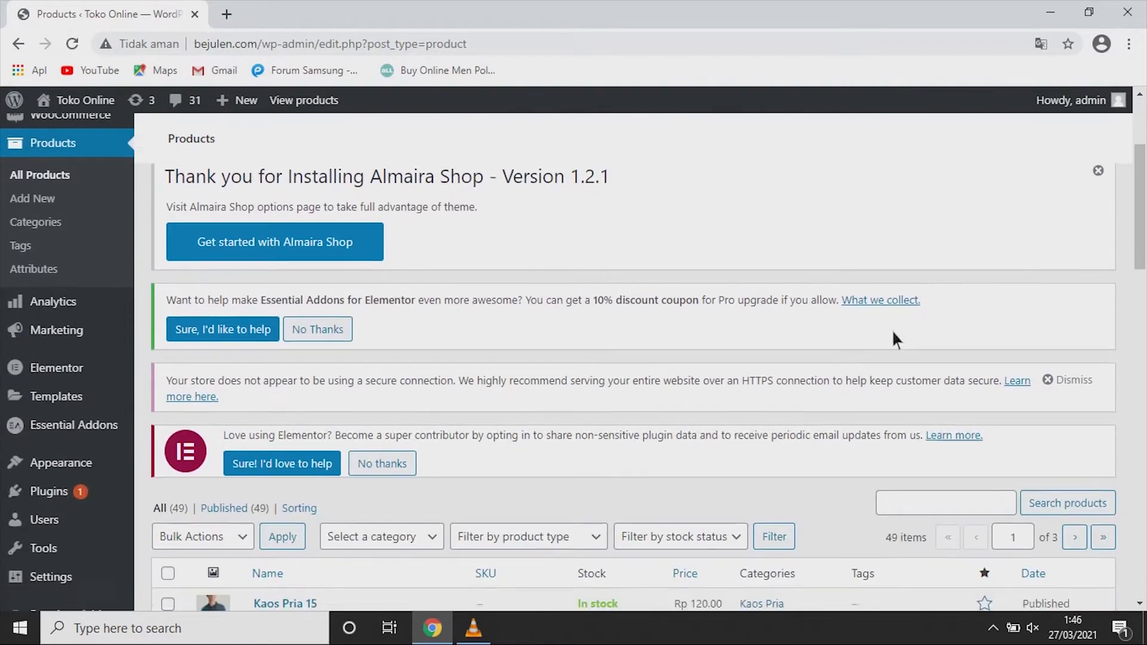
scroll(36, 266, up, 3)
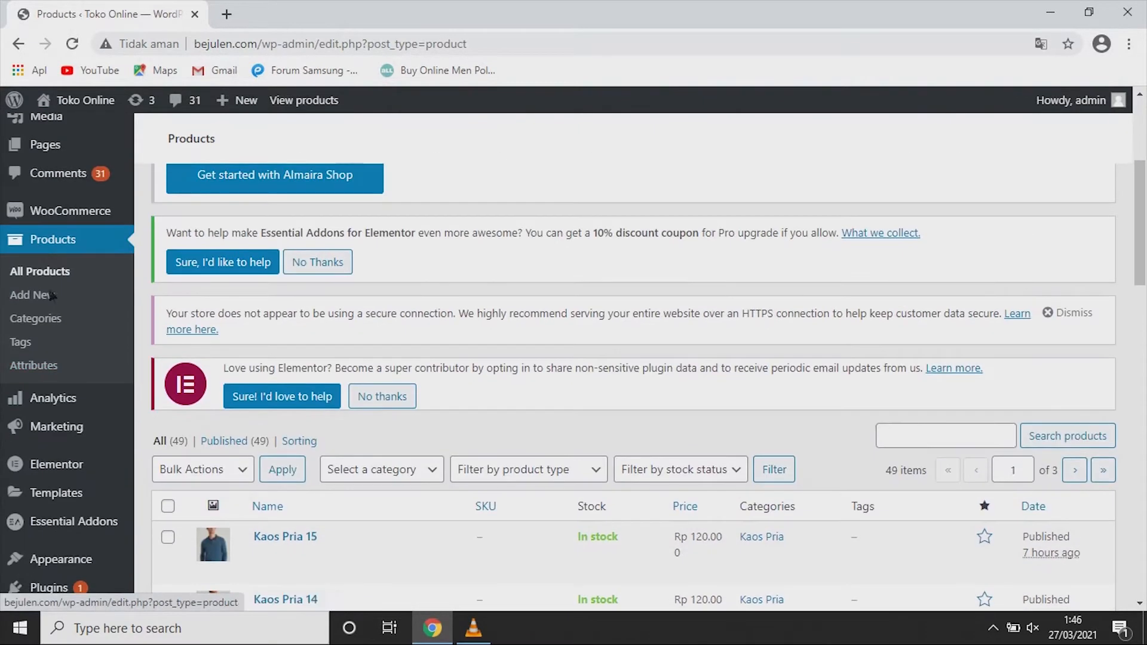
scroll(400, 394, down, 2)
scroll(401, 394, down, 5)
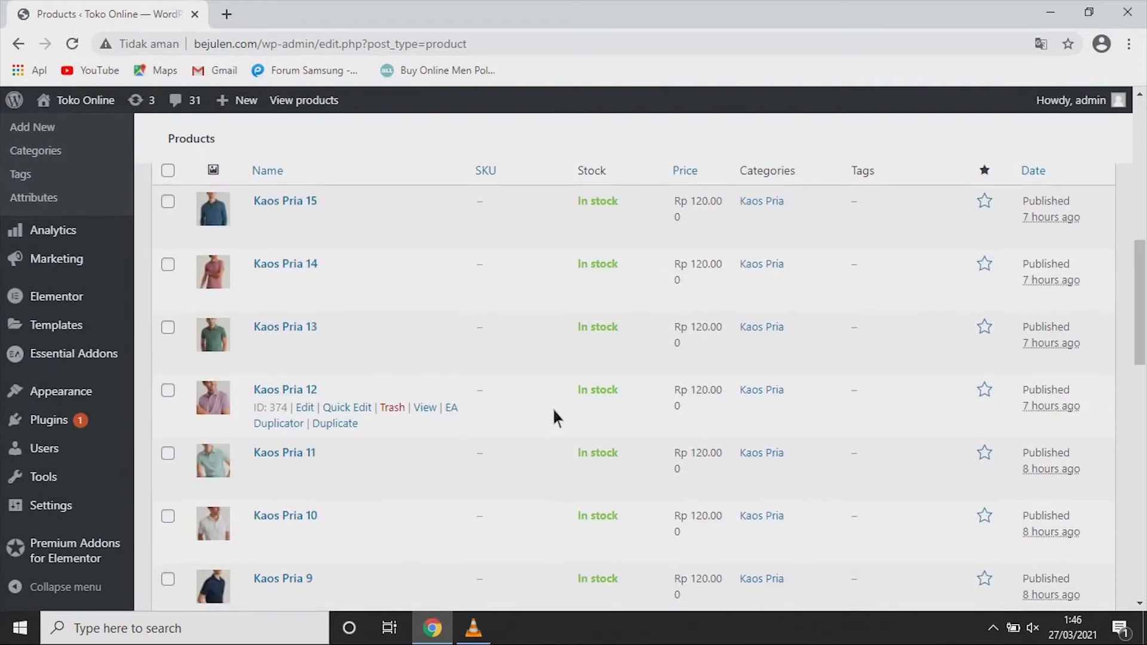
scroll(541, 396, down, 7)
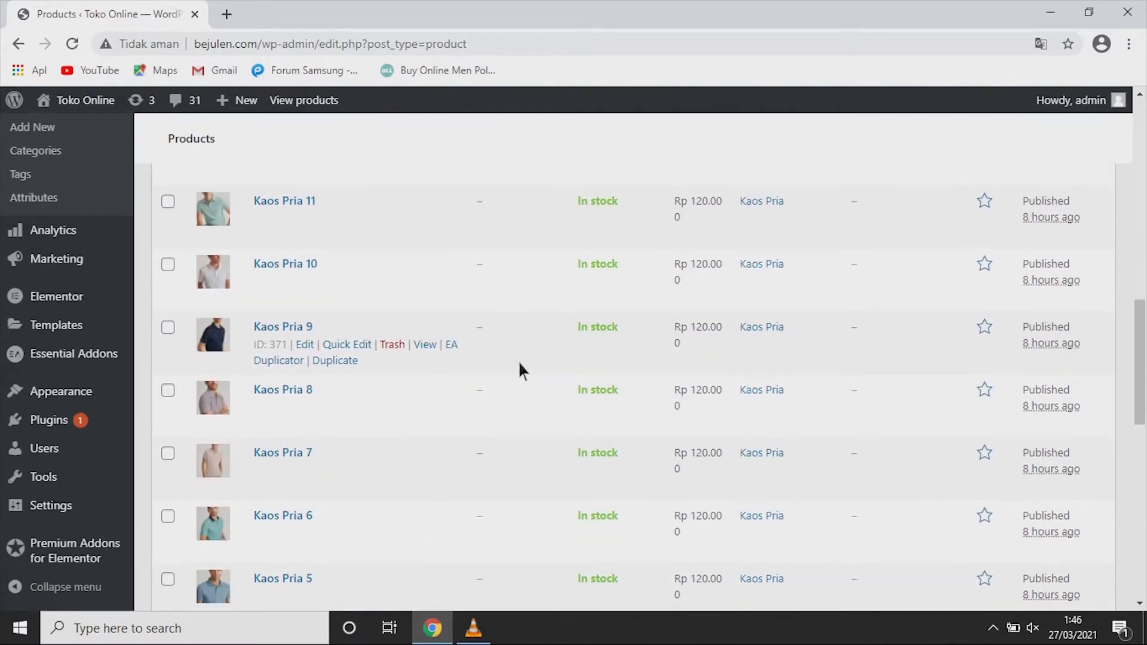
scroll(402, 349, down, 8)
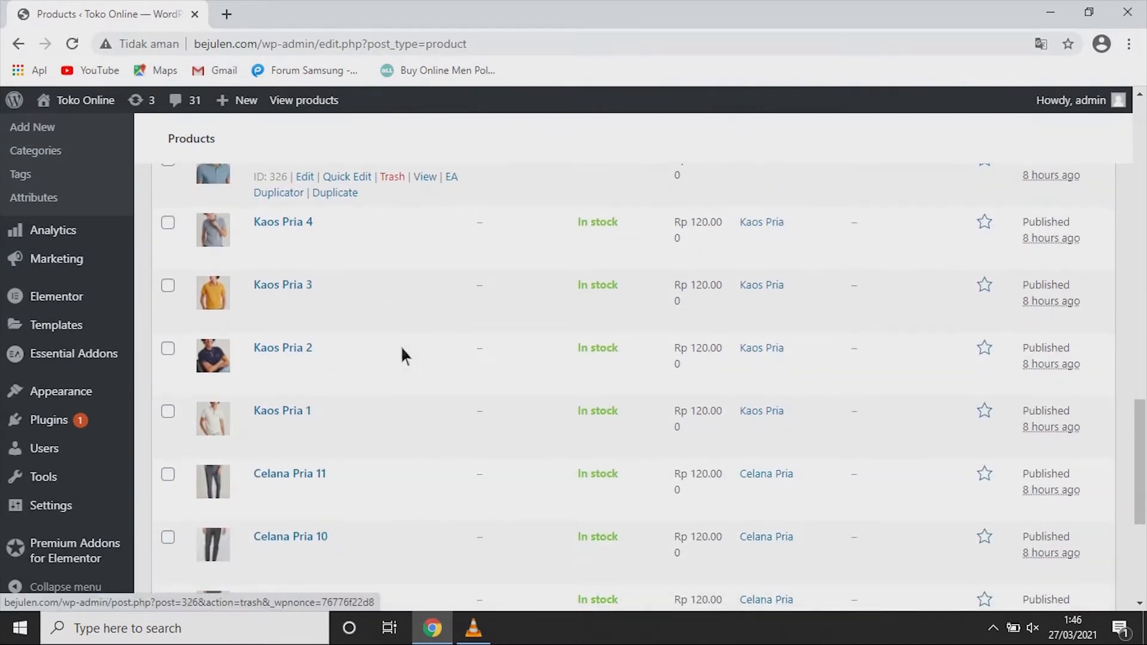
scroll(401, 352, up, 10)
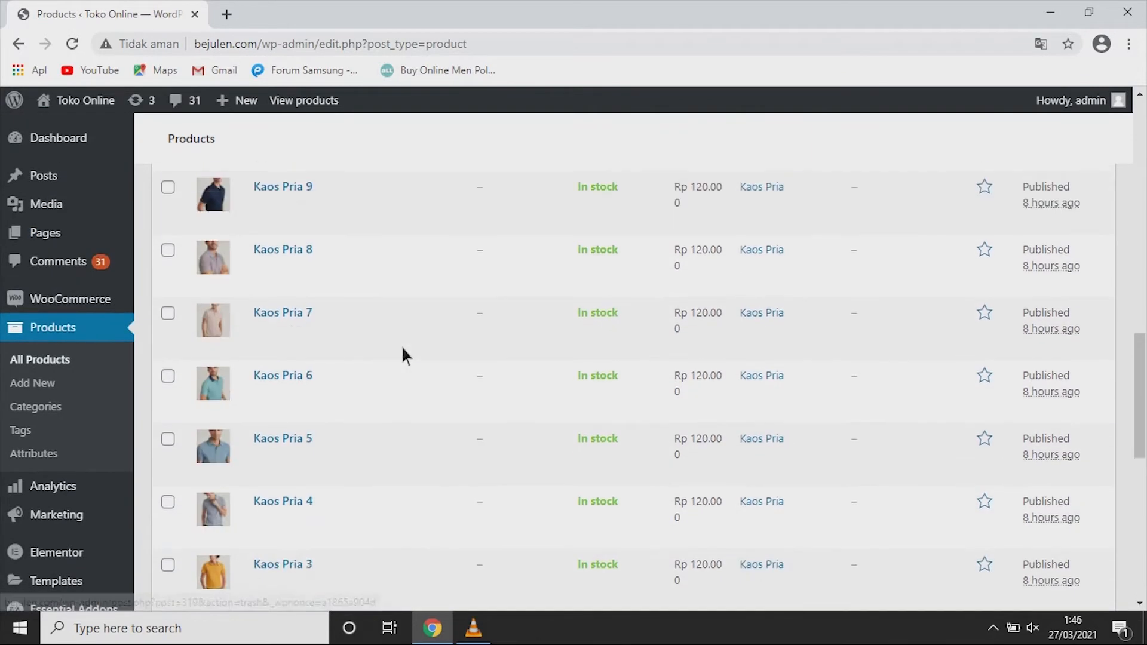
scroll(807, 445, down, 9)
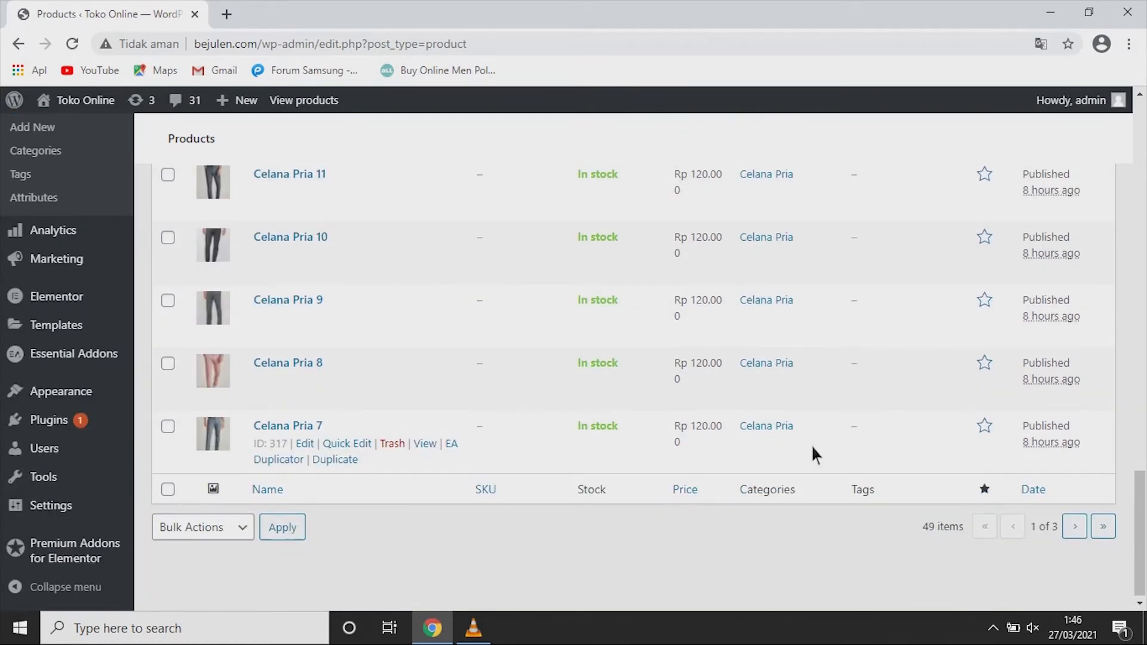
Step: Go to the second page of the product list and examine the Celana Pria and Kemeja Pria entries
click(1076, 526)
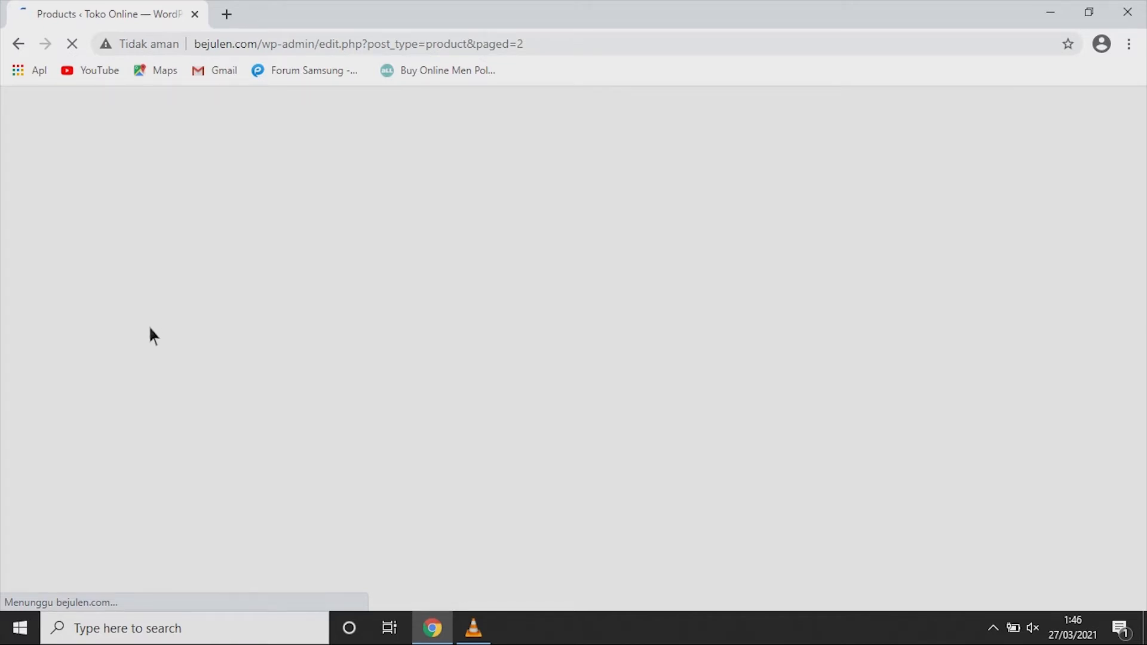
scroll(302, 361, down, 4)
scroll(301, 361, down, 7)
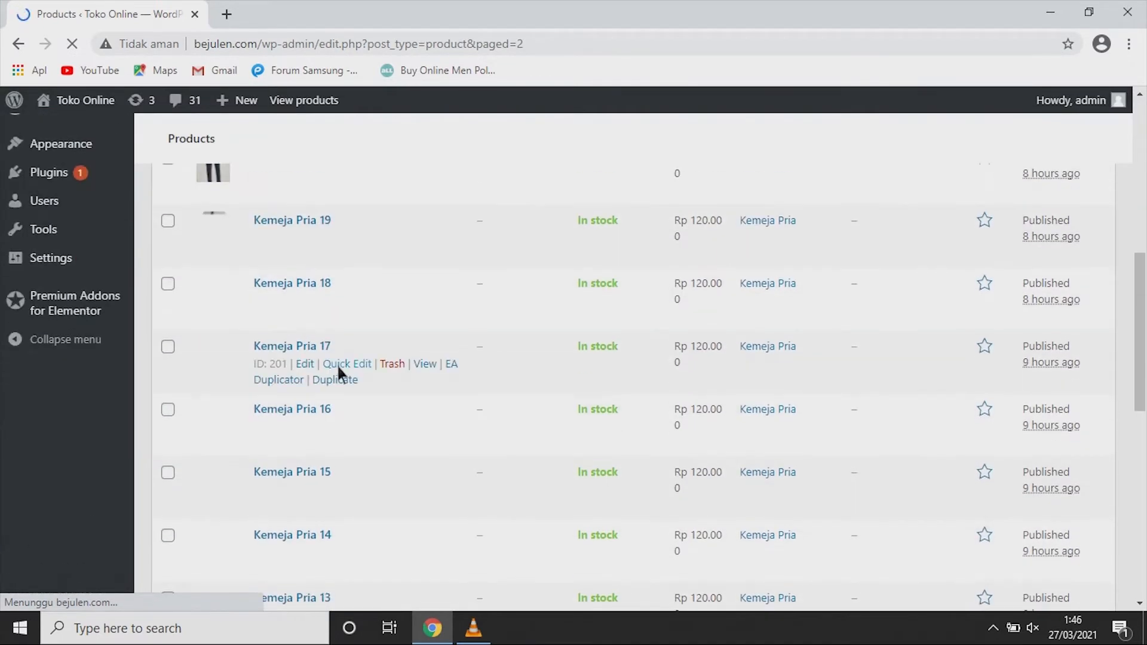
scroll(337, 364, up, 3)
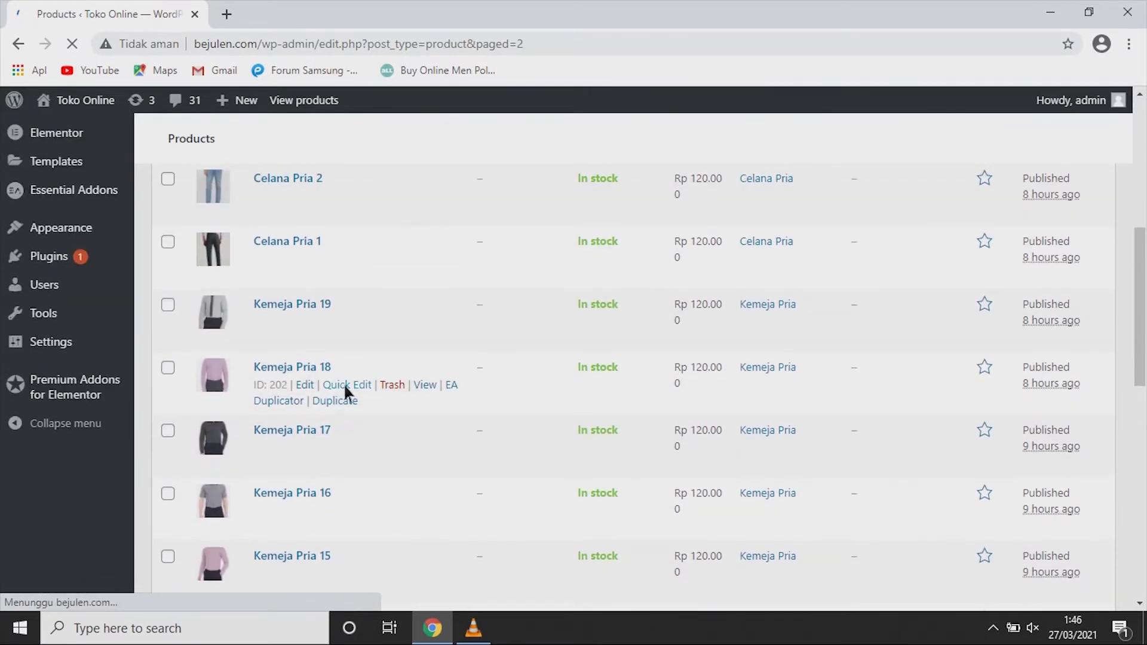
scroll(344, 385, down, 7)
scroll(343, 389, up, 10)
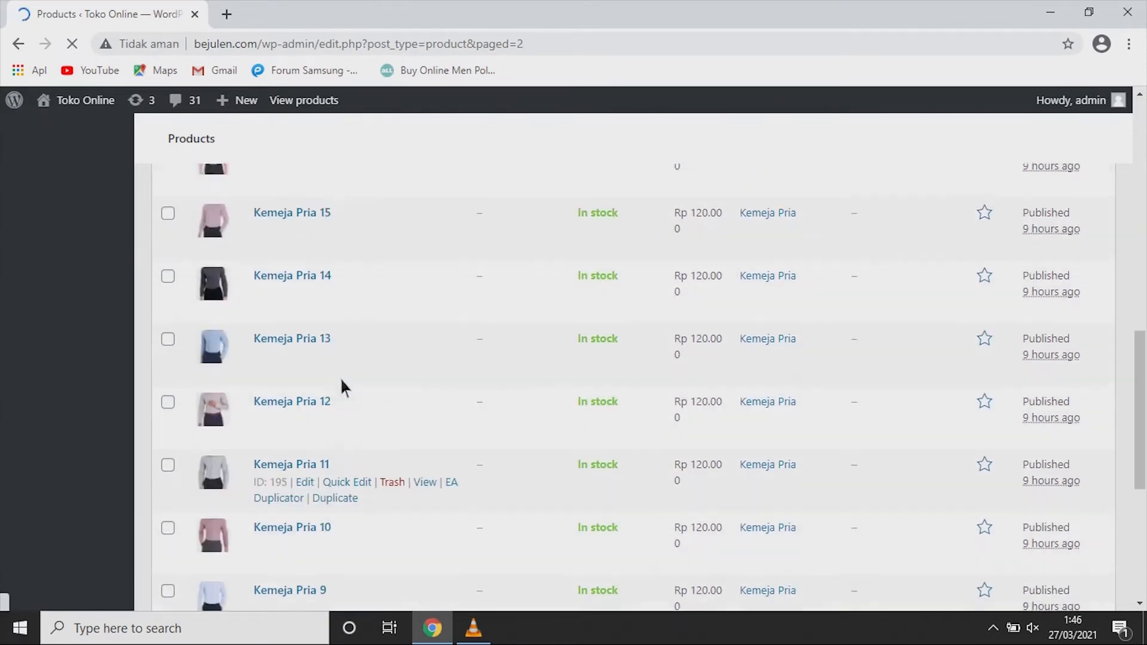
scroll(343, 403, up, 3)
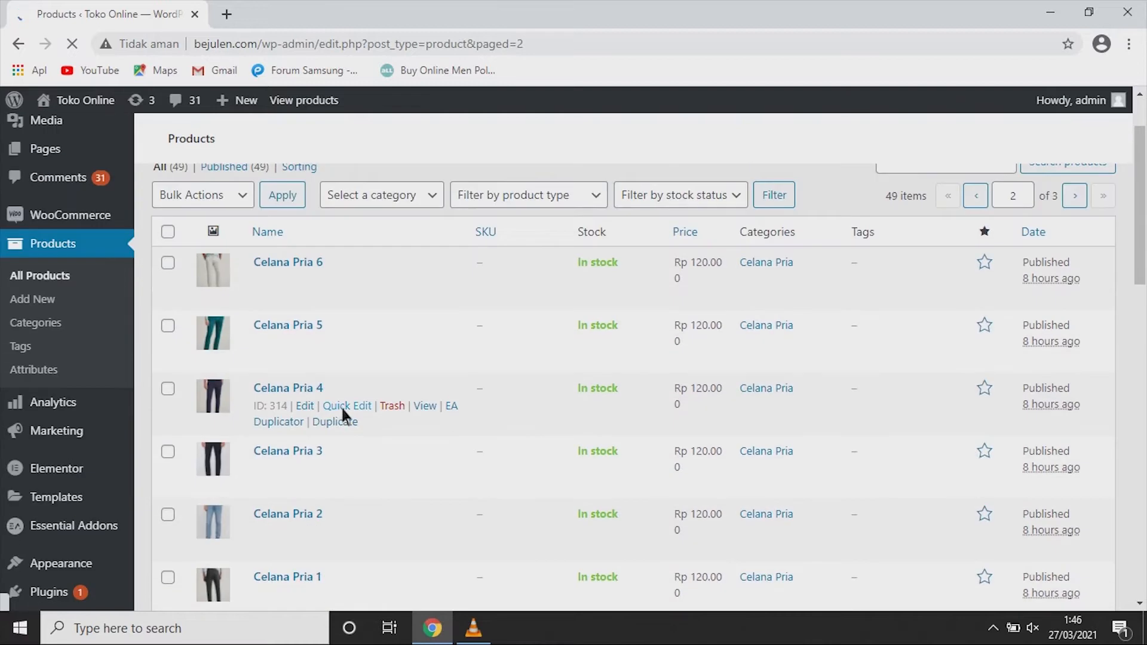
scroll(420, 397, down, 10)
scroll(419, 388, up, 3)
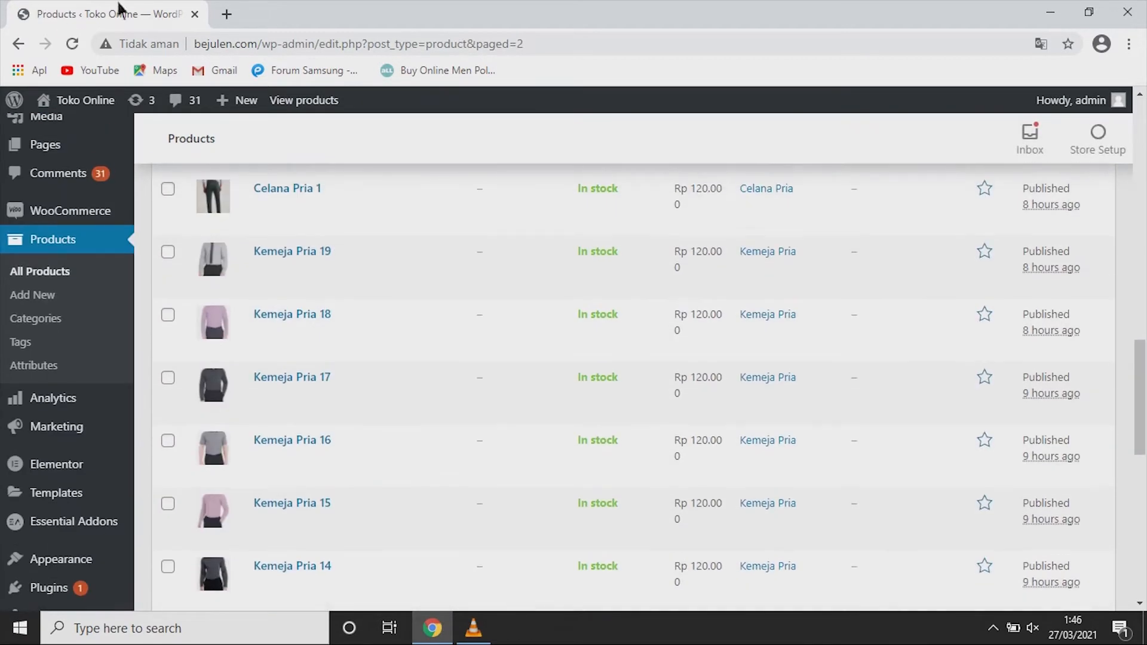
Step: Open the storefront at bejulen.com in a new browser tab
click(227, 14)
text(be)
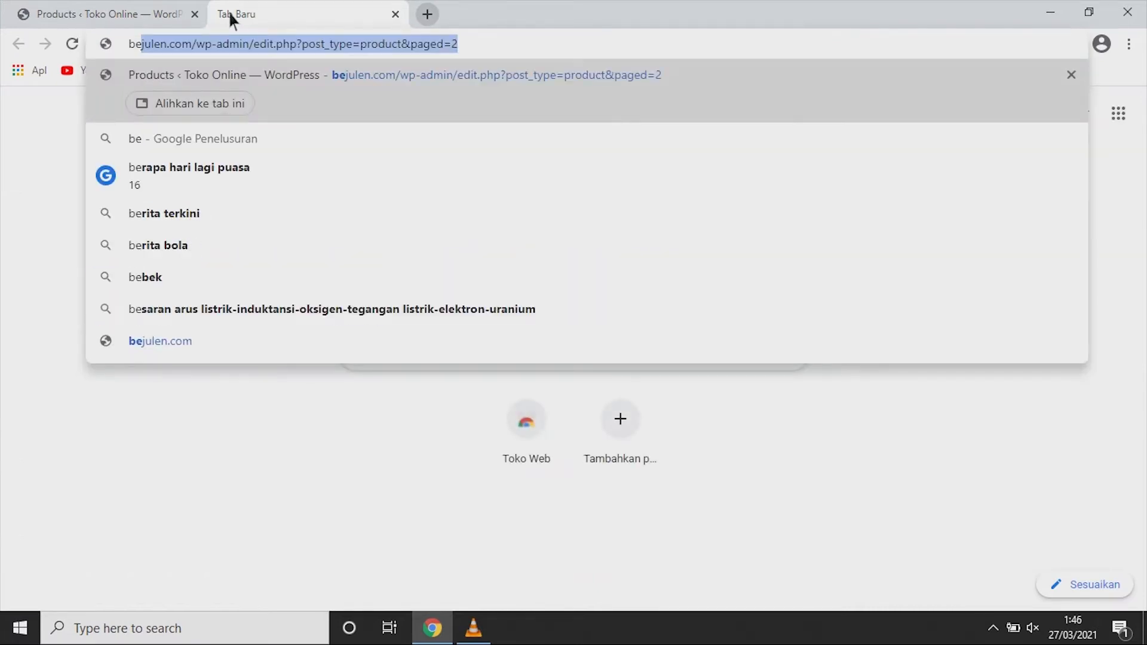
text(julen.com)
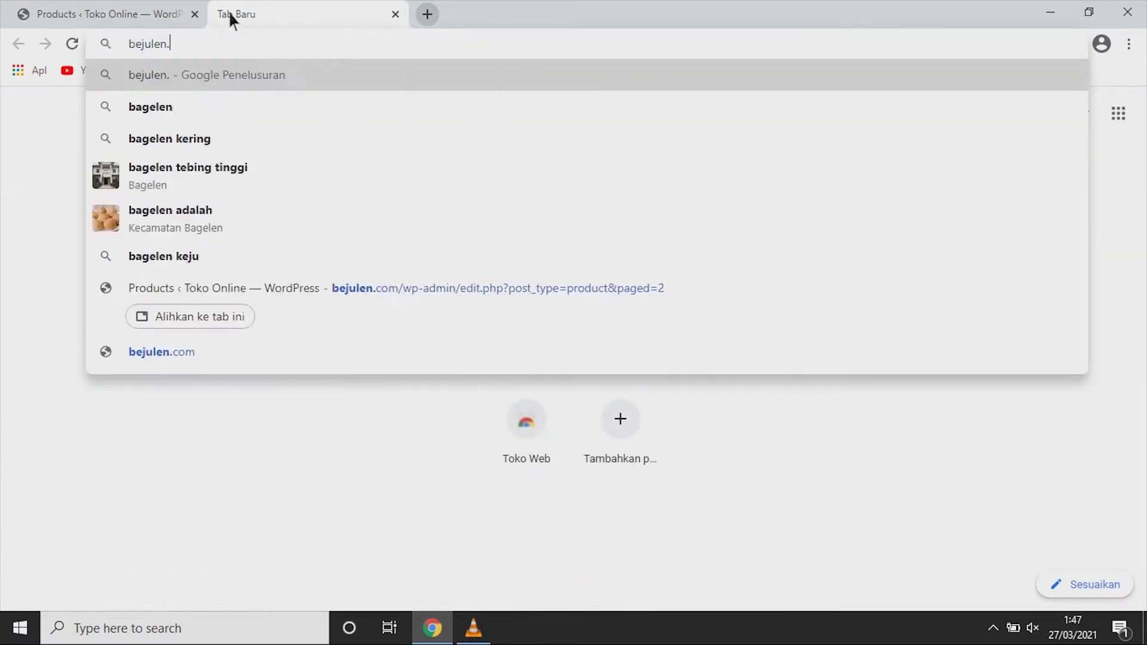
key(Return)
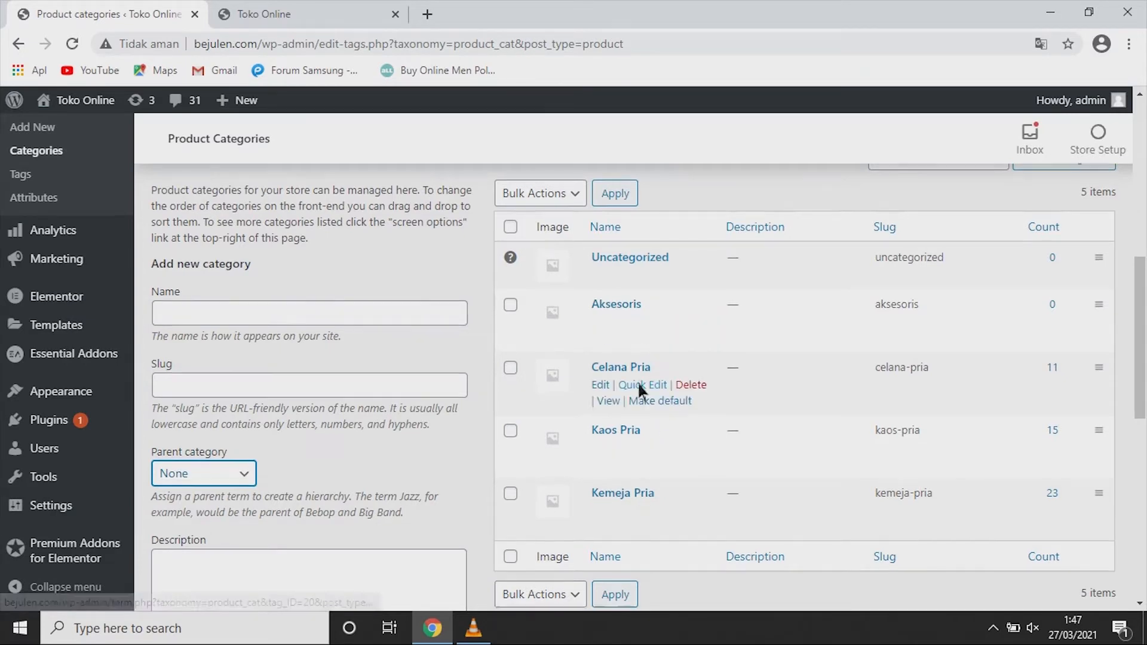
Step: Check the existing product categories and open the site's Menus management page
scroll(637, 382, down, 1)
scroll(658, 443, up, 2)
scroll(654, 439, down, 1)
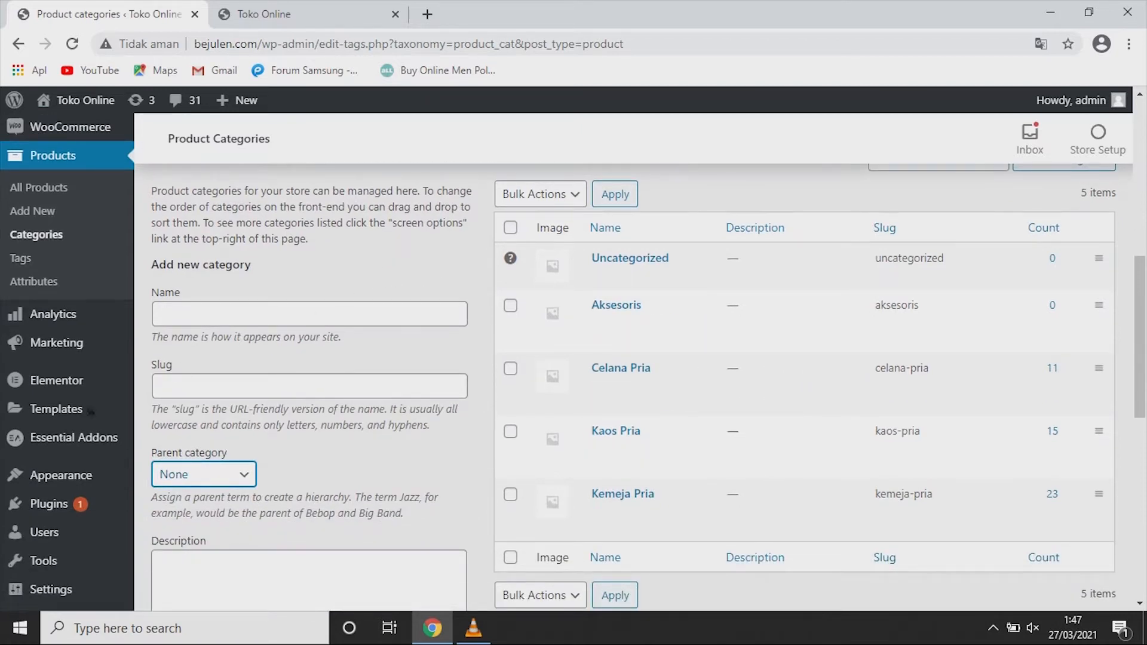
scroll(579, 328, up, 1)
scroll(578, 331, up, 5)
scroll(579, 335, down, 6)
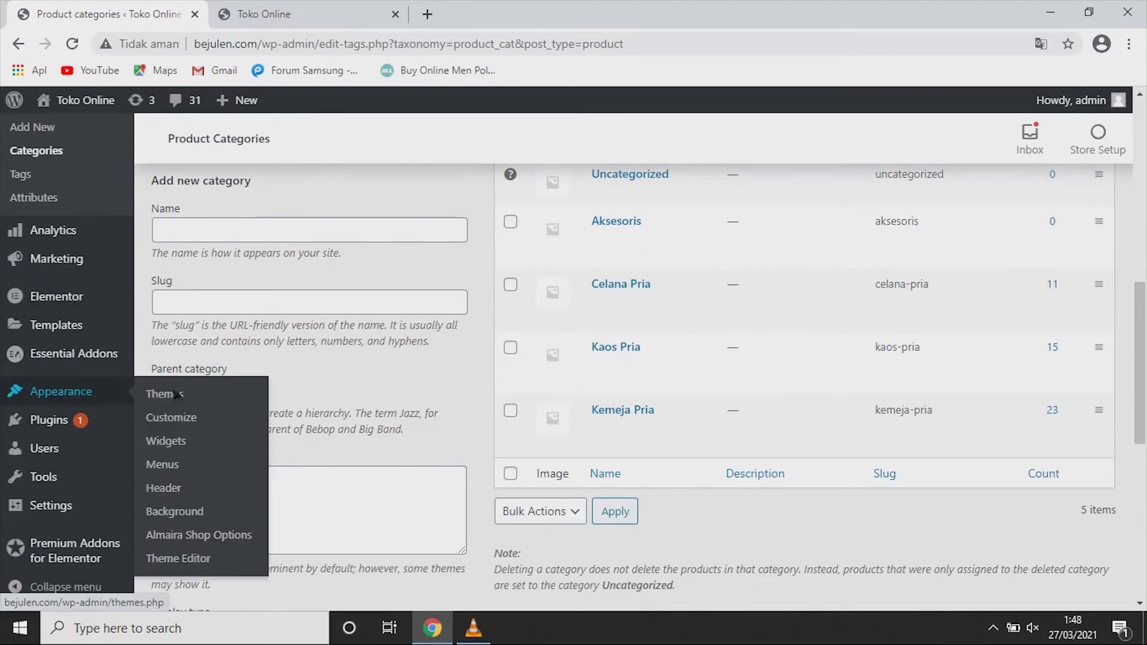
click(175, 476)
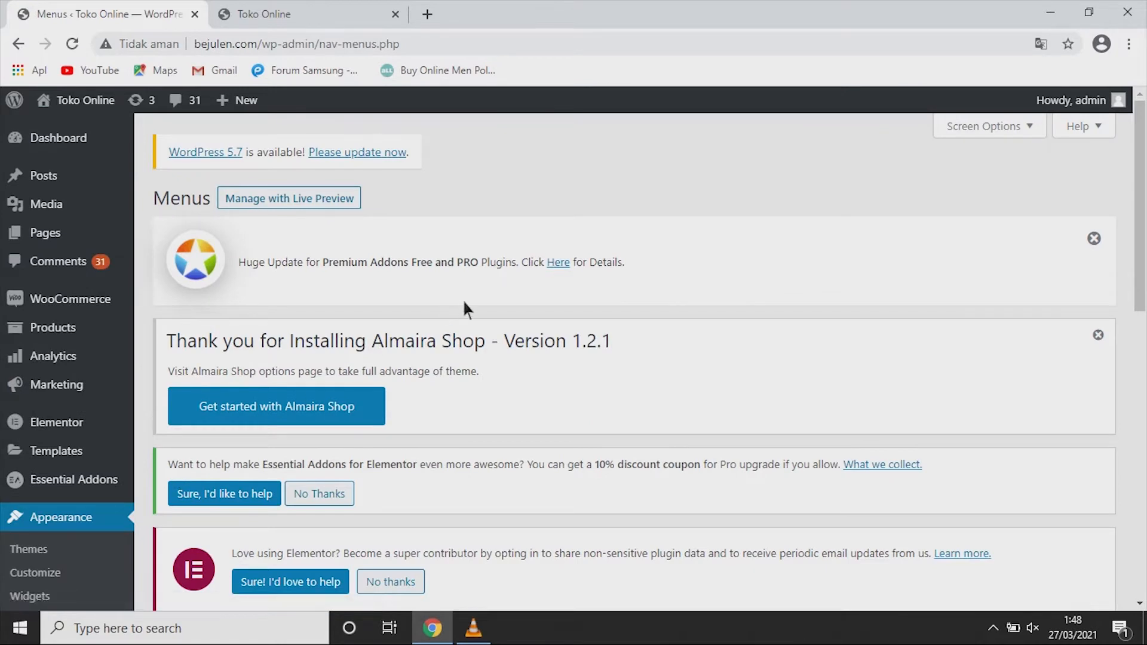
Step: Examine the Header Menu's structure and the pages available to add to it
scroll(454, 302, down, 7)
scroll(437, 313, down, 3)
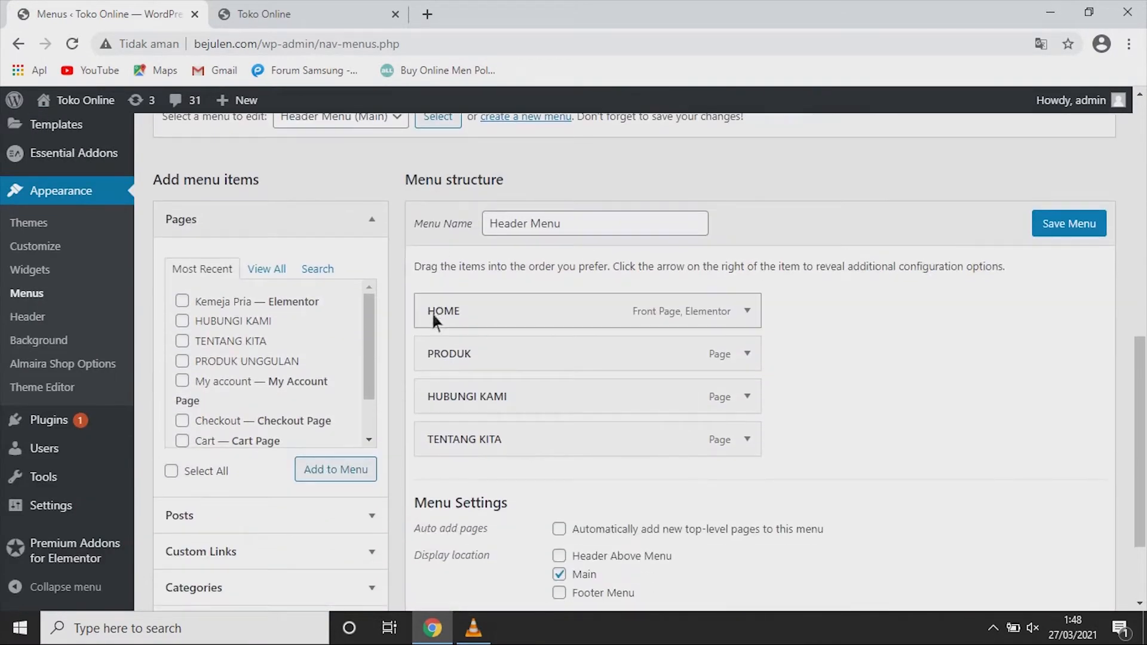
scroll(293, 366, down, 2)
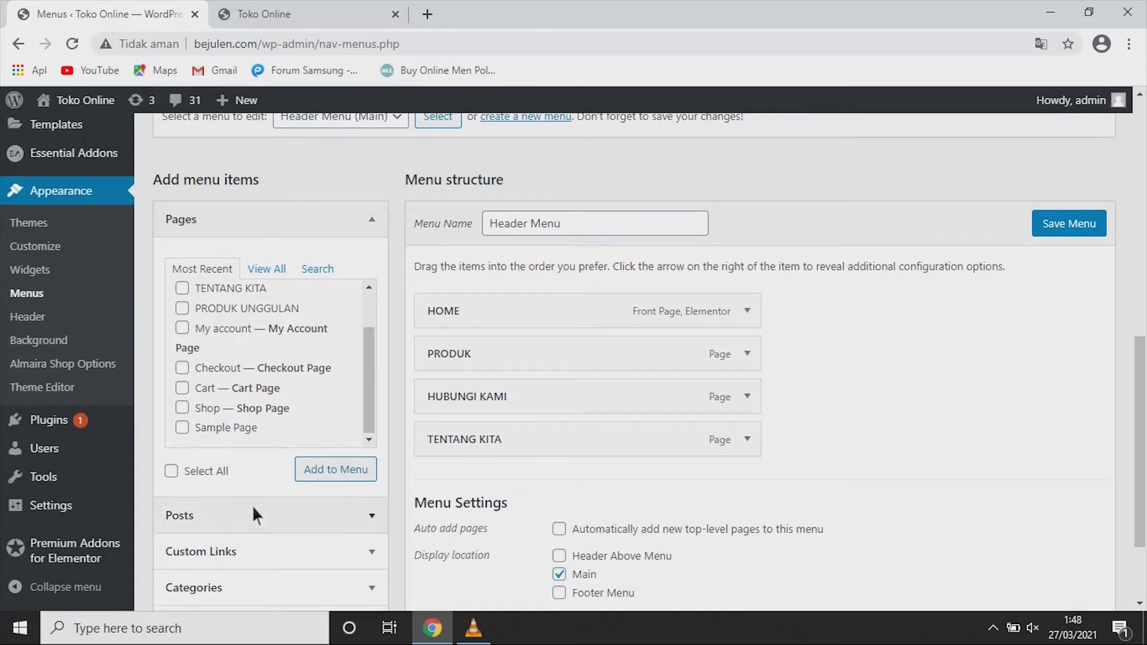
scroll(246, 493, down, 2)
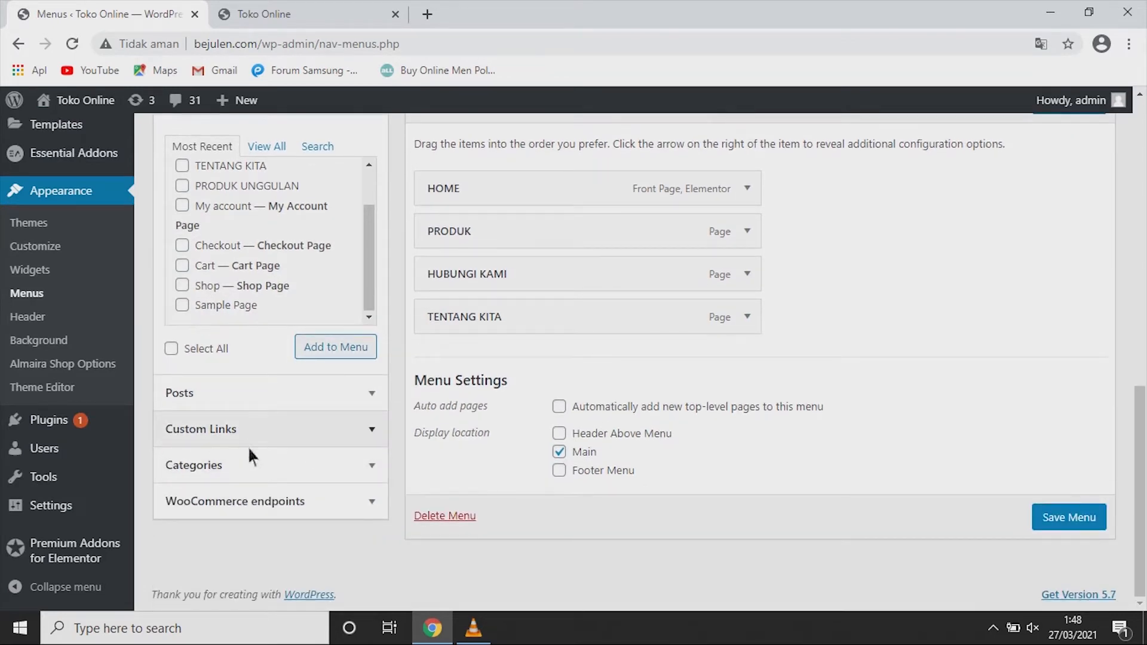
Step: Check the WooCommerce endpoints and Categories groups for product categories that could be added to the menu
click(295, 507)
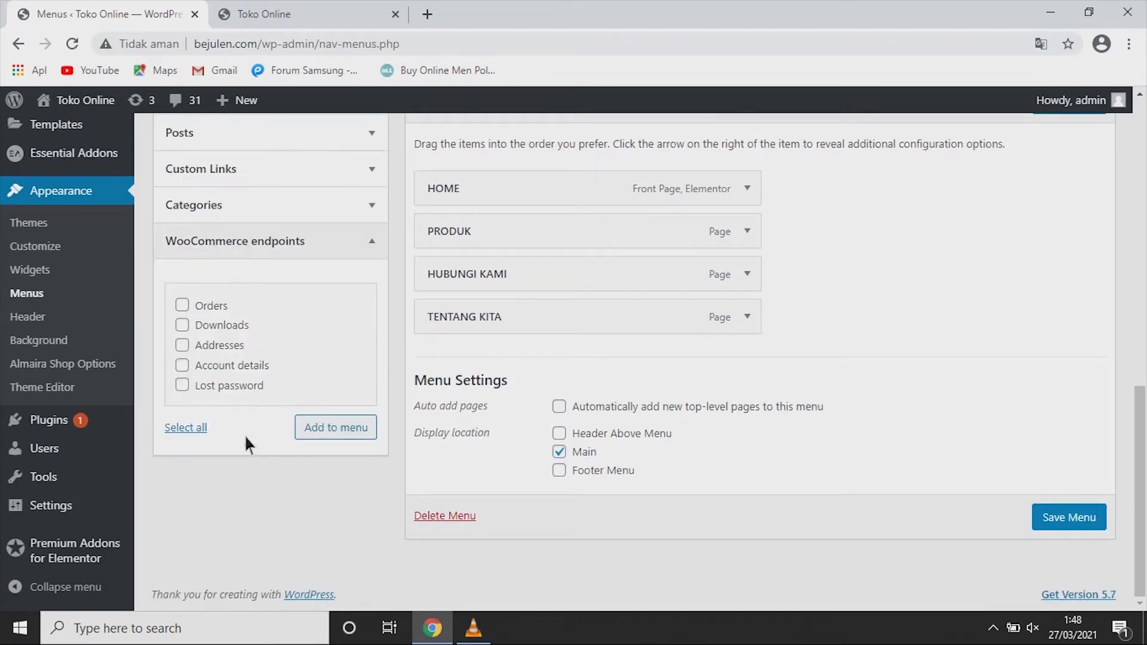
scroll(245, 437, up, 2)
click(360, 325)
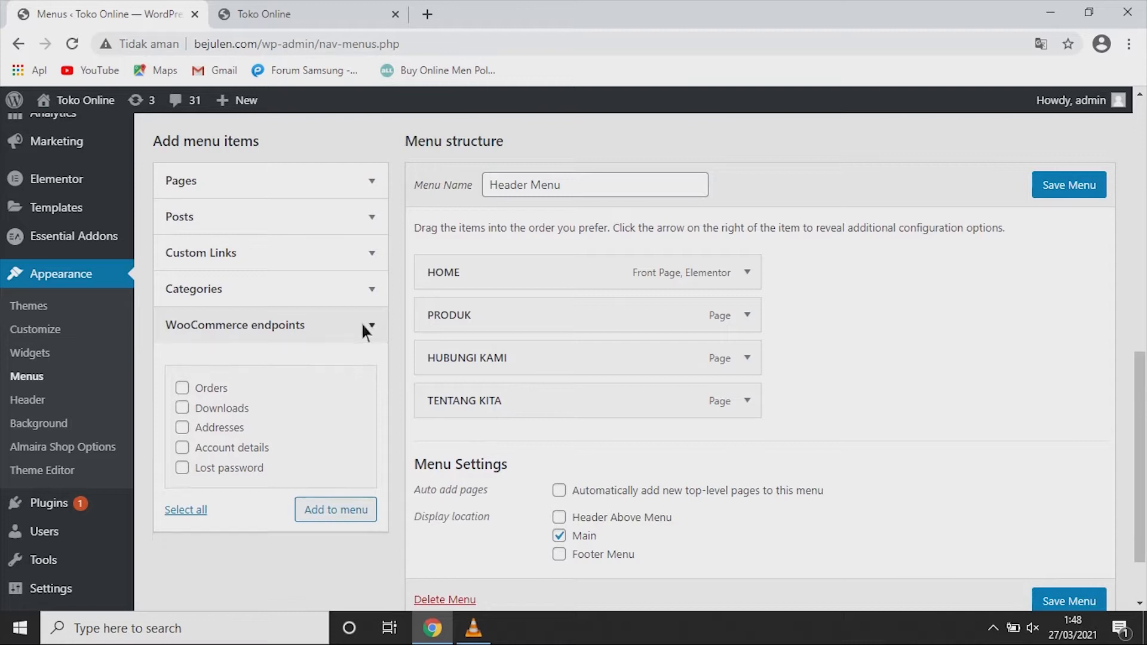
click(370, 293)
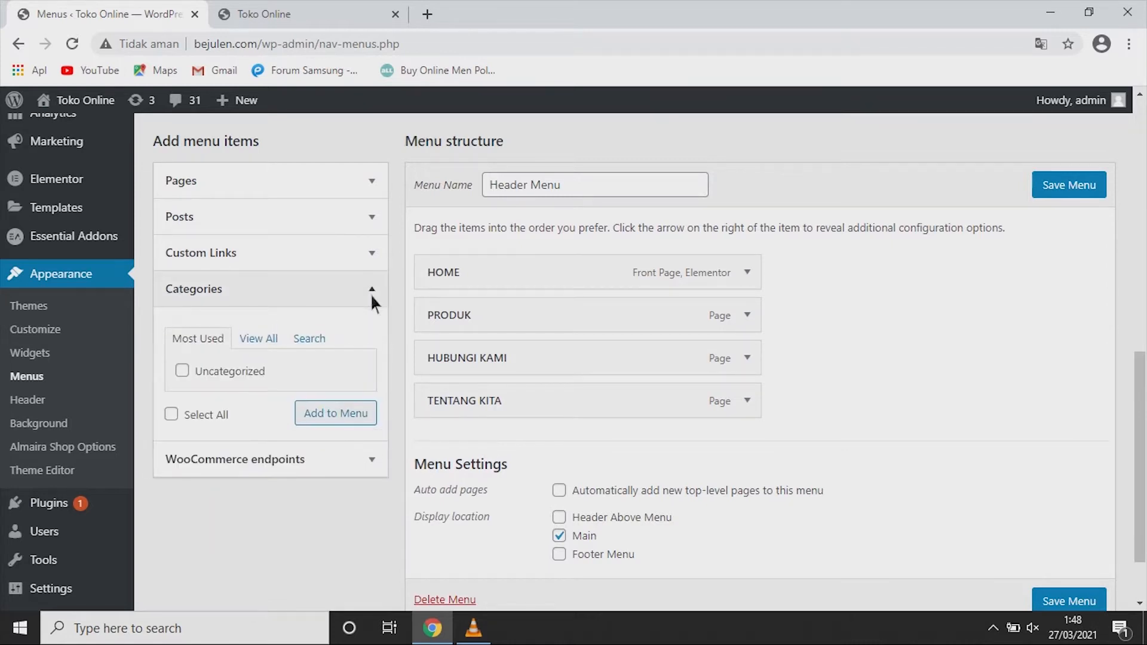
click(262, 338)
click(311, 339)
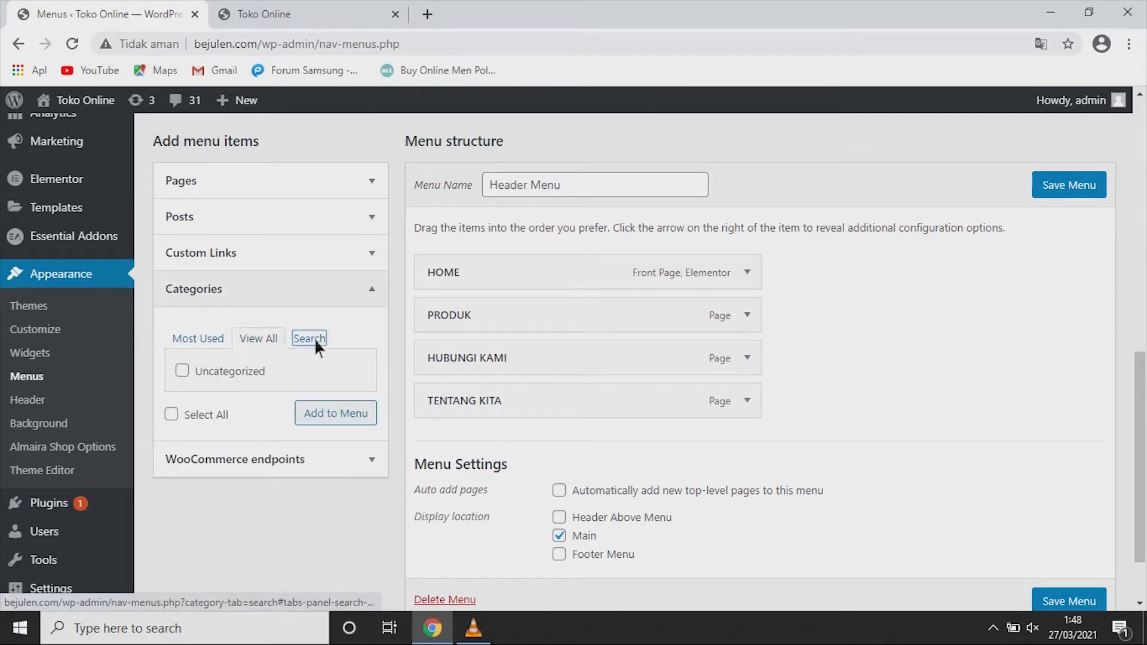
click(196, 338)
click(284, 288)
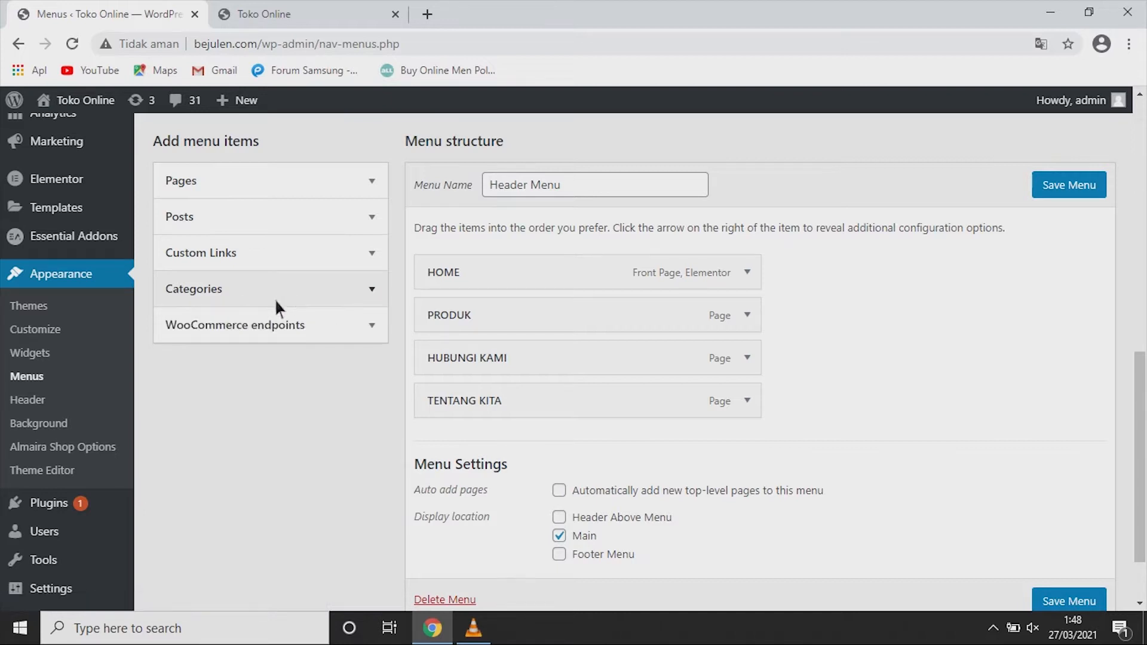
scroll(275, 302, up, 3)
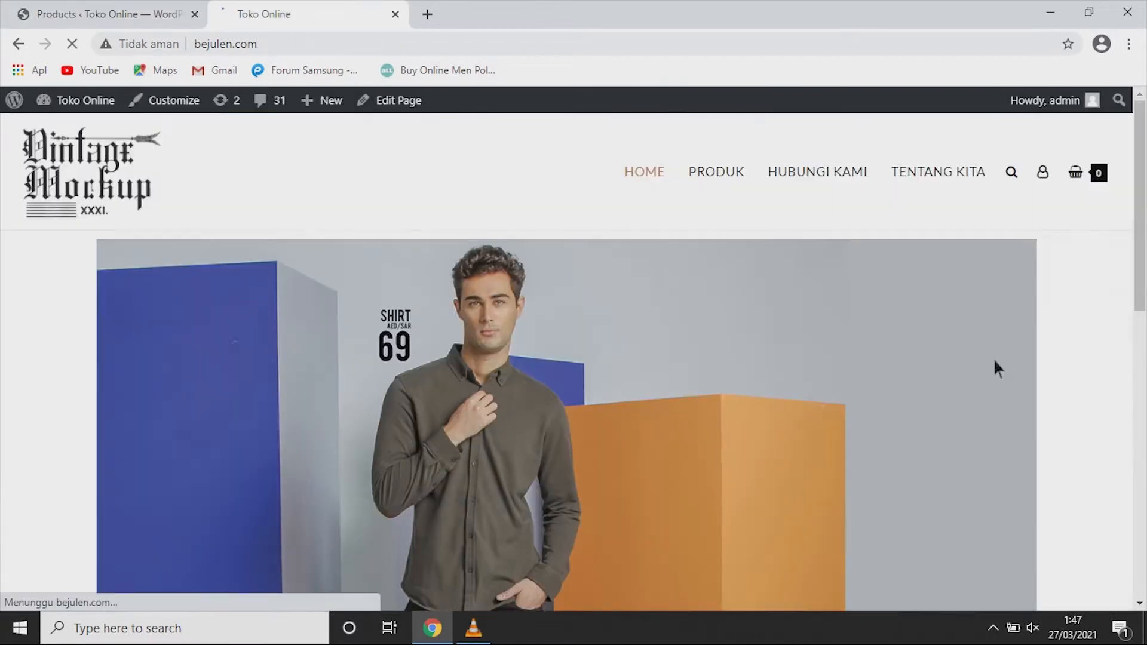
Step: Look through the products on the storefront home page and return to its header menu
scroll(992, 359, down, 10)
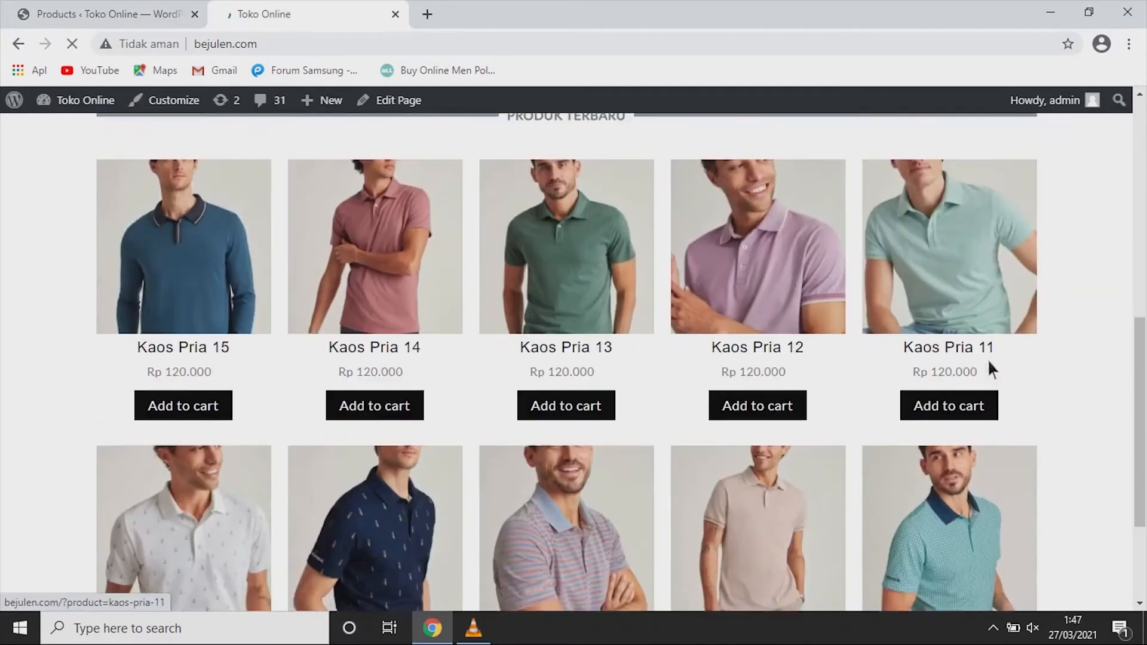
scroll(987, 357, down, 3)
scroll(987, 357, up, 10)
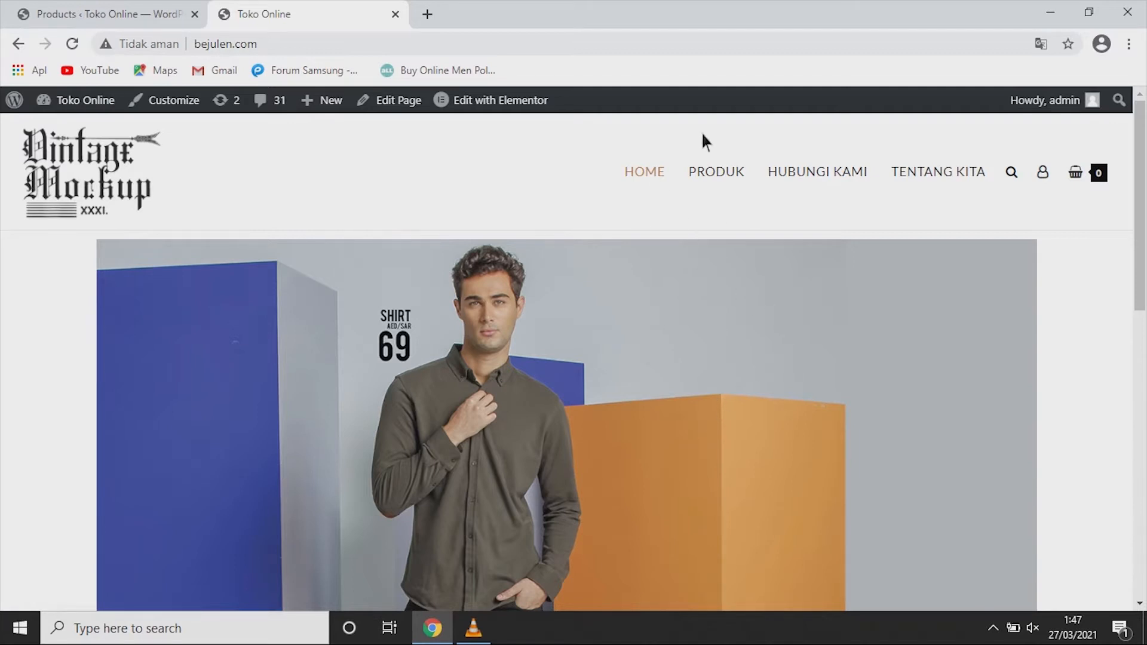
Step: Review the store's product categories and their slugs in the WordPress admin, and return to the Menus page
click(68, 9)
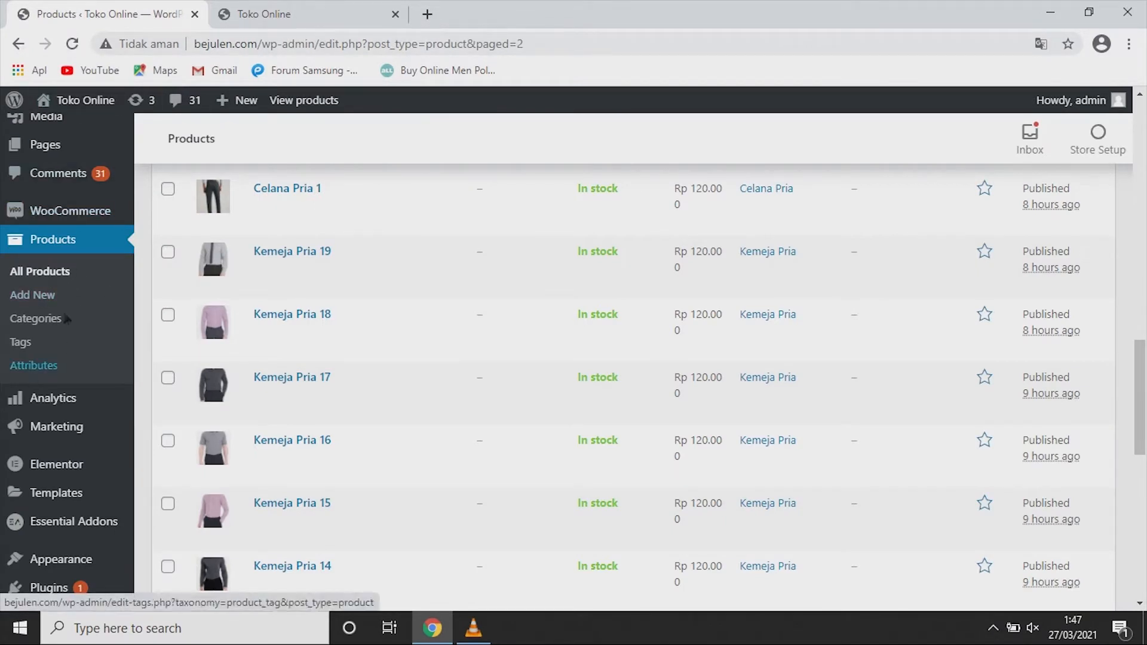
click(47, 323)
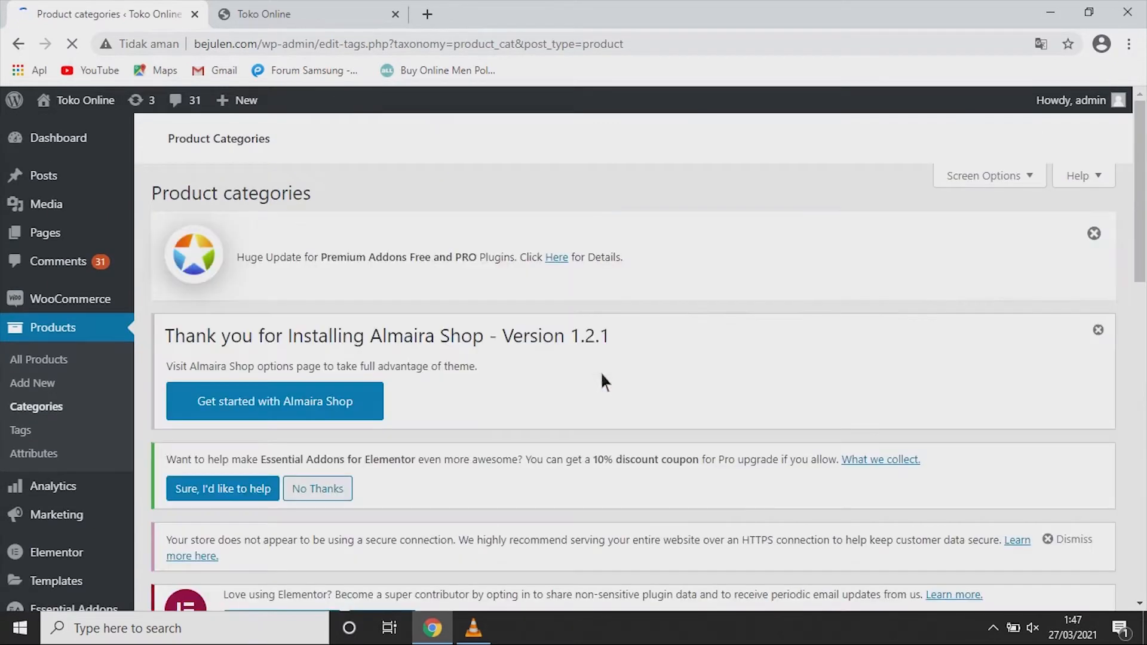
scroll(965, 499, down, 4)
scroll(963, 453, down, 3)
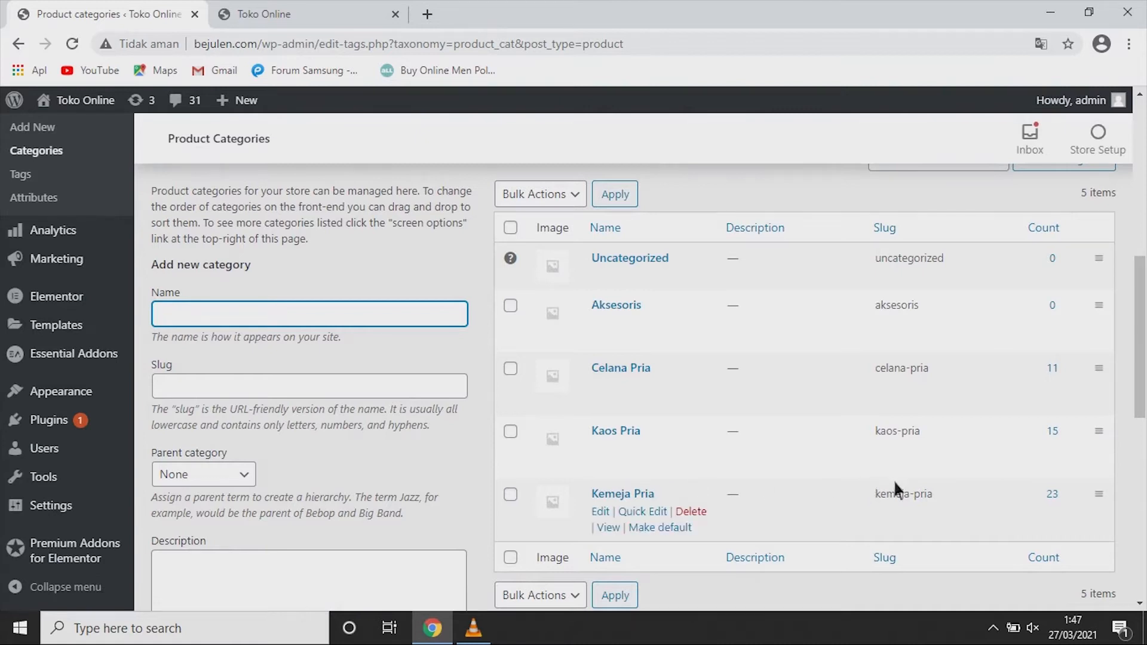
click(236, 478)
click(236, 482)
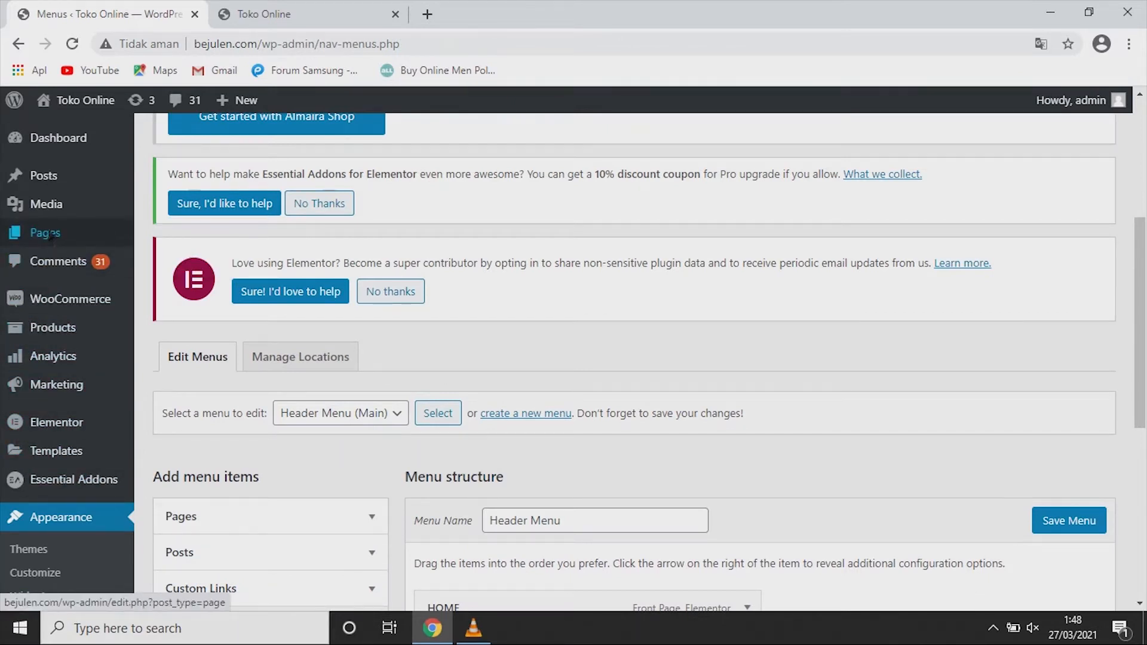
Step: Create a new page titled "Kemeja Pria" and publish it
mouse_move(52, 236)
click(174, 268)
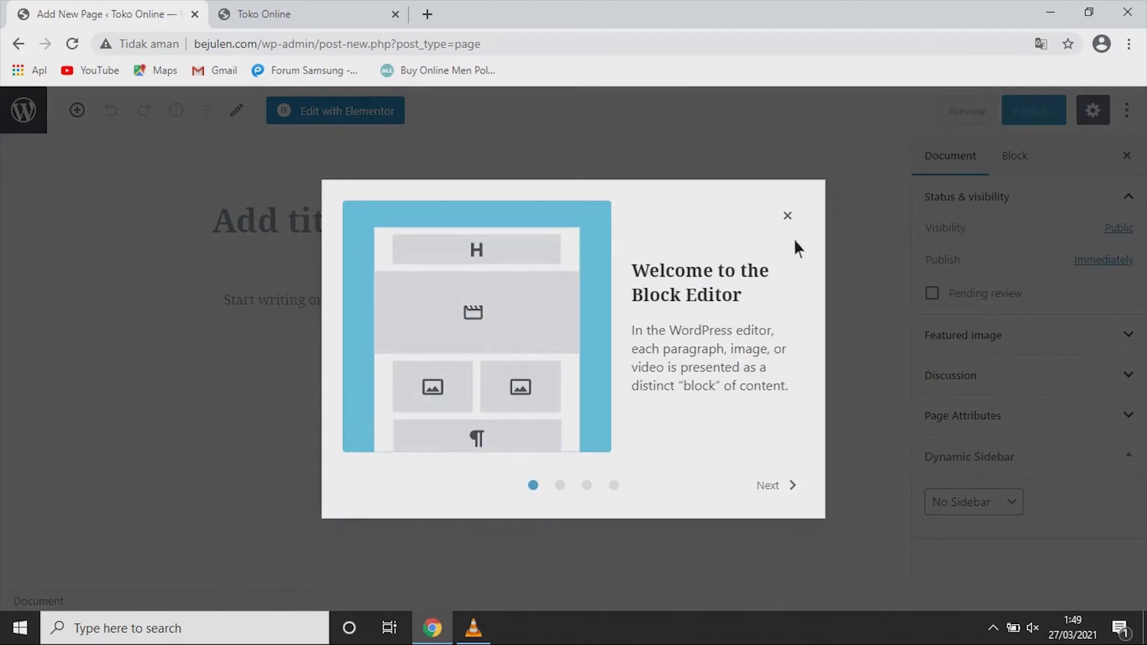
key(Escape)
click(321, 221)
text(Kemeja Pria)
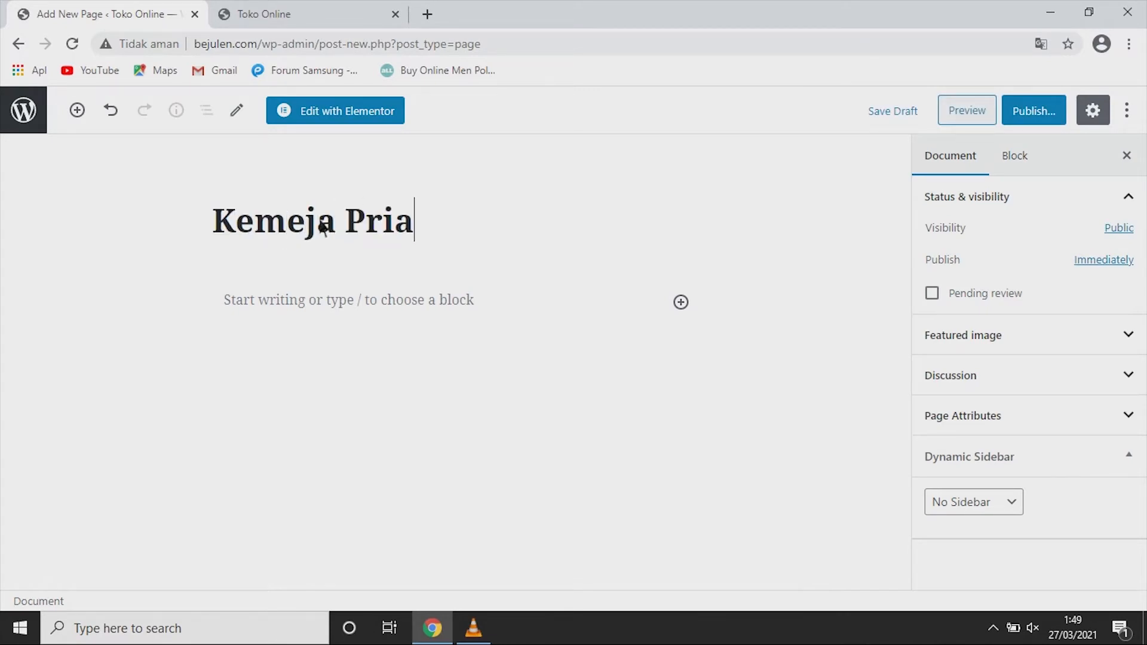
click(1046, 111)
click(1050, 113)
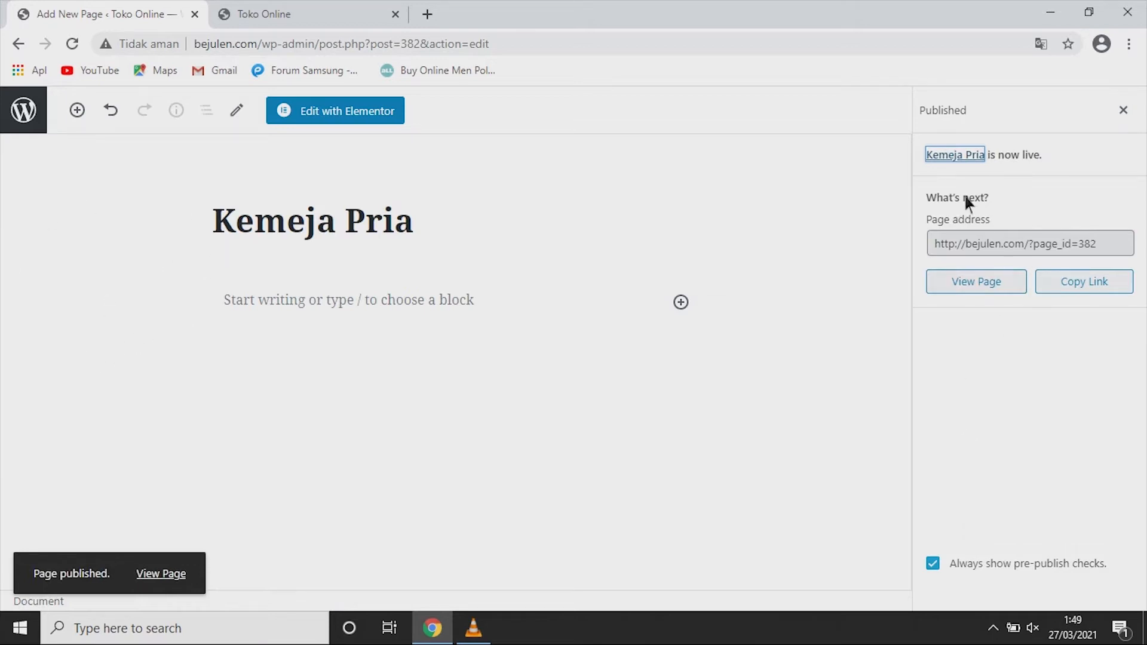
click(1123, 111)
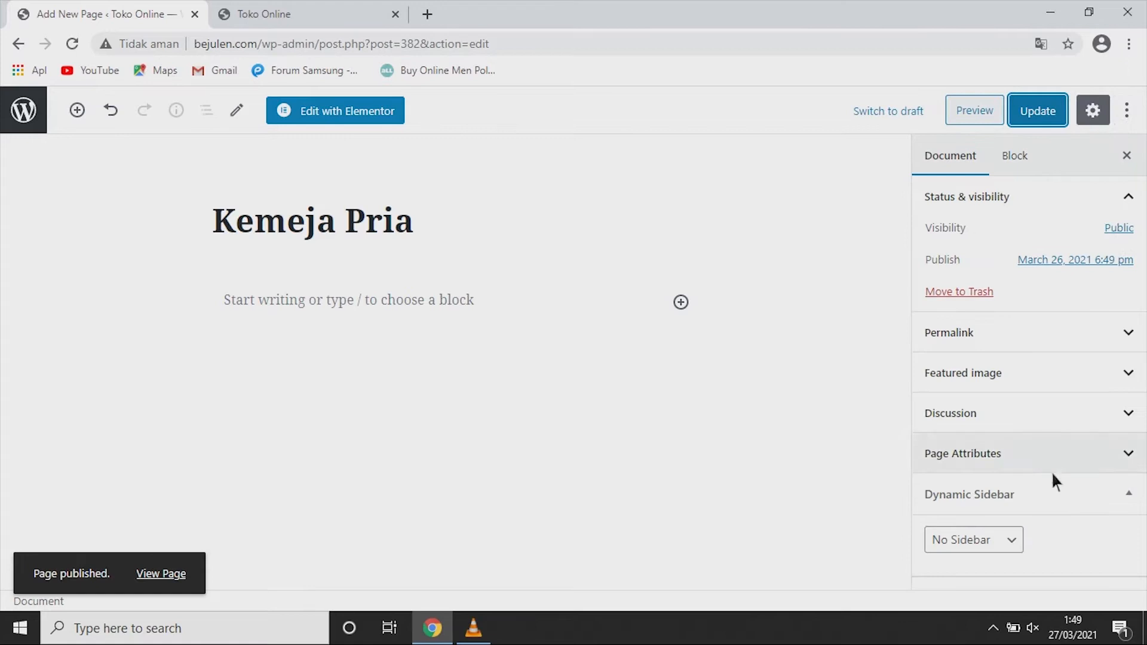
Step: Set the Kemeja Pria page's template to Elementor Full Width and update the page
click(1104, 443)
click(1103, 323)
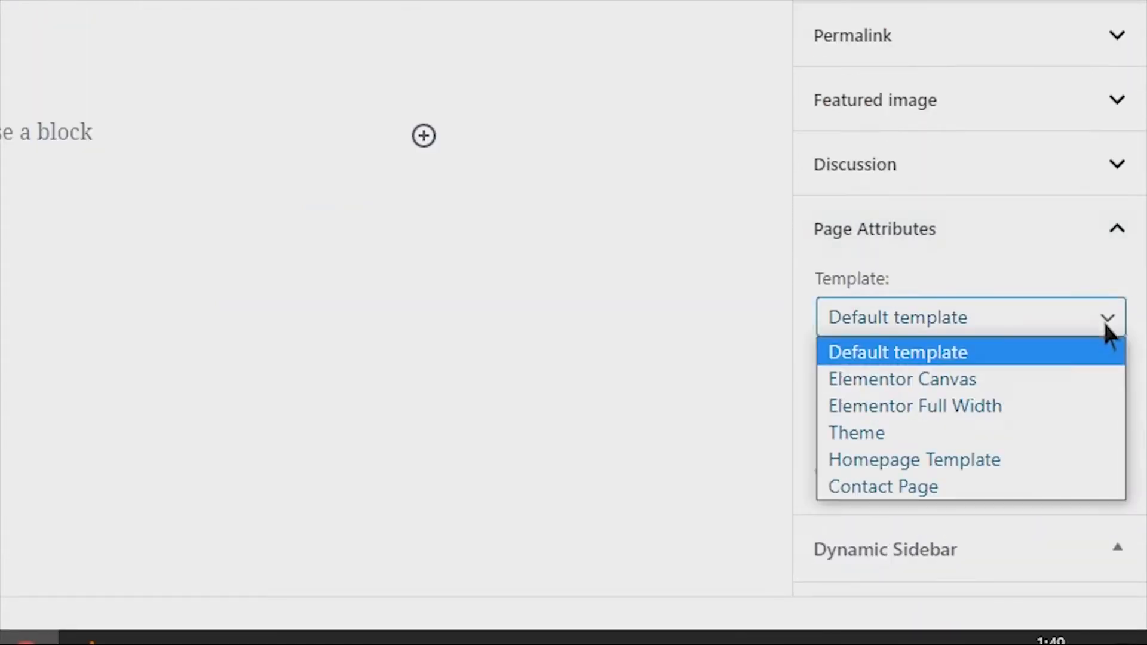
click(1003, 414)
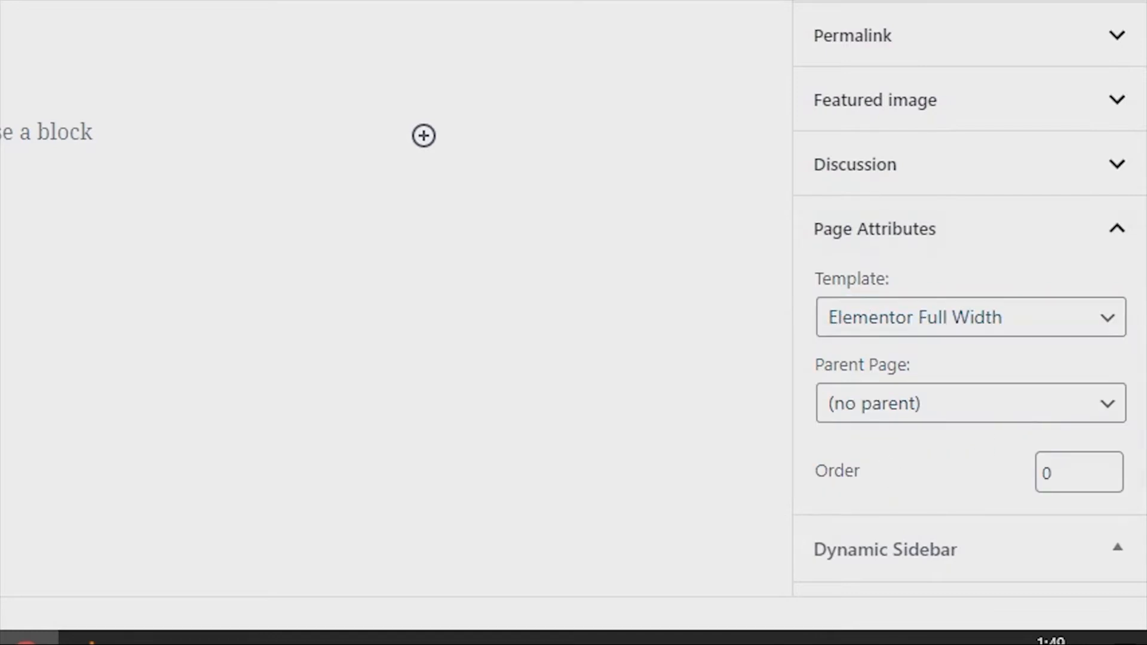
click(1029, 110)
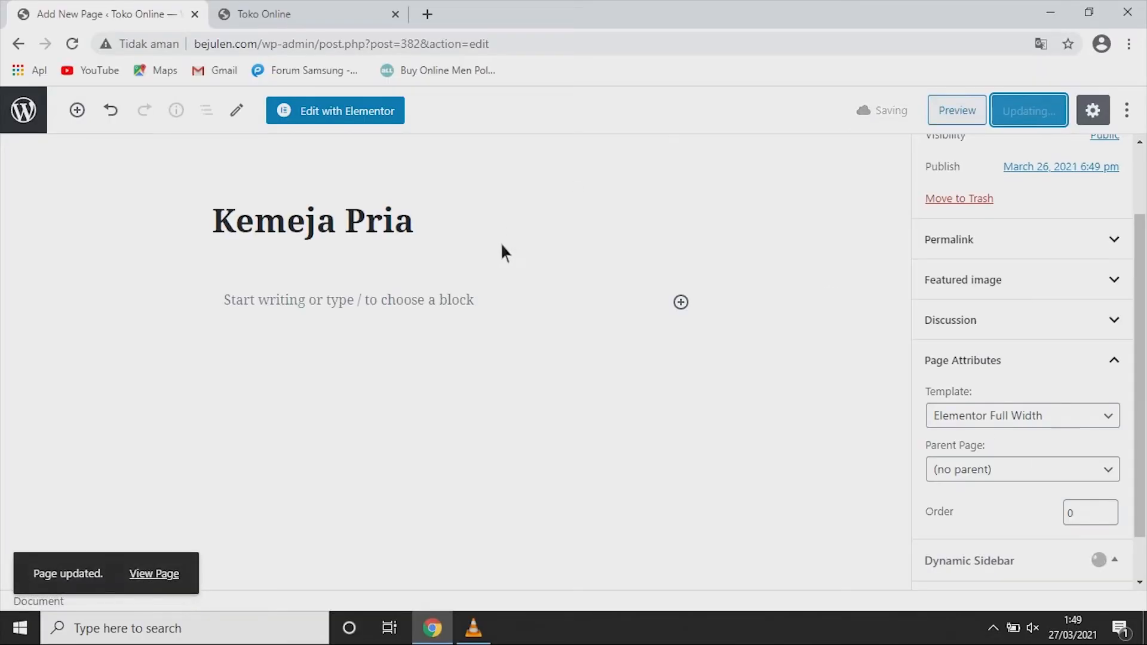
Step: Open the Kemeja Pria page for editing with Elementor in a new browser tab
click(365, 117)
right_click(364, 117)
click(370, 114)
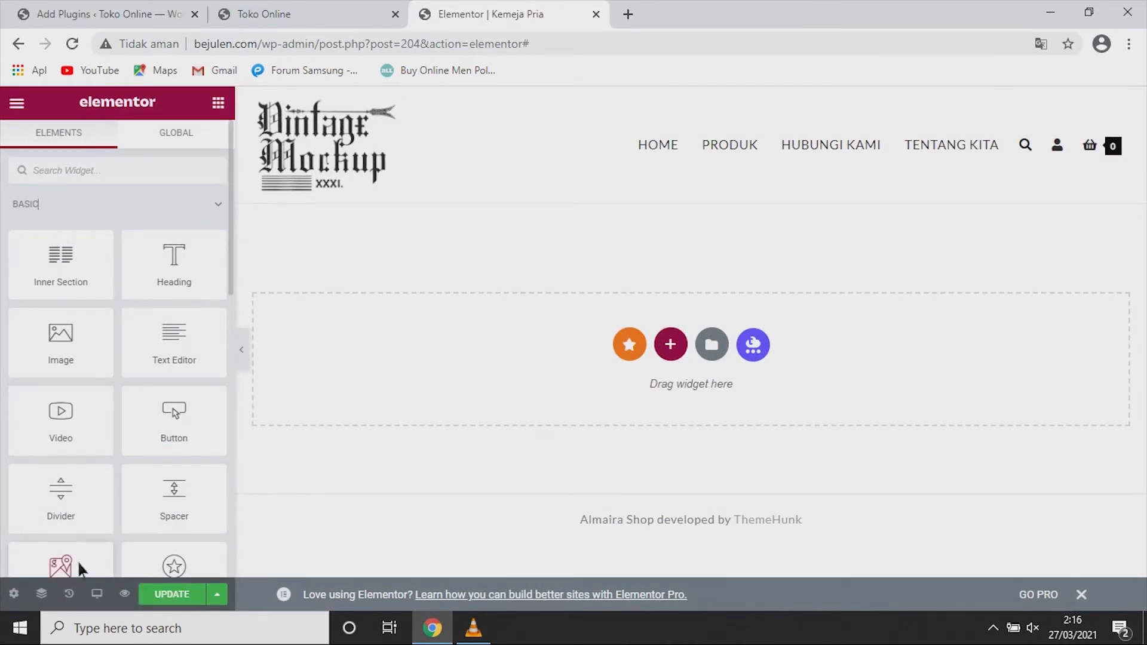
Step: Add a single-column section to the Kemeja Pria page and place a Shortcode widget in it
click(671, 344)
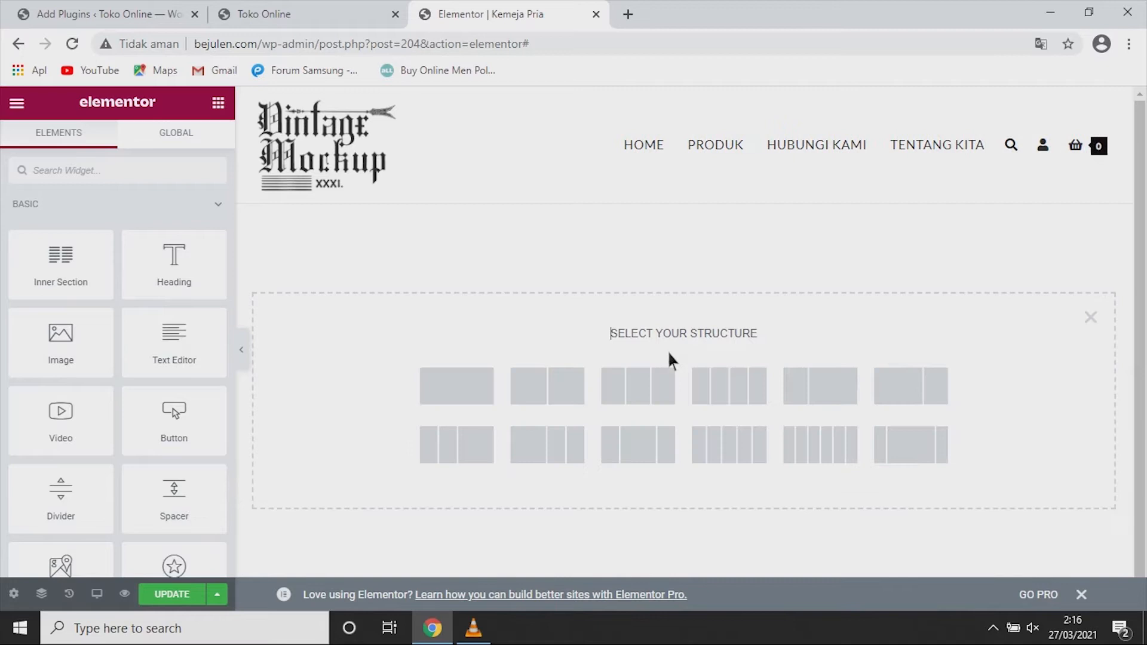
click(472, 368)
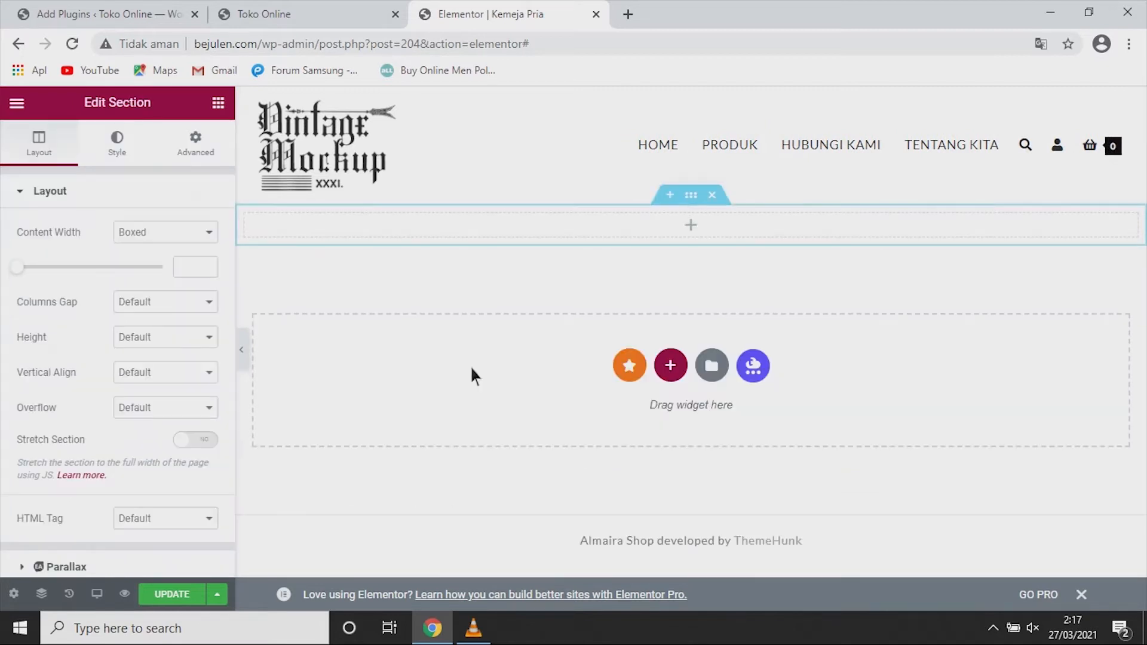
click(219, 105)
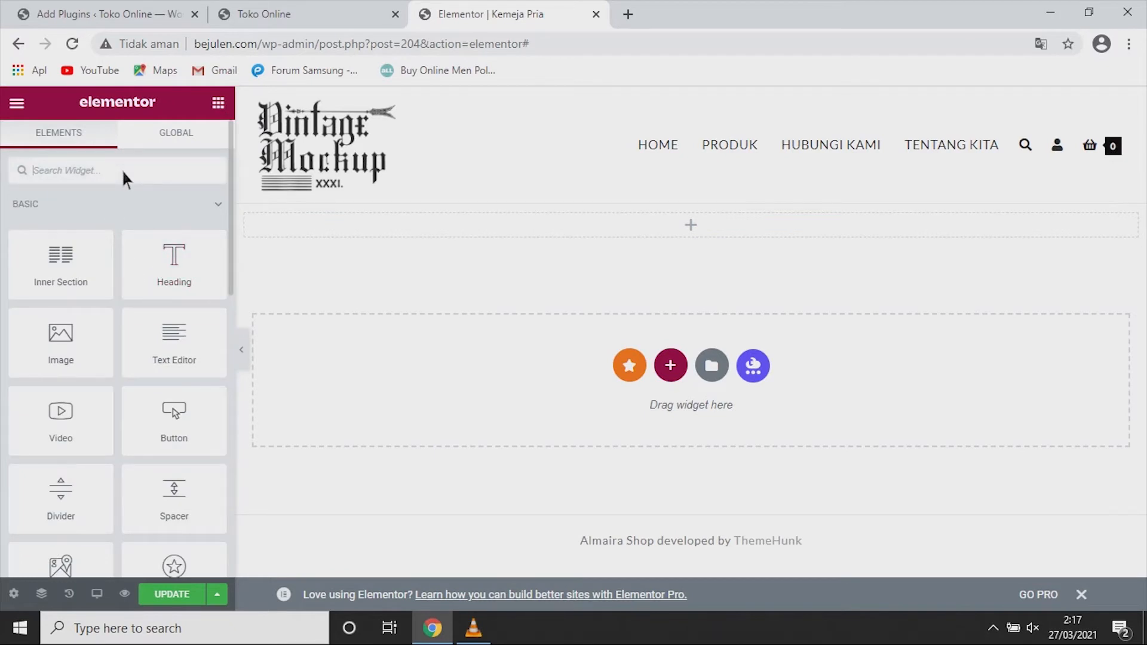
text(short)
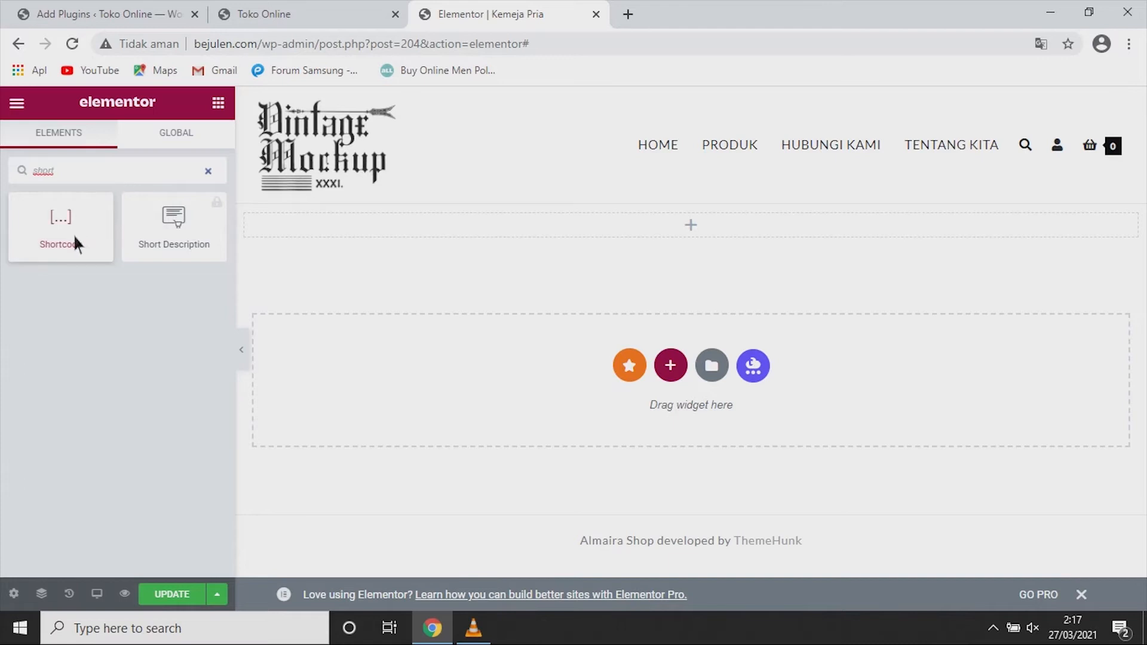
drag(65, 238, 485, 234)
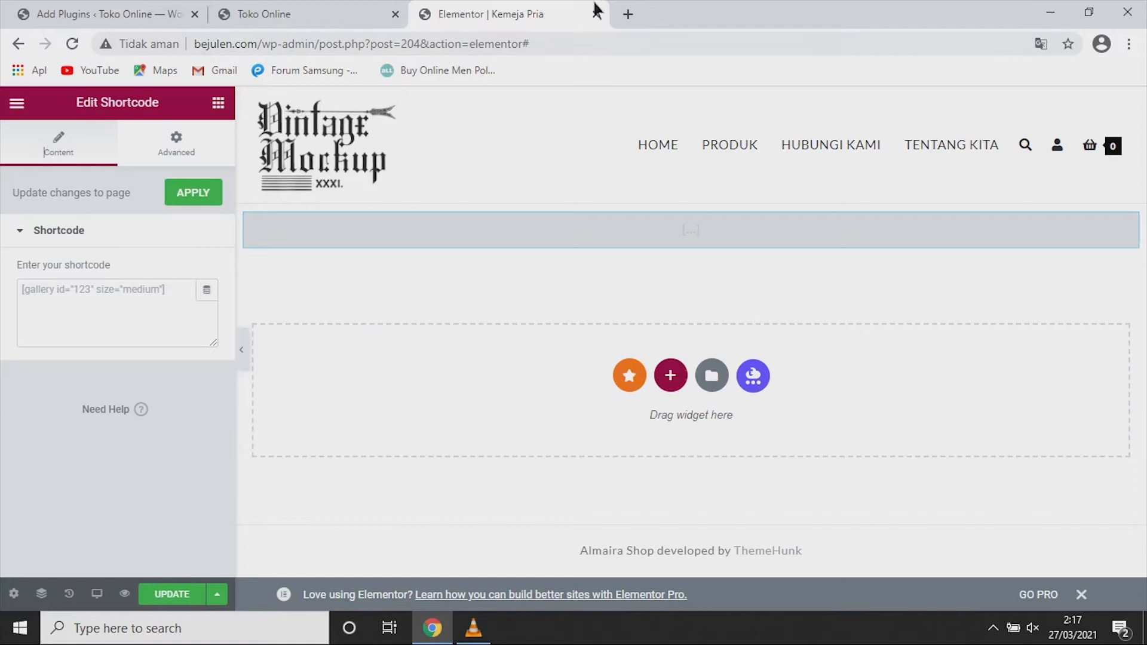
click(131, 305)
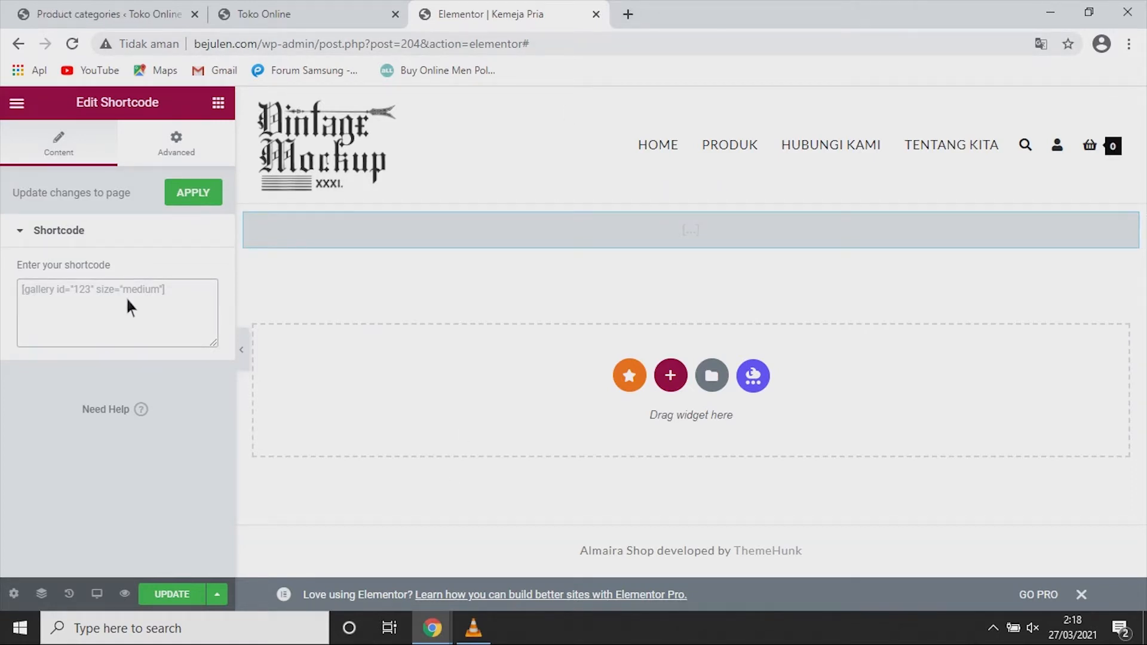
text([)
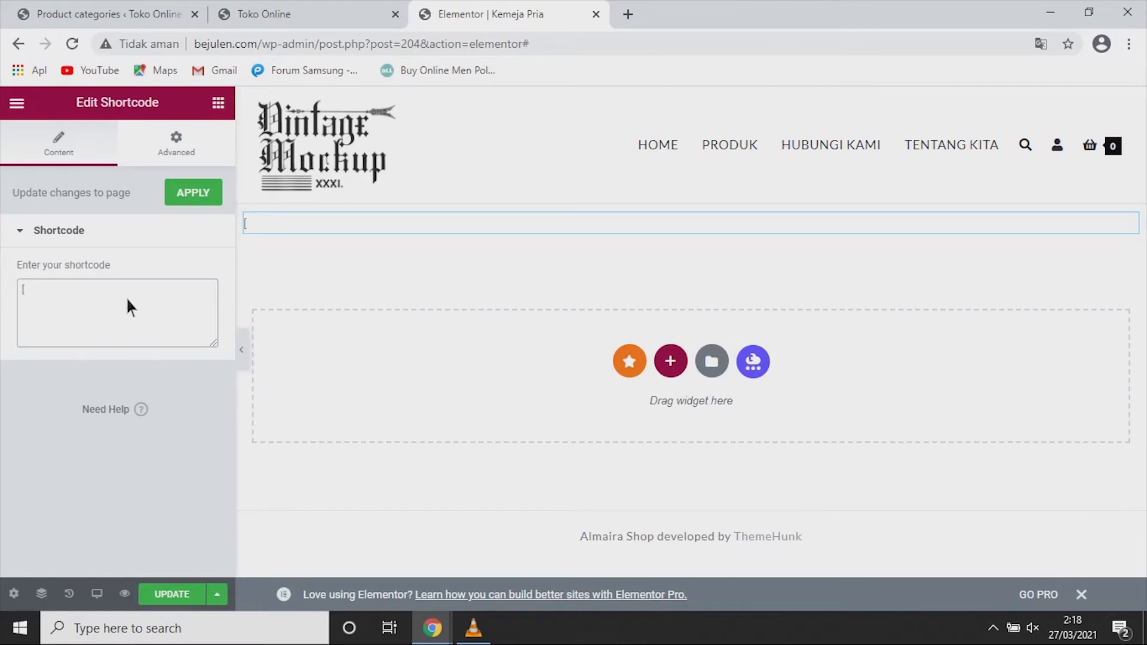
text(prod)
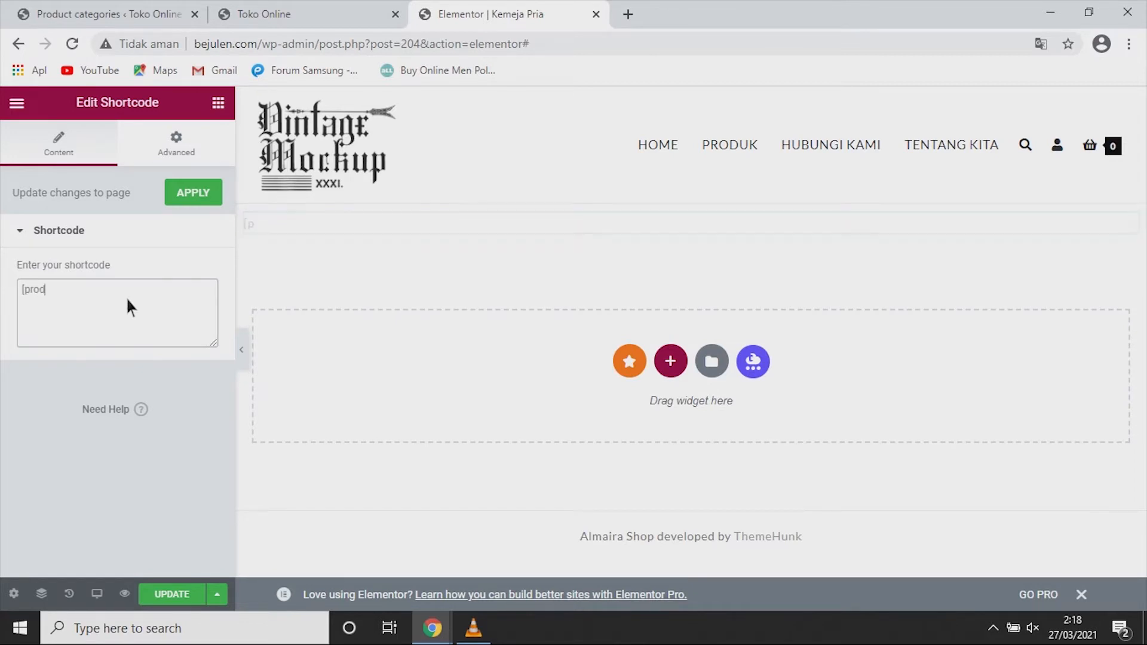
text(uct_categories)
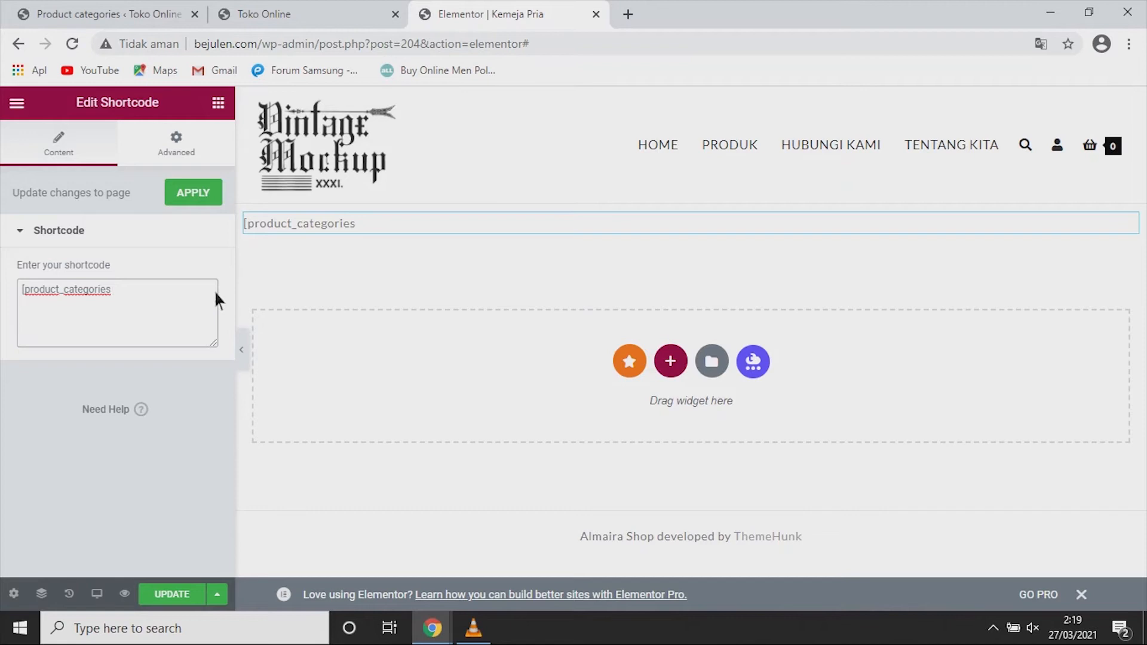
key(BackSpace)
key(BackSpace)
key(BackSpace)
key(BackSpace)
key(BackSpace)
key(BackSpace)
key(BackSpace)
key(BackSpace)
key(BackSpace)
key(BackSpace)
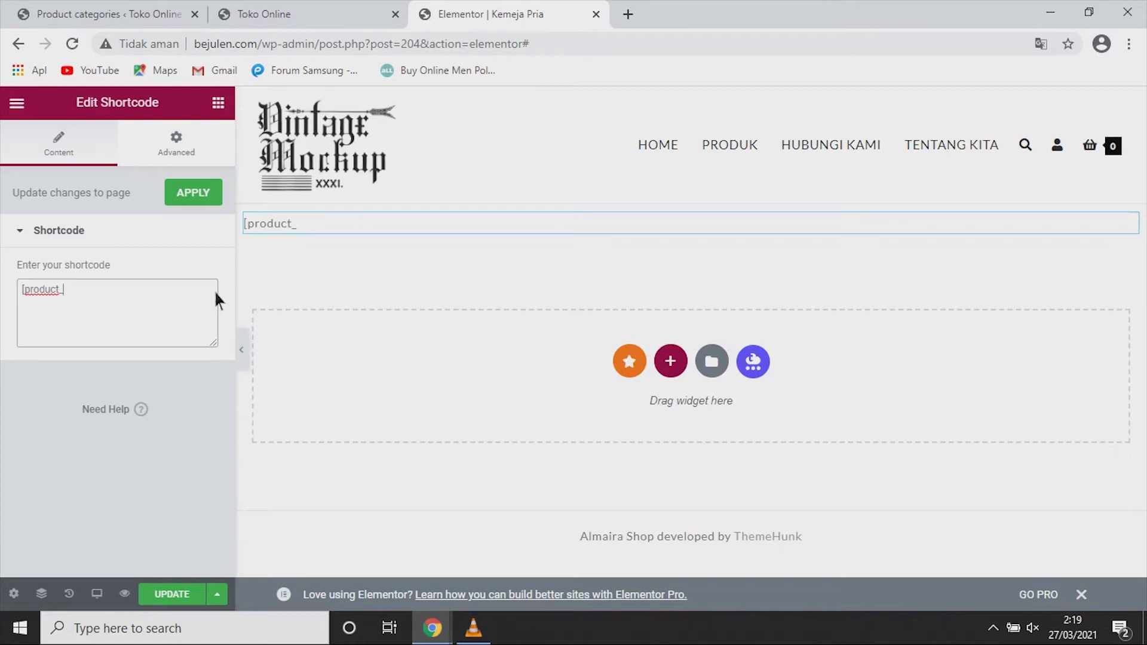
drag(91, 288, 7, 269)
key(BackSpace)
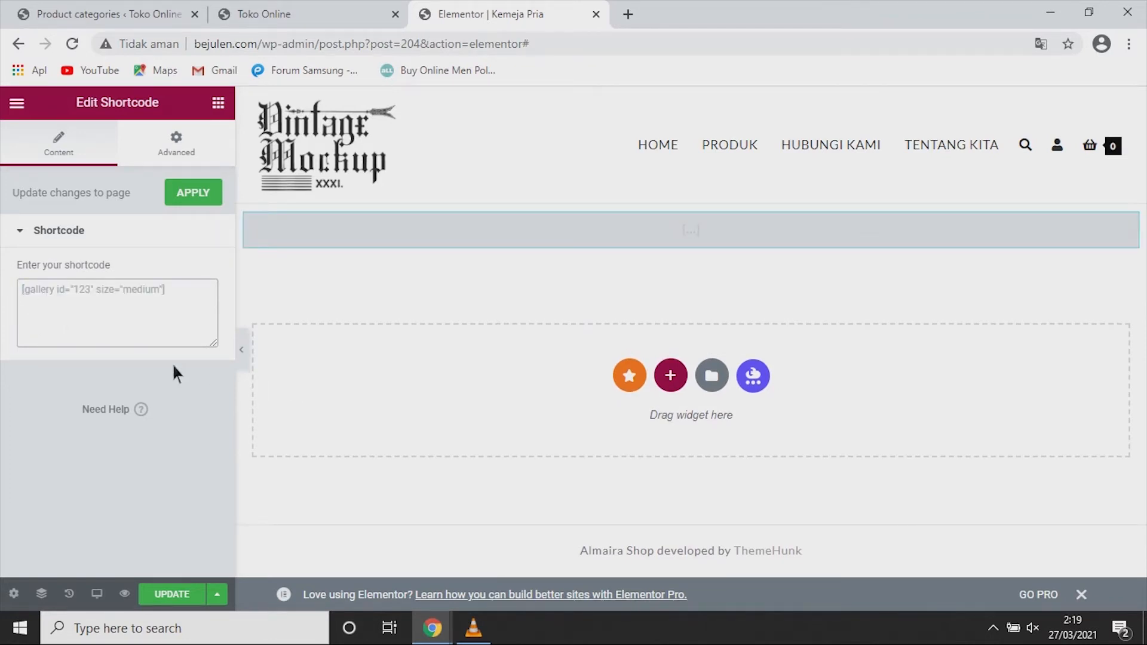
Step: Enter the shortcode [product_category category=kemeja-pria] in the Shortcode widget
text([r)
text(roduct )
text(categ)
key(BackSpace)
key(BackSpace)
key(BackSpace)
key(BackSpace)
key(BackSpace)
key(BackSpace)
text(_category)
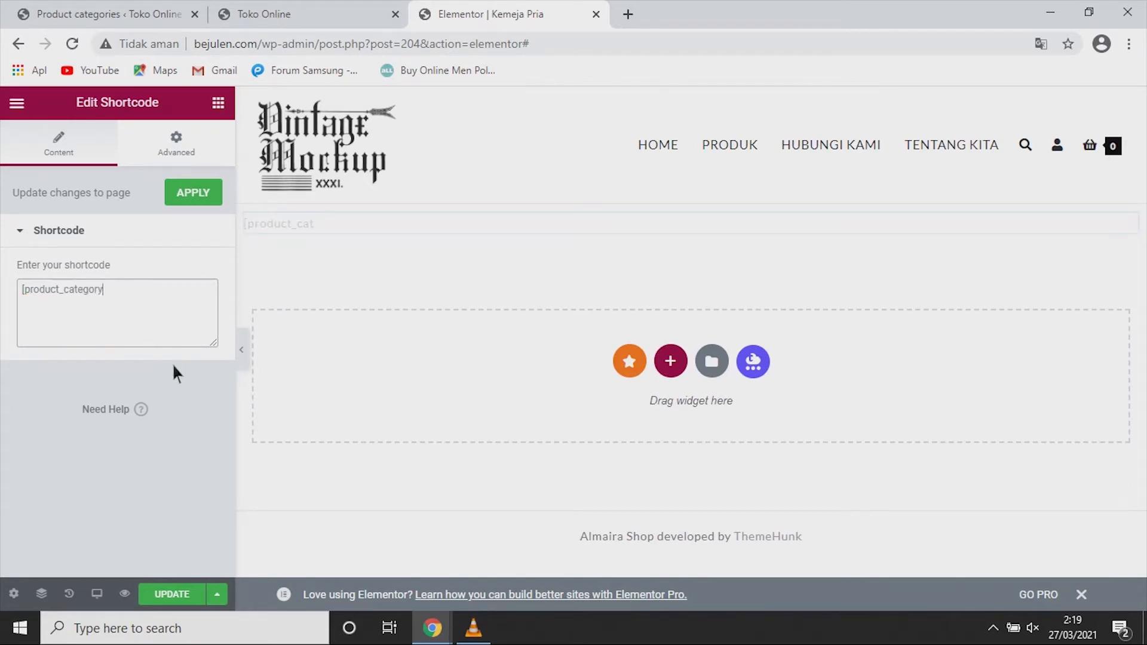
text( category=)
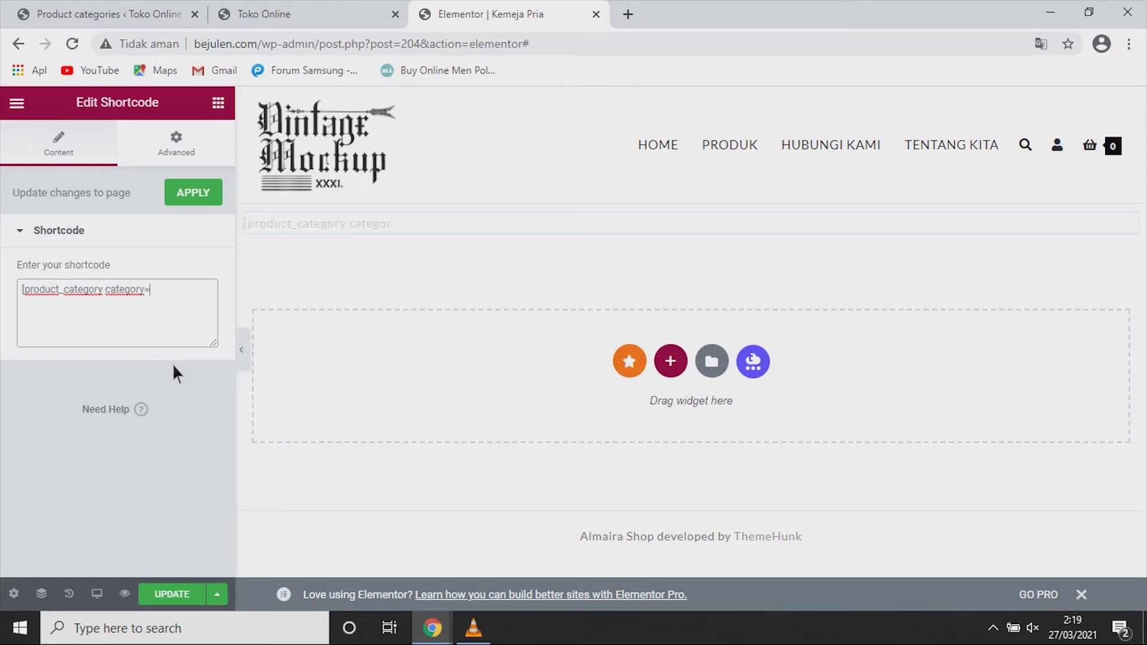
text(kemeja-pria])
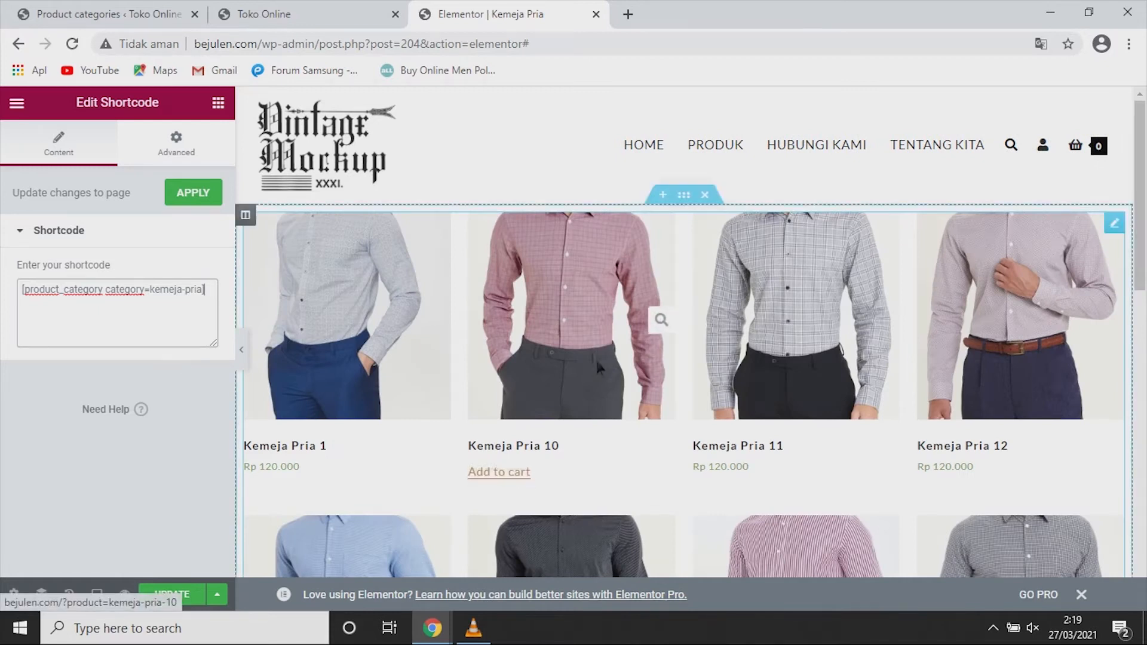
Step: Examine all rows of the product grid that the shortcode displays on the Kemeja Pria page
scroll(666, 400, down, 5)
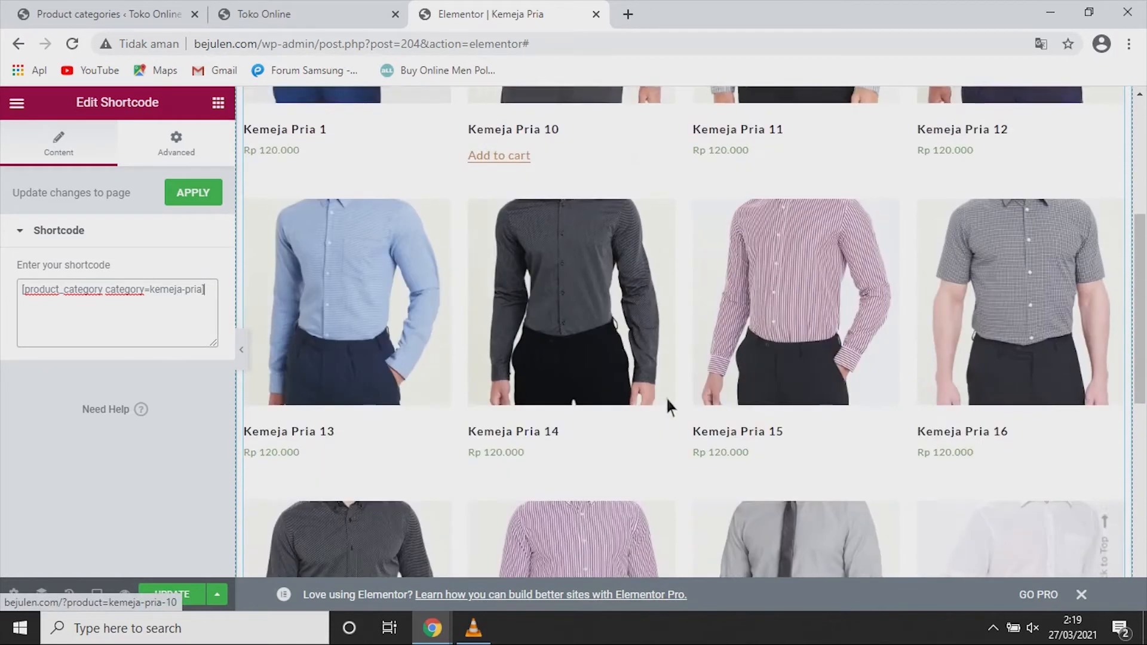
scroll(665, 396, down, 1)
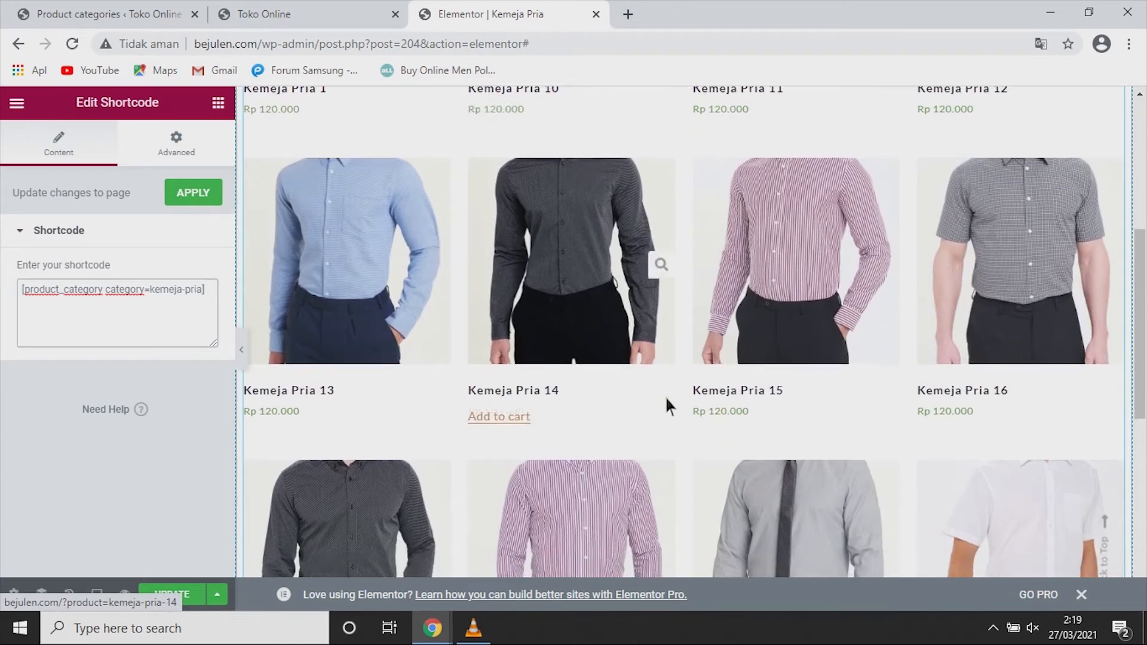
scroll(665, 396, down, 4)
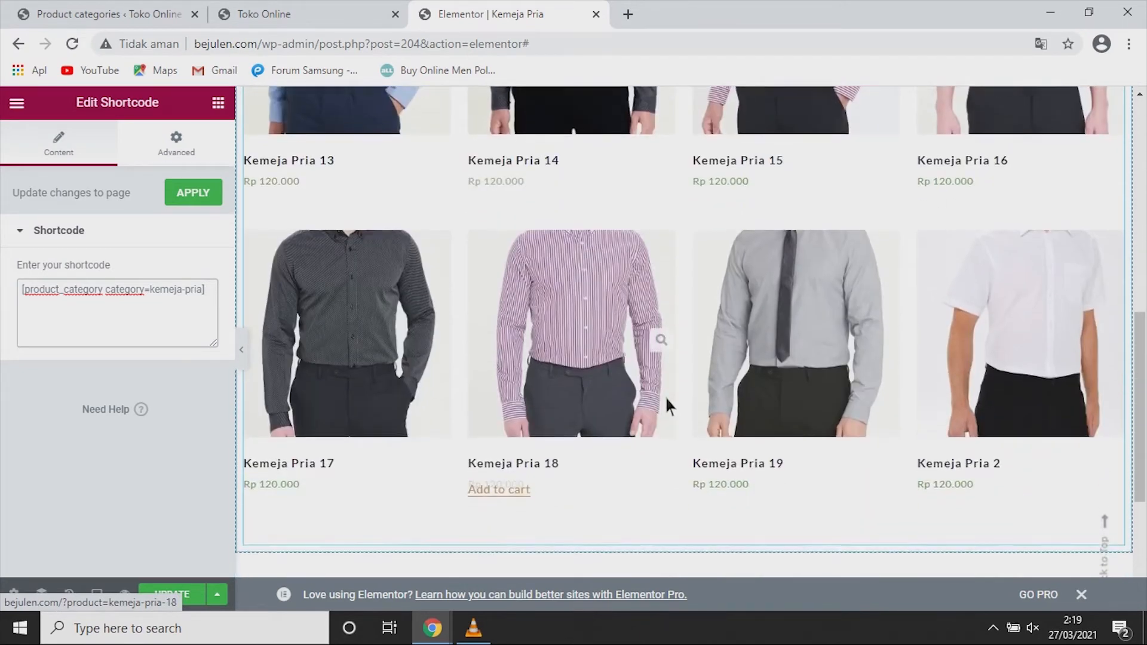
scroll(666, 399, down, 3)
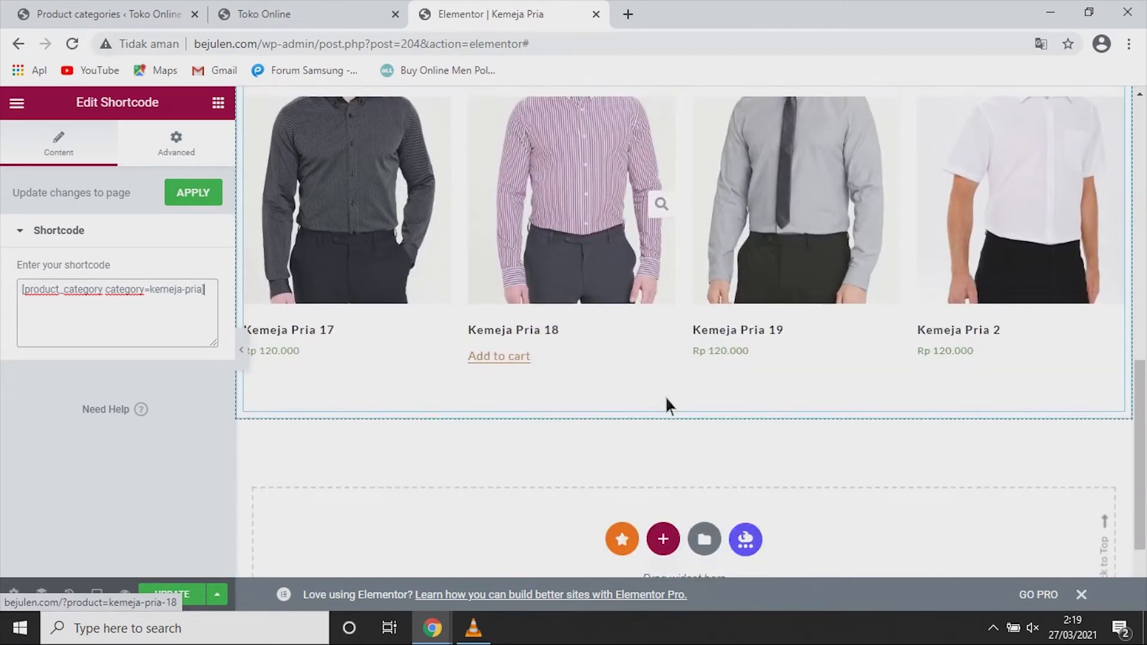
scroll(666, 399, down, 2)
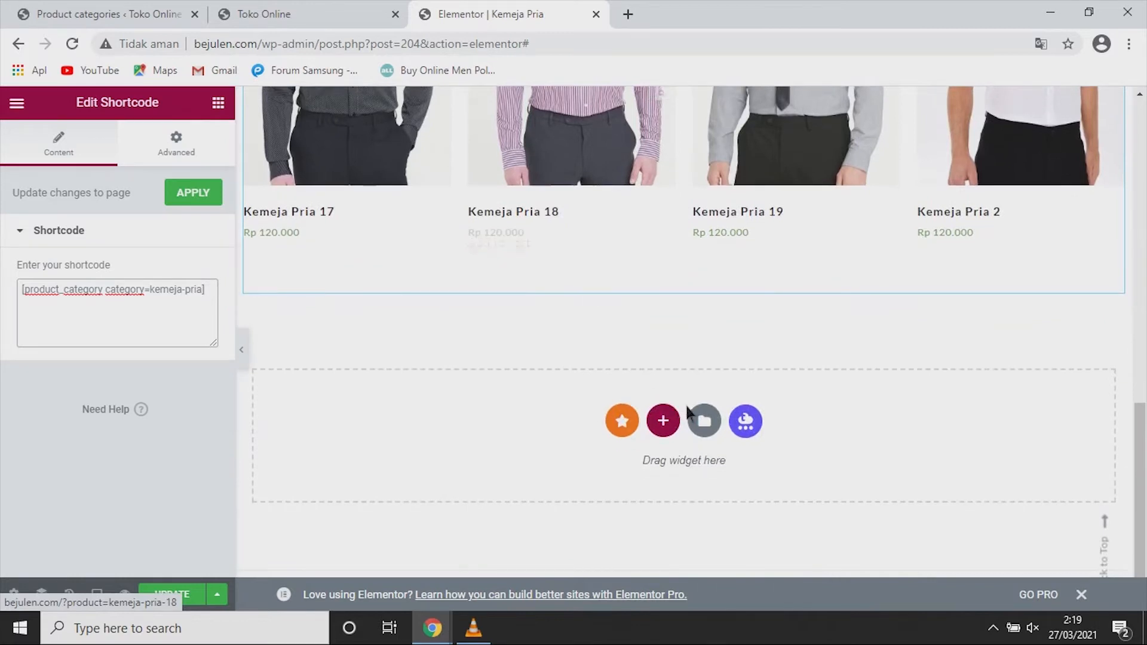
scroll(687, 408, up, 2)
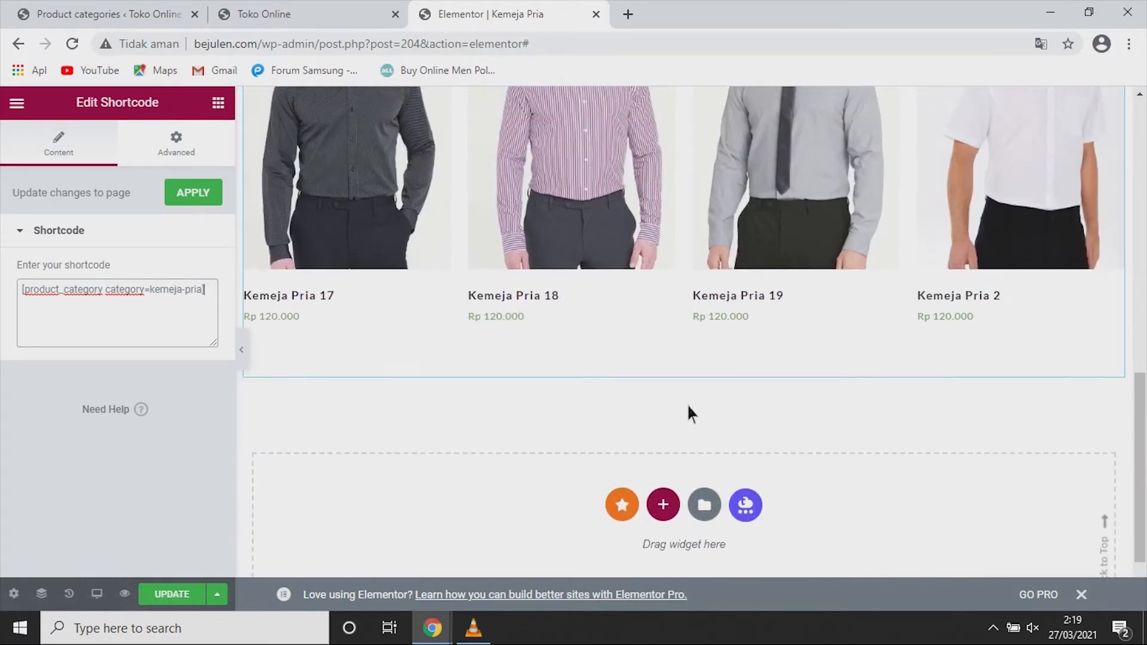
scroll(688, 407, up, 2)
scroll(689, 407, up, 2)
scroll(689, 405, up, 1)
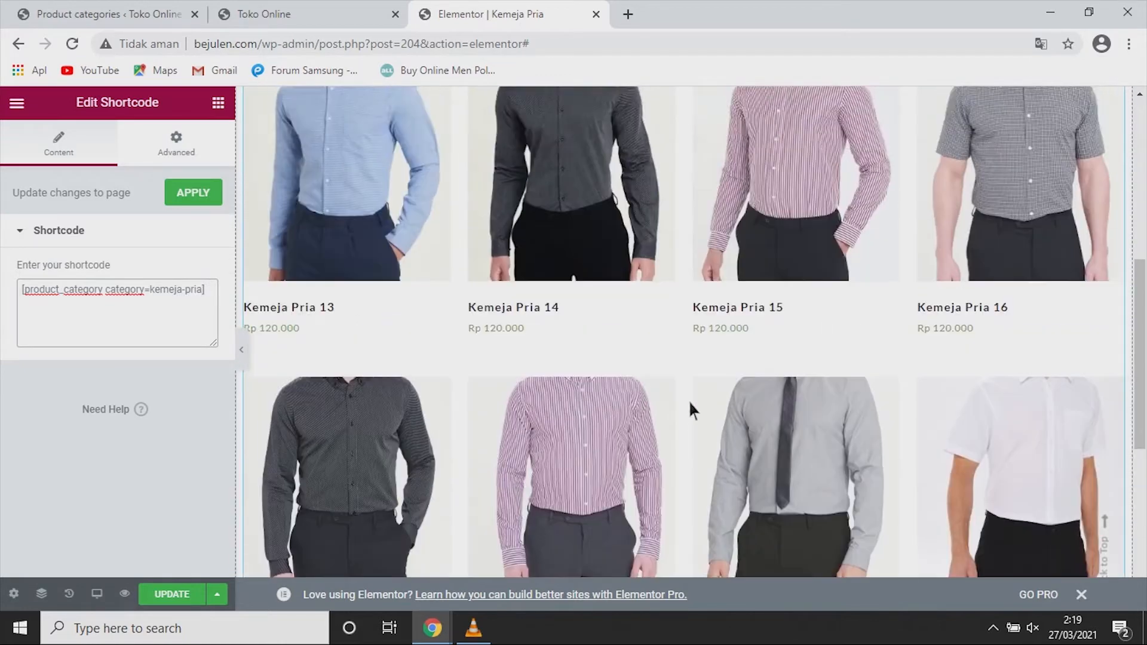
scroll(689, 399, up, 2)
scroll(688, 393, up, 2)
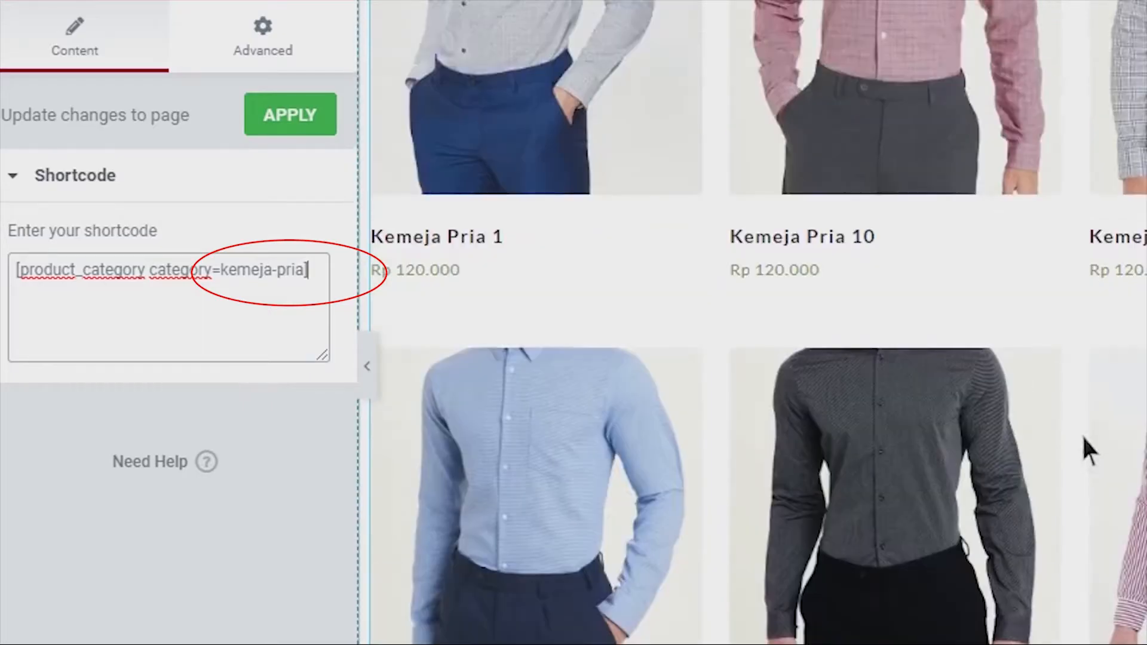
scroll(1085, 442, up, 4)
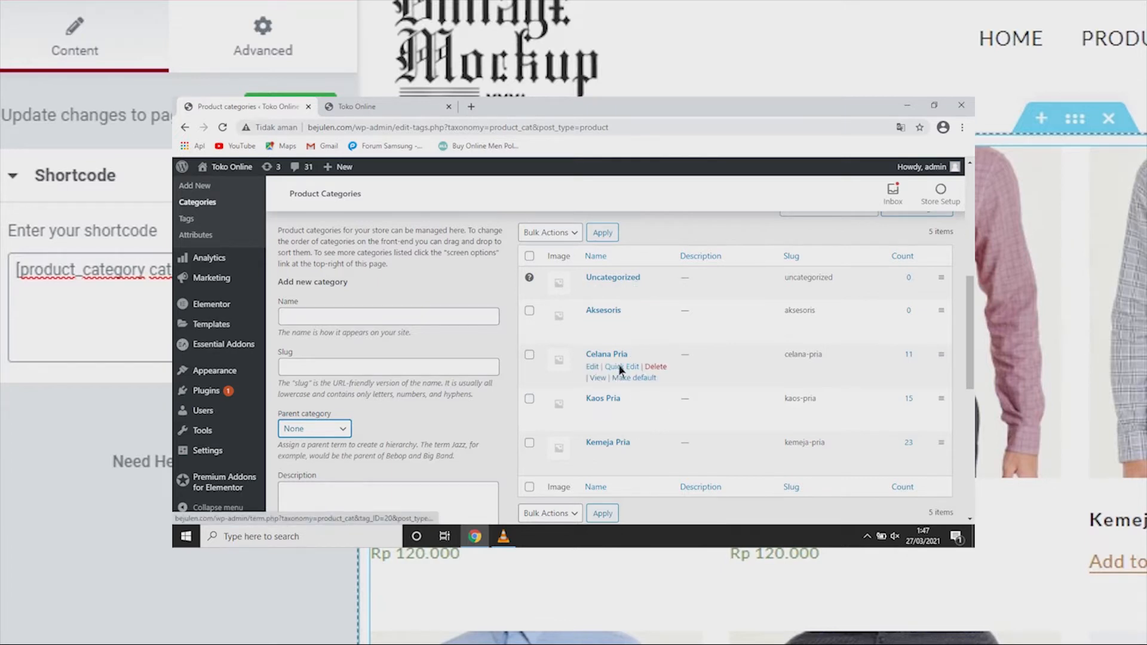
Step: Check the slugs of the store's categories in the Product Categories list
scroll(619, 370, down, 1)
scroll(633, 412, up, 2)
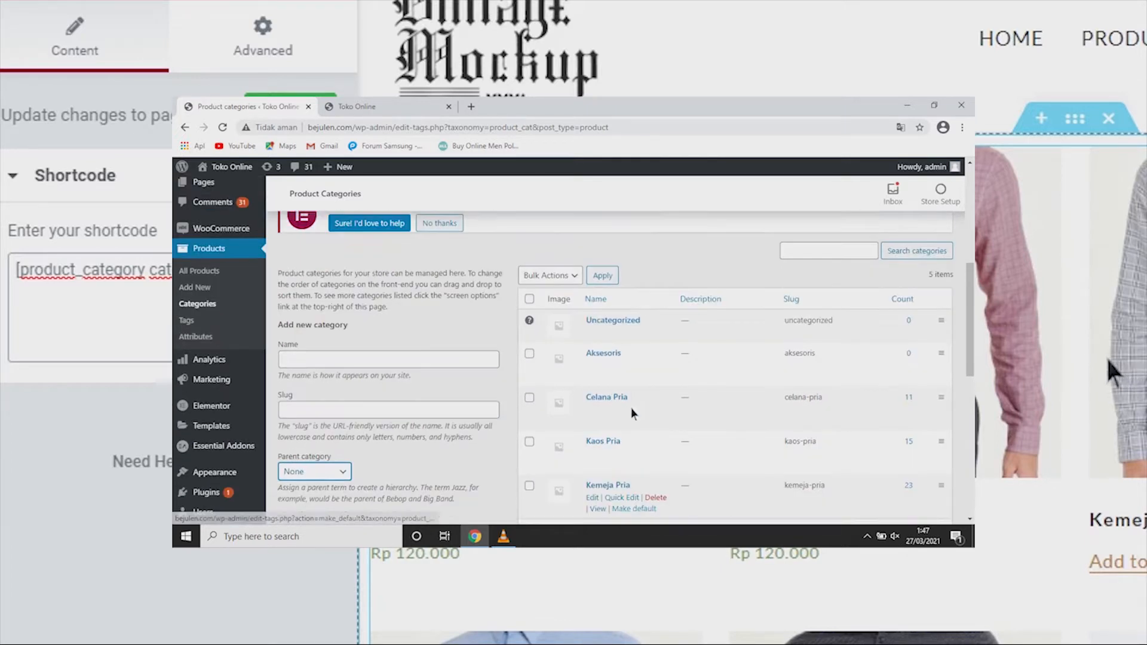
scroll(631, 403, down, 2)
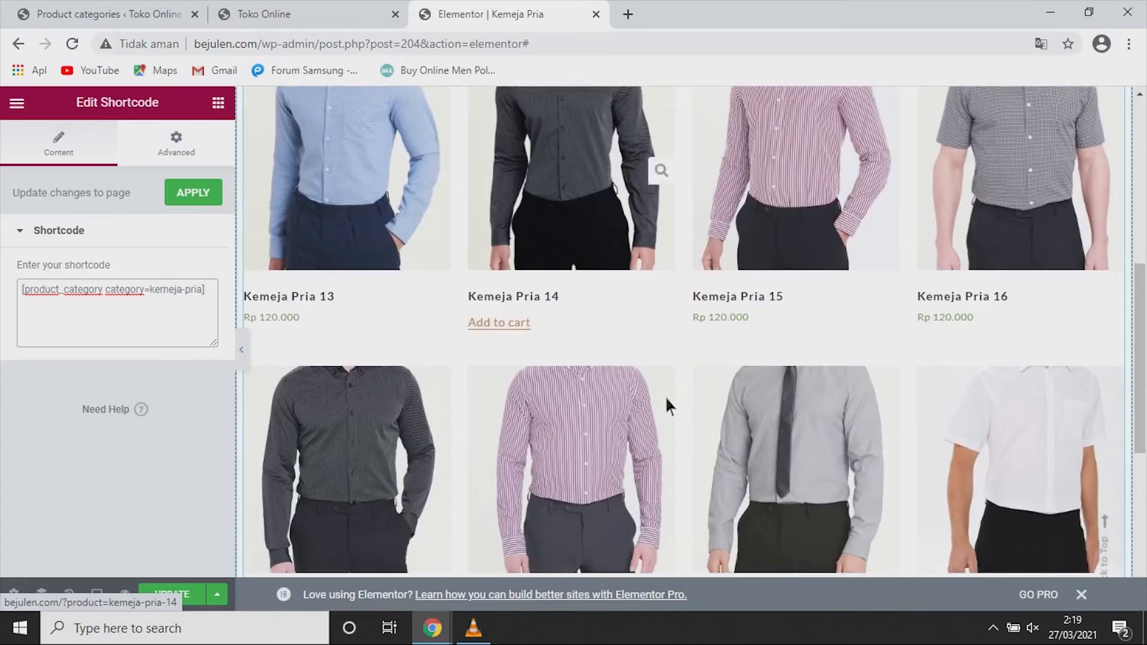
Step: Inspect the Kemeja Pria product grid in the editor, including at full page width, and bring the widget settings back
scroll(665, 397, down, 5)
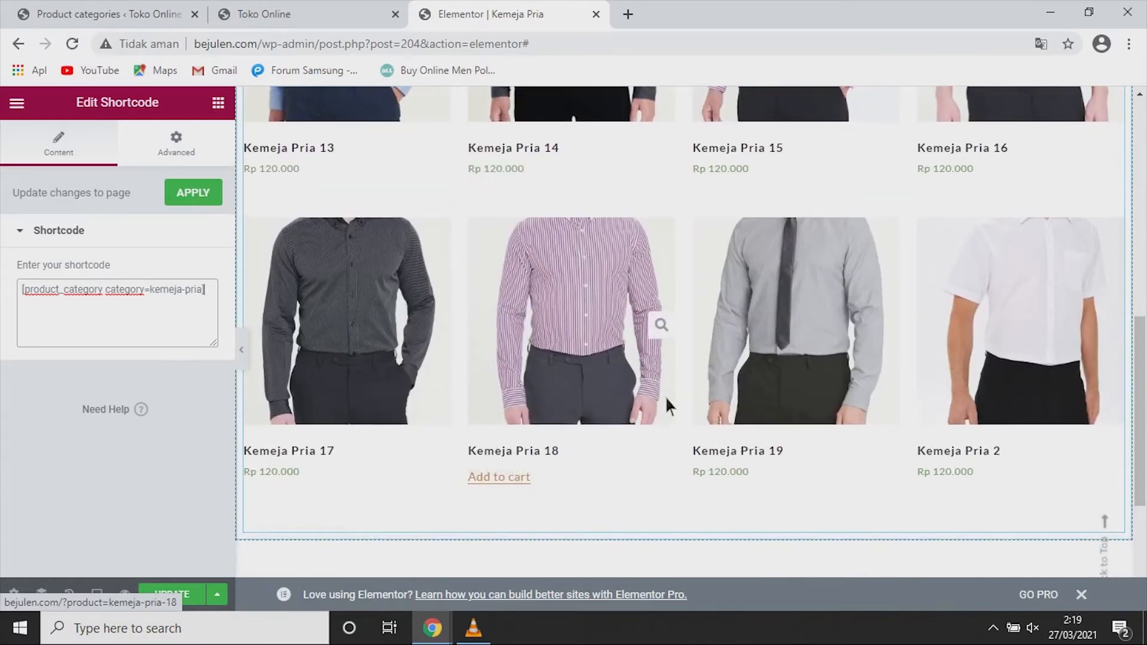
scroll(687, 406, up, 1)
scroll(688, 411, up, 15)
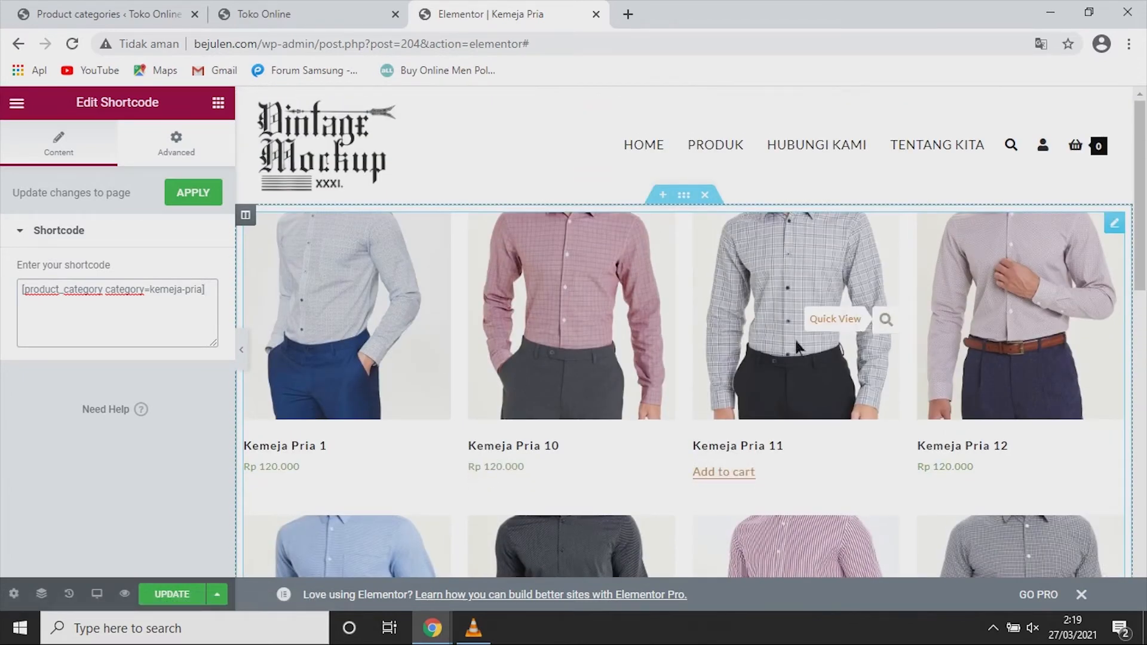
scroll(699, 359, down, 3)
scroll(695, 359, down, 5)
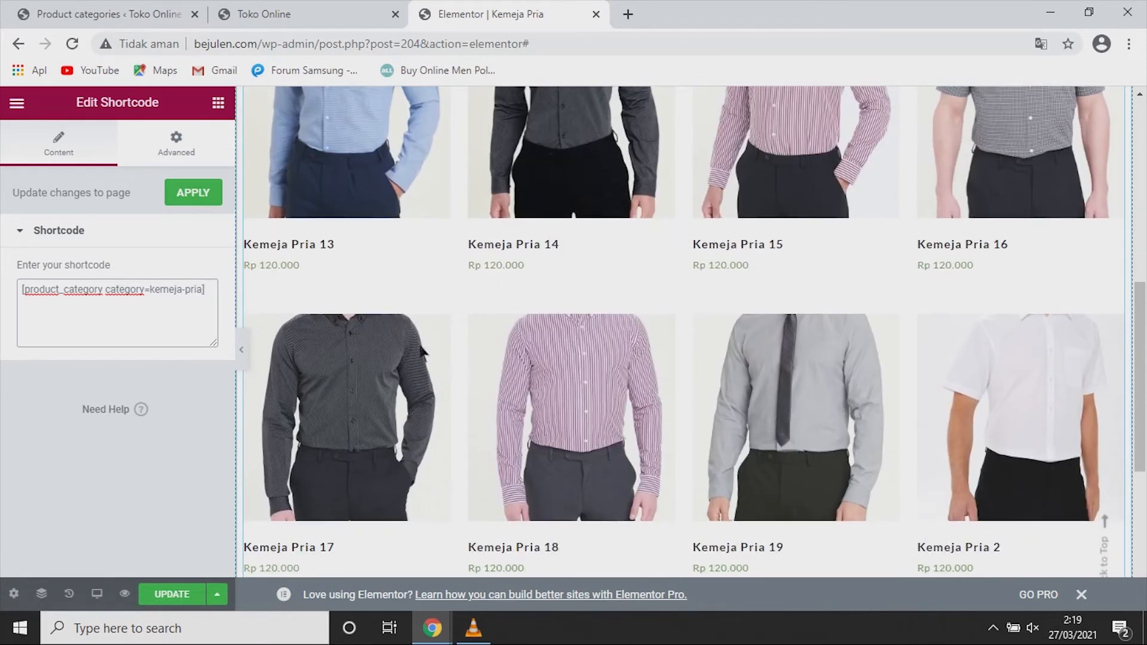
click(245, 351)
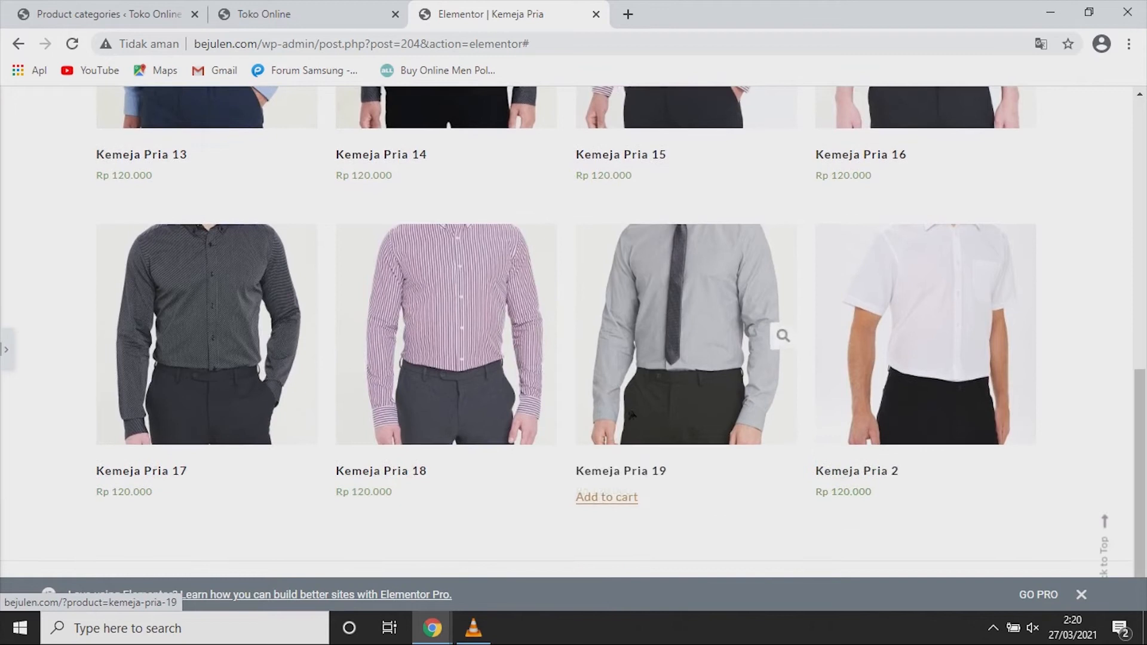
scroll(627, 404, up, 8)
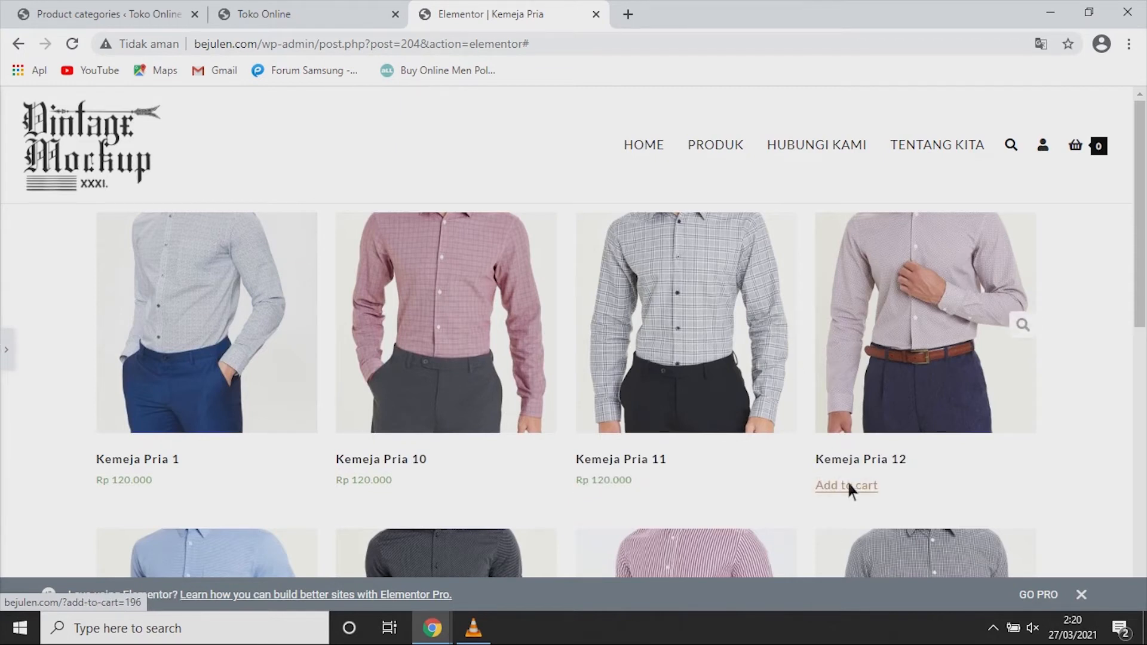
click(7, 353)
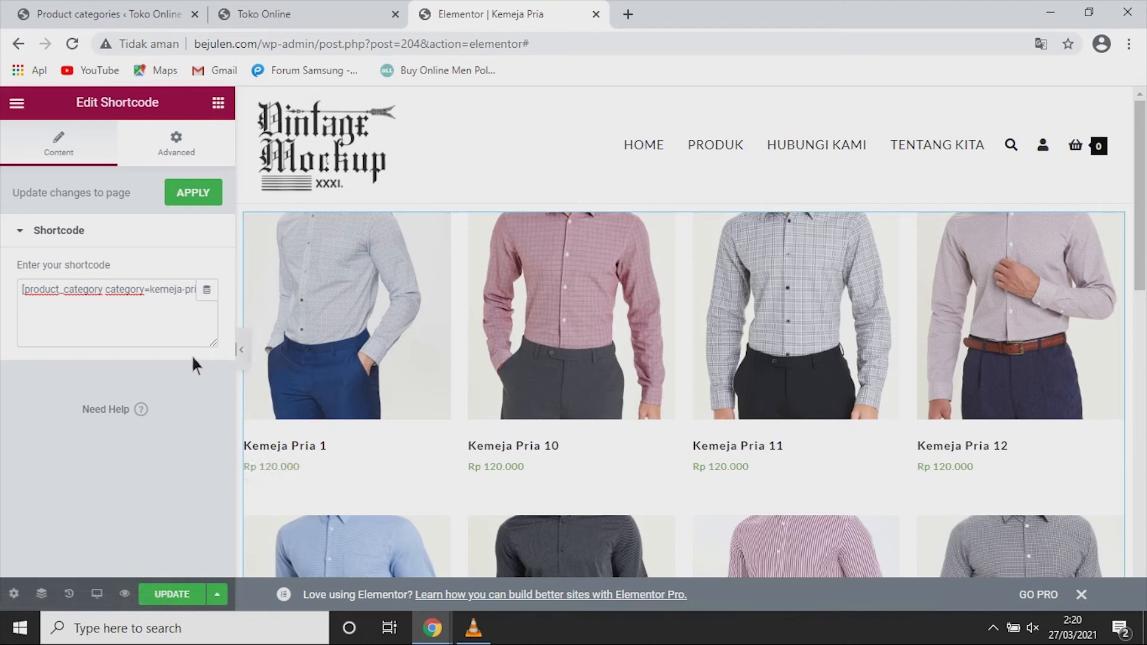
Step: Update the Kemeja Pria page and open a preview of it in a new browser tab
click(180, 600)
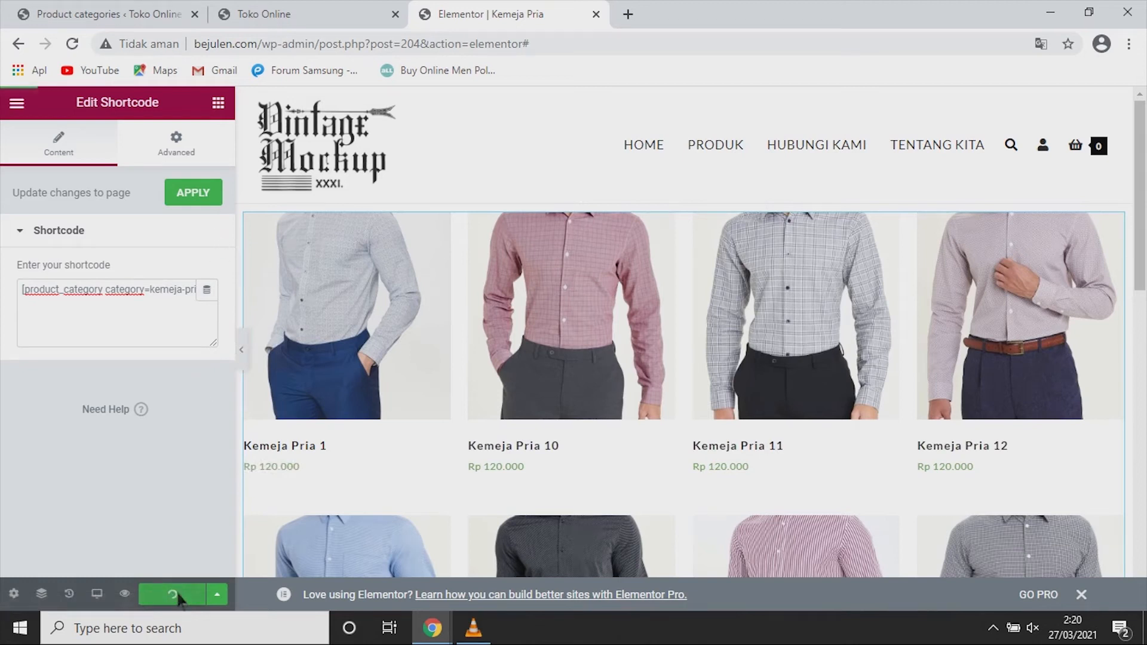
click(125, 595)
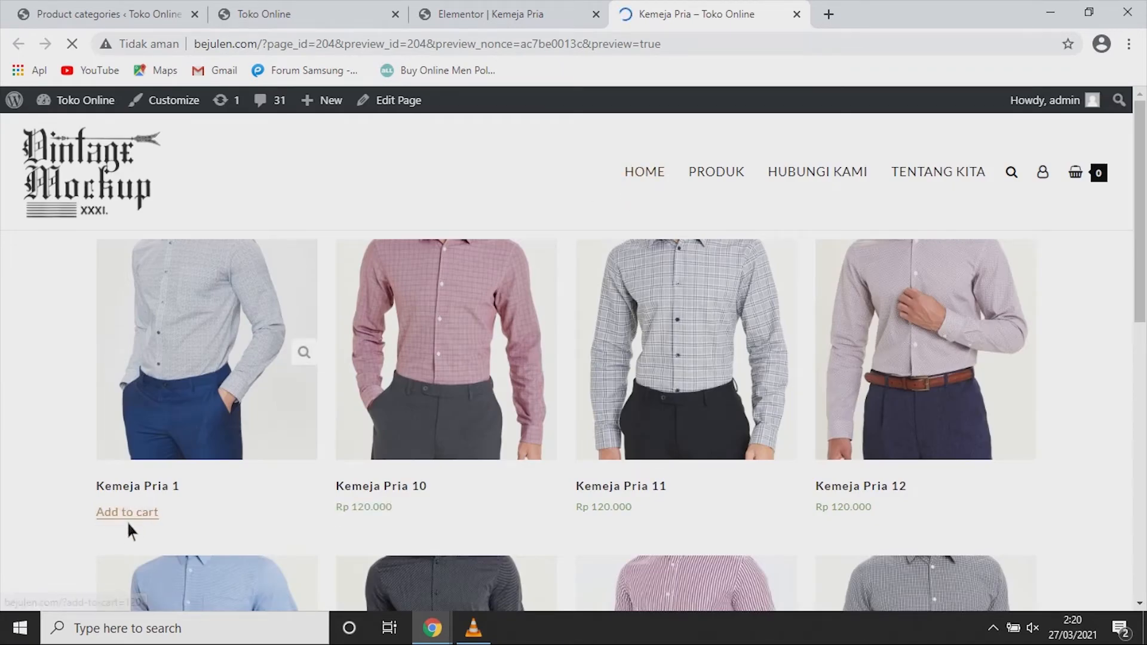
Step: Test the cart by adding the product Kemeja Pria 1 from the previewed page and removing it again
click(133, 517)
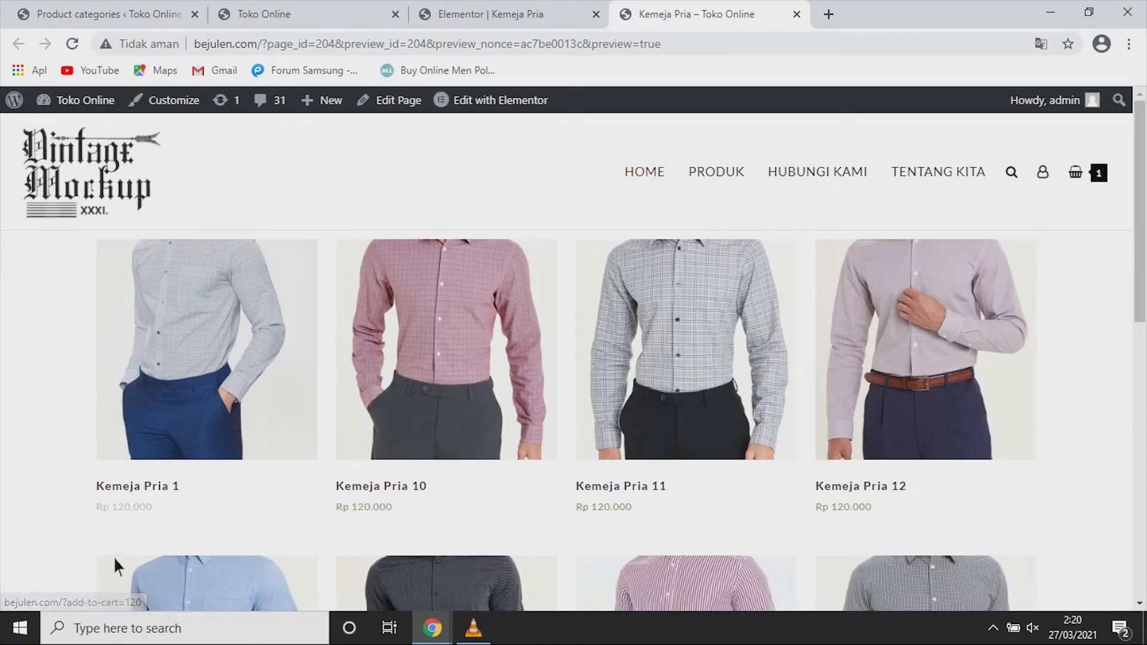
mouse_move(1076, 179)
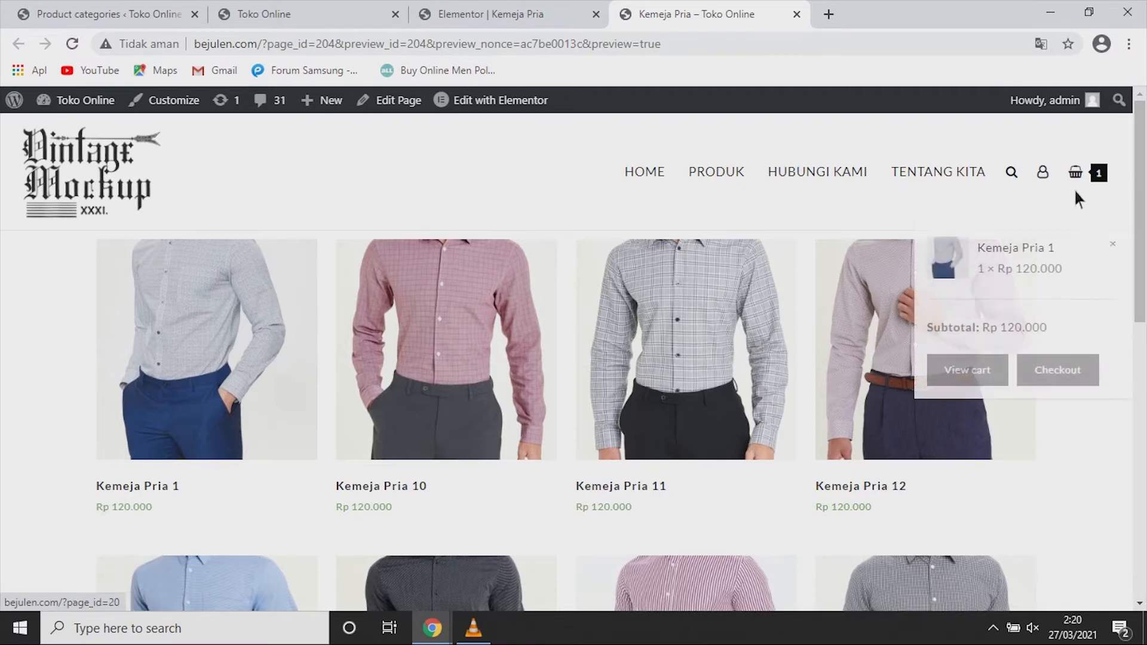
click(1113, 244)
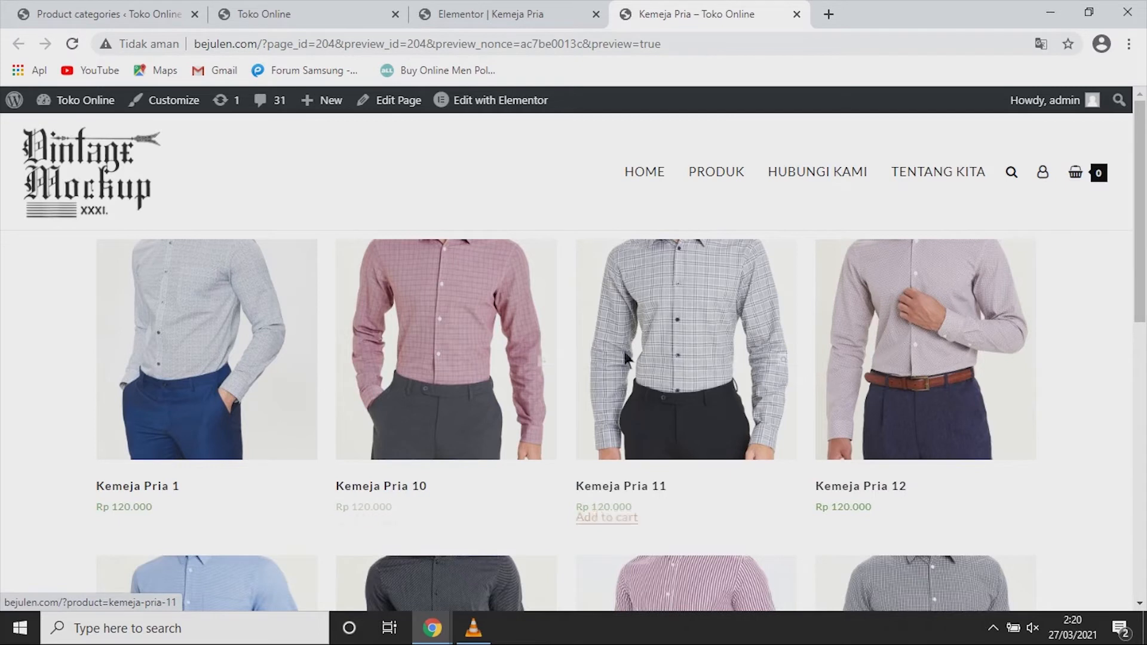
Step: Look at the Quick View of the product Kemeja Pria 11, close it, and look over the previewed product grid
click(784, 353)
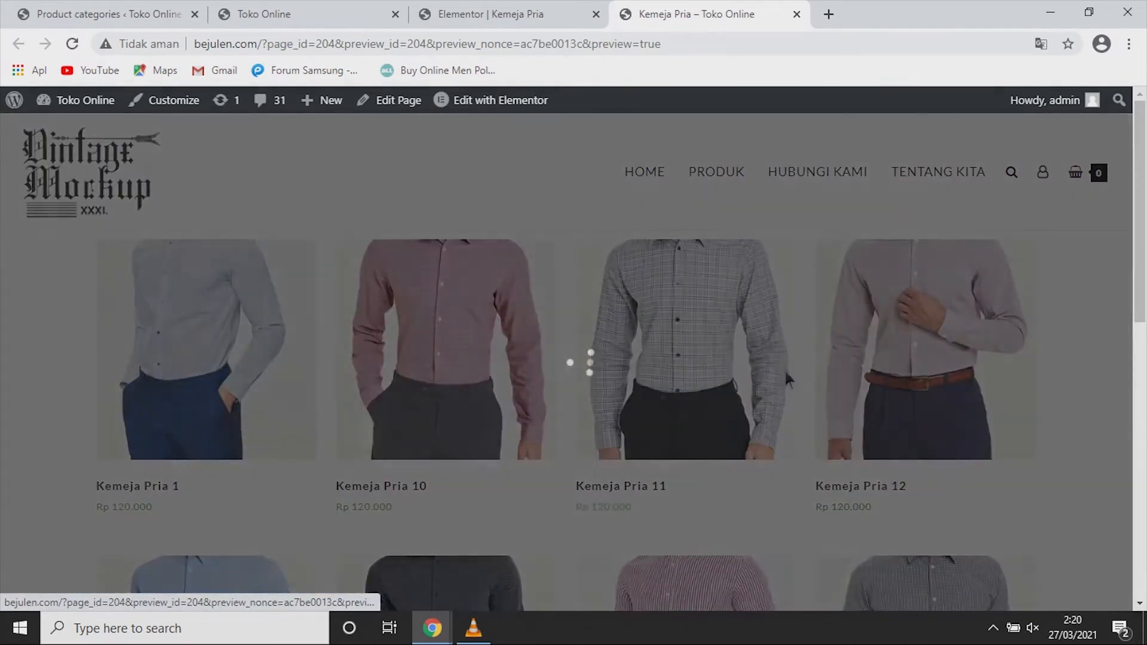
scroll(801, 317, down, 1)
scroll(832, 253, up, 1)
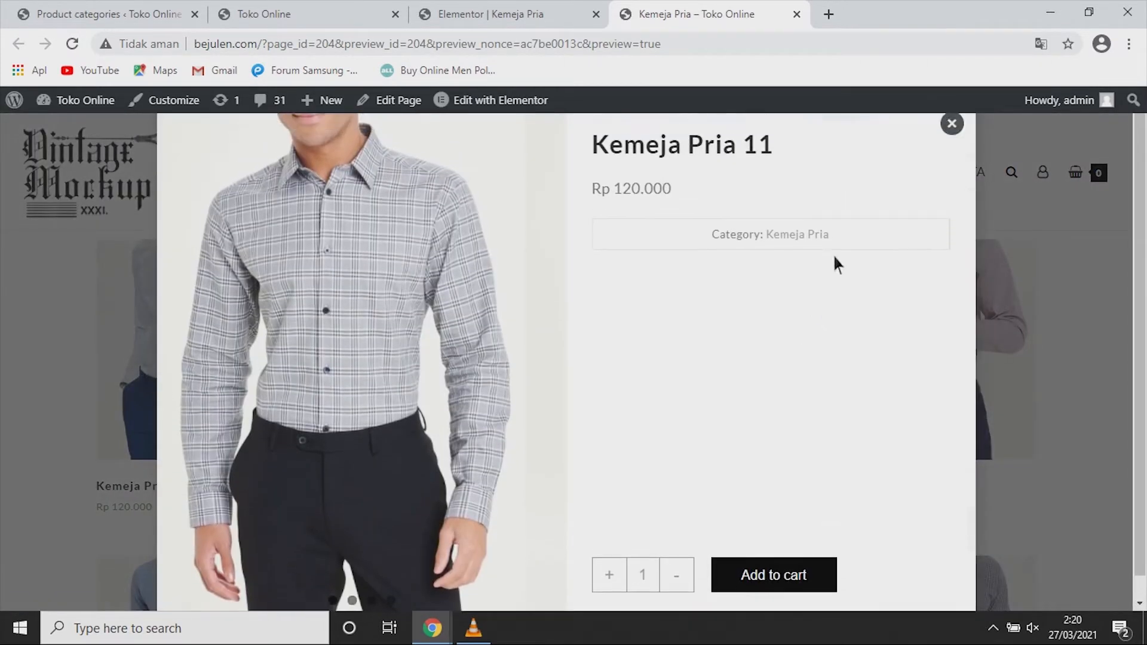
click(952, 124)
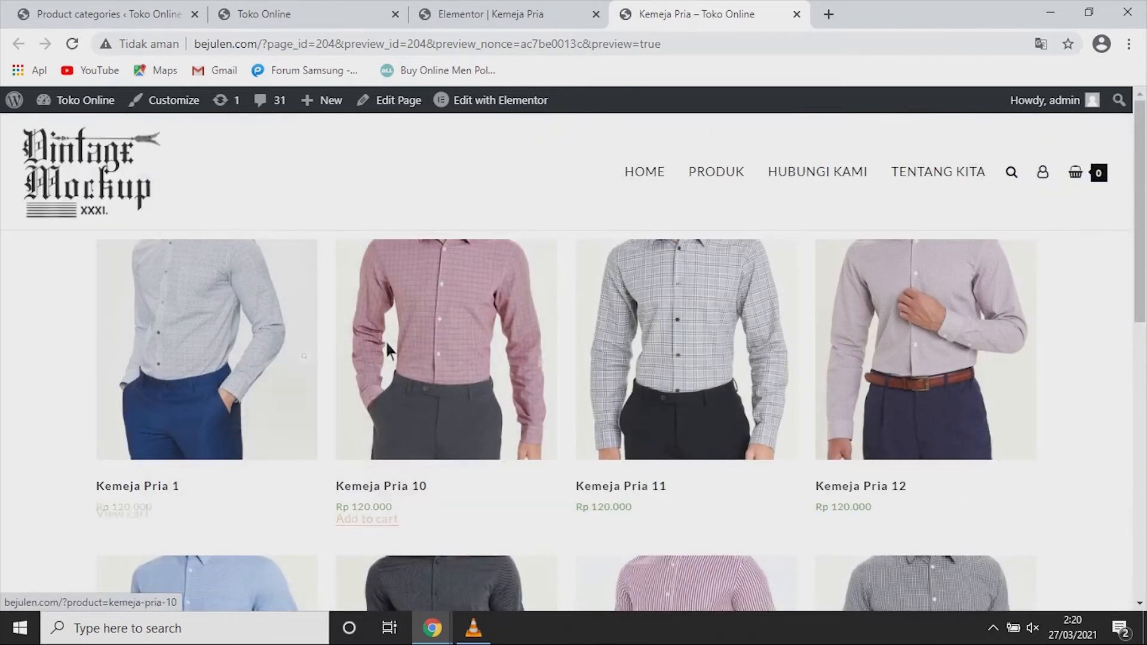
scroll(902, 382, down, 4)
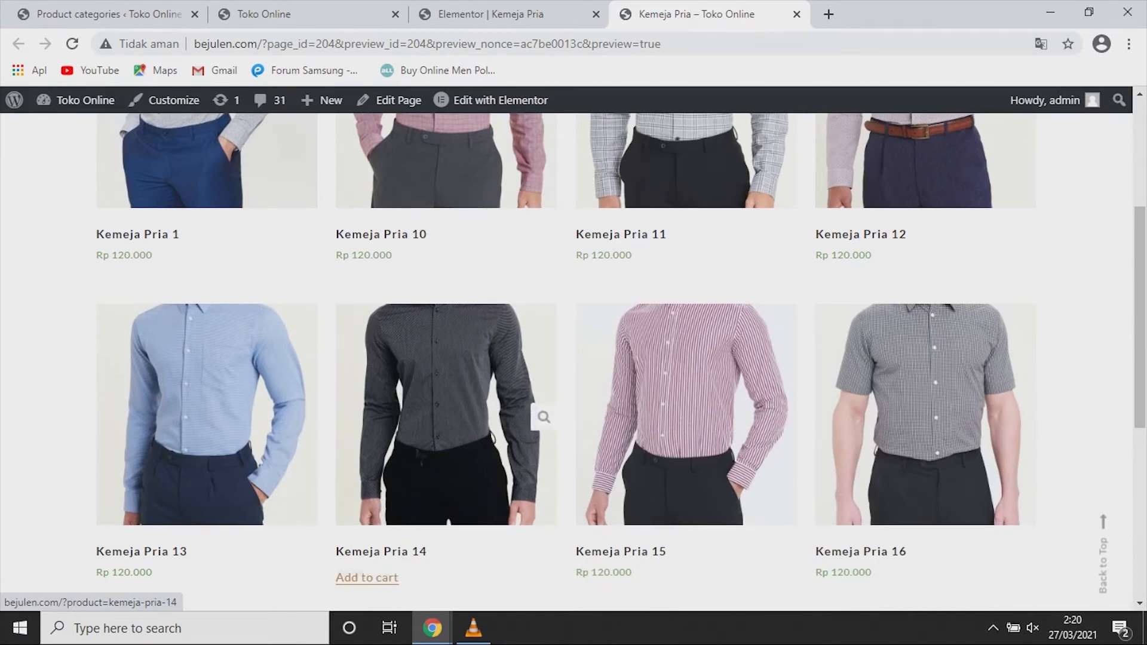
scroll(261, 376, up, 3)
Step: Back in the Elementor editor, add columns="5" to the product category shortcode and review the resulting grid
click(490, 13)
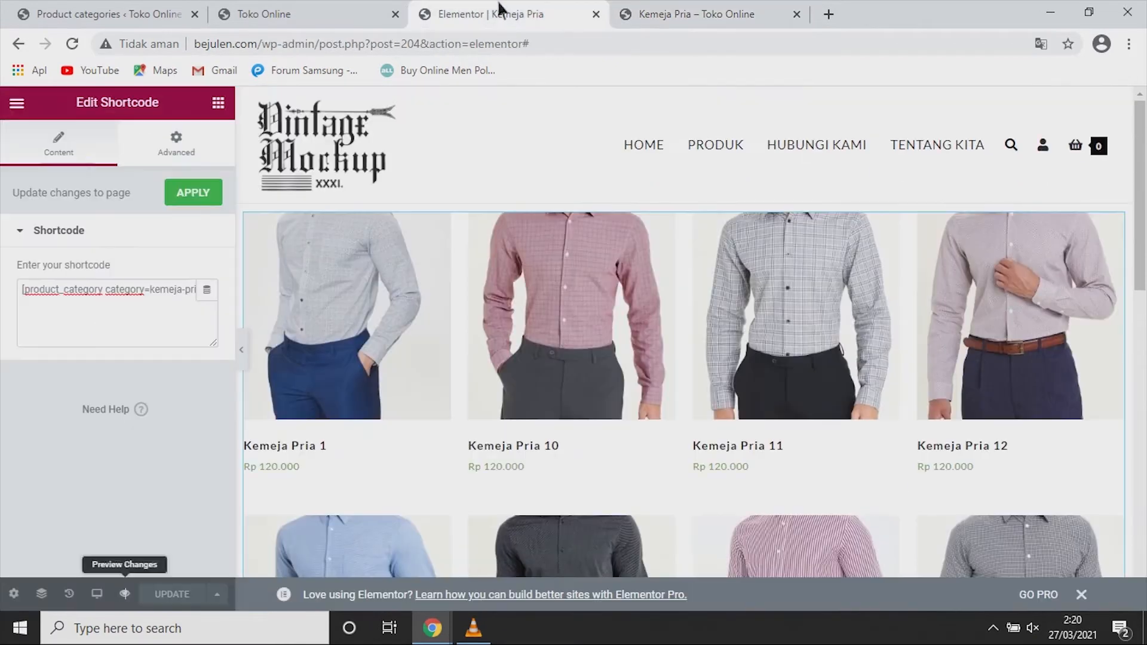
click(94, 291)
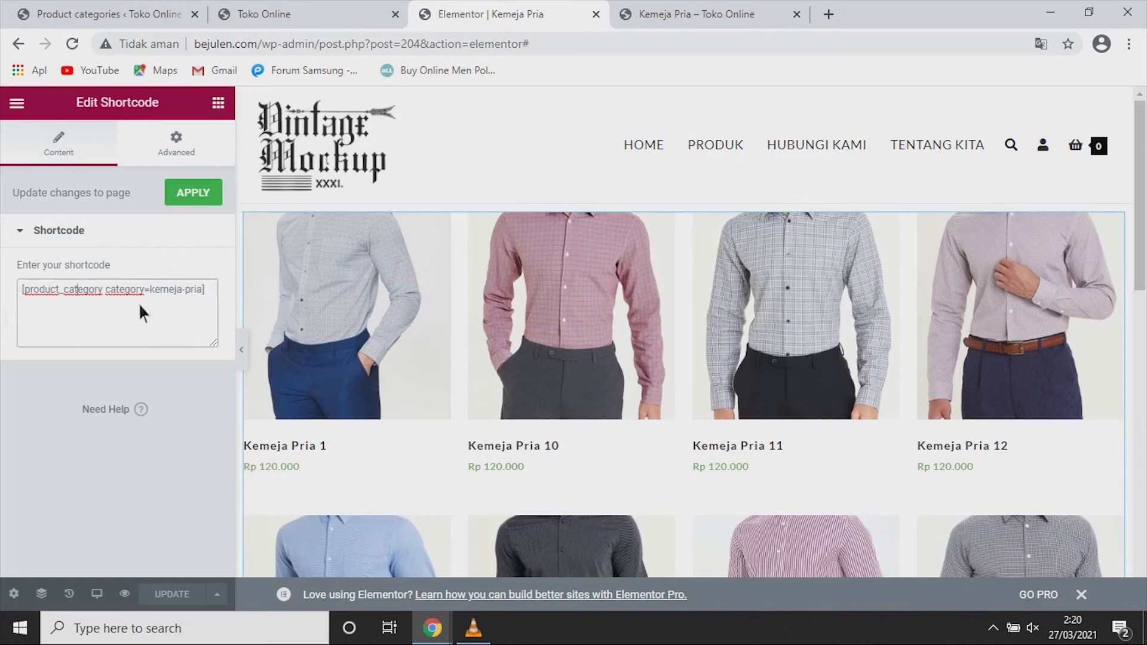
click(205, 288)
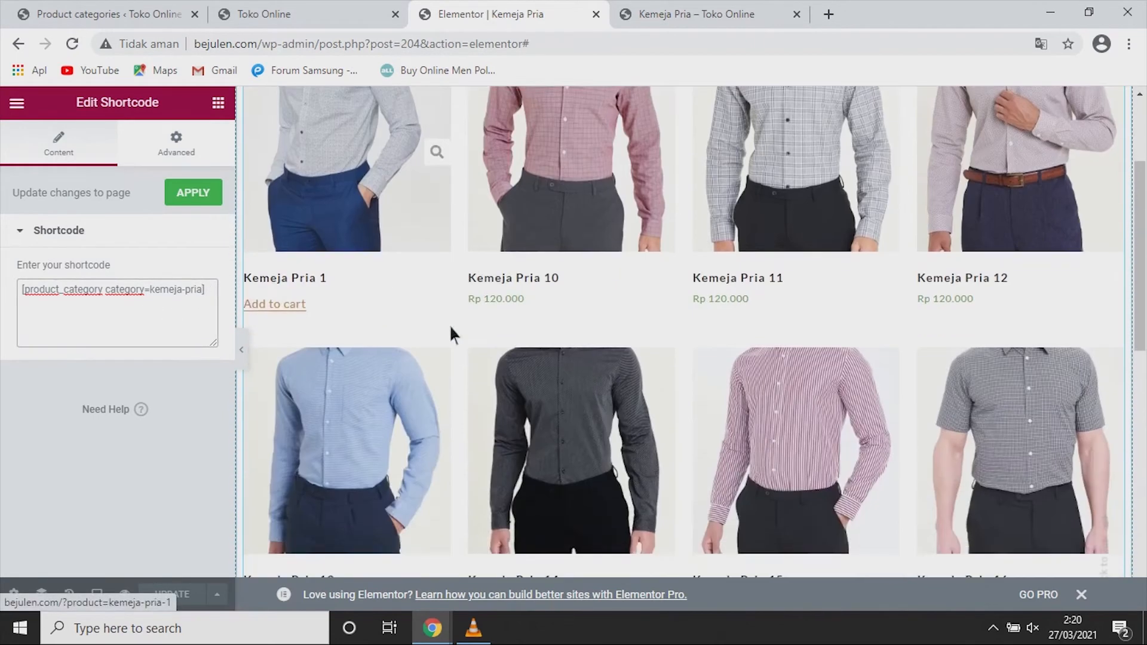
text(columns)
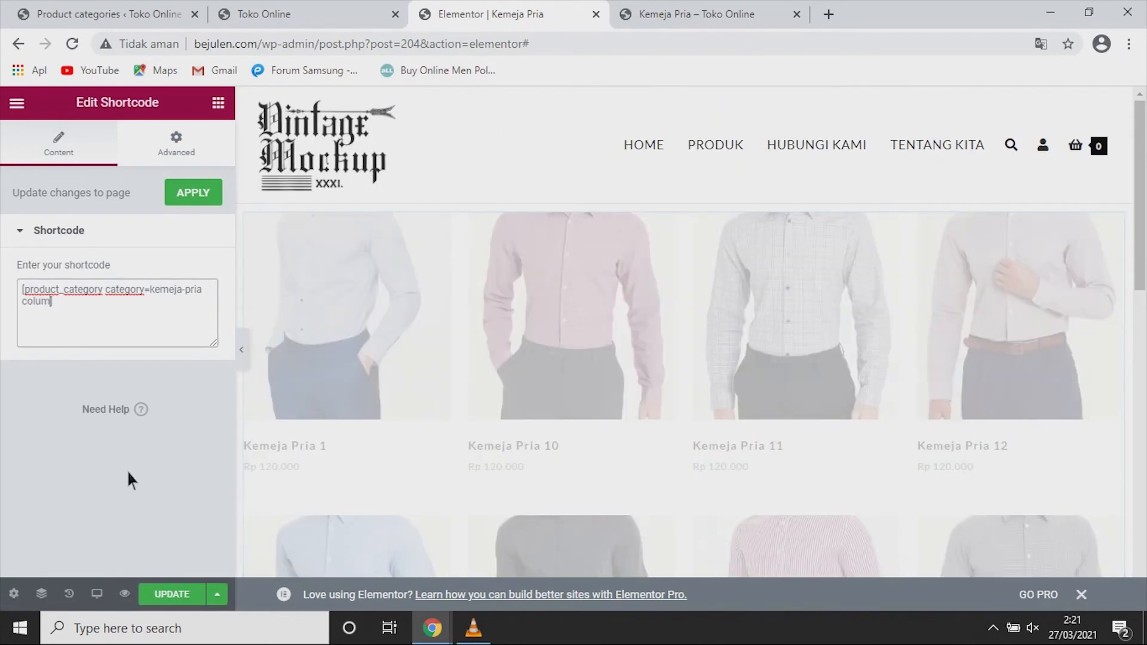
text(="5")
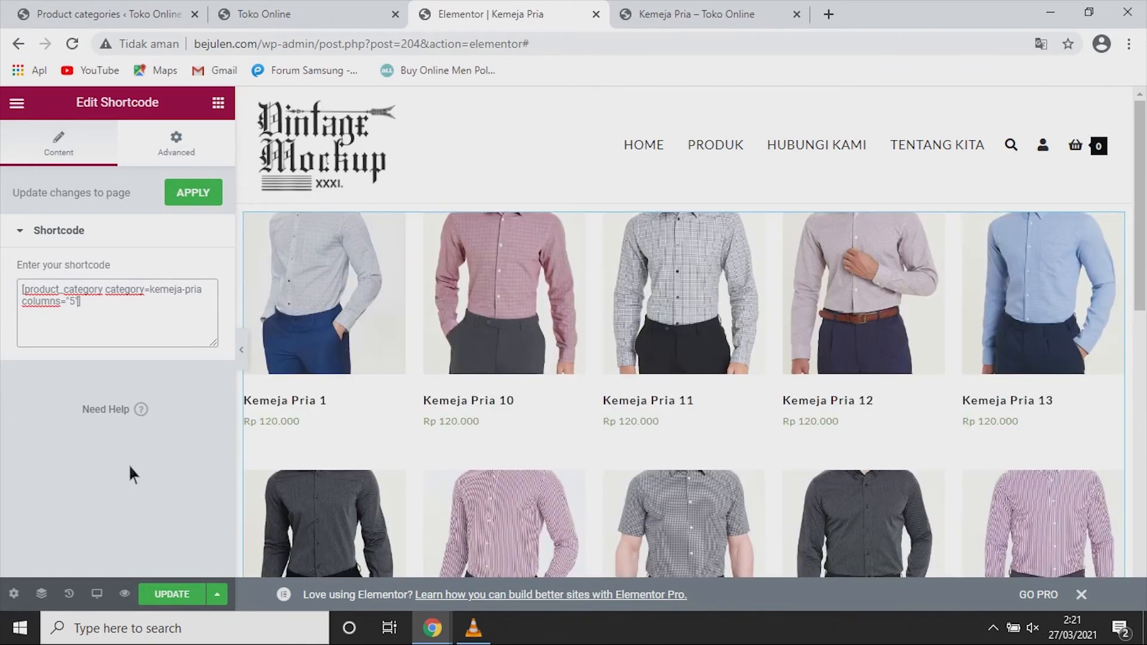
scroll(614, 367, down, 9)
scroll(613, 370, up, 4)
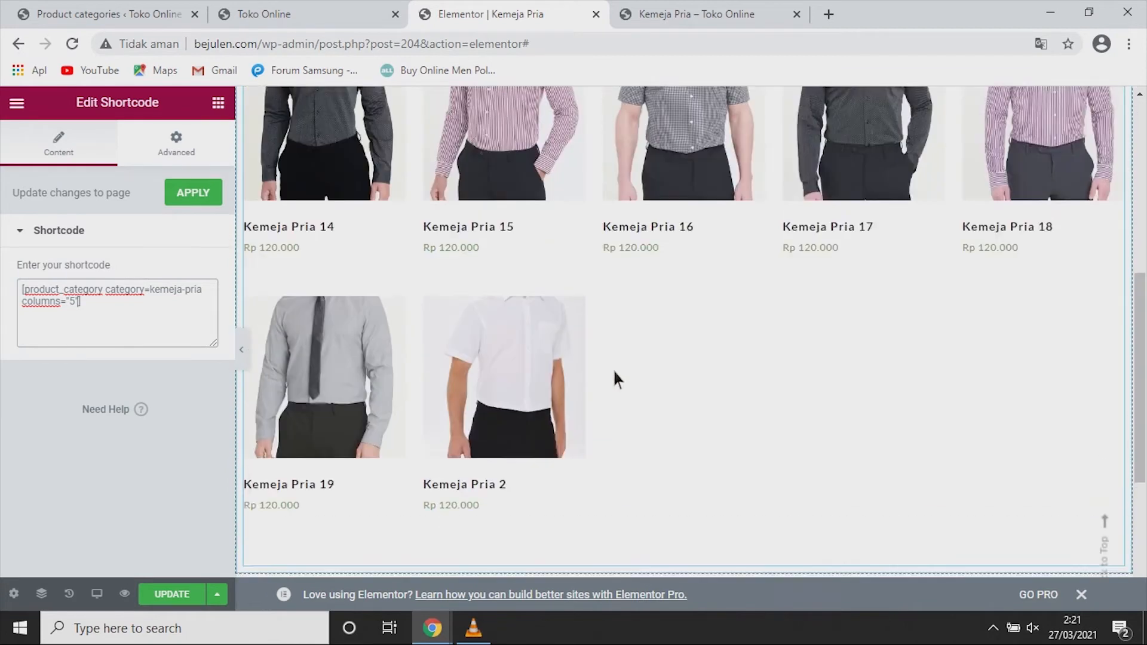
Step: Change the shortcode's columns value to "3" and review the resulting product grid at full page width
scroll(604, 376, up, 5)
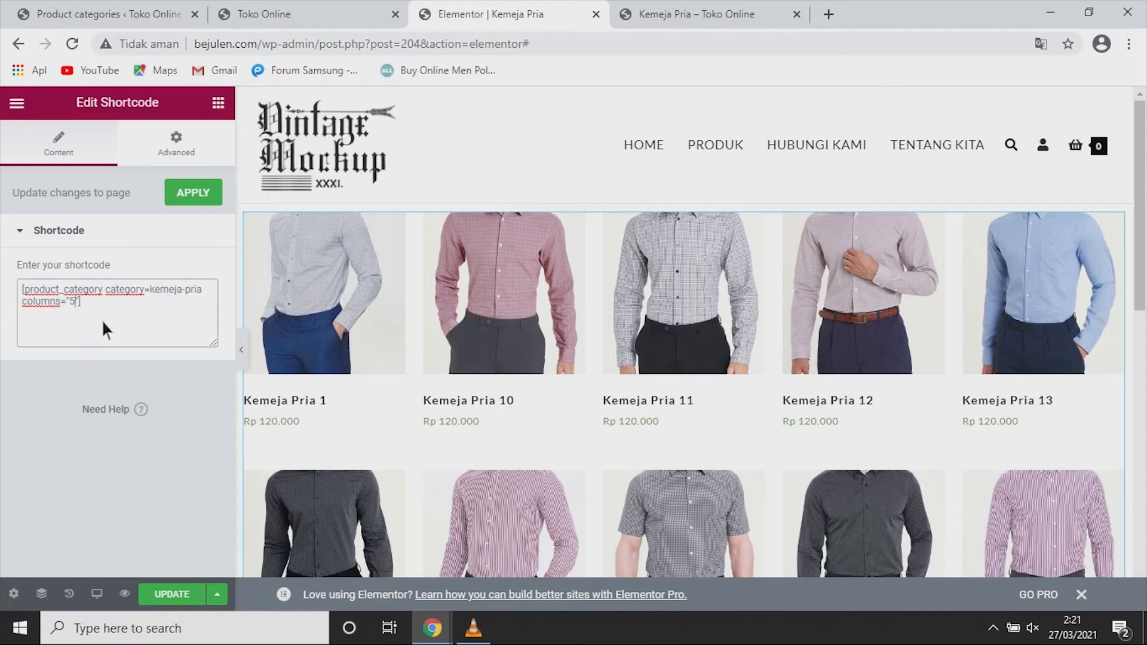
key(BackSpace)
text(3)
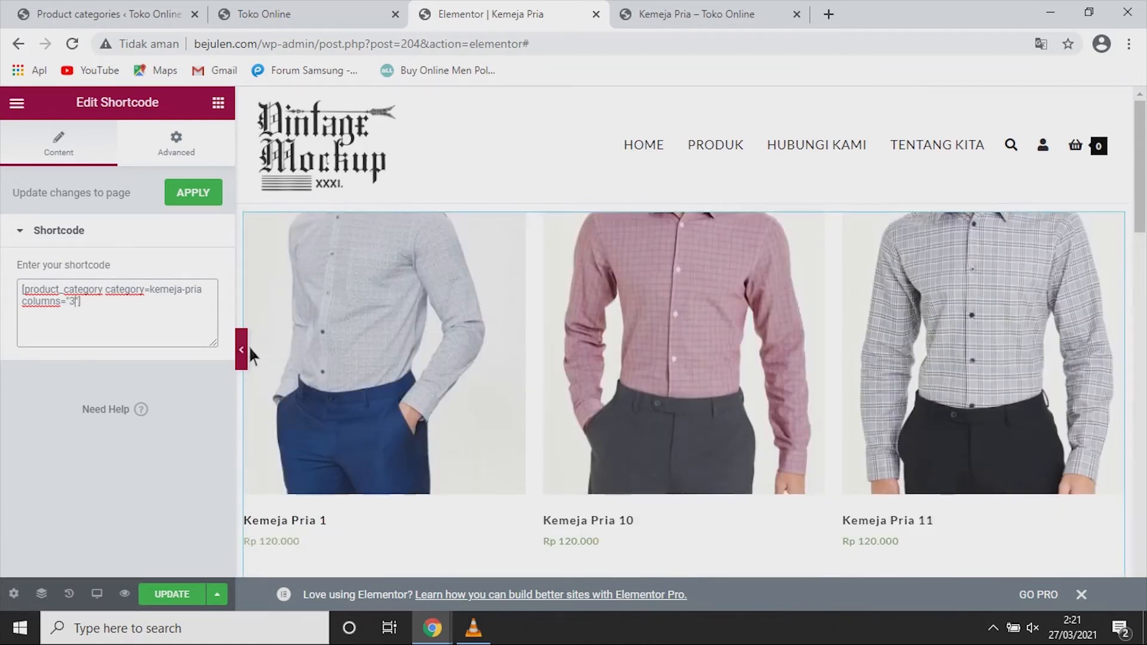
click(246, 346)
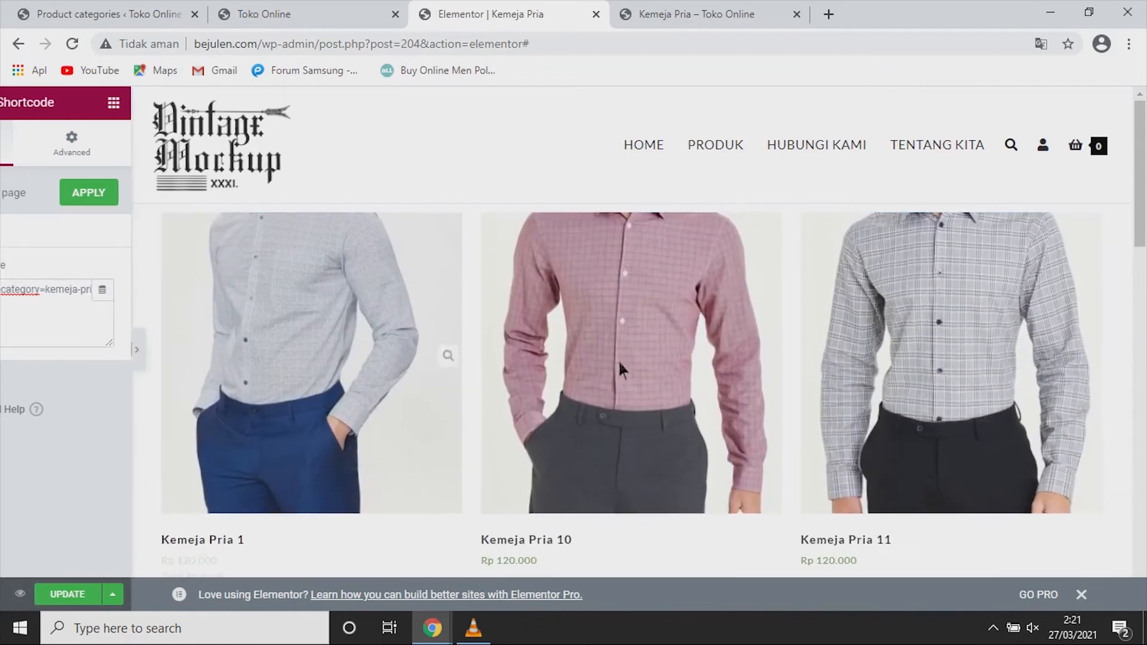
scroll(627, 367, down, 15)
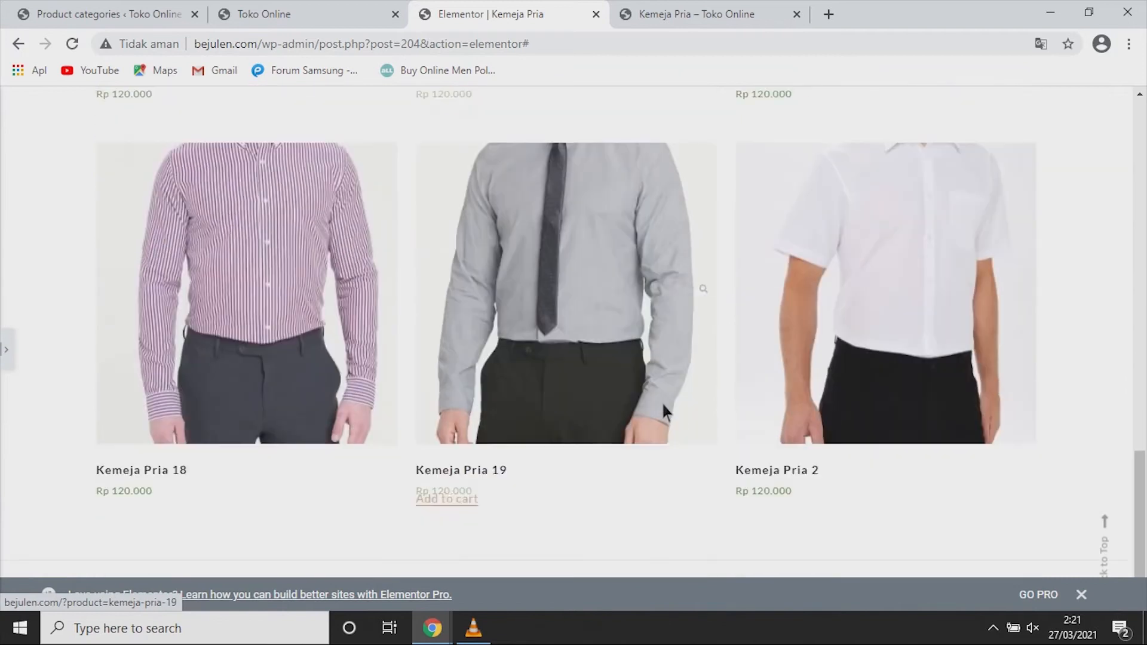
scroll(664, 409, up, 15)
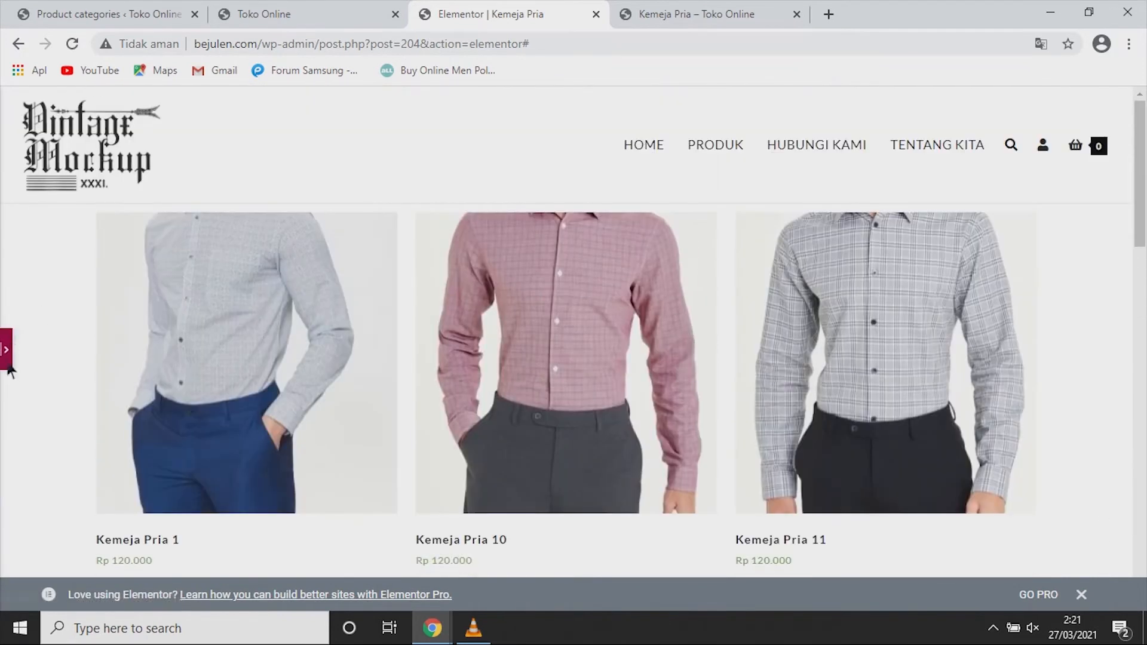
click(7, 362)
click(81, 302)
key(Left)
text(per)
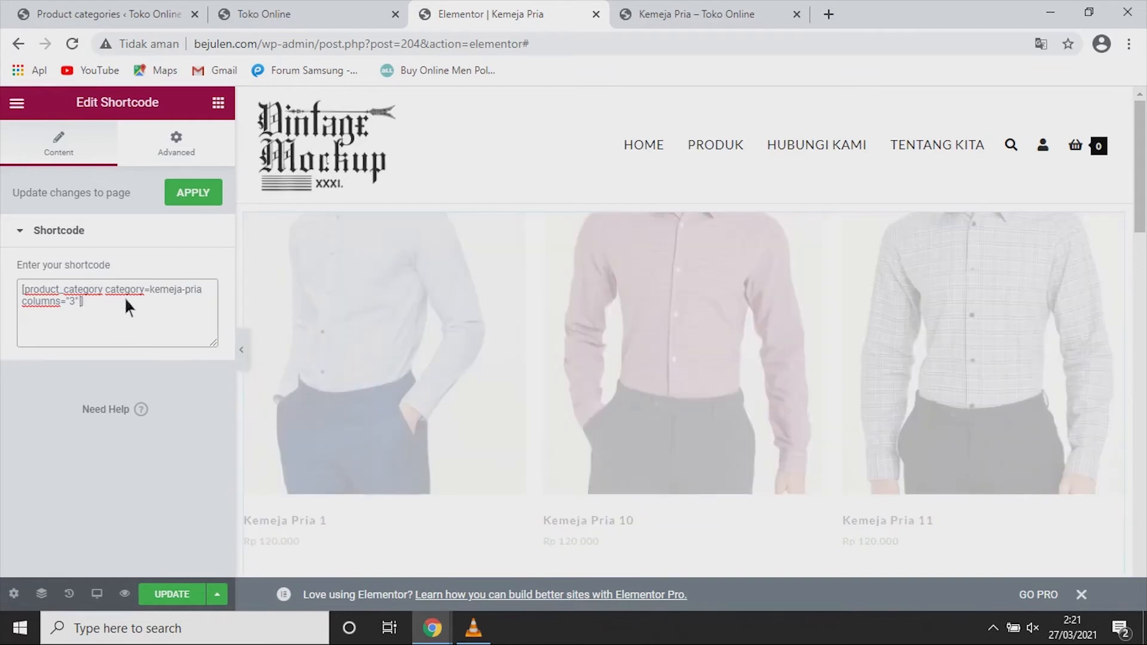
text(page)
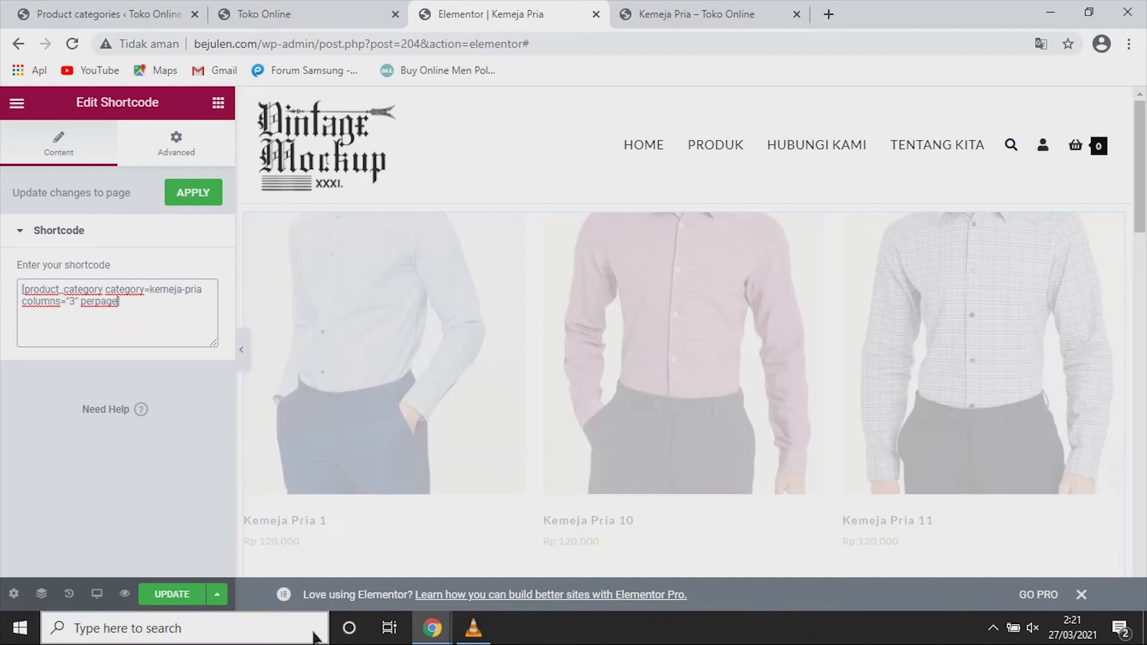
key(BackSpace)
key(BackSpace)
key(BackSpace)
key(BackSpace)
key(BackSpace)
key(BackSpace)
key(BackSpace)
key(BackSpace)
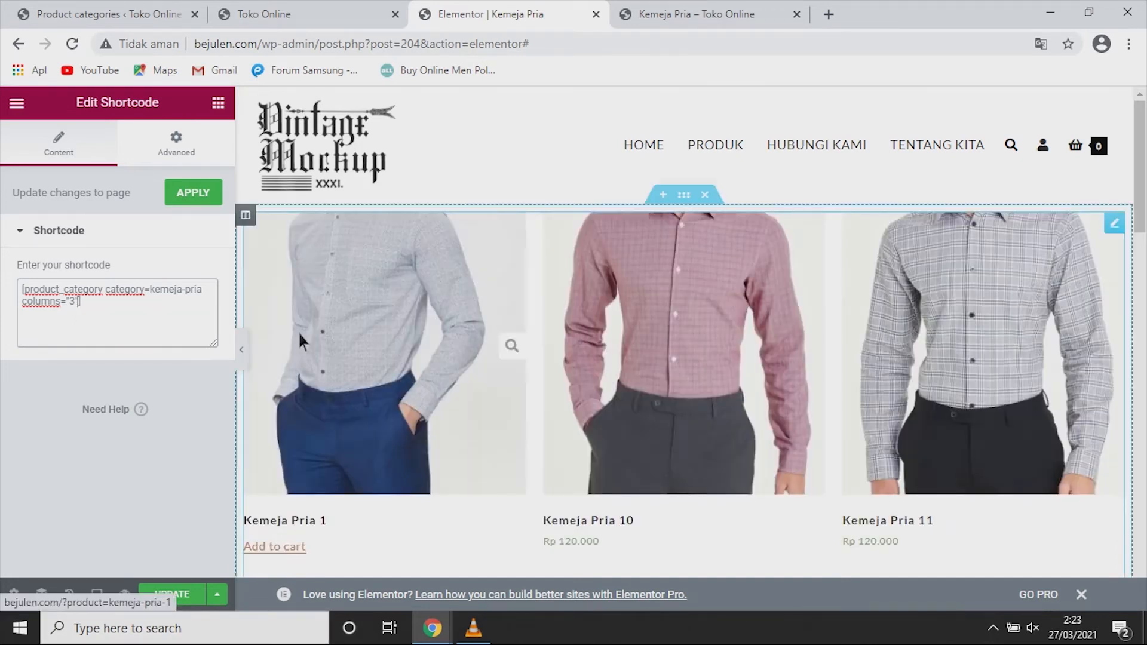
Step: Add per_page="6" after the columns setting in the product category shortcode and check the resulting grid
text(pe)
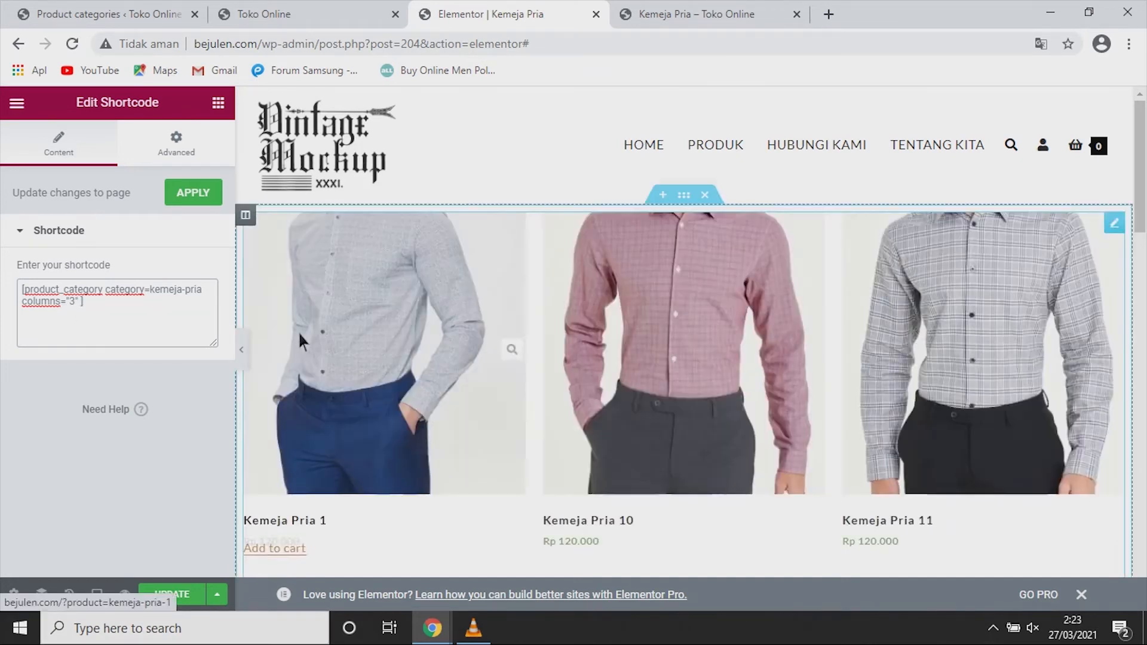
text(r_page)
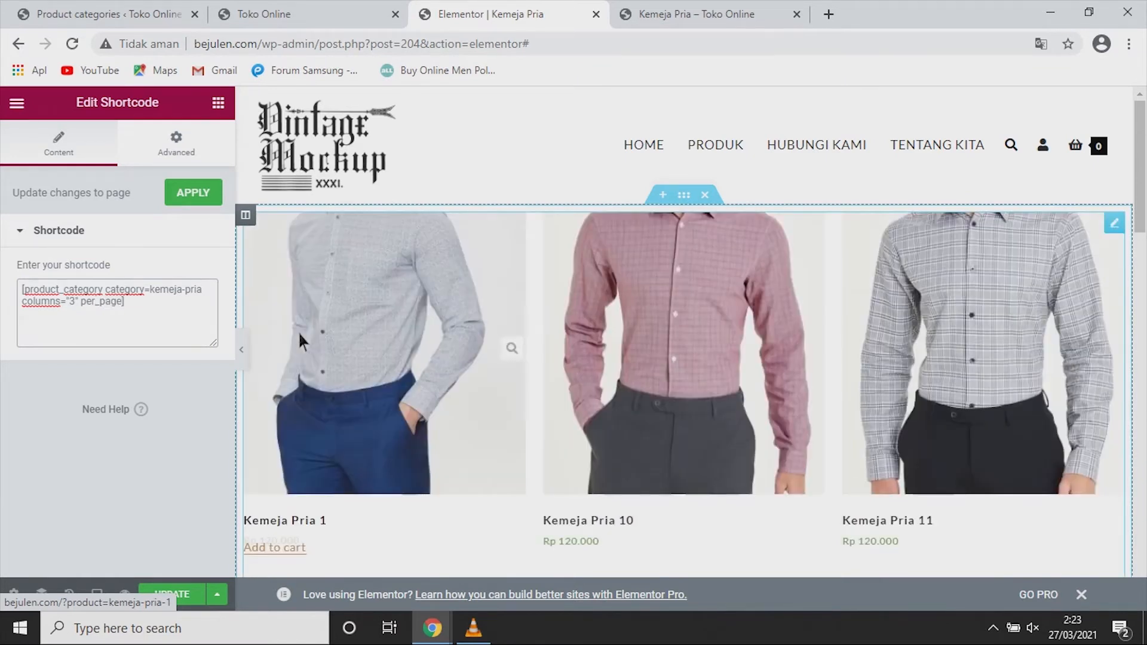
text(="6")
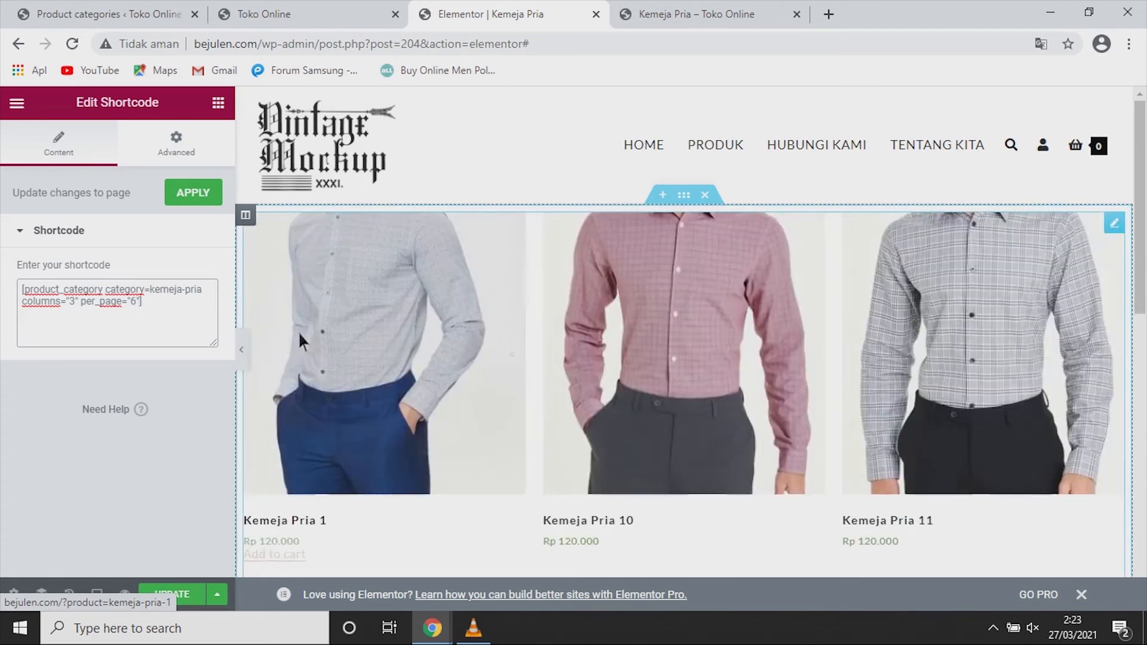
scroll(617, 357, down, 10)
scroll(712, 380, up, 1)
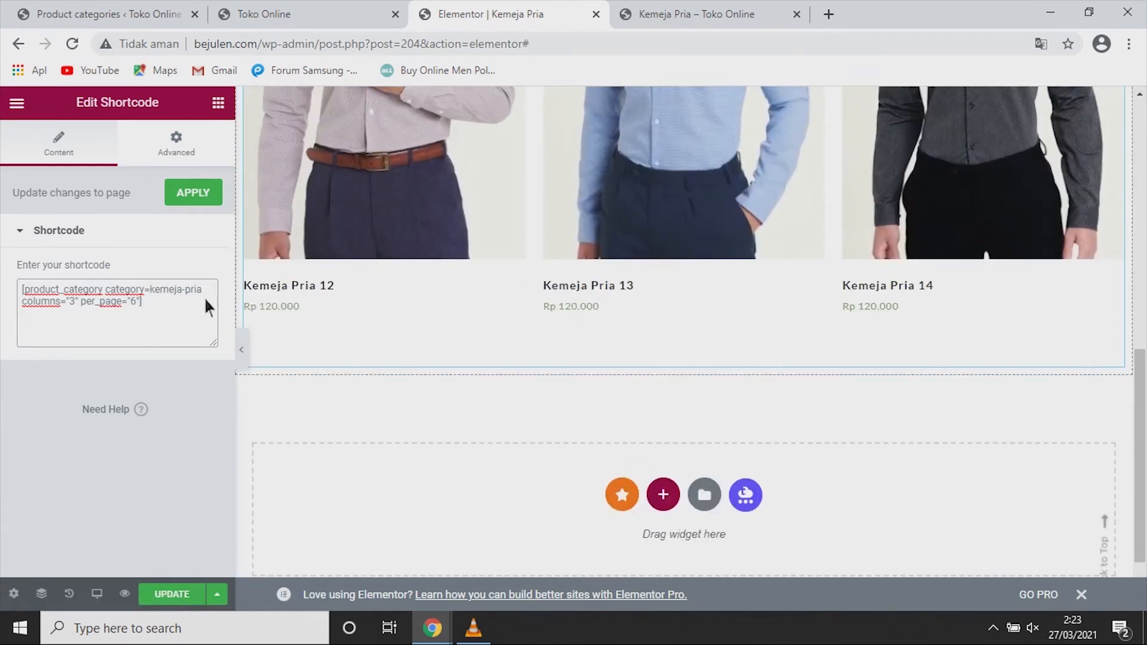
Step: Update the Kemeja Pria page and look over its product grid in the reloaded browser preview
click(171, 598)
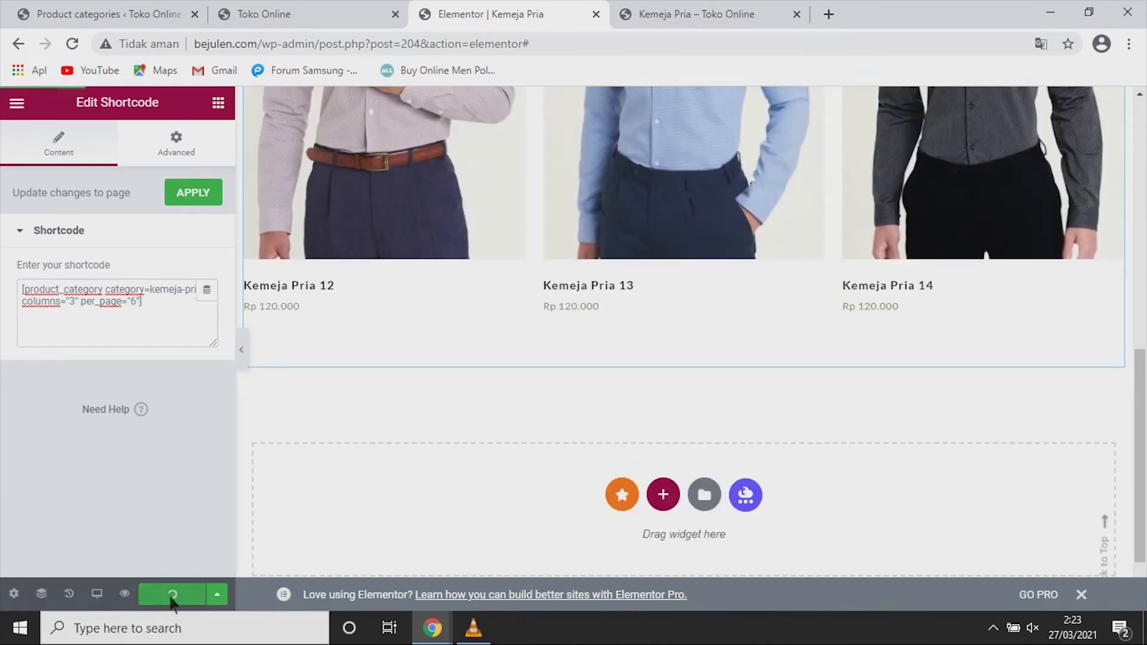
click(712, 12)
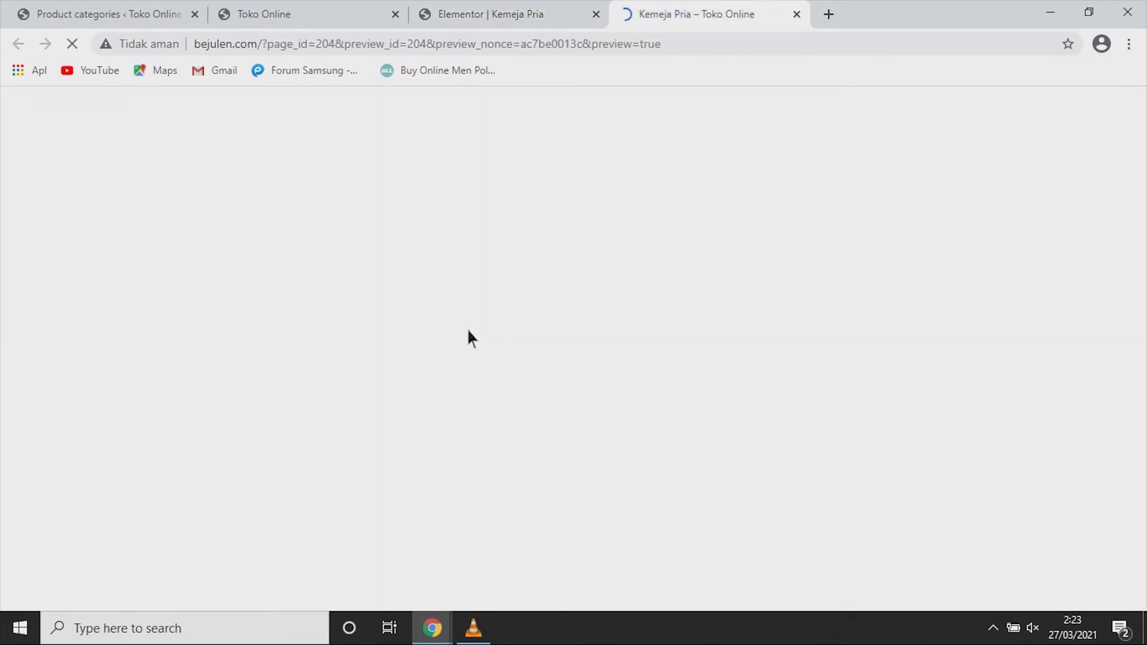
click(505, 12)
click(740, 9)
scroll(628, 296, down, 5)
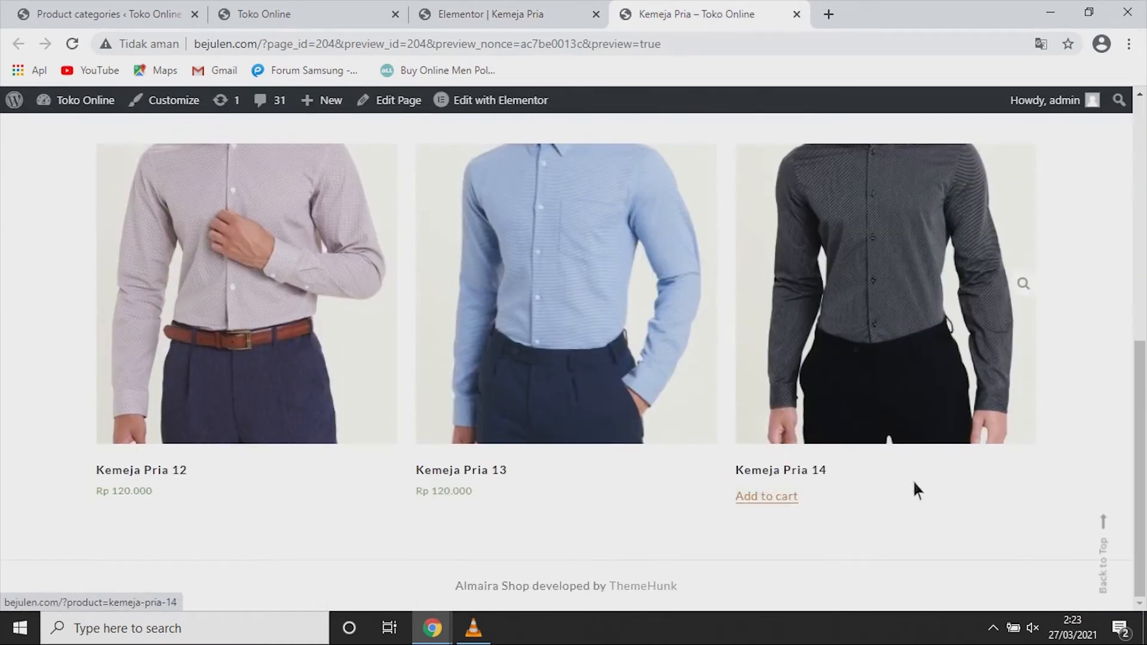
scroll(324, 493, up, 5)
scroll(530, 328, up, 2)
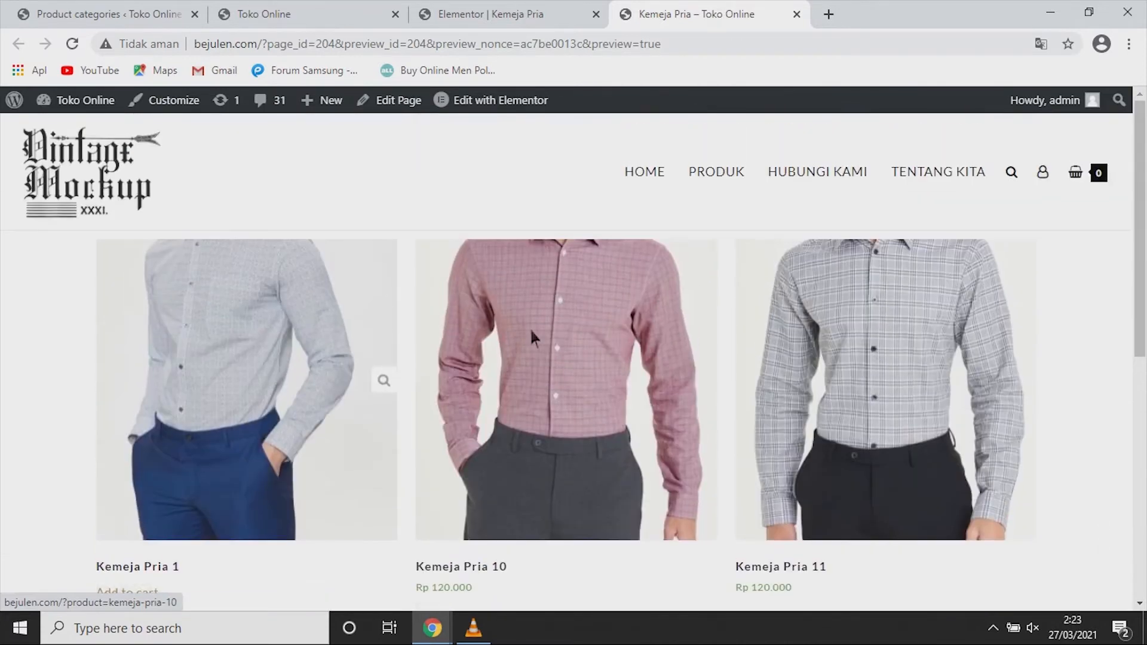
scroll(891, 336, down, 7)
scroll(292, 287, up, 5)
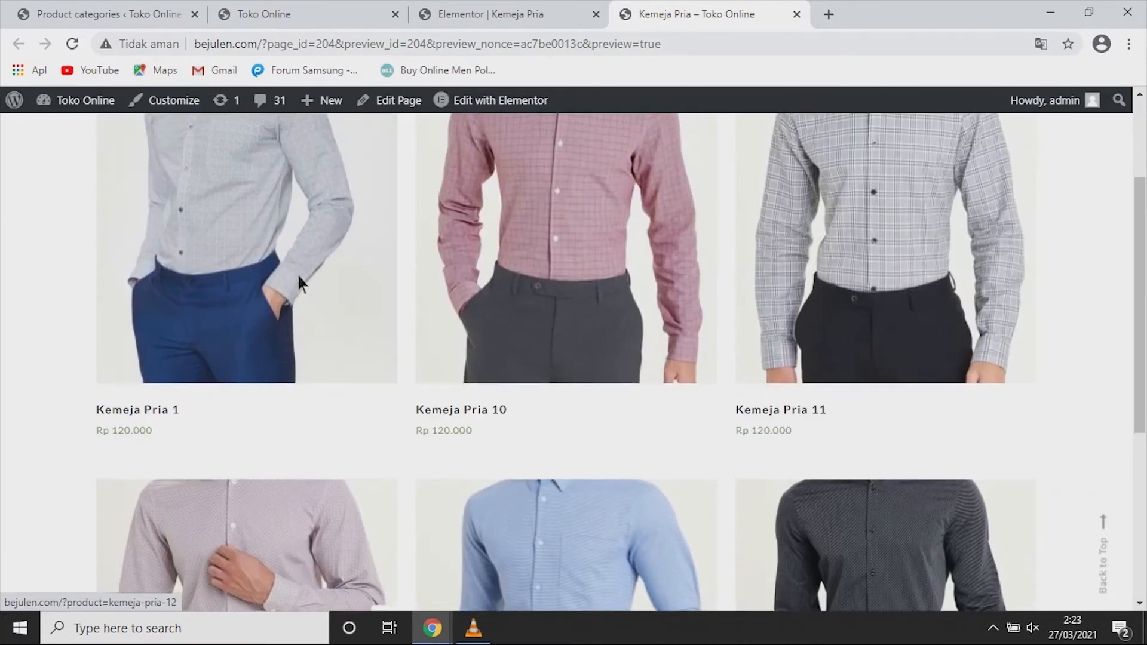
scroll(445, 290, up, 3)
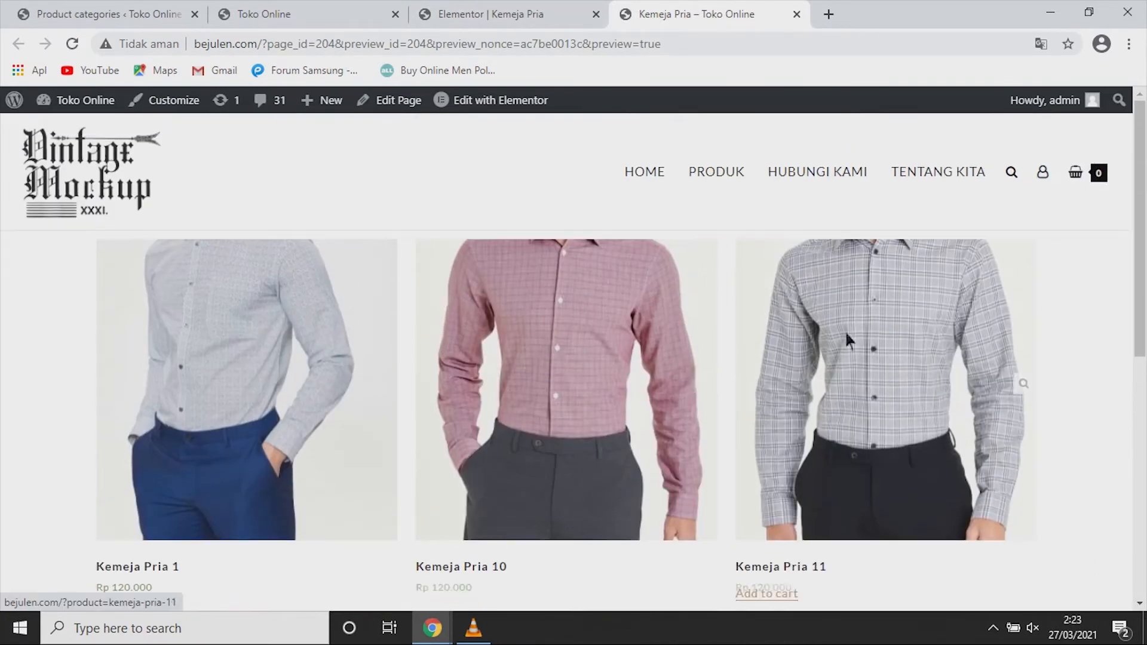
scroll(837, 329, down, 8)
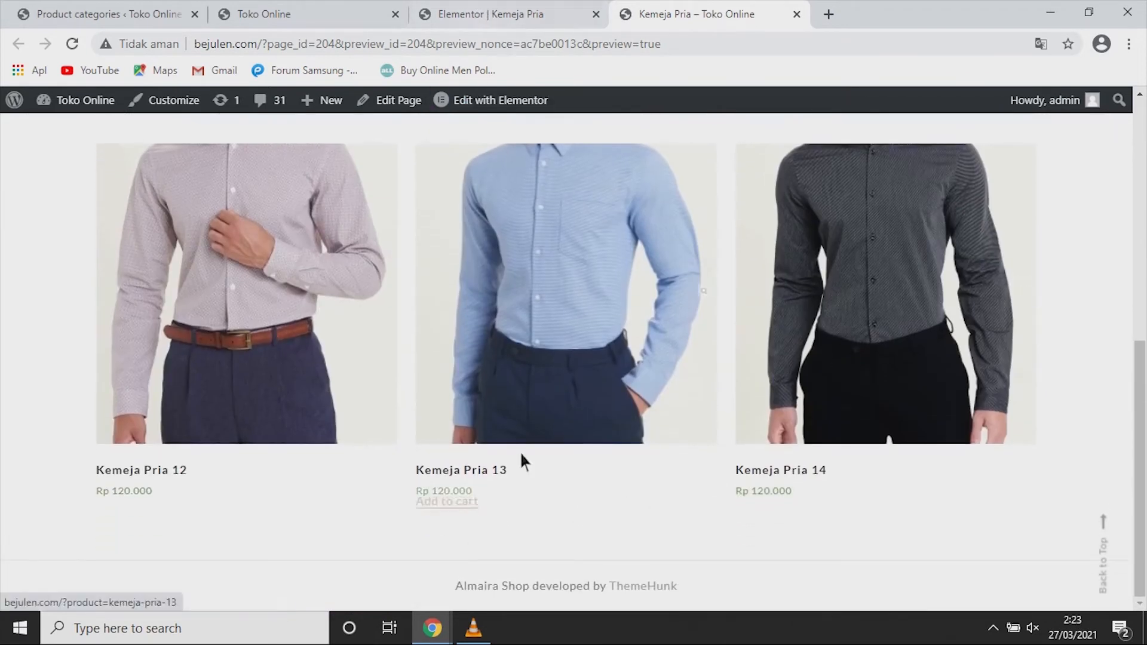
Step: Back in the Elementor editor, set per_page to "12" in the shortcode and check the product grid
click(478, 13)
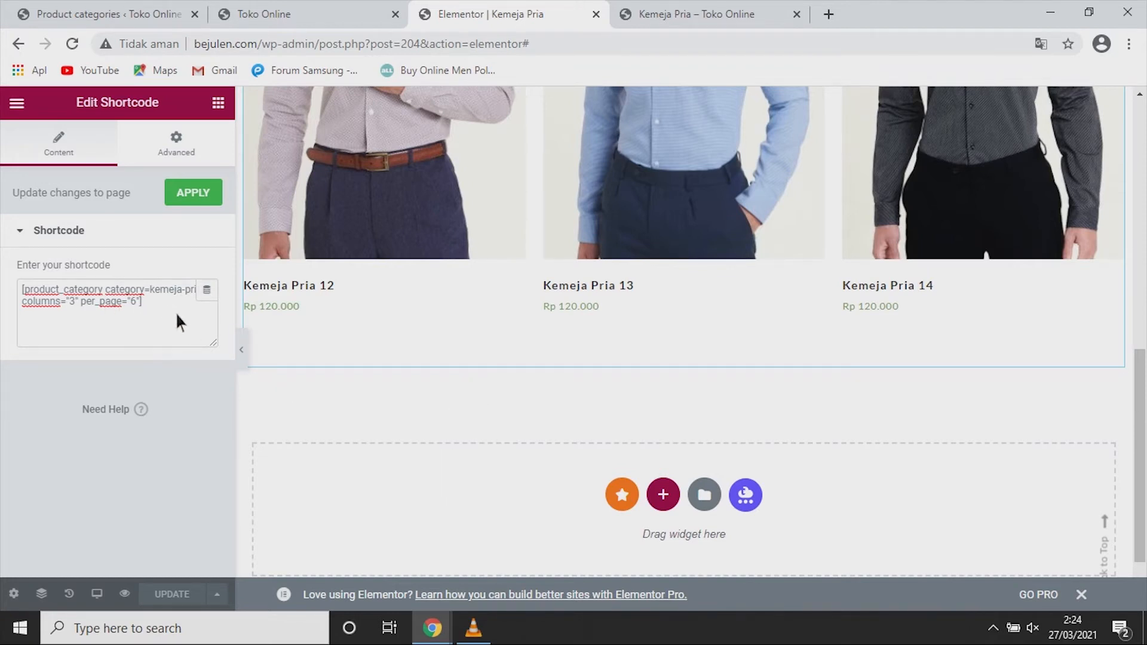
scroll(708, 411, up, 5)
click(139, 302)
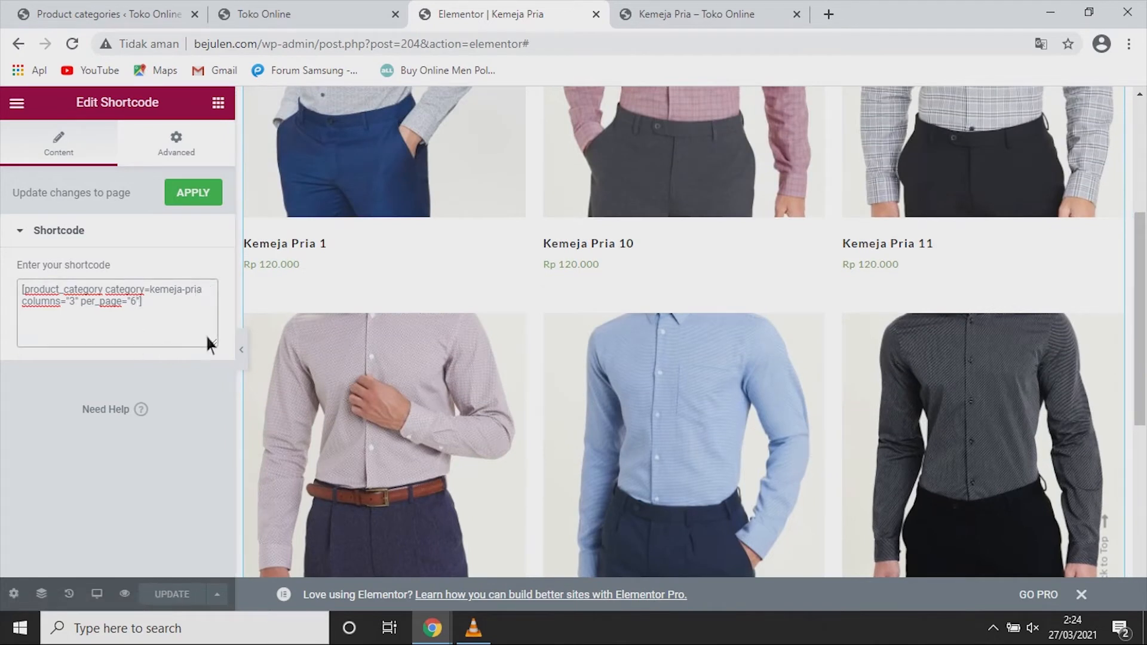
key(BackSpace)
text(12)
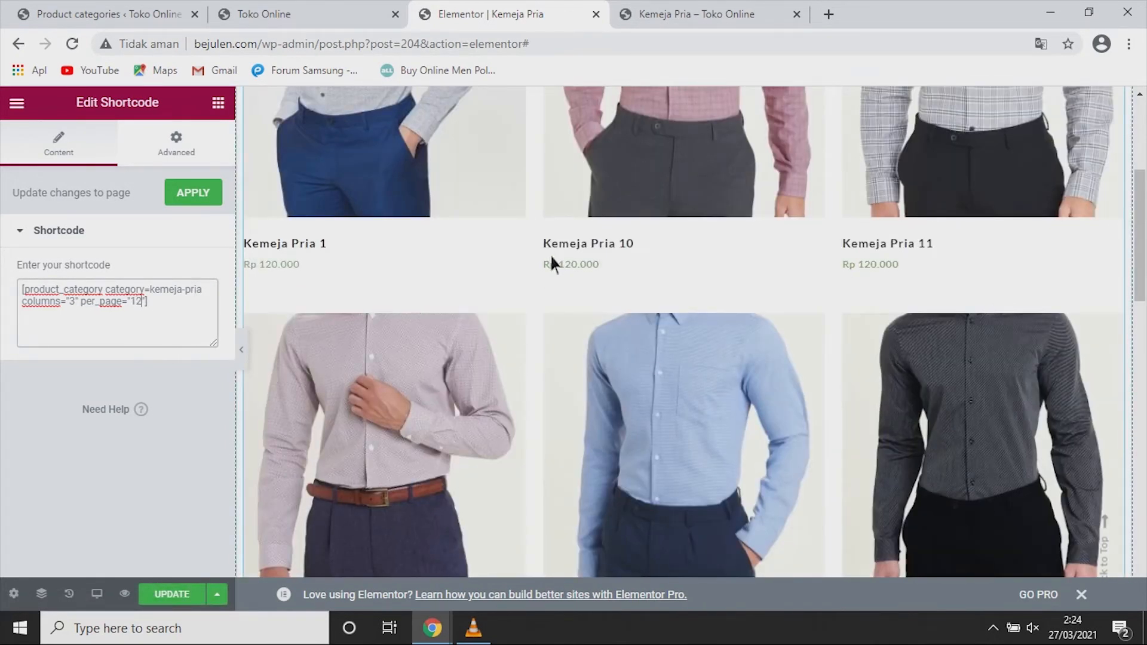
scroll(658, 321, down, 15)
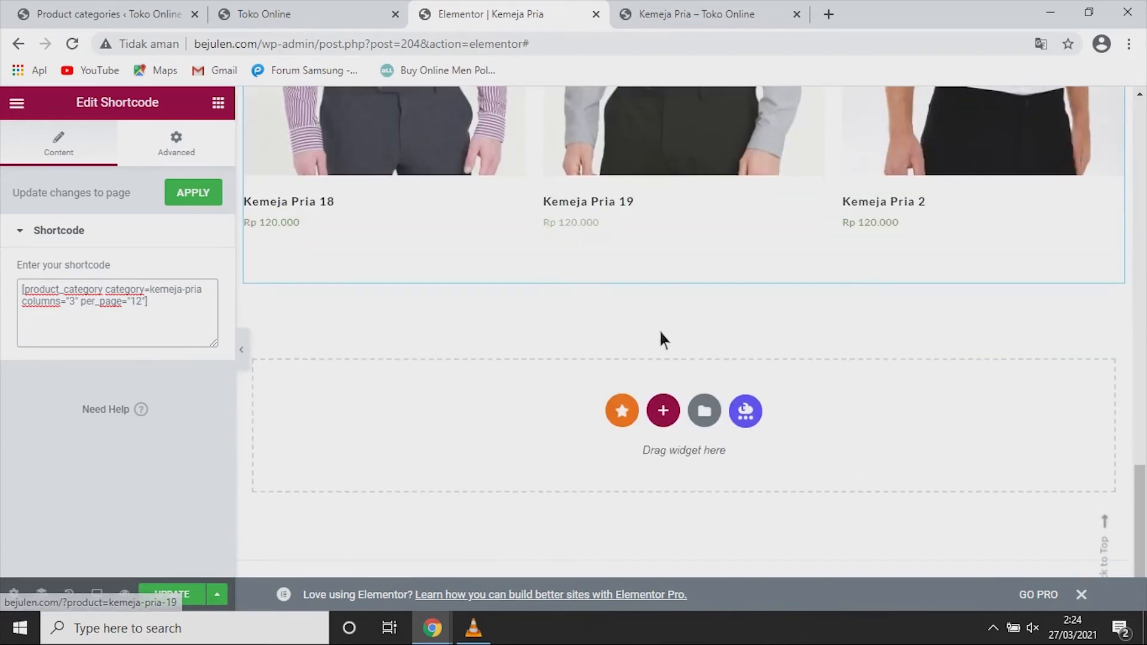
scroll(659, 328, up, 15)
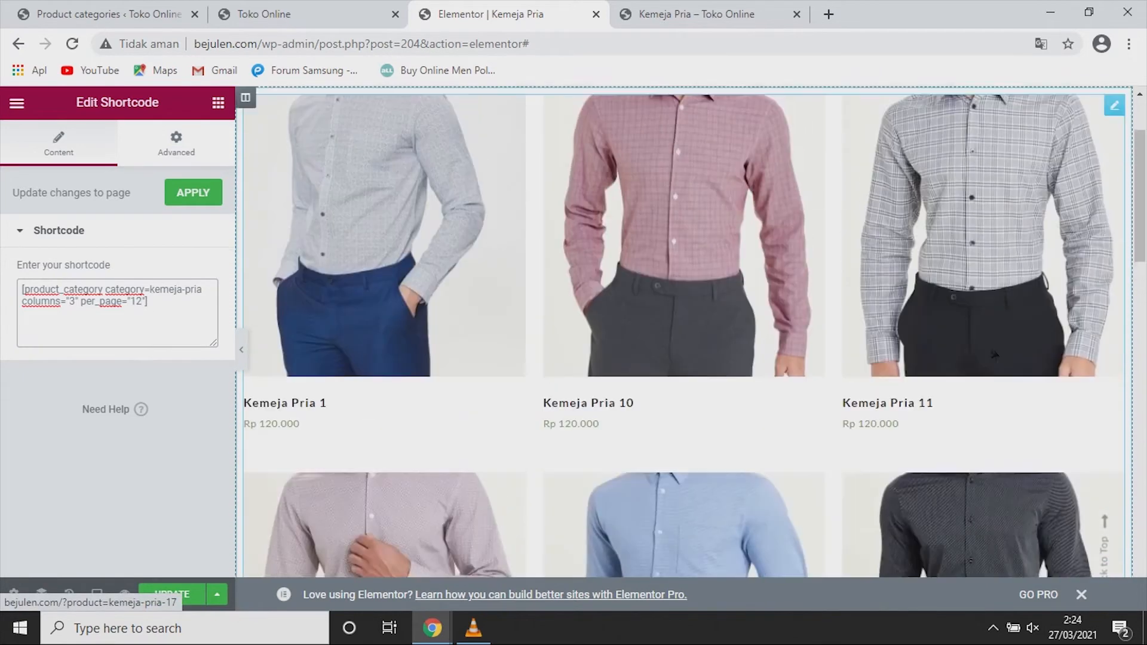
scroll(992, 352, up, 2)
Step: Examine the complete product grid from first to last row at full page width, with the editing panel hidden
click(242, 349)
scroll(586, 357, down, 8)
scroll(595, 358, down, 4)
scroll(870, 422, up, 7)
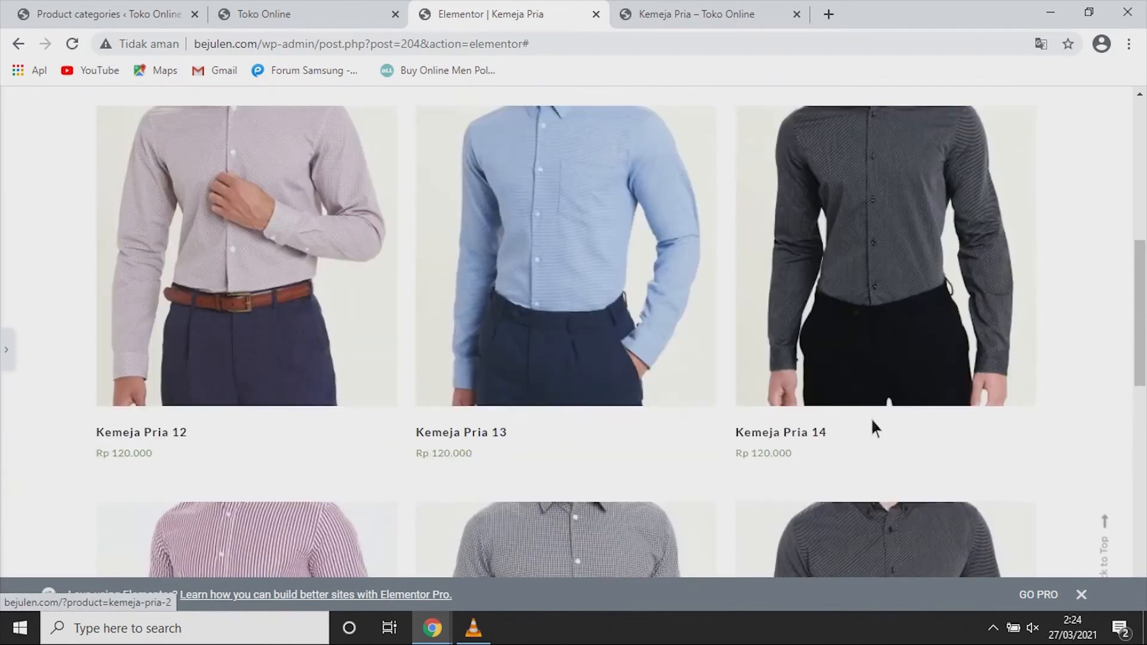
scroll(872, 421, up, 5)
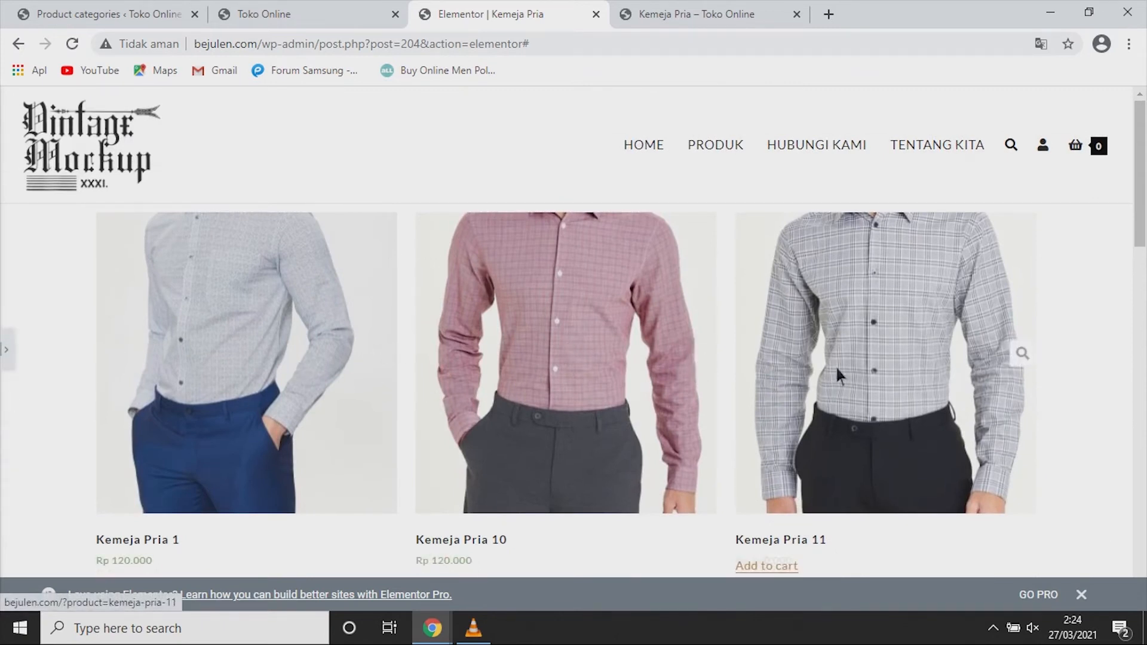
scroll(837, 370, down, 15)
scroll(860, 381, up, 15)
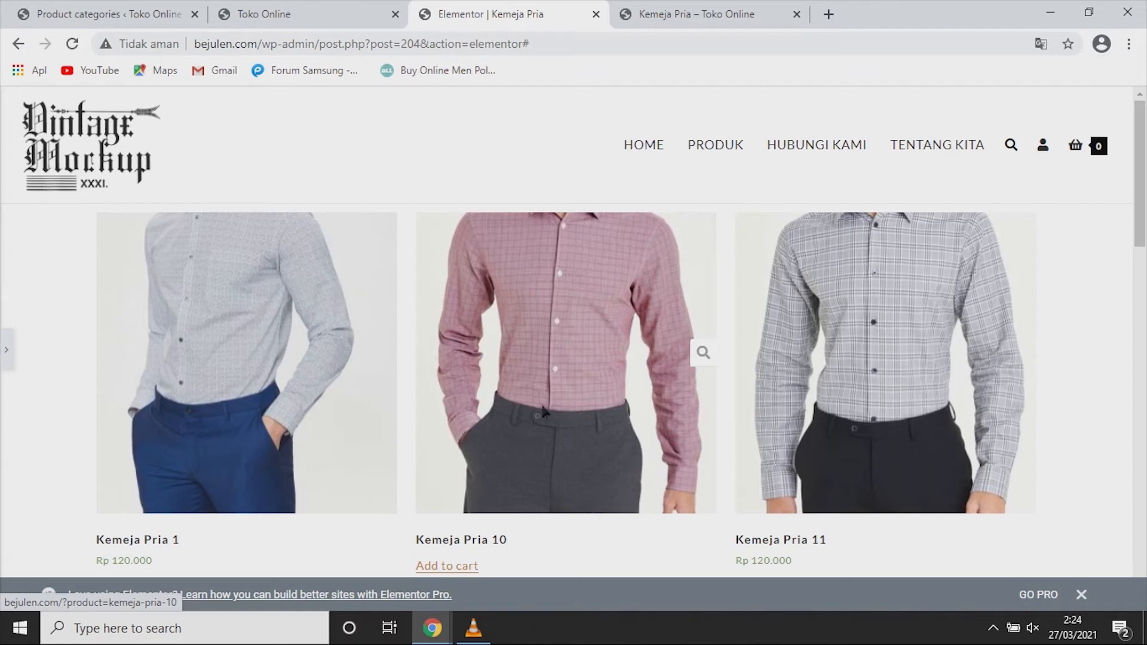
scroll(543, 411, down, 10)
scroll(537, 406, up, 10)
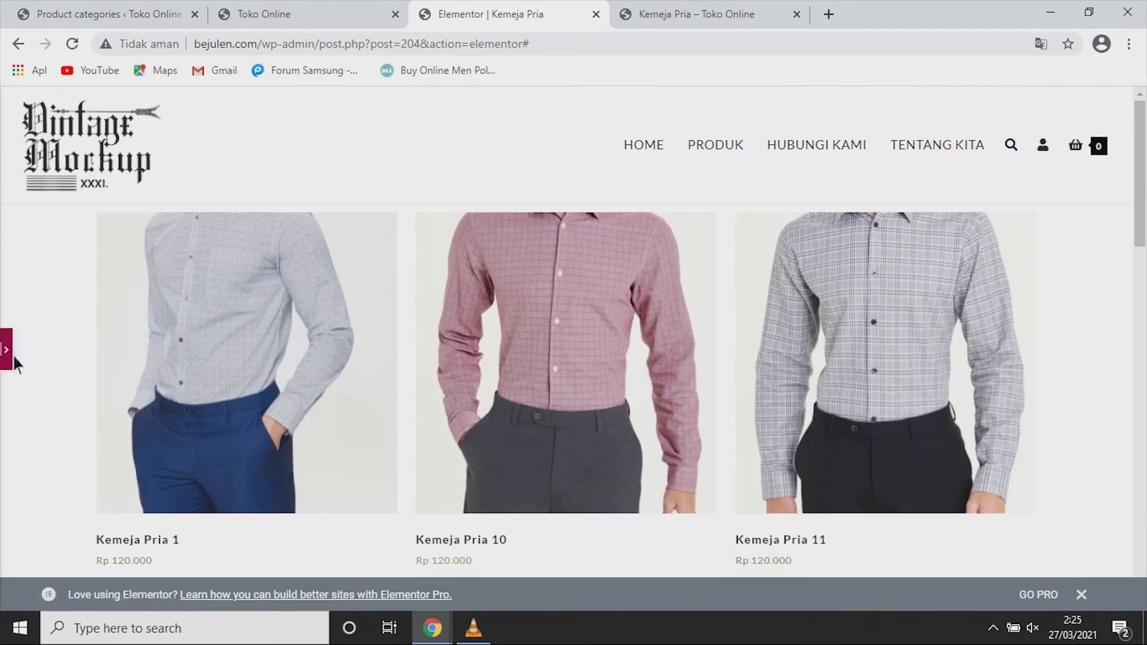
click(8, 357)
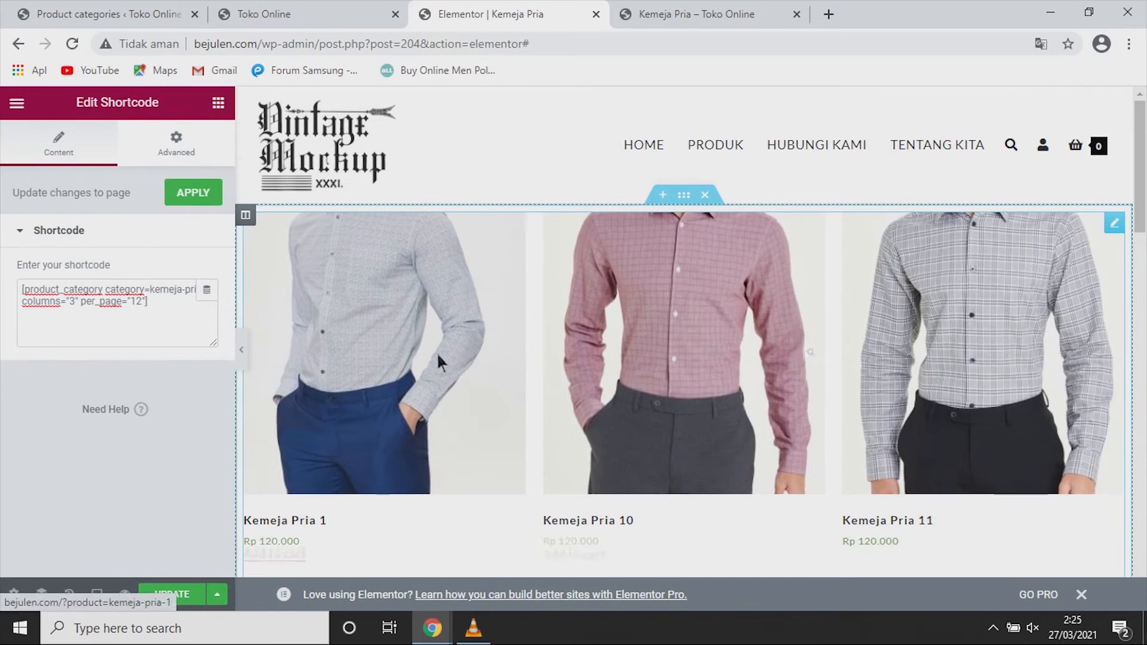
Step: Delete the section containing the product category shortcode and switch to the Kemeja Pria preview
click(705, 194)
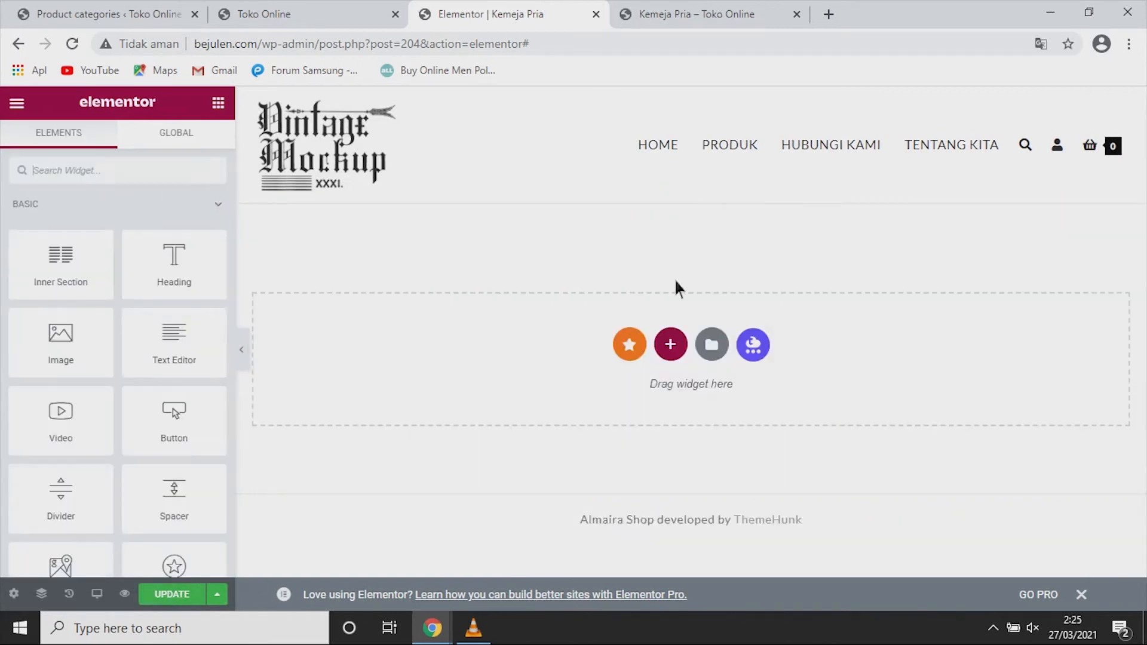
click(737, 12)
scroll(571, 285, up, 5)
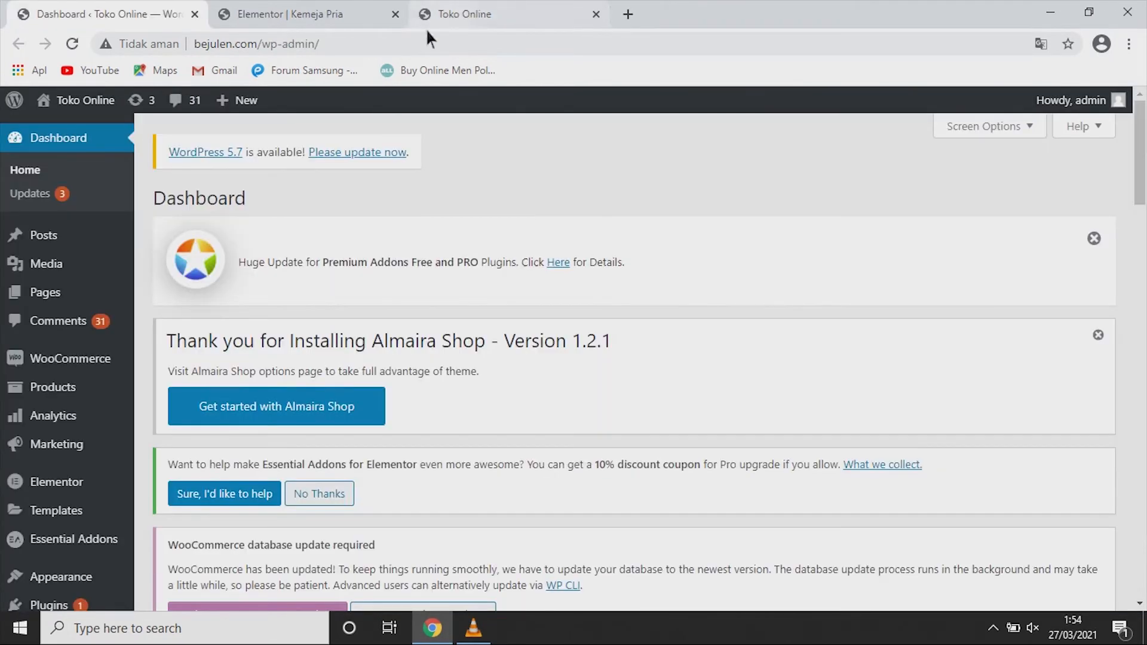
Step: Update the empty Kemeja Pria page in Elementor and close its browser tab
click(290, 13)
click(194, 605)
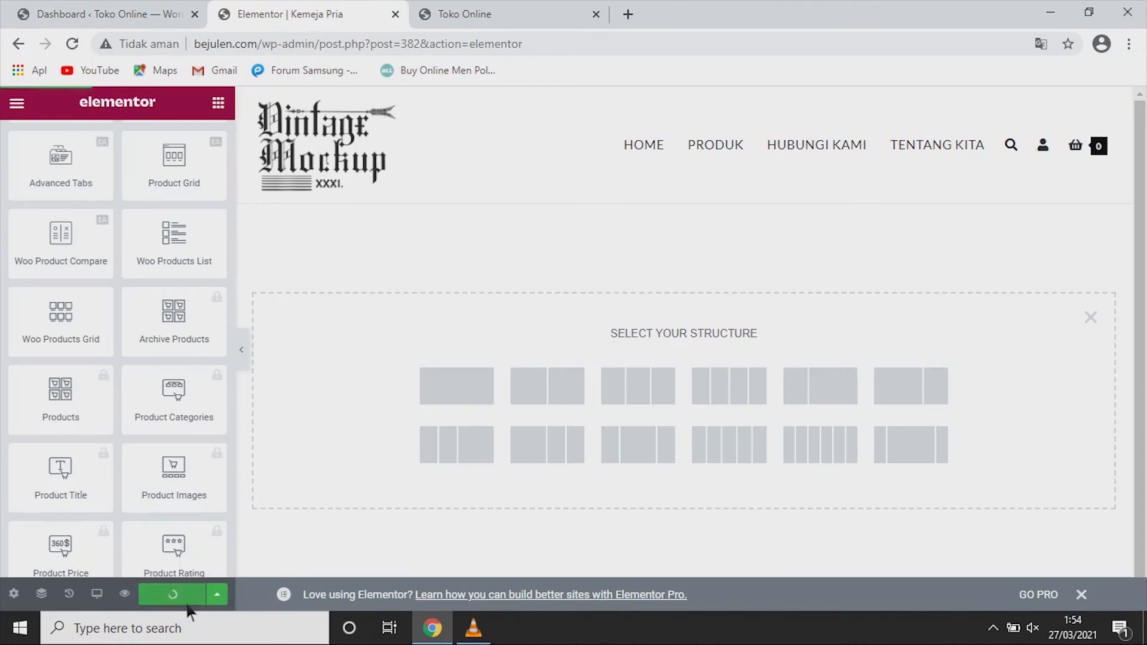
click(399, 15)
Step: Return to the WordPress dashboard and open the page for adding new plugins
click(116, 5)
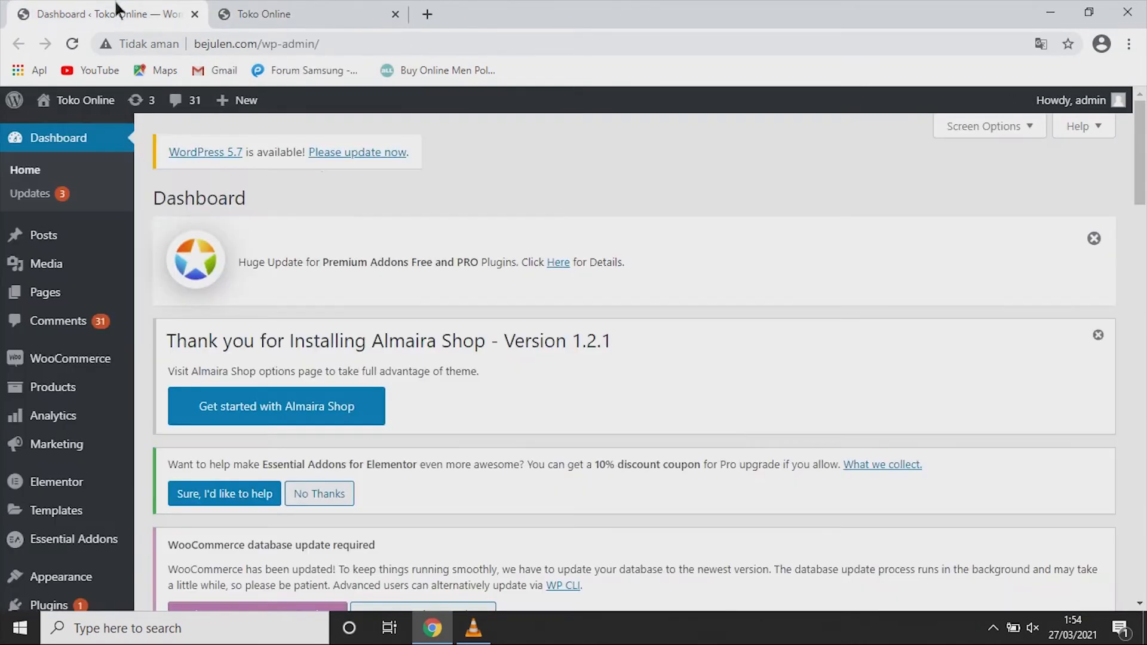
scroll(368, 364, down, 4)
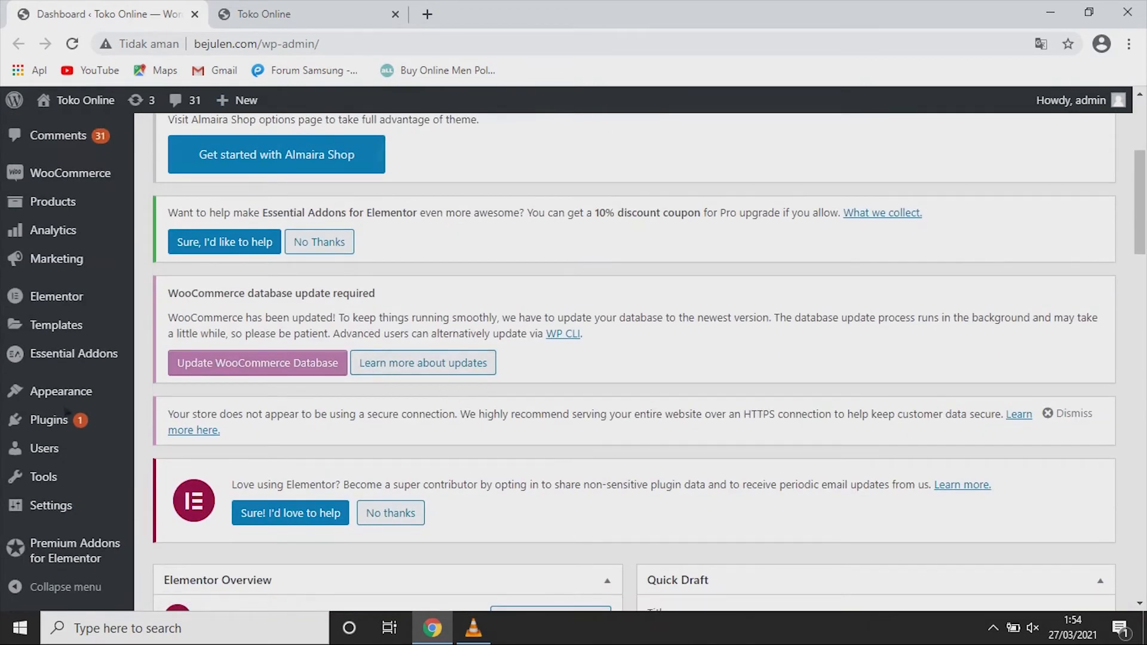
mouse_move(67, 429)
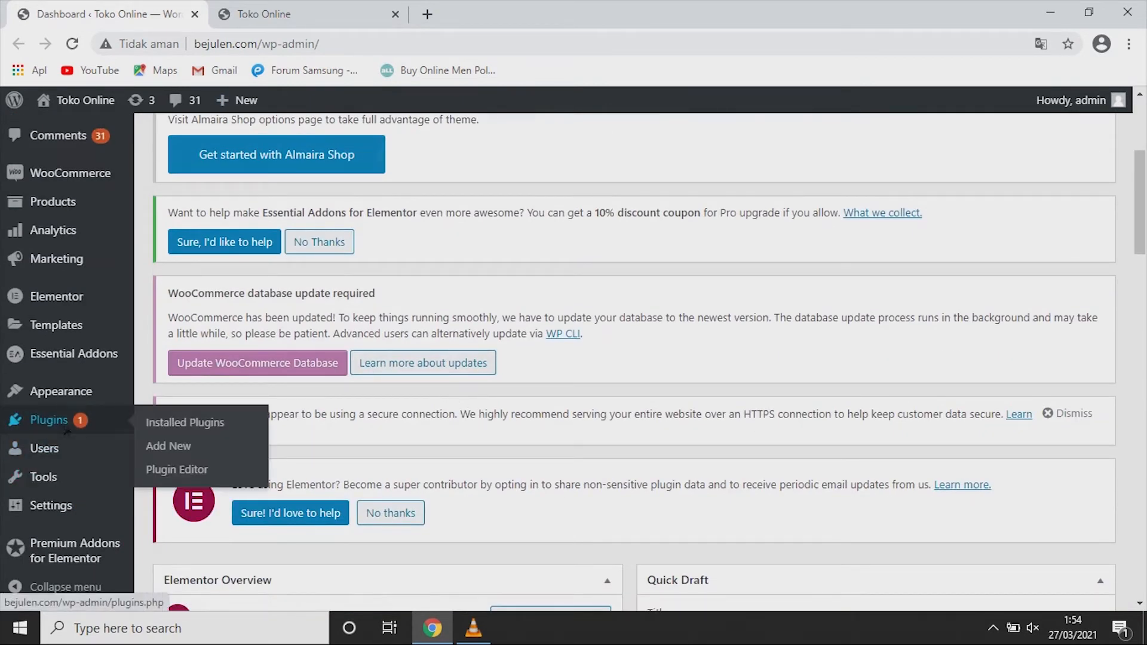
click(193, 453)
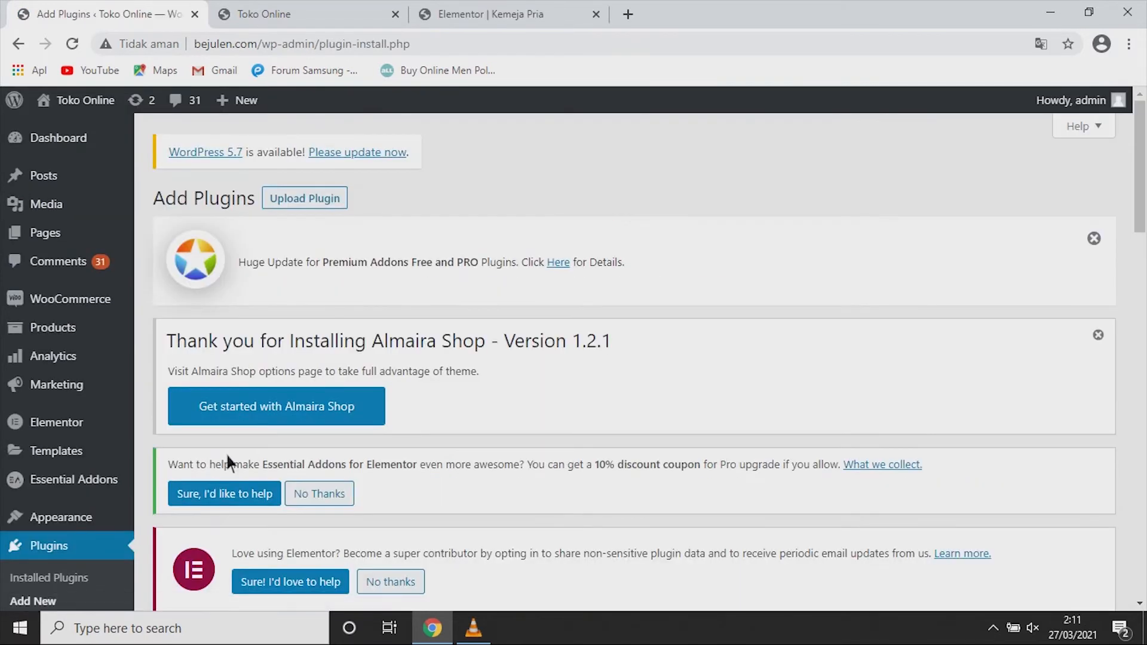
Step: Search the plugin directory for "woo product widget" and look through the first results
scroll(658, 317, down, 7)
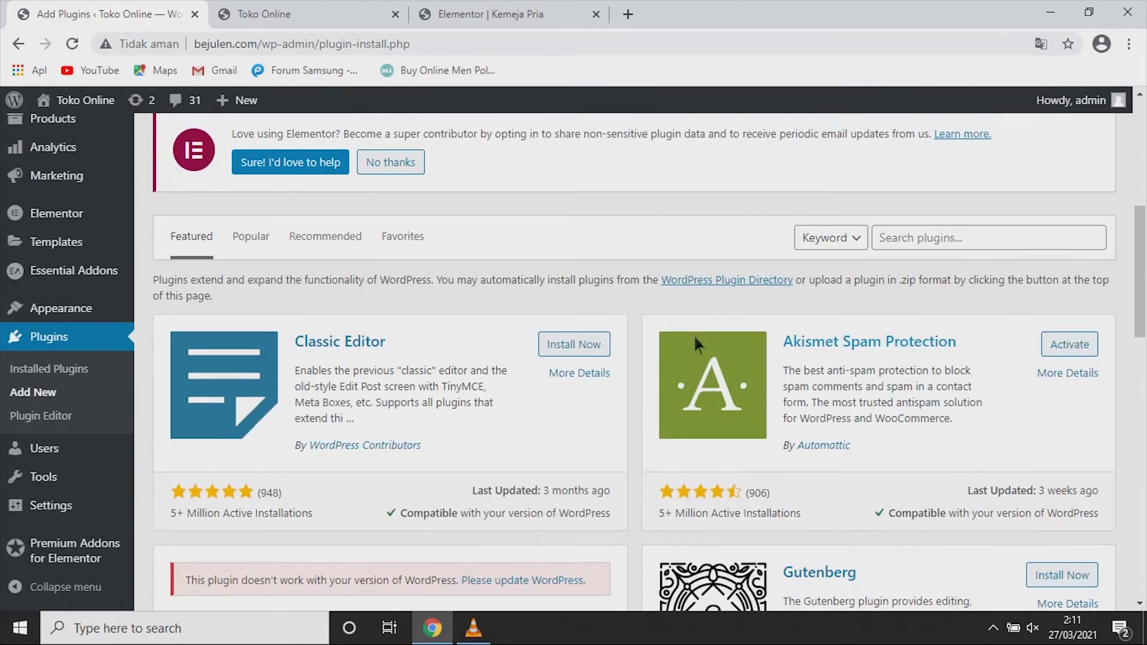
click(1001, 245)
text(woo produ)
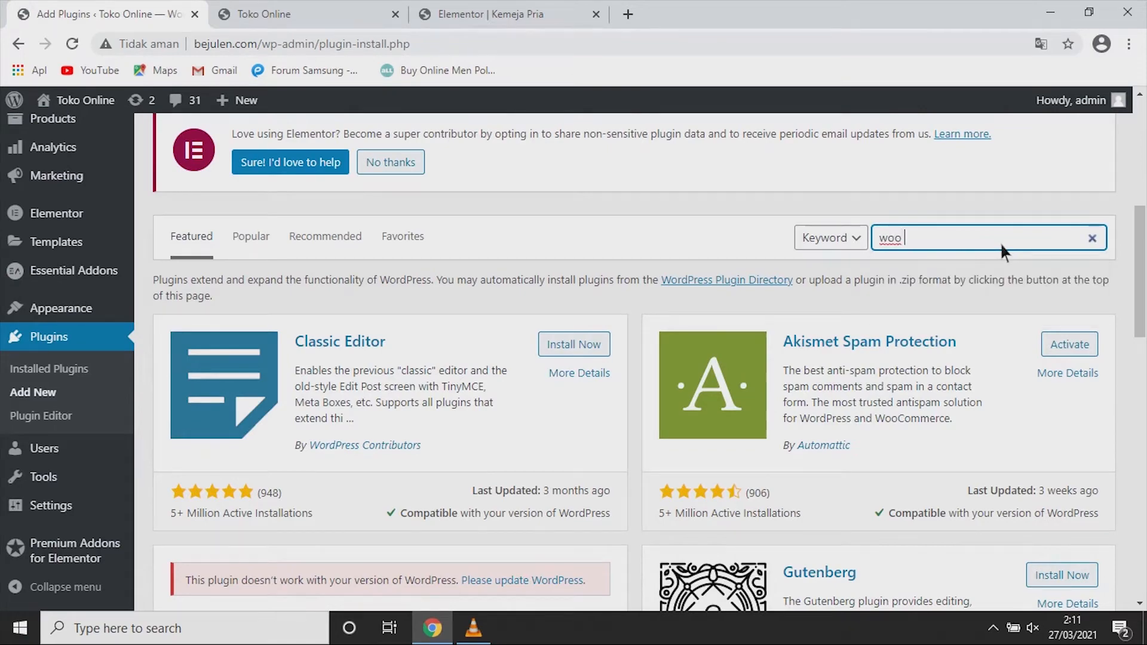
text(ct widget)
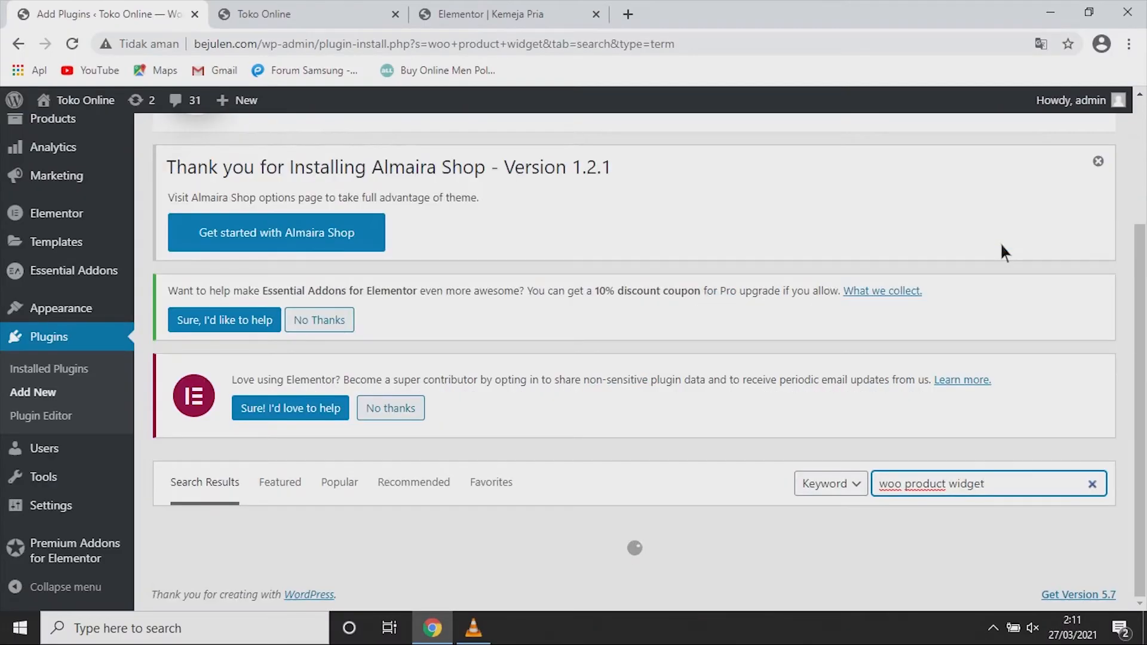
scroll(956, 269, down, 4)
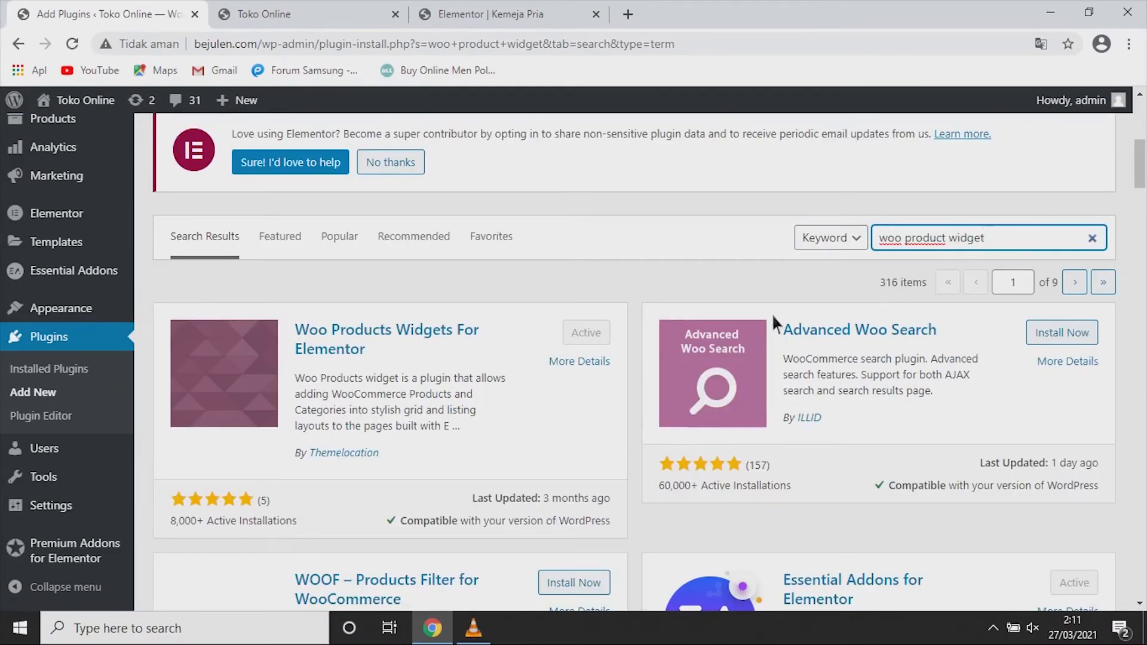
scroll(508, 368, down, 1)
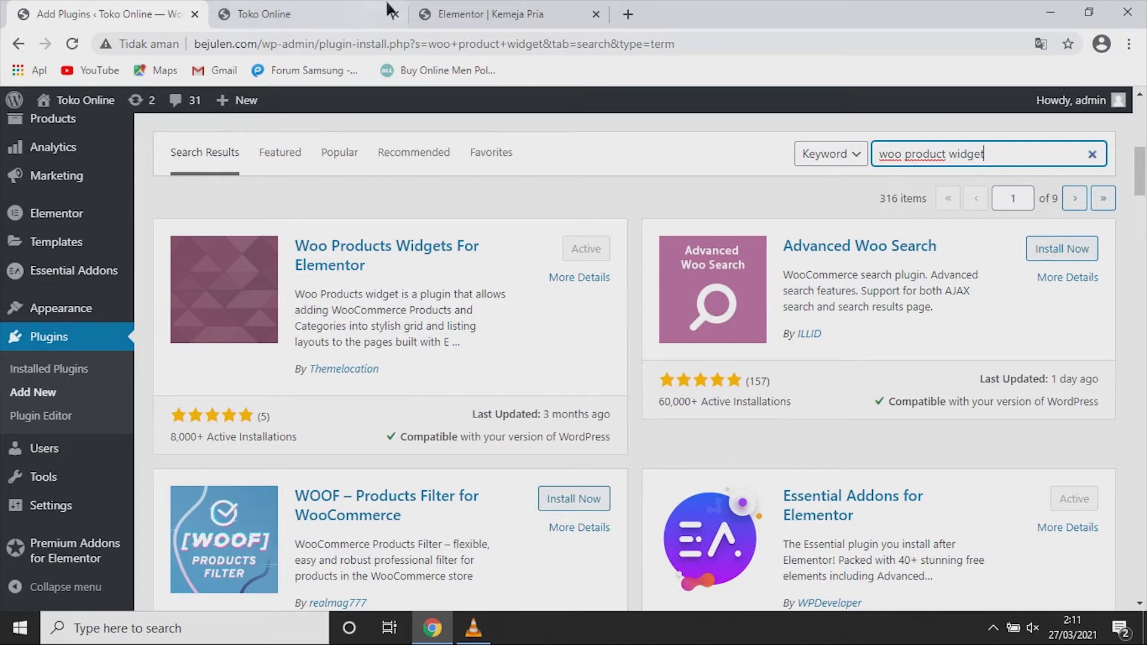
Step: Reload the Kemeja Pria page in the Elementor editor and return to it once it has loaded
click(469, 14)
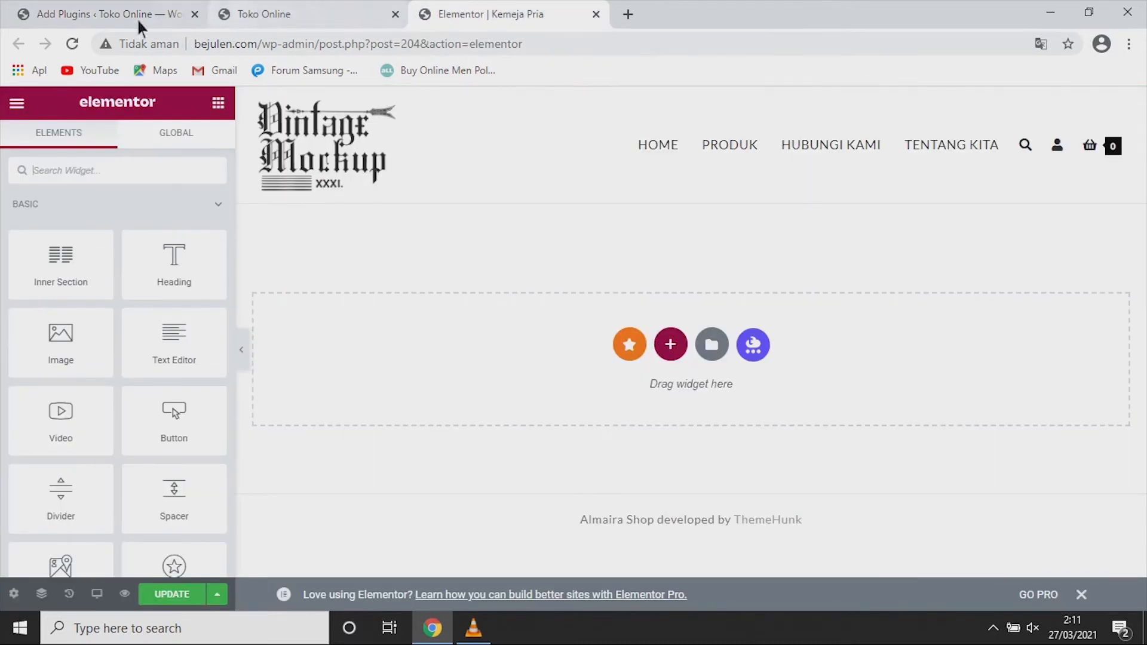
click(72, 43)
click(621, 139)
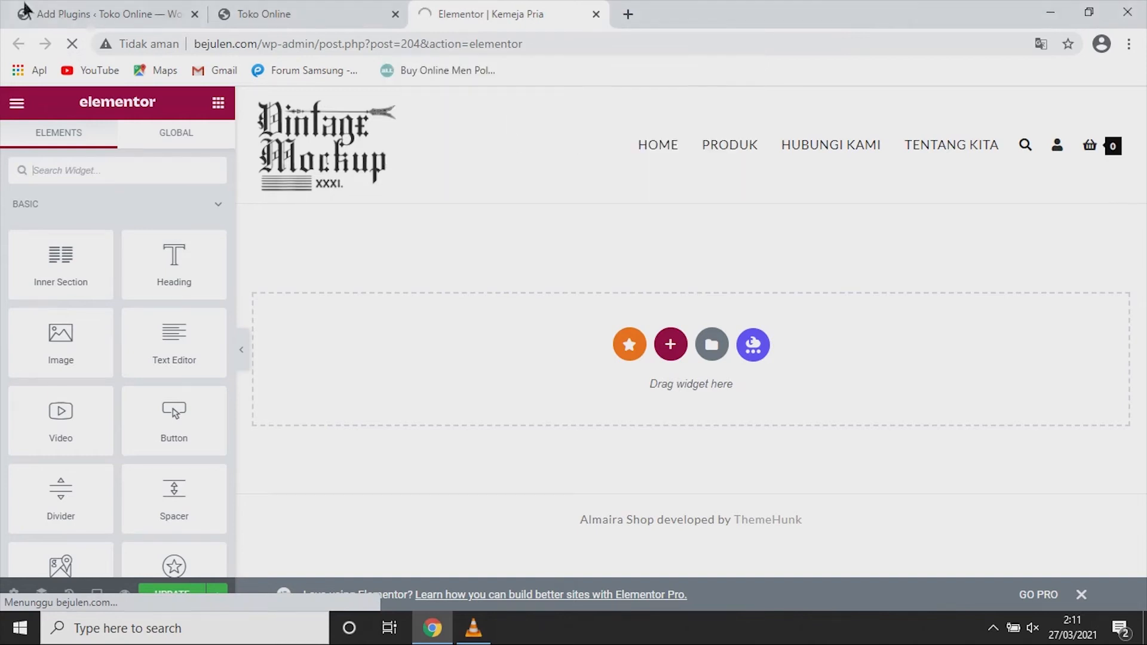
click(69, 15)
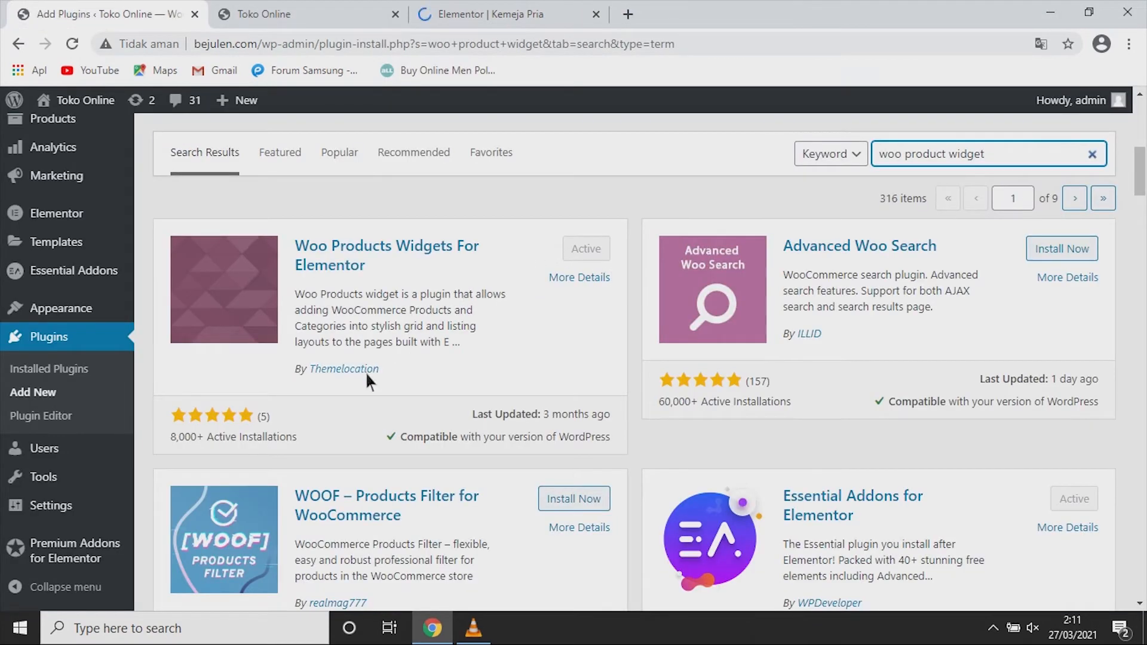
scroll(324, 389, up, 3)
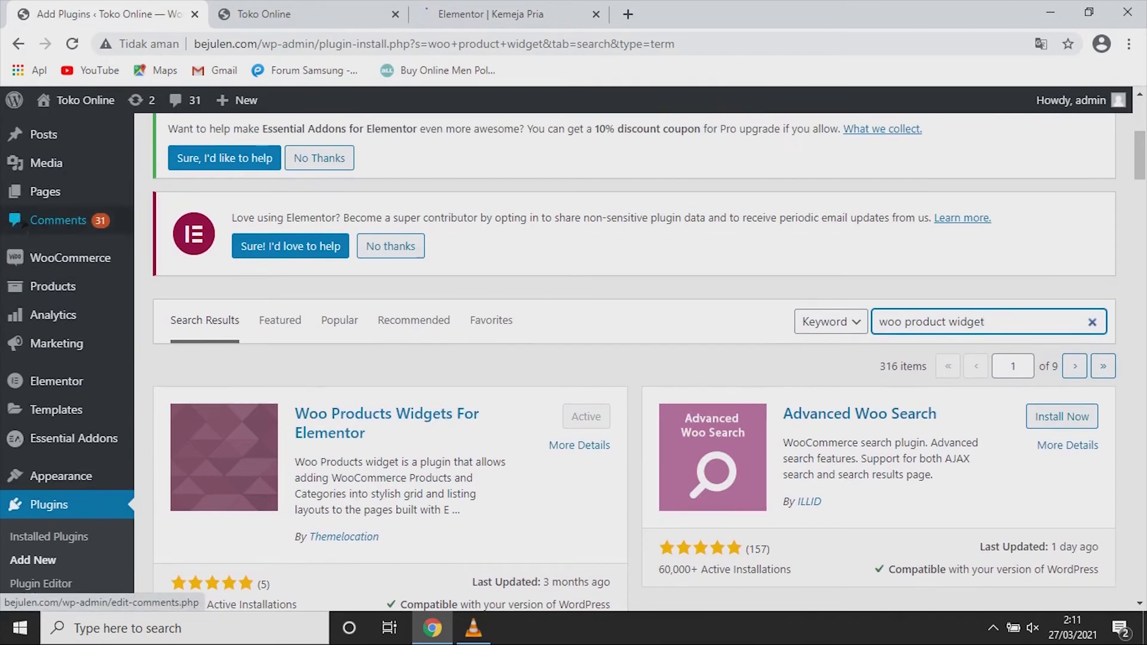
scroll(221, 137, up, 5)
click(499, 14)
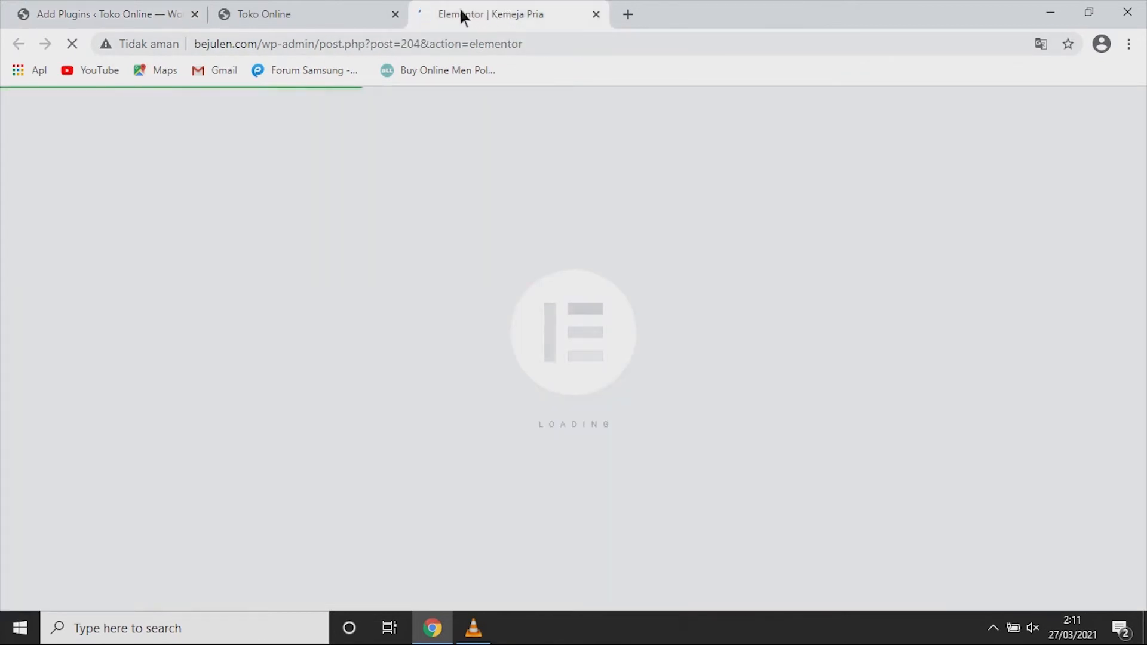
click(474, 628)
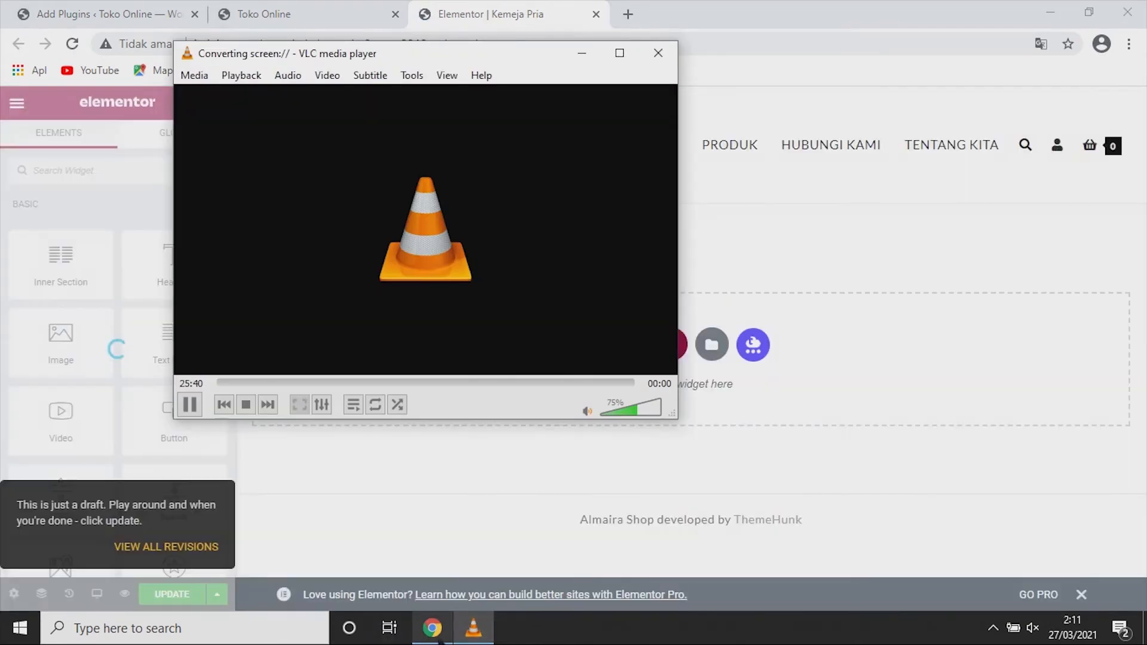
click(433, 628)
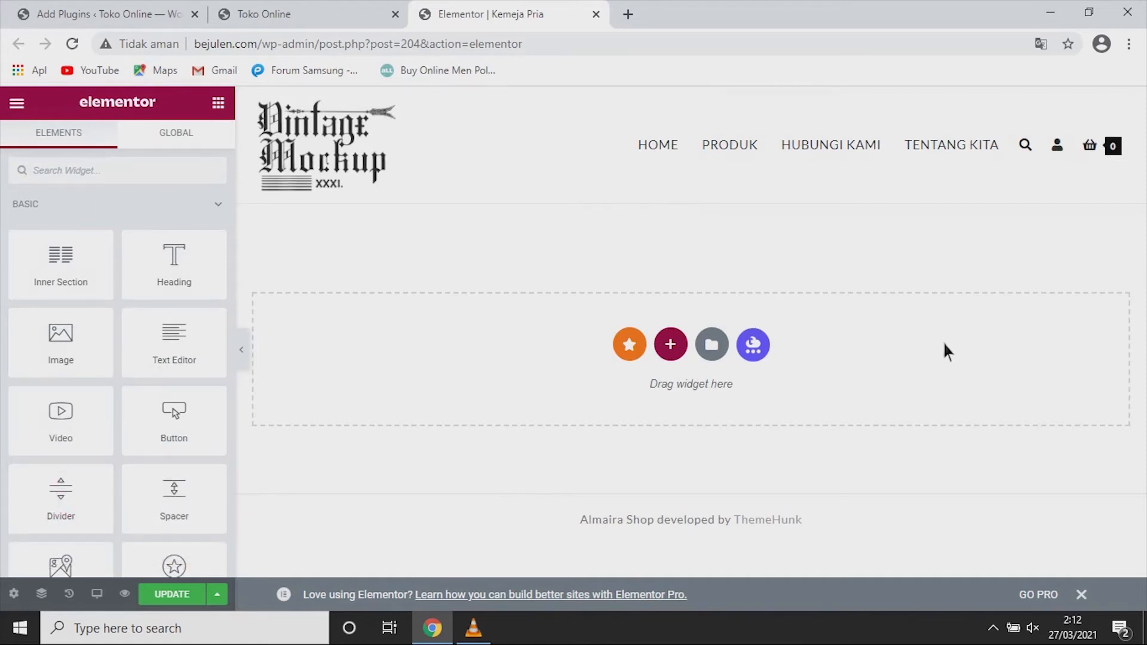
Step: Add a single-column section to the Kemeja Pria page and place the Woo Products Grid widget from Woo Widgets in it
click(669, 347)
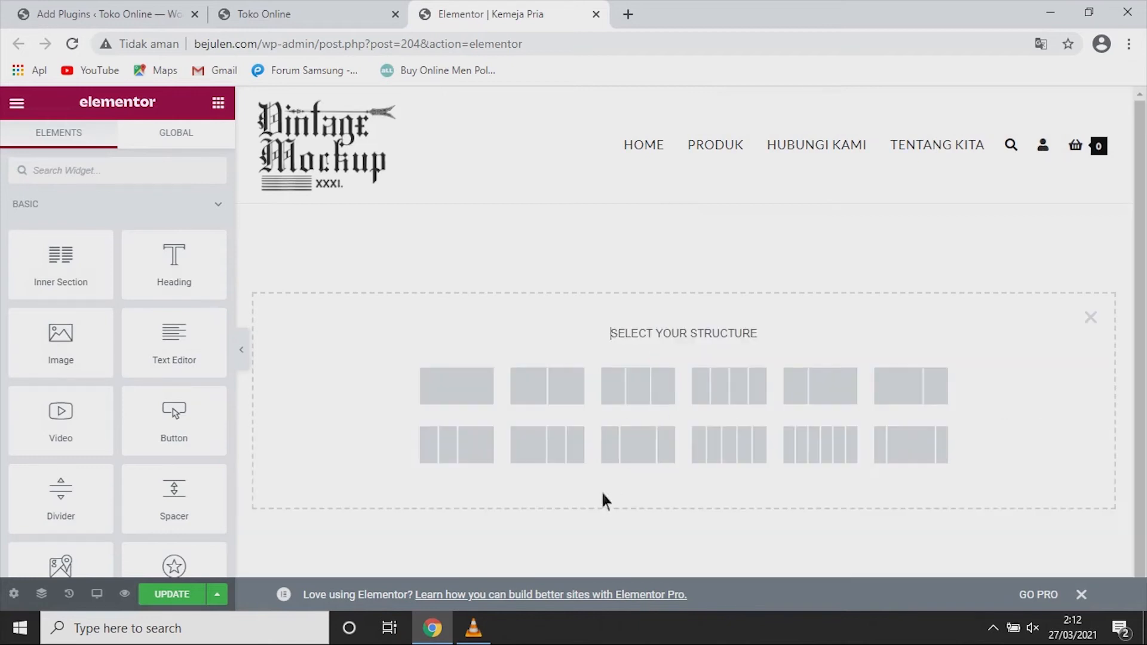
click(467, 382)
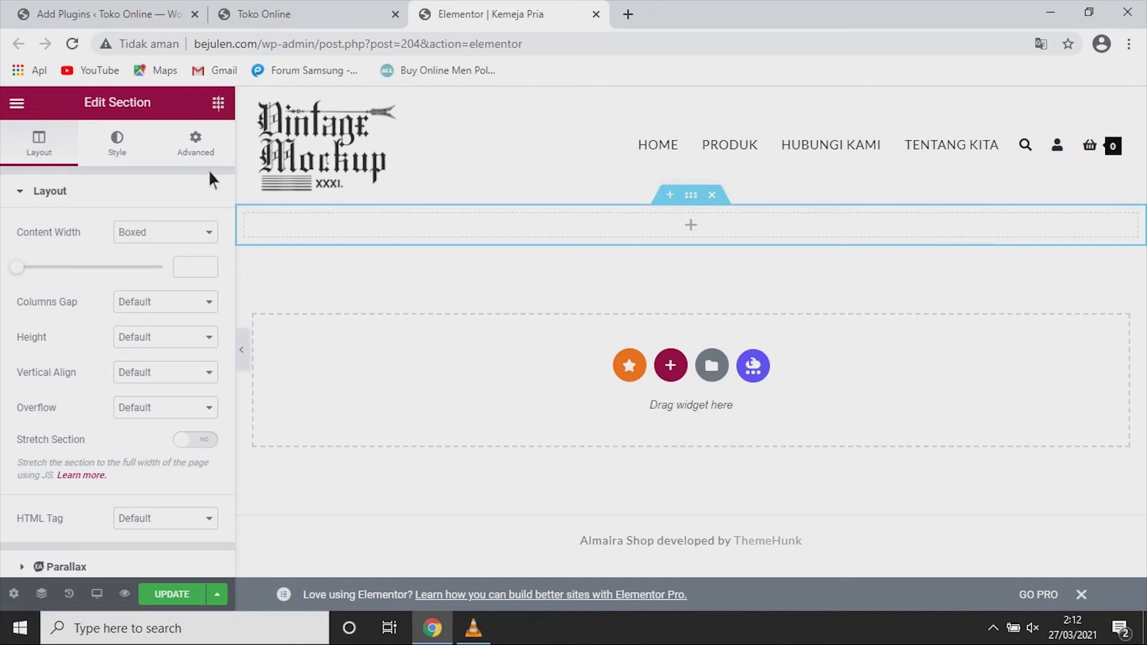
click(218, 103)
click(220, 206)
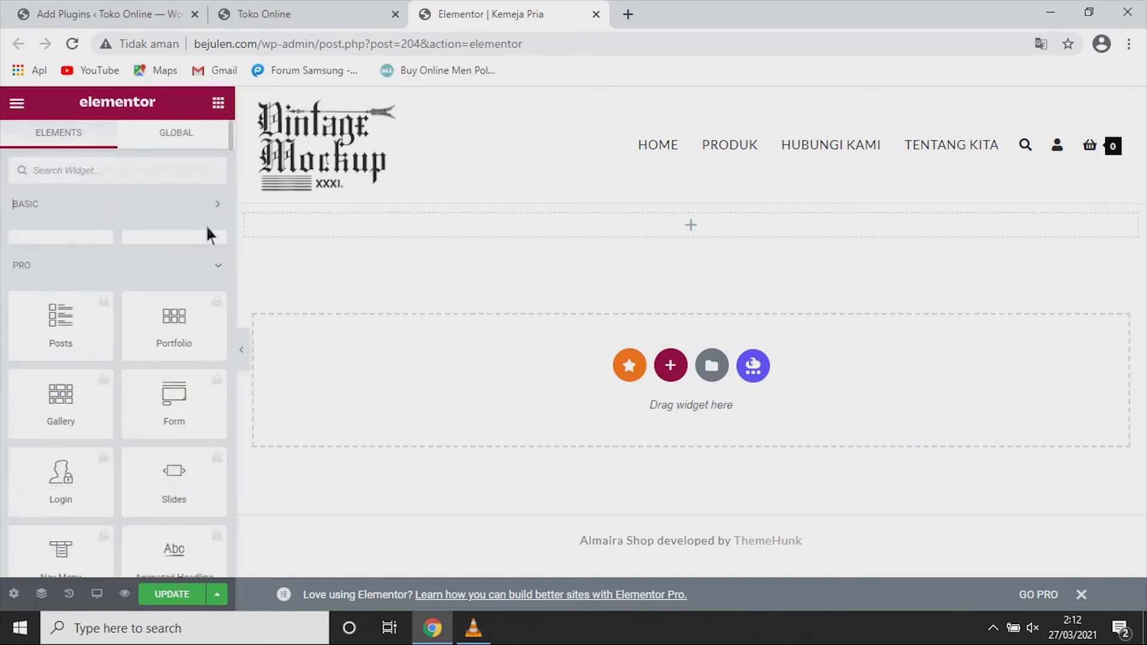
click(208, 248)
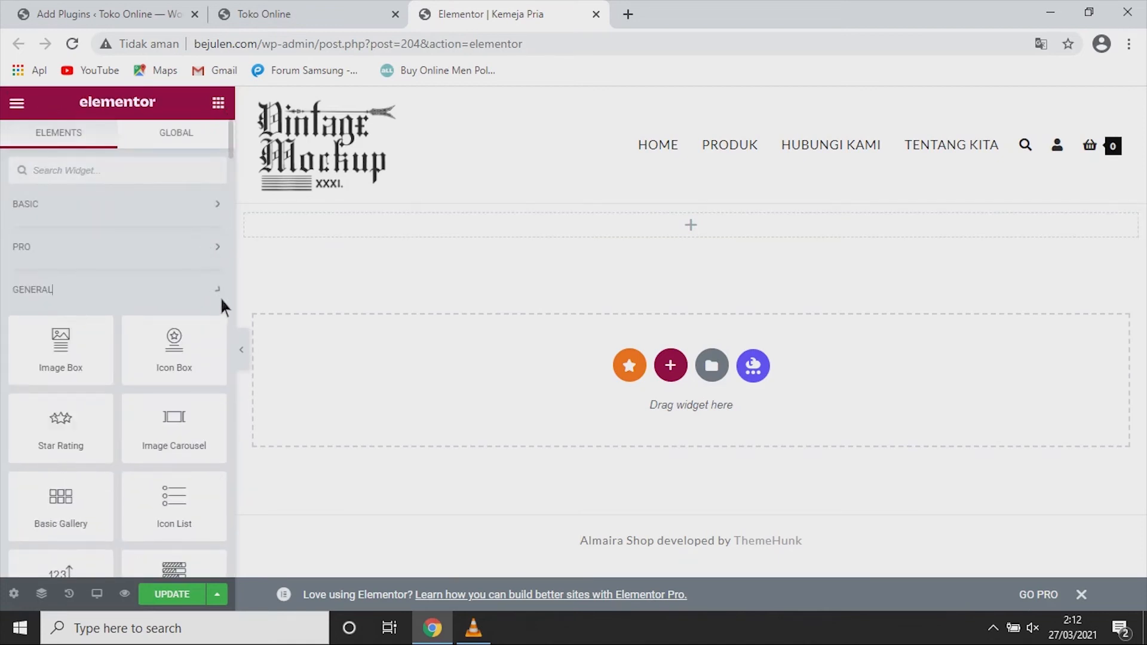
click(218, 293)
scroll(211, 293, down, 3)
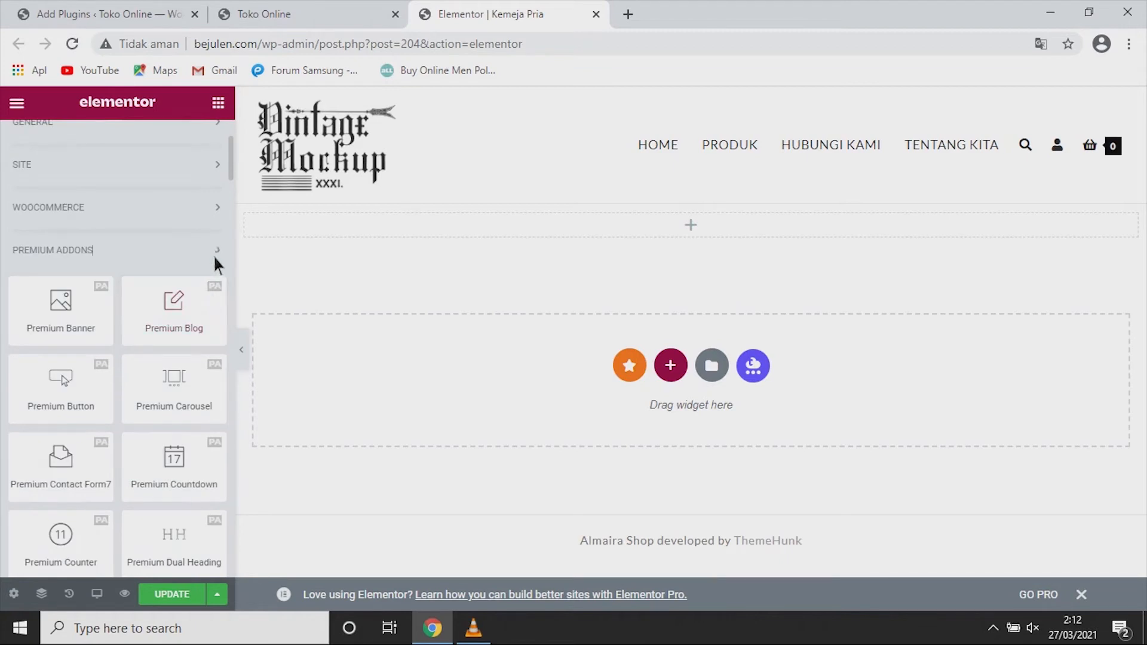
click(213, 254)
click(214, 291)
scroll(212, 290, down, 3)
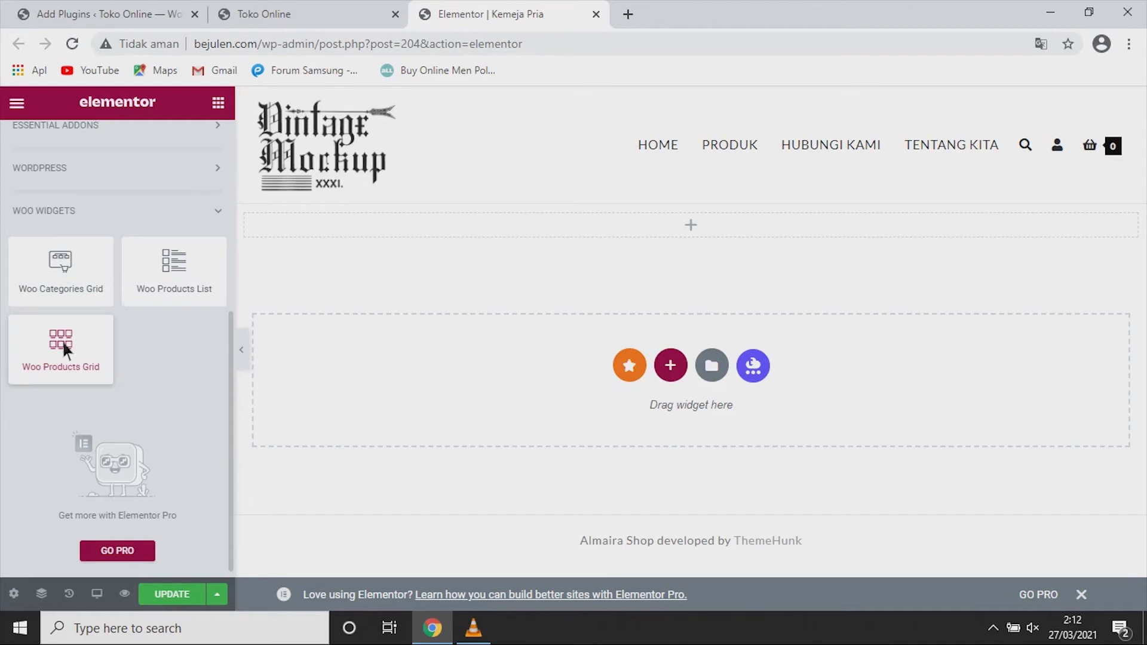
drag(389, 266, 471, 223)
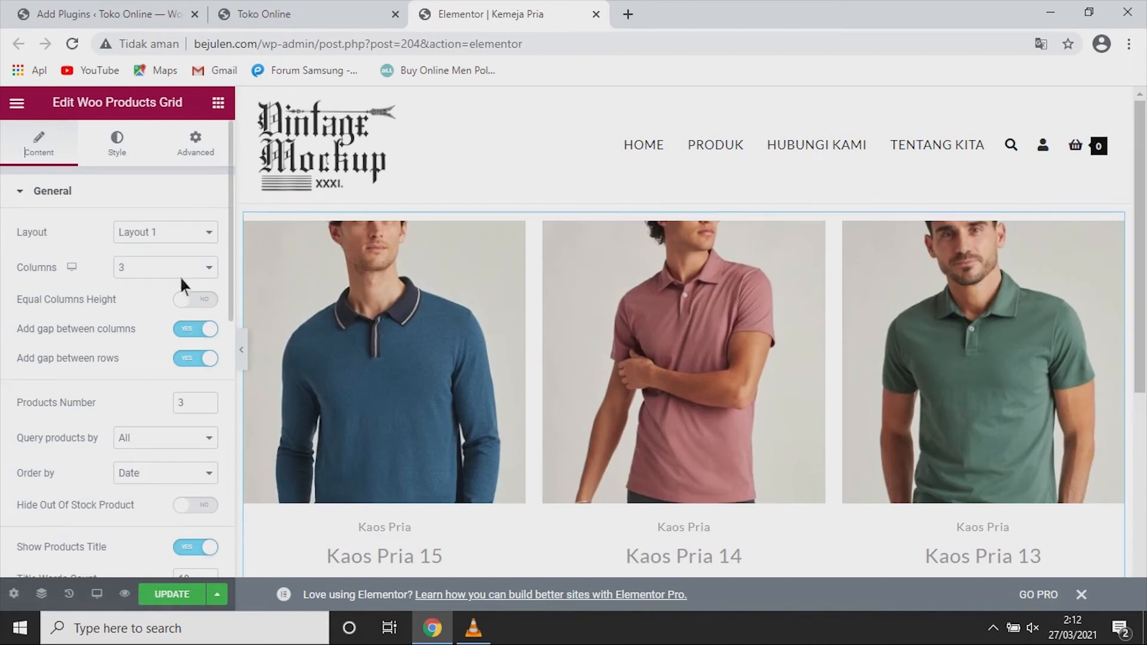
Step: Set the Woo Products Grid to 5 columns, and try Equal Columns Height before switching it back off
scroll(271, 287, down, 3)
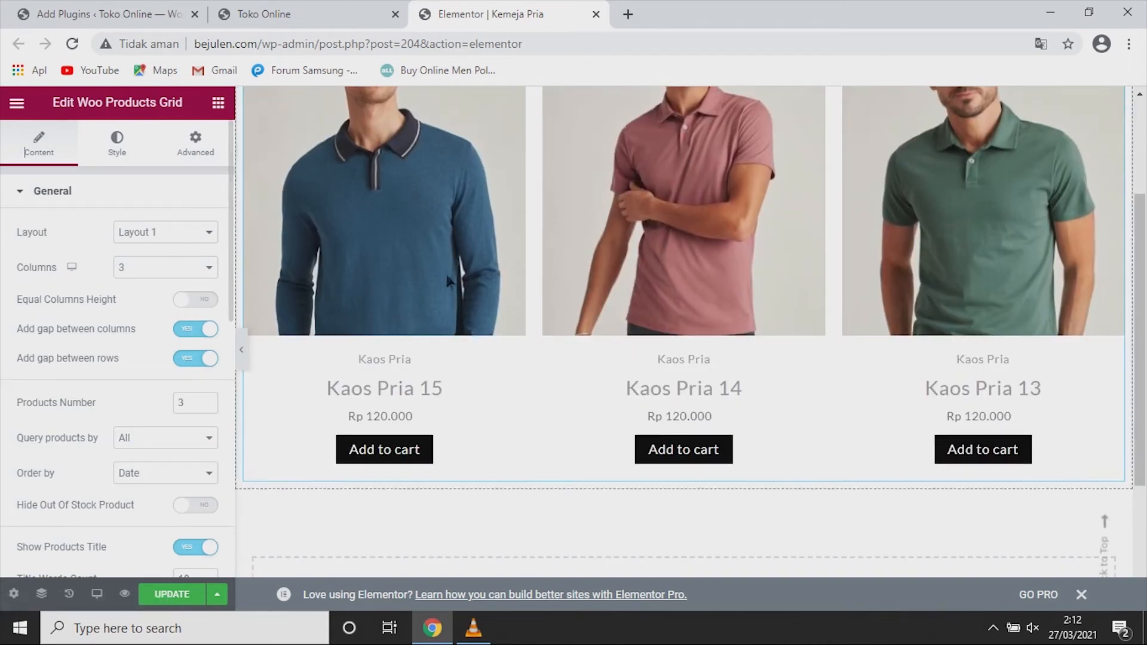
scroll(443, 273, up, 3)
scroll(444, 273, down, 2)
click(170, 272)
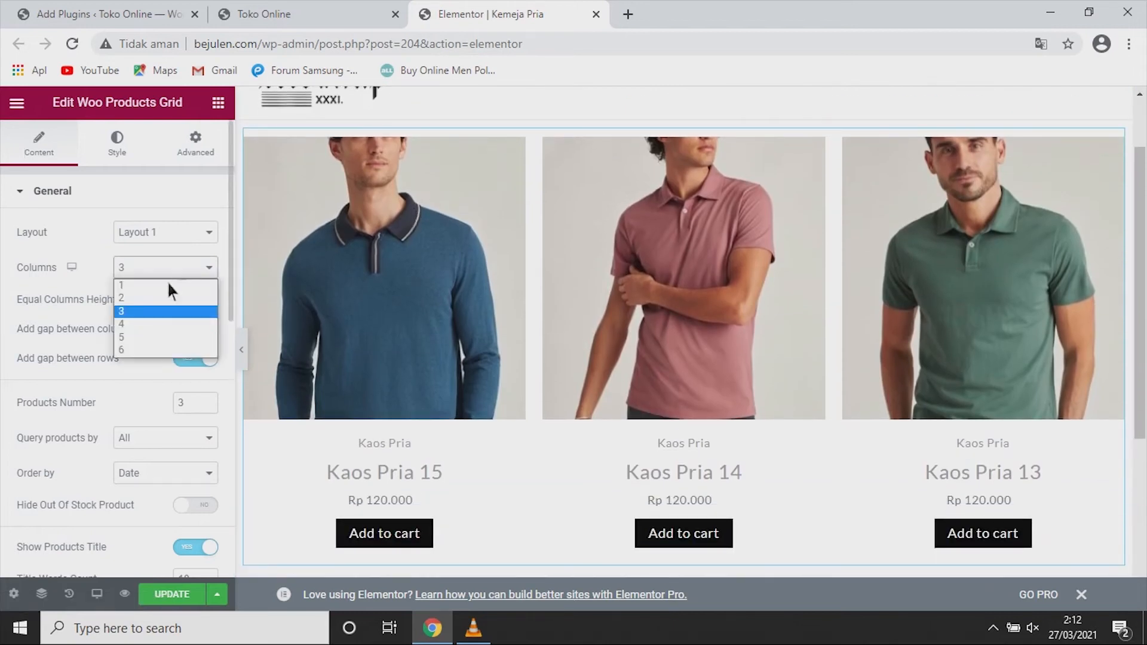
click(149, 337)
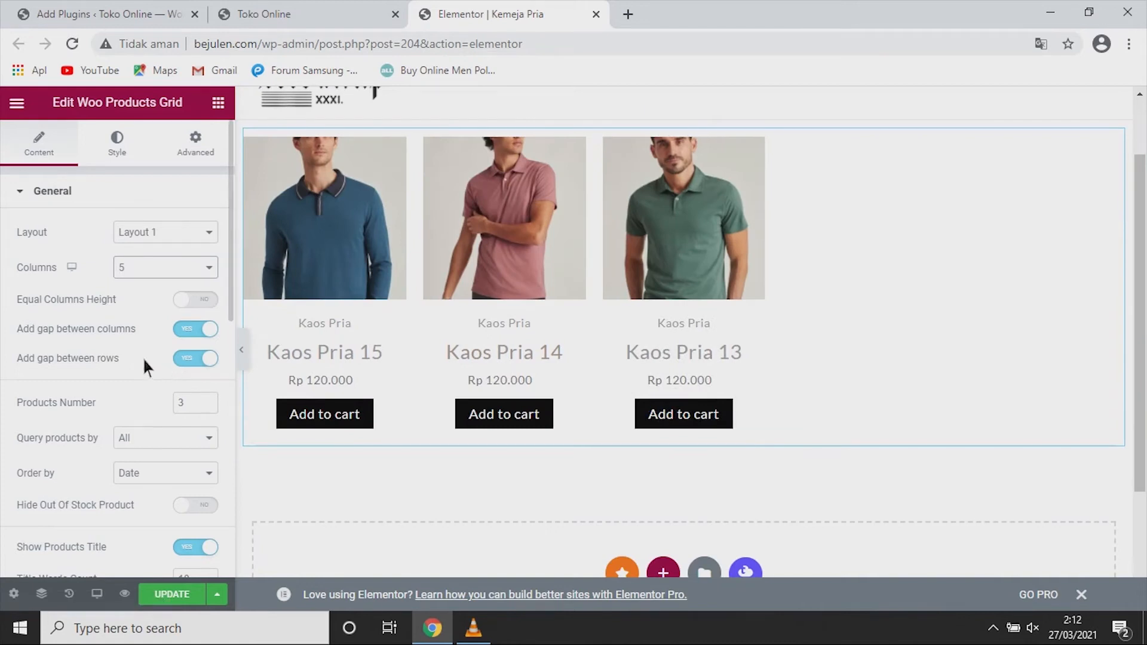
click(210, 303)
click(184, 303)
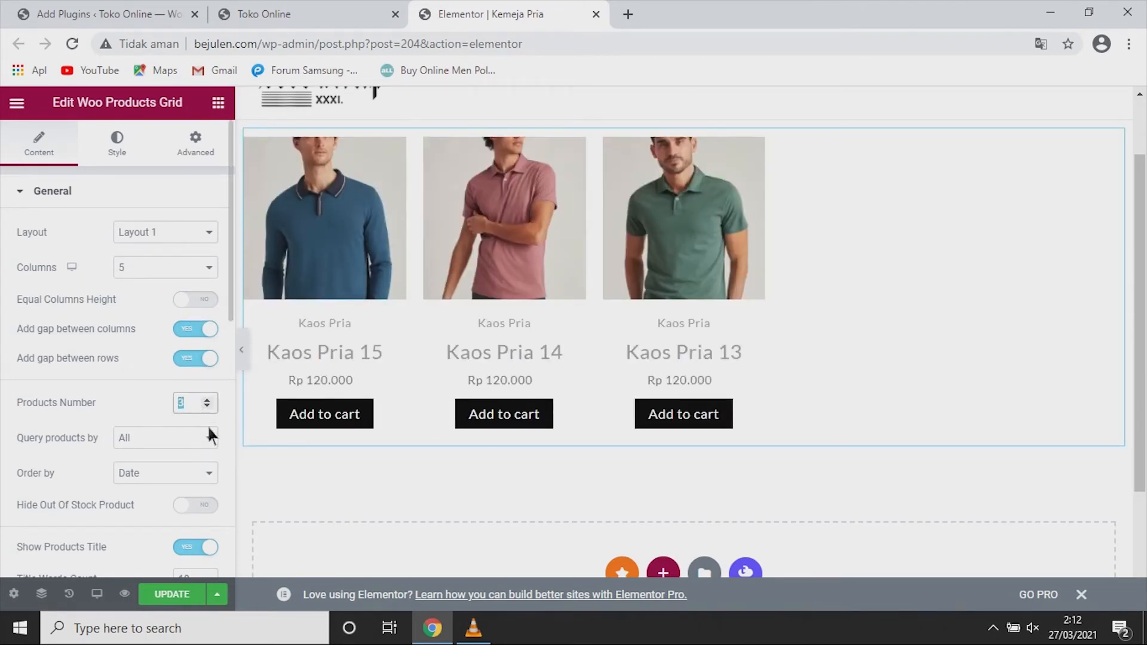
Step: Set the grid's Products Number to 30 and check the resulting product rows
text(30)
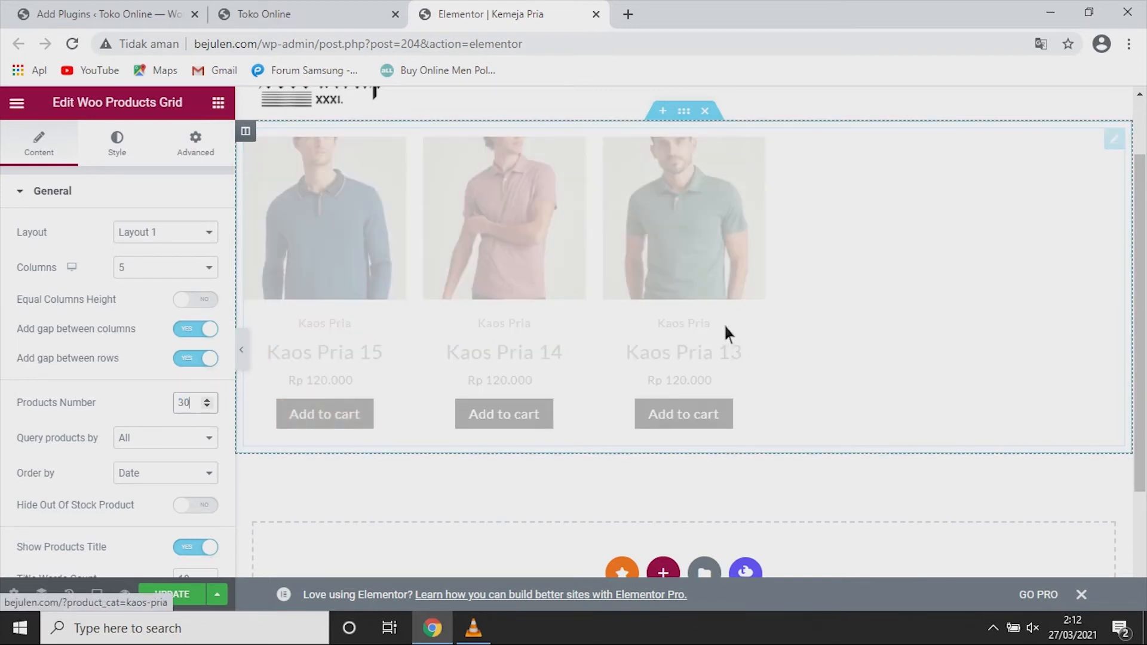
scroll(749, 337, down, 12)
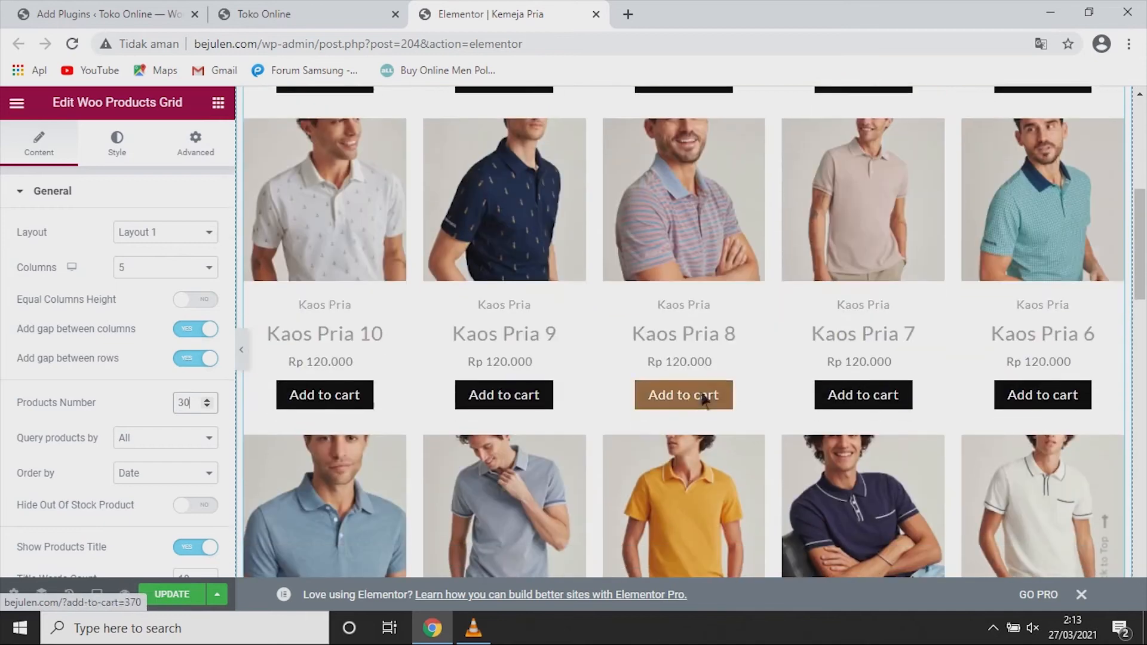
scroll(648, 420, down, 3)
scroll(614, 440, up, 10)
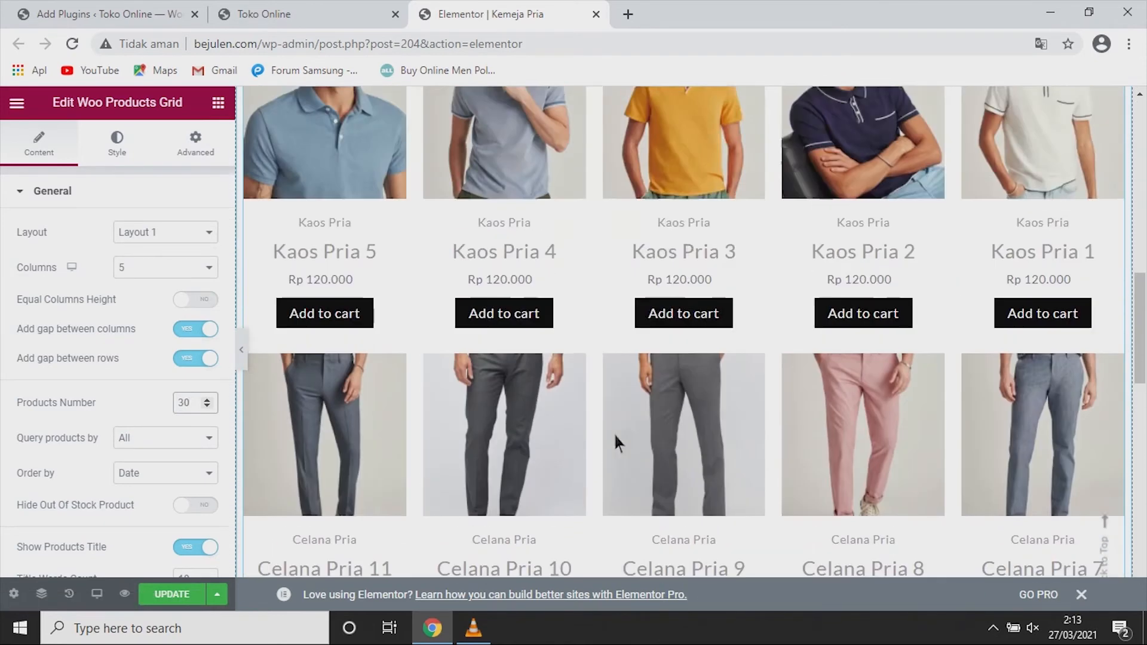
scroll(615, 441, up, 5)
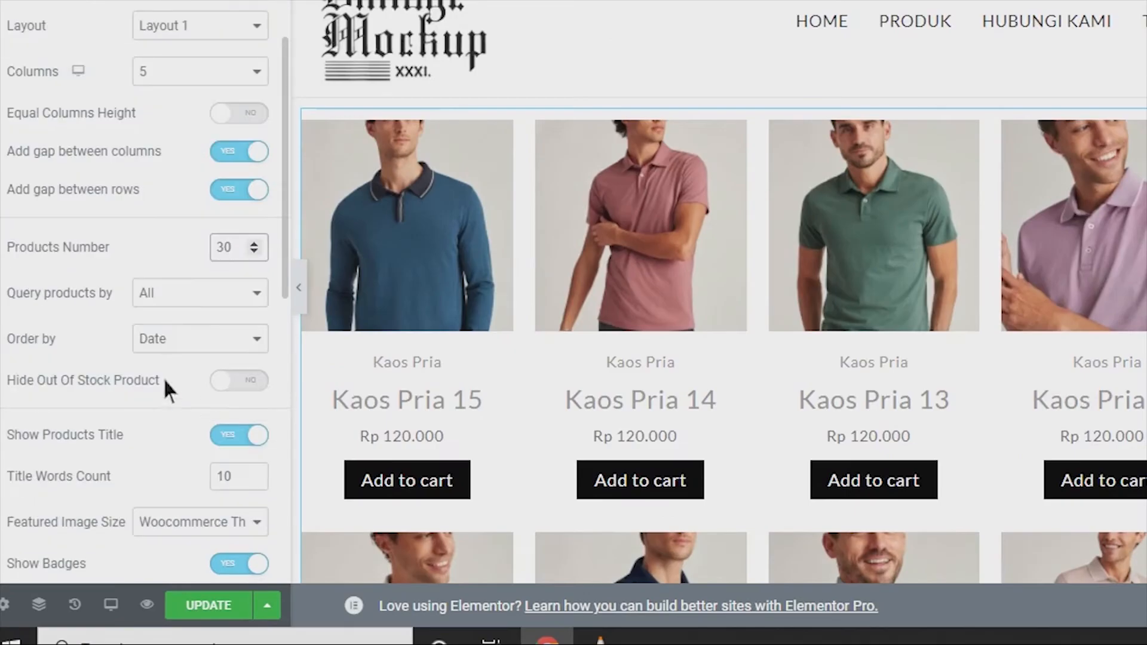
Step: Review the available options for querying and ordering the products in the grid
click(220, 296)
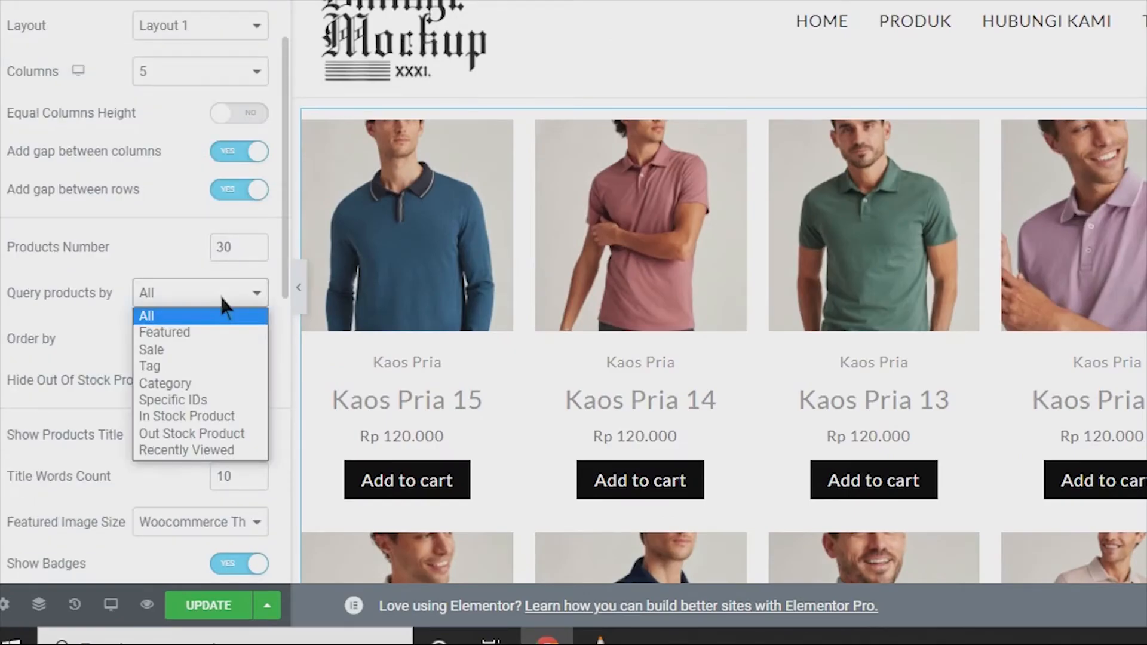
click(221, 296)
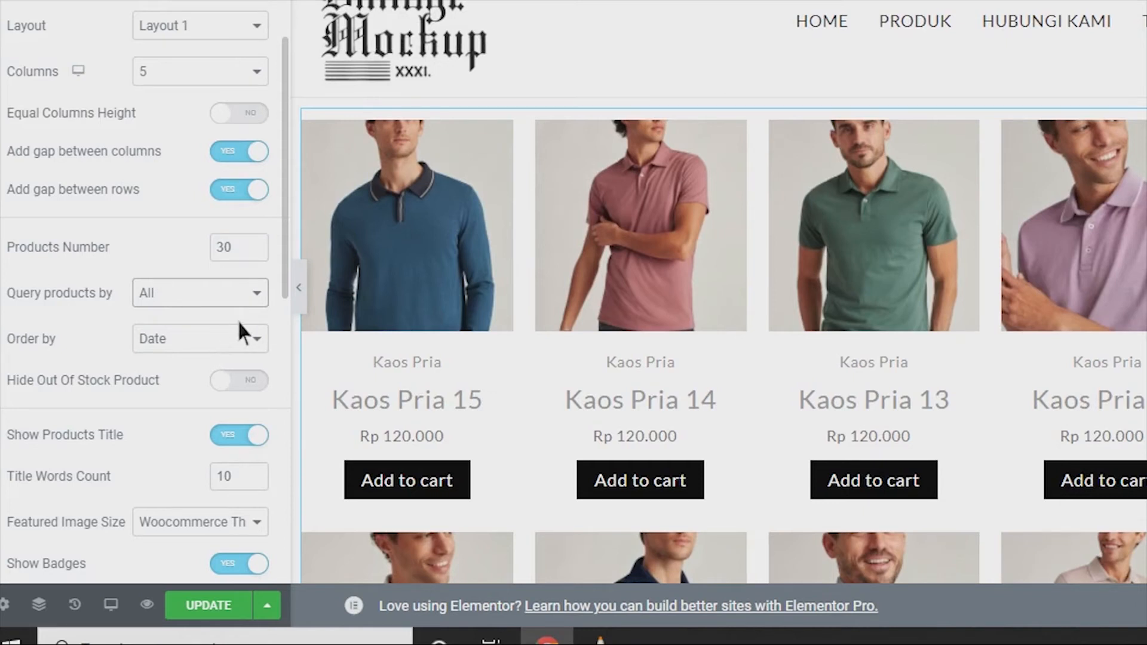
click(235, 337)
click(236, 337)
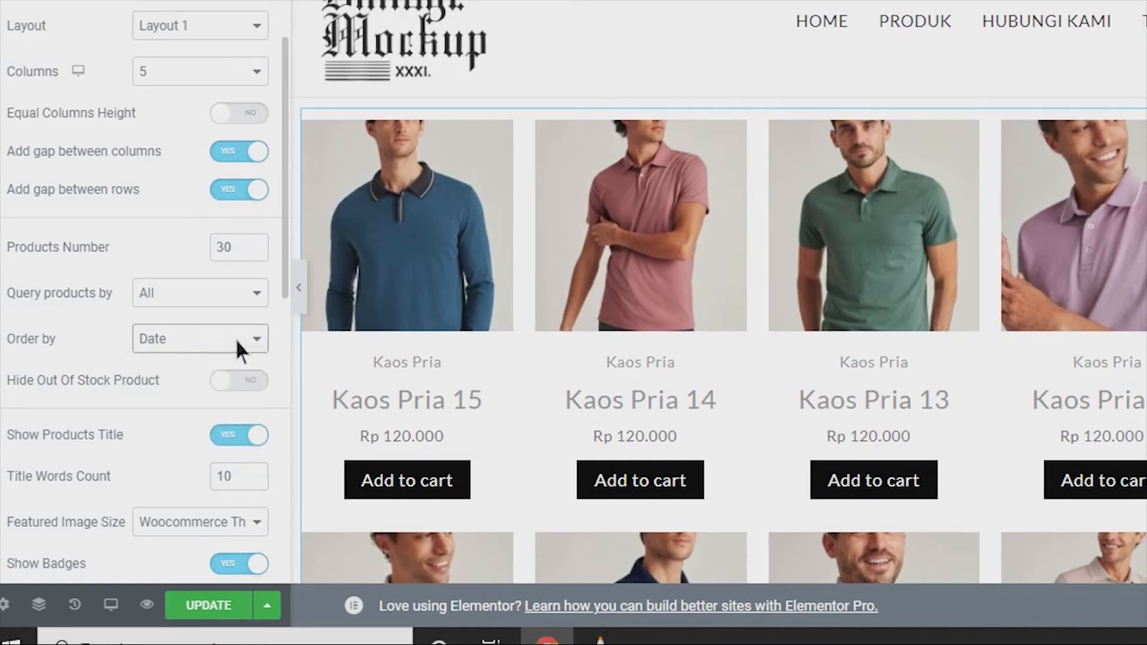
click(241, 306)
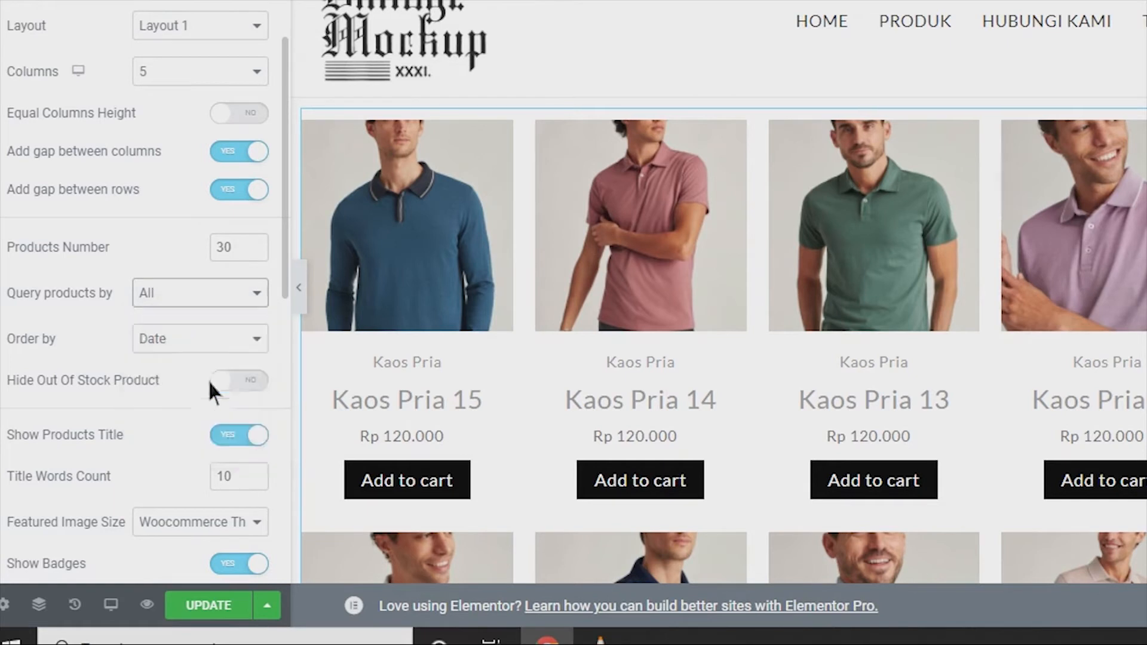
Step: Query the grid's products by Category, choose Kemeja Pria, and check the product rows
click(214, 386)
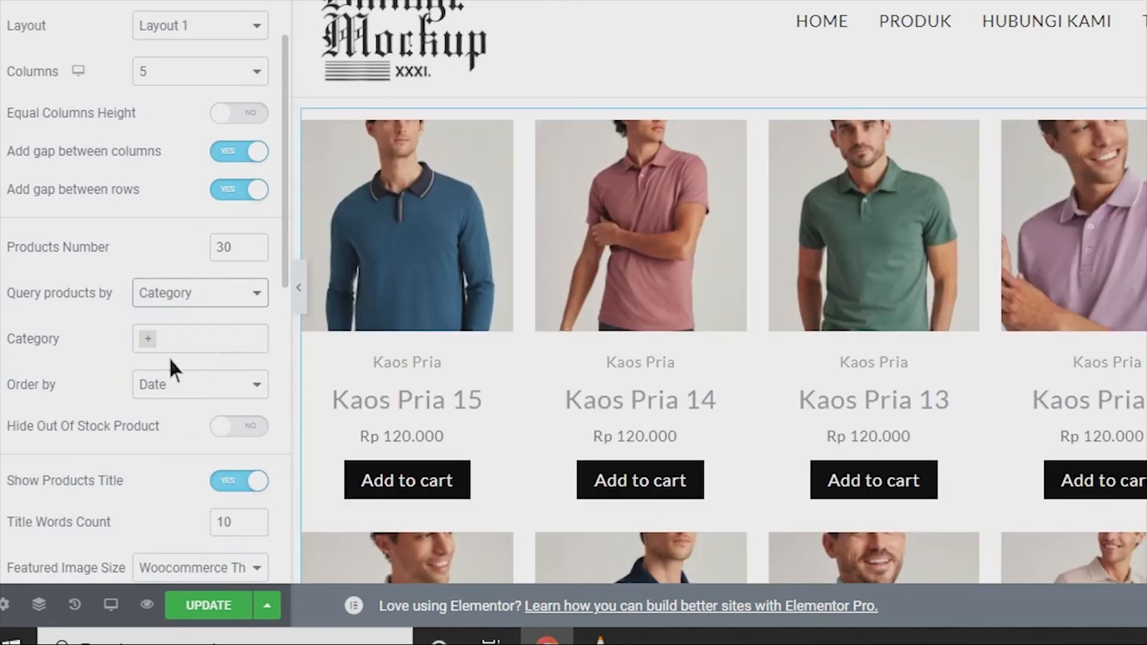
click(158, 335)
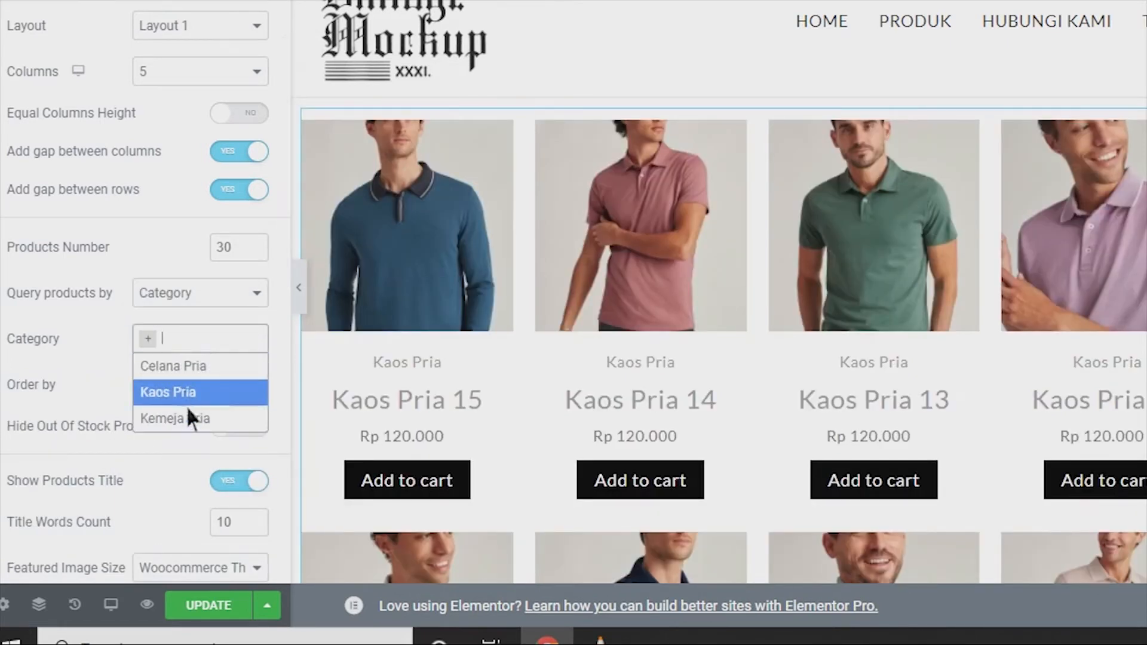
click(188, 418)
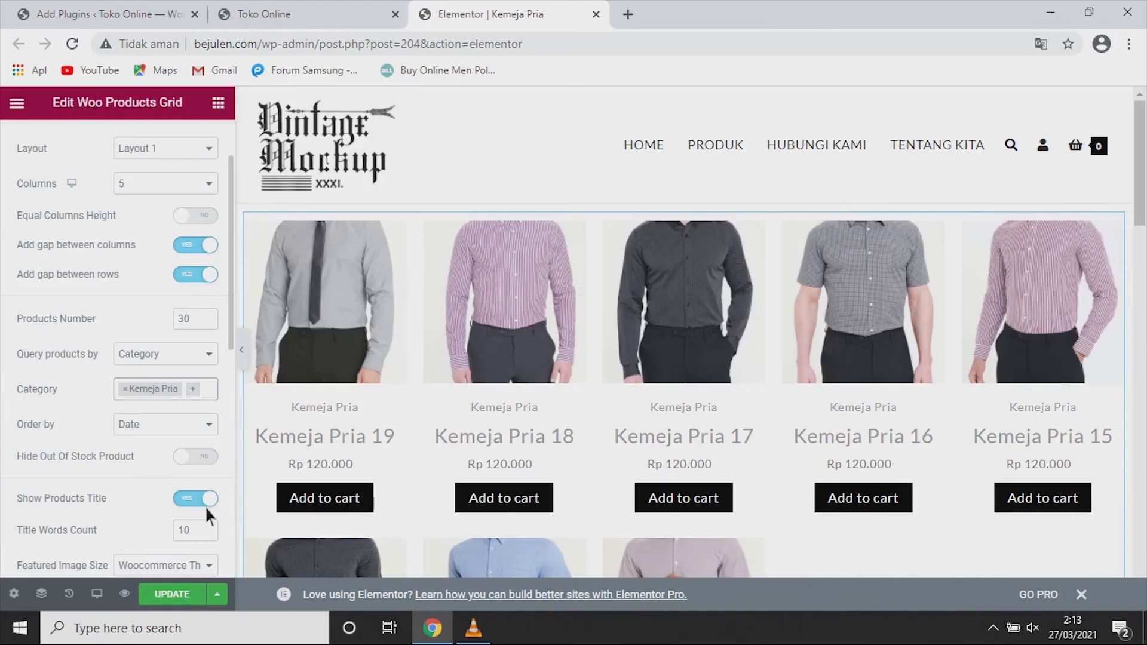
scroll(332, 421, down, 12)
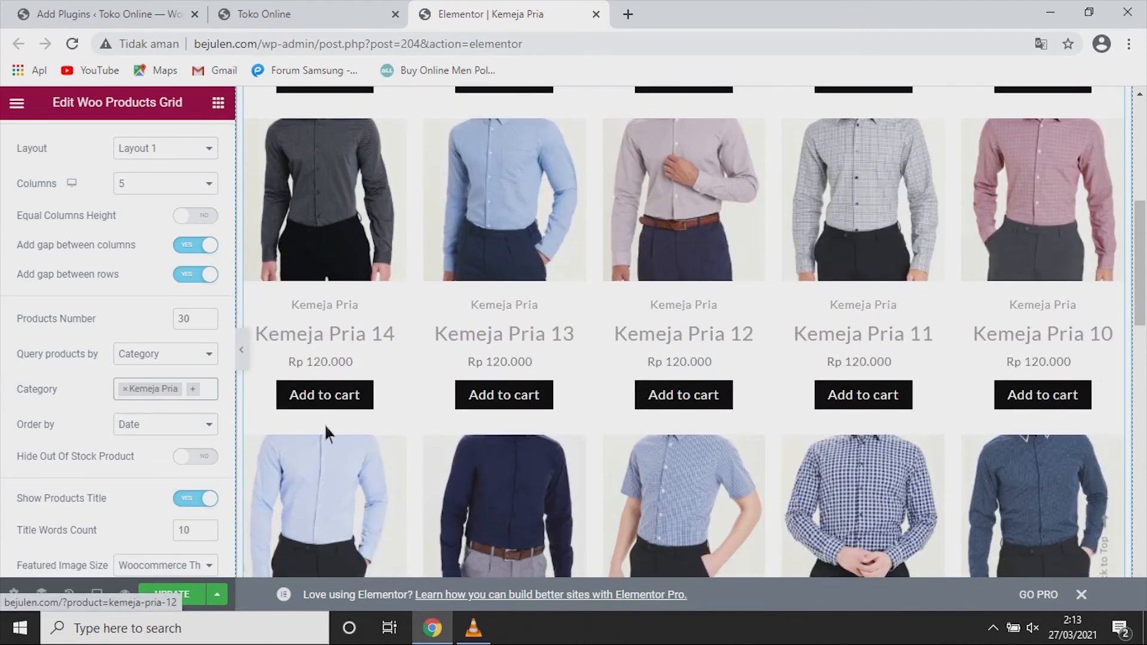
Step: Set the grid's Featured Image Size to Woocommerce Single (600x0) and check the product images
scroll(139, 434, down, 2)
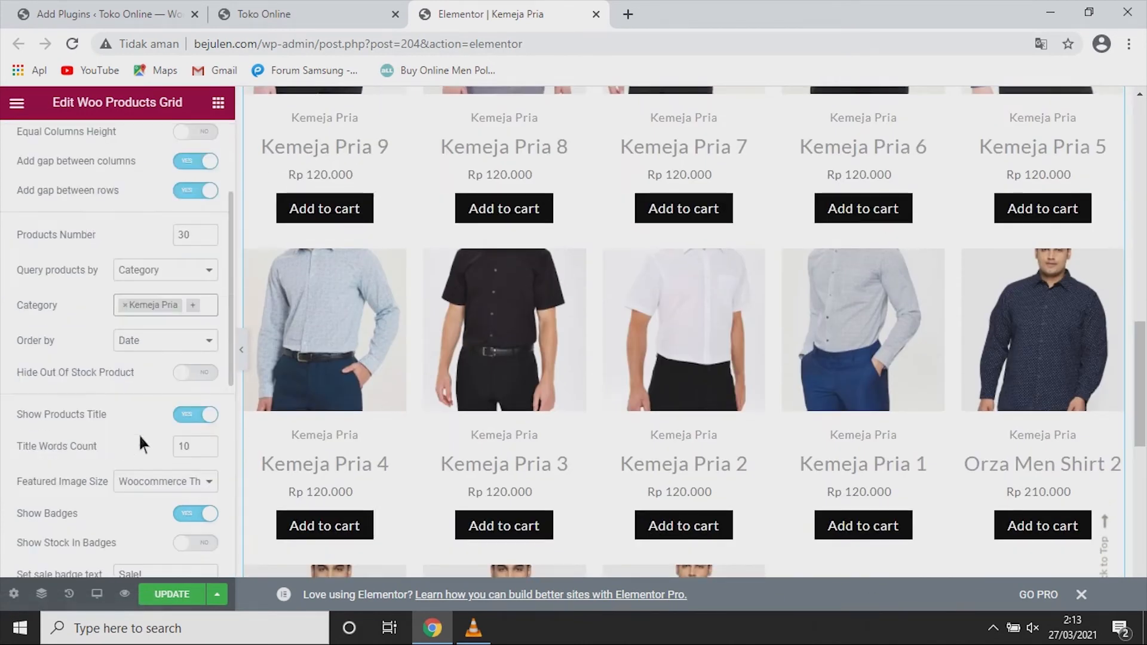
scroll(116, 490, down, 1)
click(186, 399)
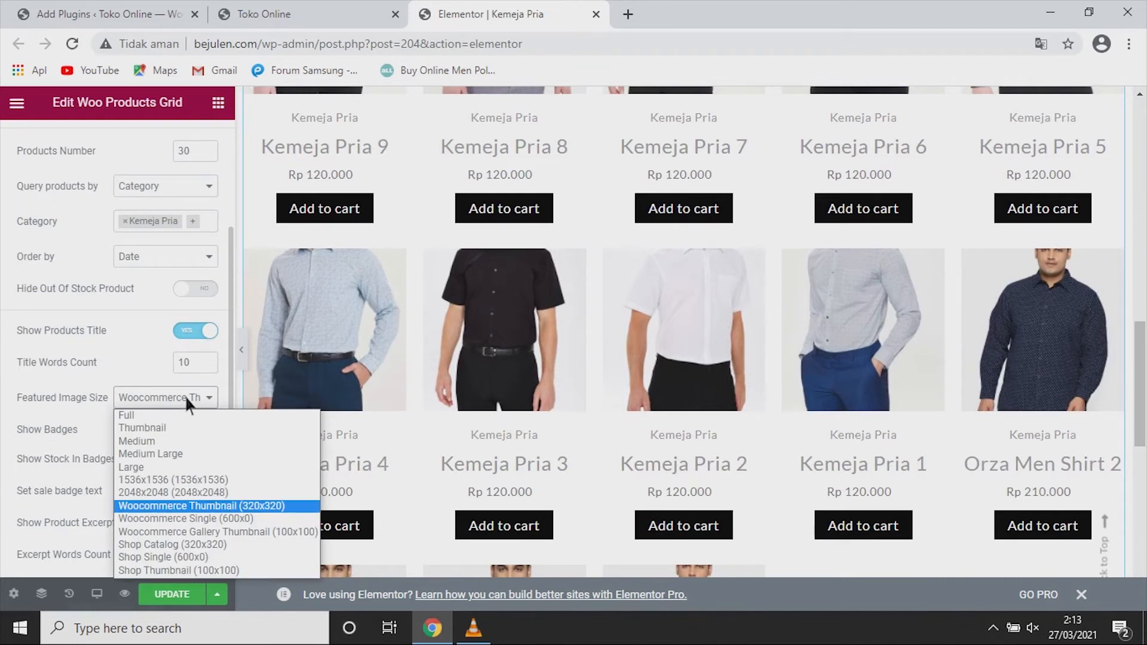
click(203, 519)
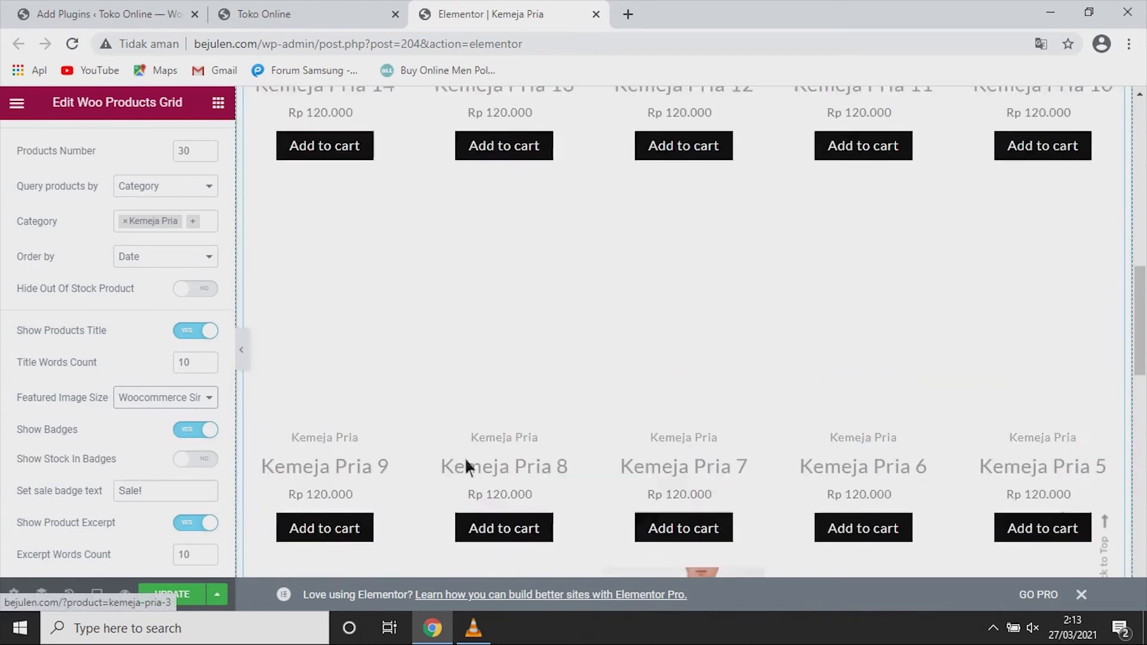
scroll(507, 450, up, 10)
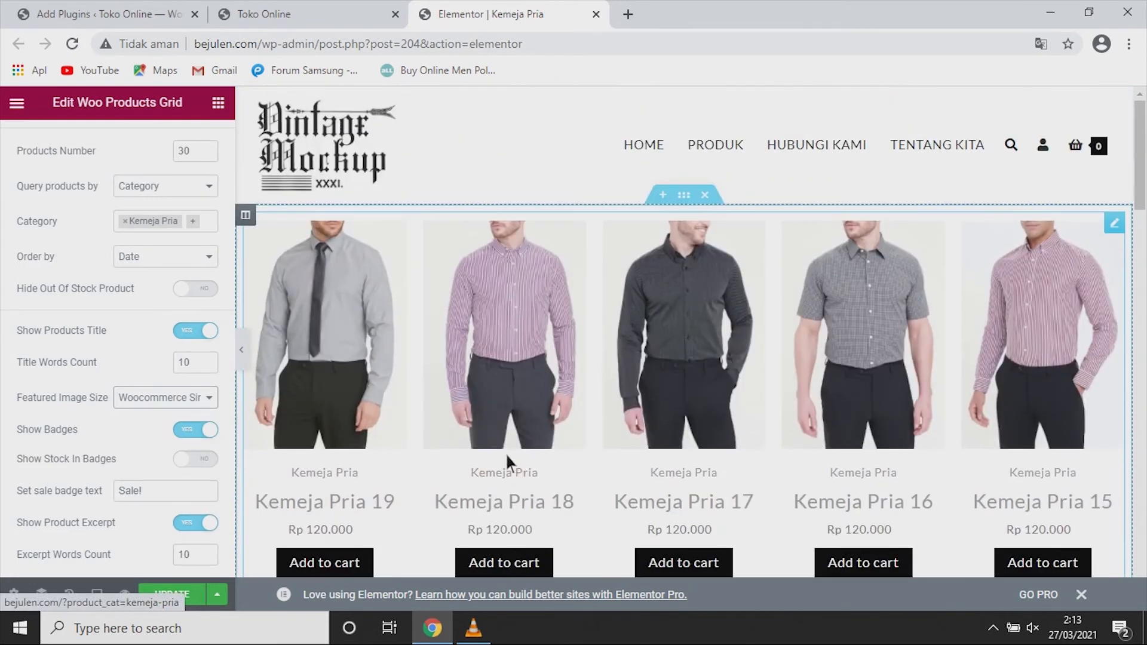
scroll(506, 453, down, 8)
Step: Turn off Show Product Categories for the grid and review the remaining display options
scroll(150, 469, down, 2)
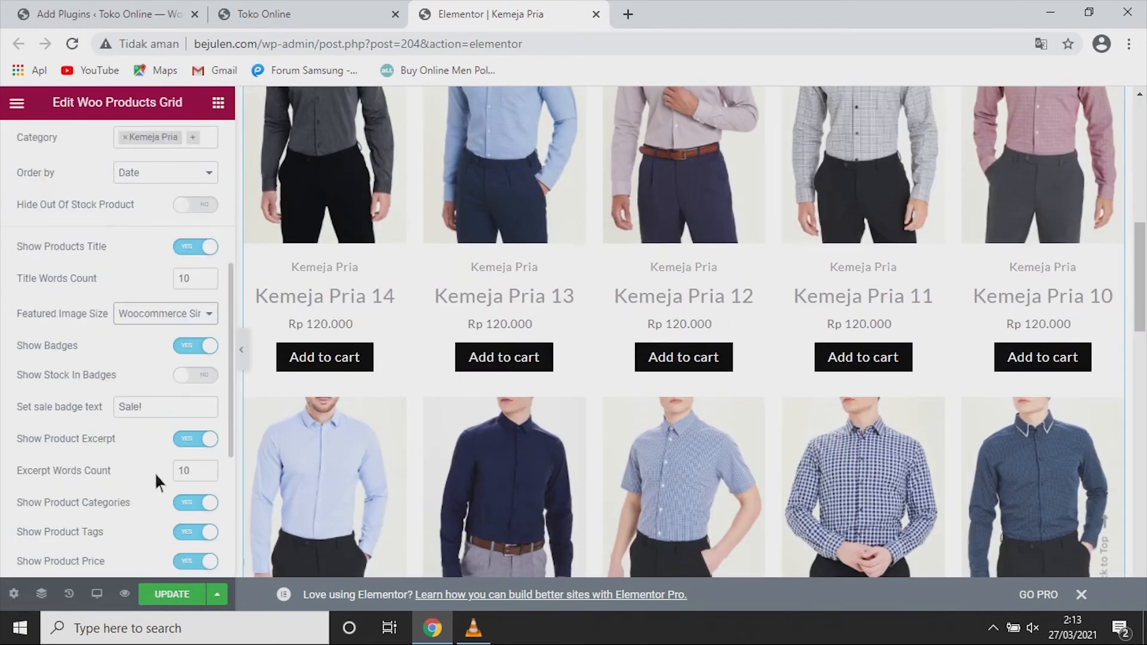
scroll(149, 508, down, 2)
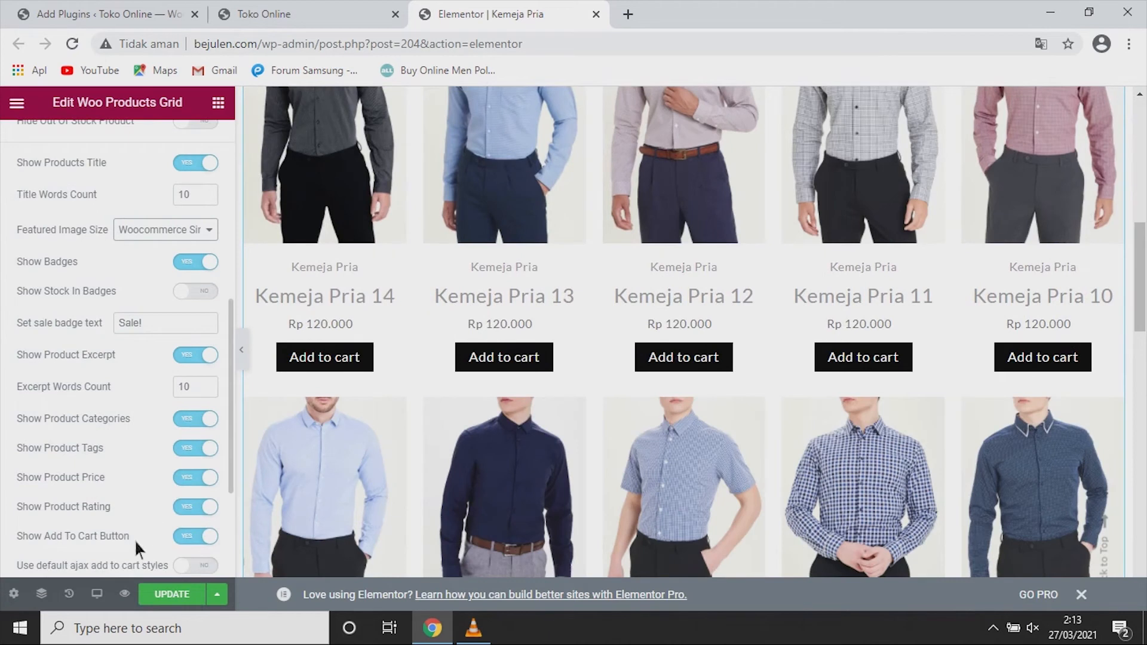
click(187, 422)
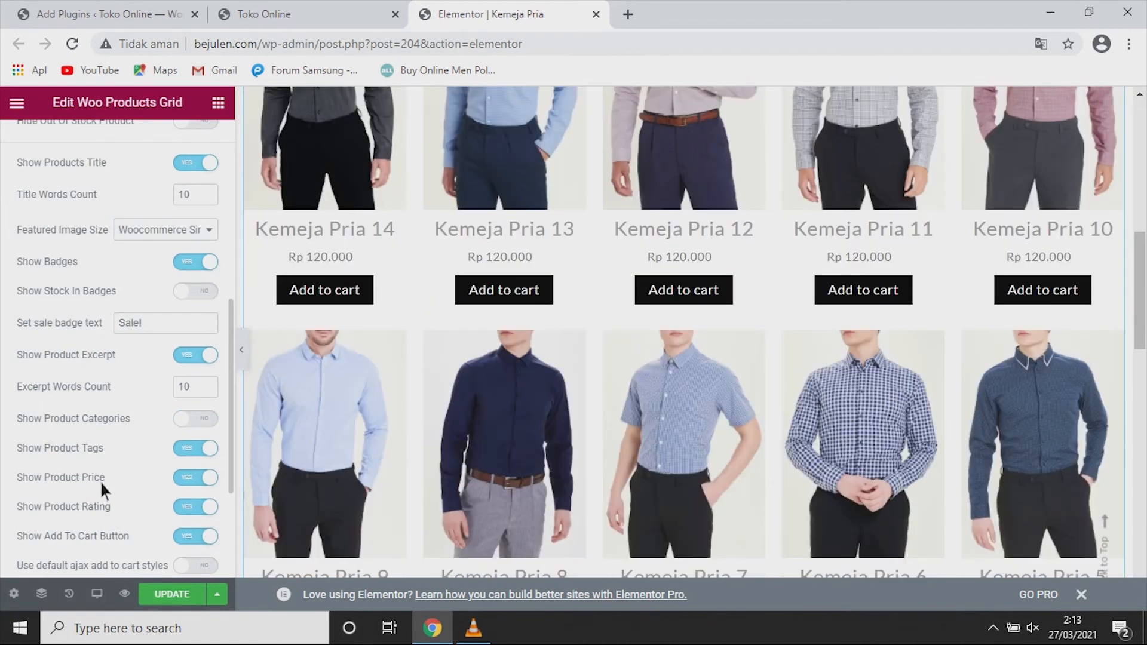
scroll(183, 447, down, 4)
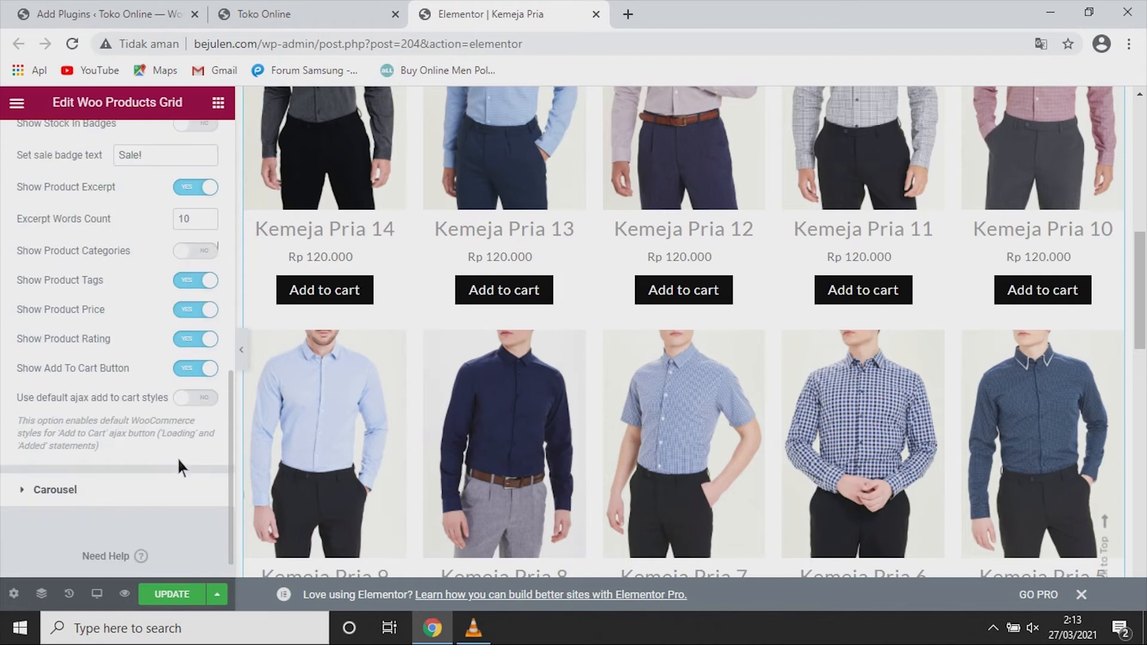
scroll(173, 464, up, 10)
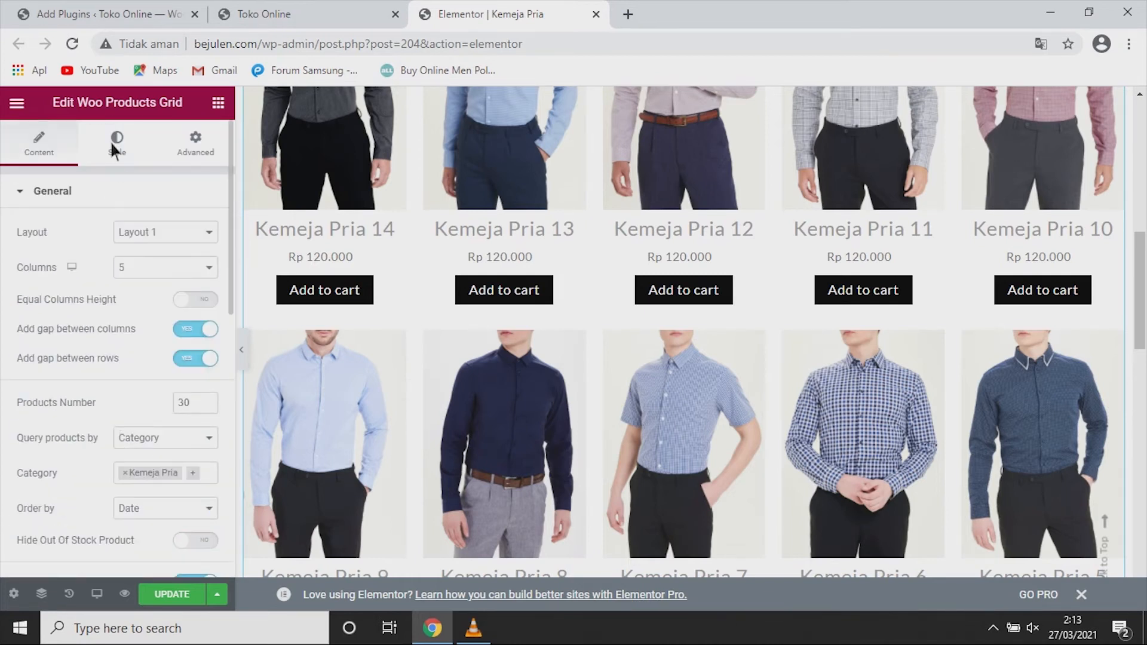
Step: Open the grid's style settings and check the product layout at full page width without the editing panel
click(117, 143)
scroll(603, 392, up, 8)
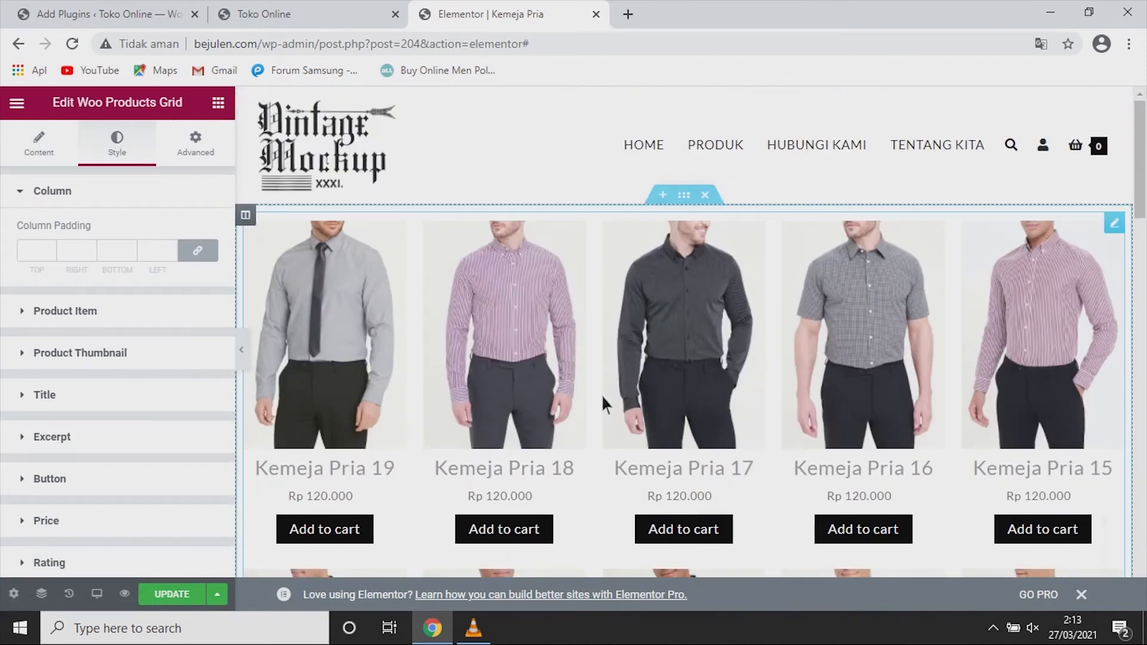
click(242, 350)
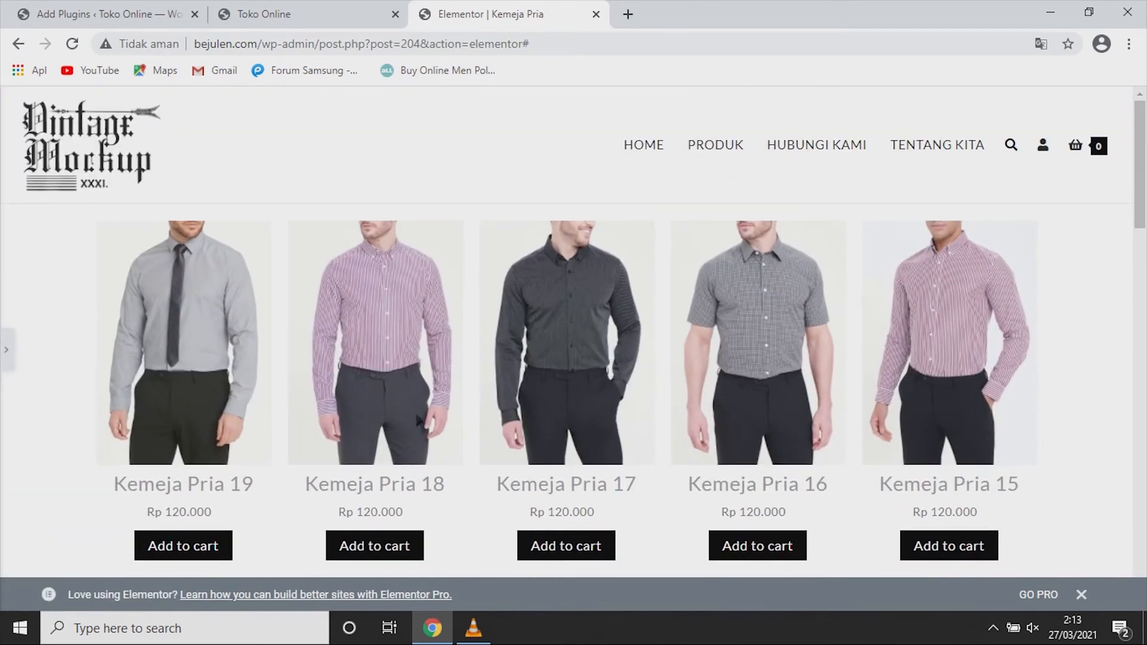
scroll(410, 417, down, 5)
scroll(407, 410, up, 3)
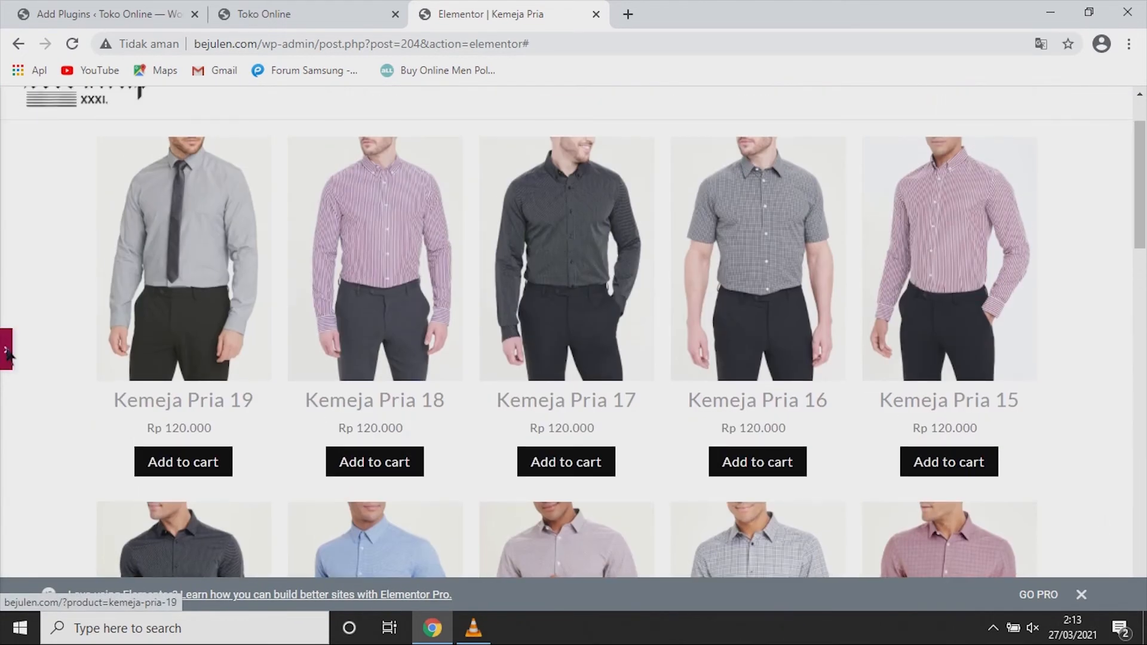
click(7, 349)
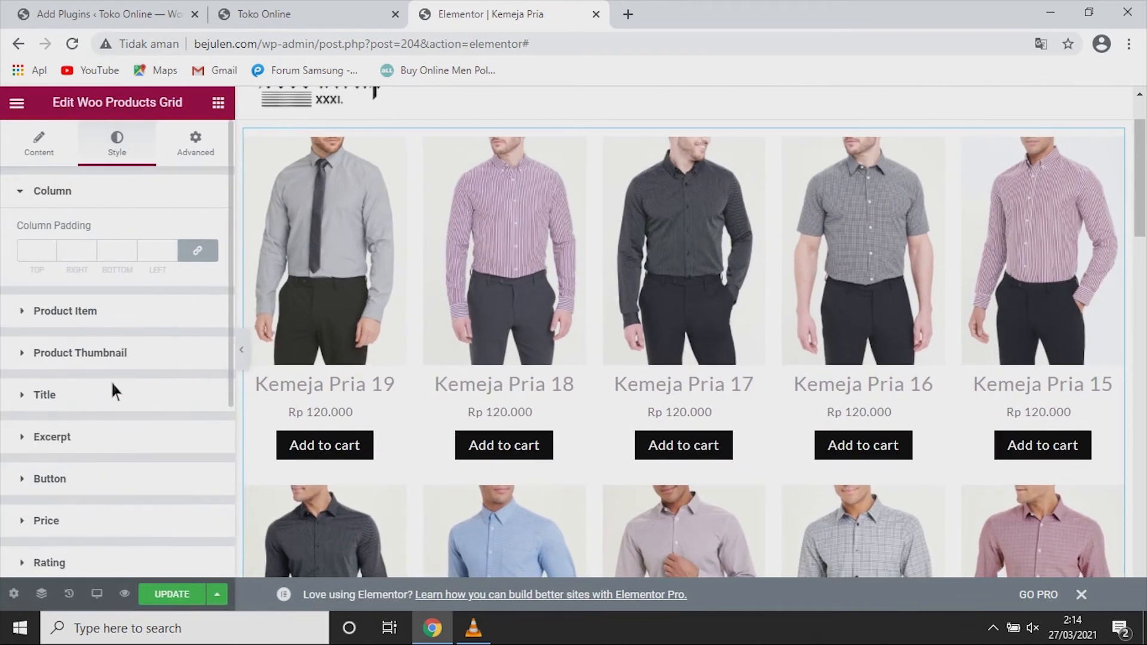
Step: Set the normal color of the grid's product titles to black (#000000)
click(21, 395)
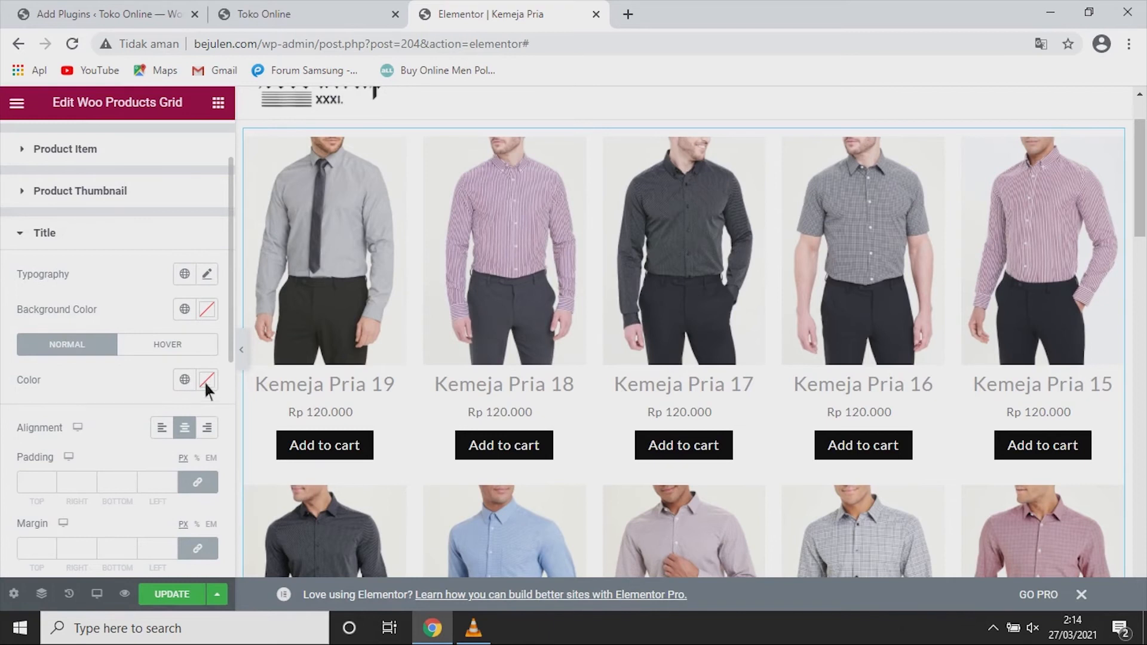
click(209, 381)
click(302, 286)
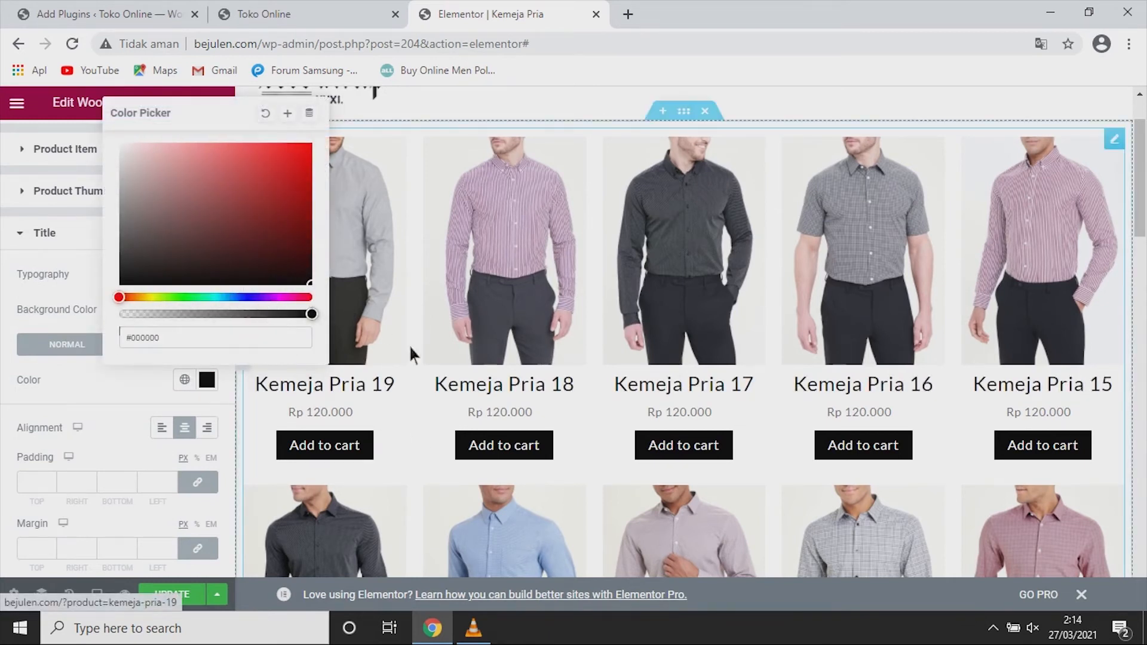
click(12, 413)
click(63, 239)
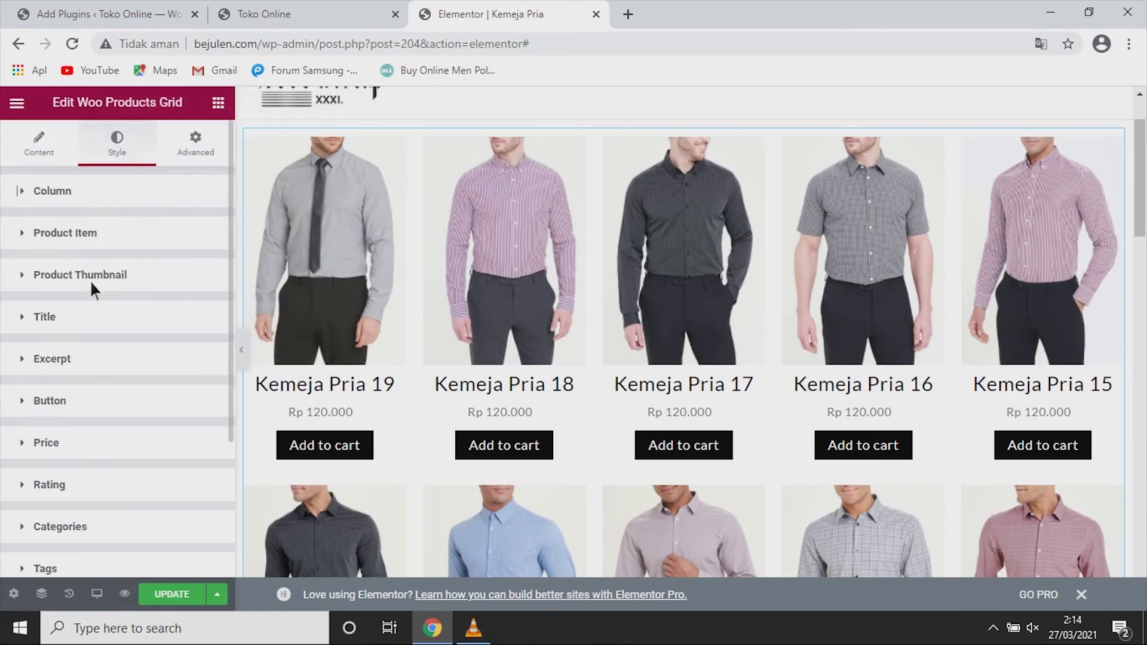
Step: Set the product title typography to the Arial font family at 16 px
click(101, 327)
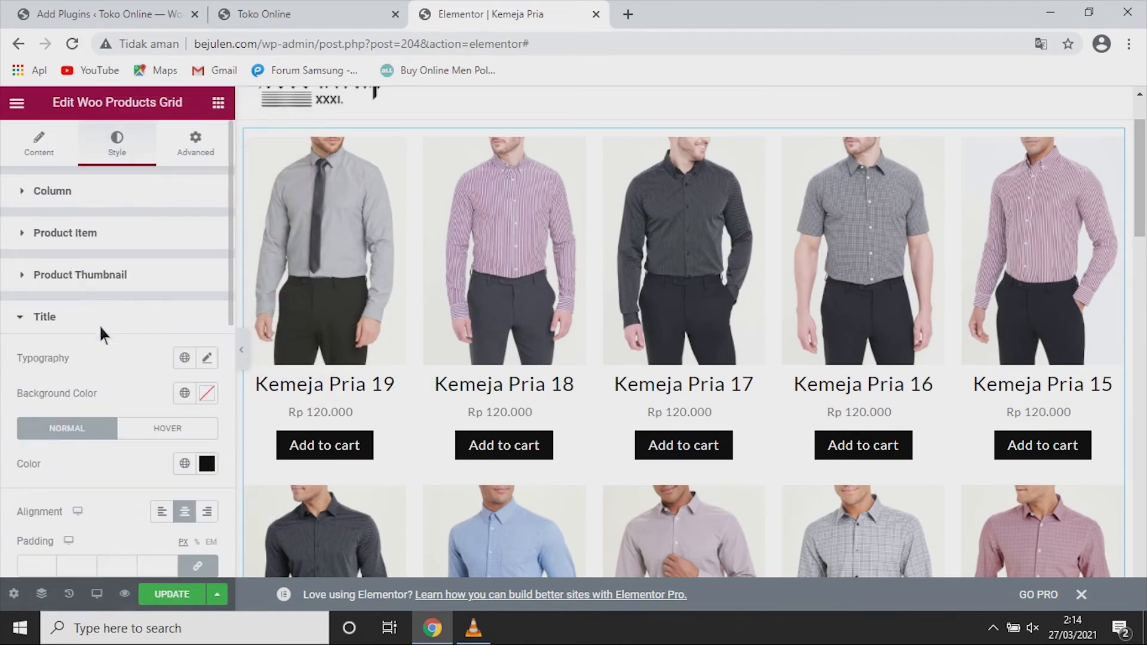
click(209, 356)
scroll(192, 415, down, 1)
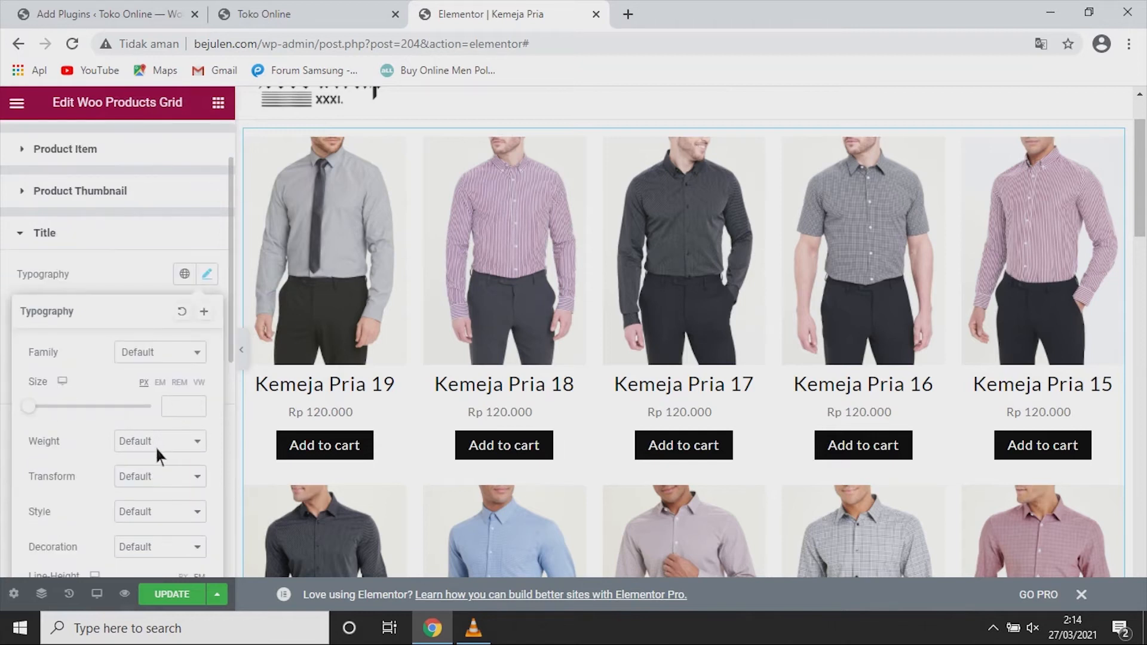
scroll(150, 430, down, 1)
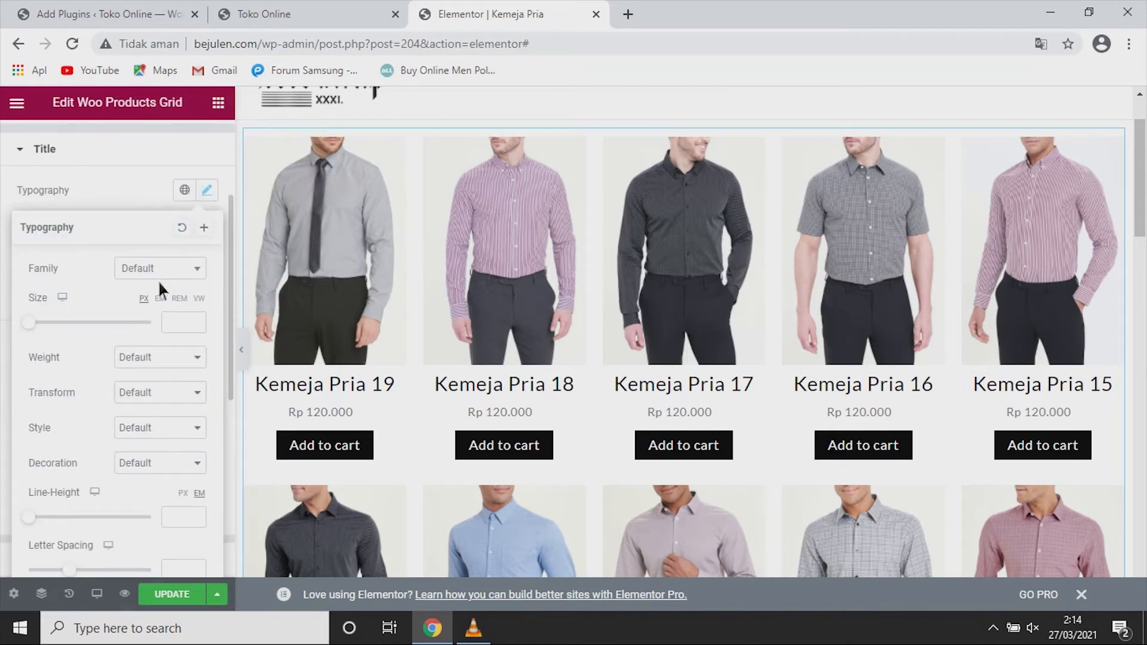
click(175, 271)
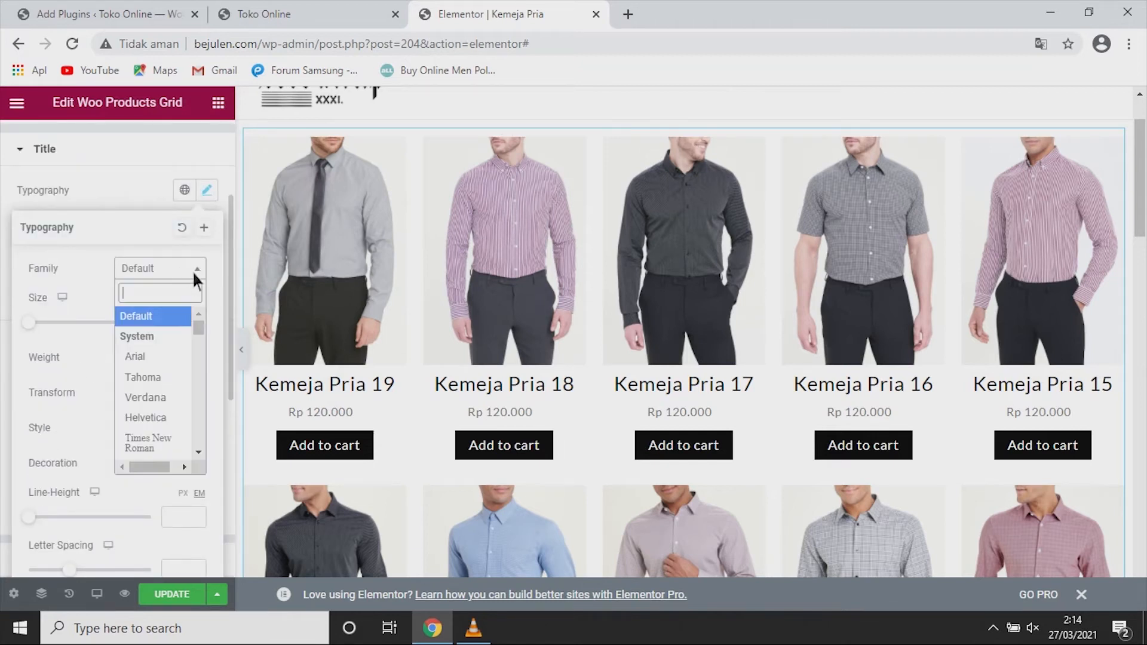
click(165, 359)
click(178, 324)
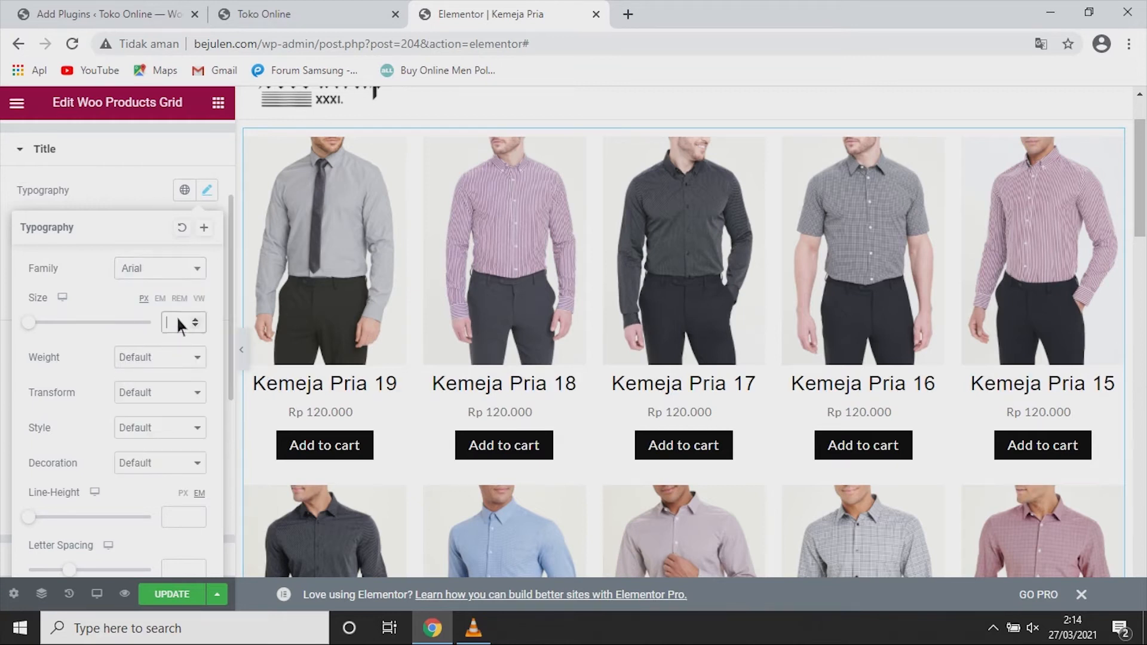
text(16)
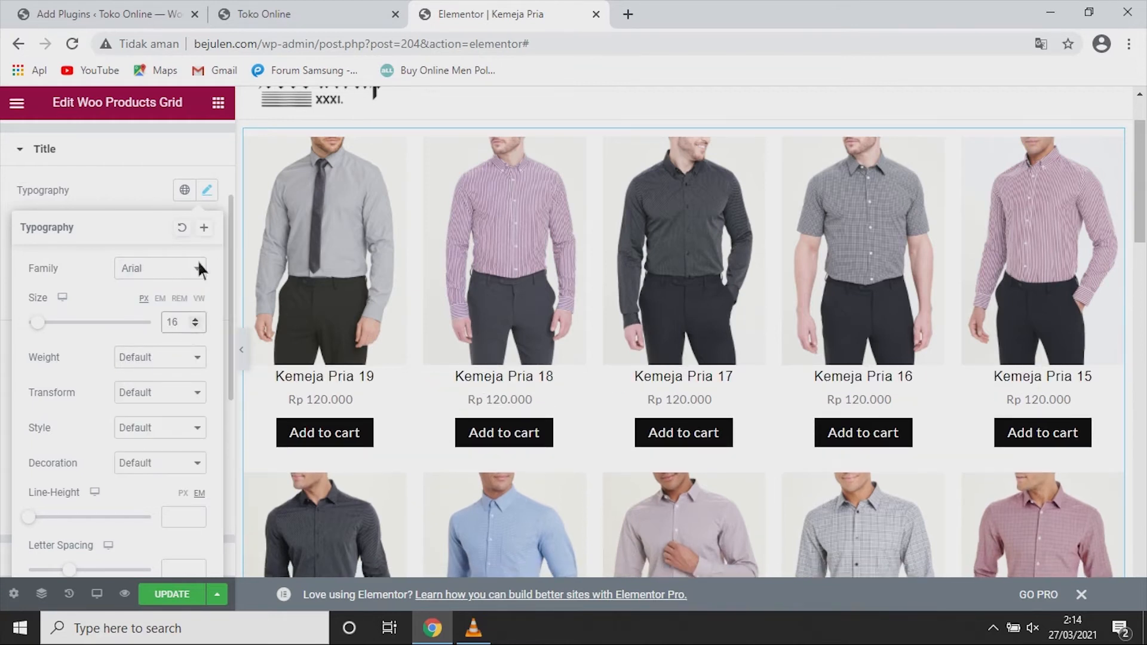
Step: Try product title weights 700 and 500, settle on 600, and check the product rows at full page width
click(193, 361)
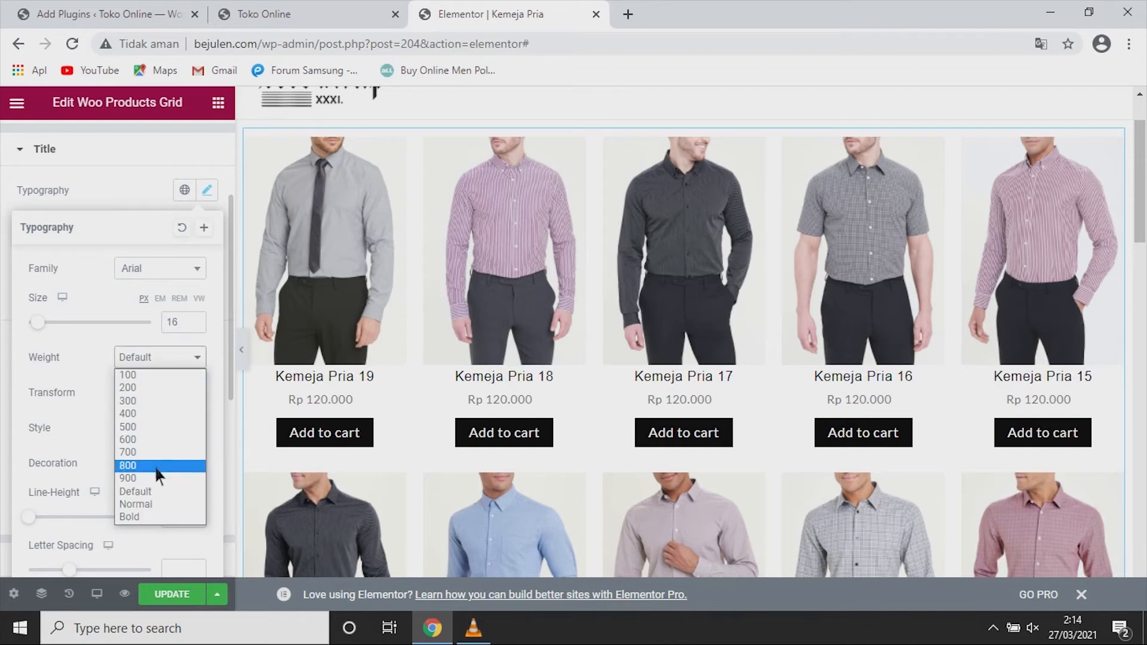
click(158, 453)
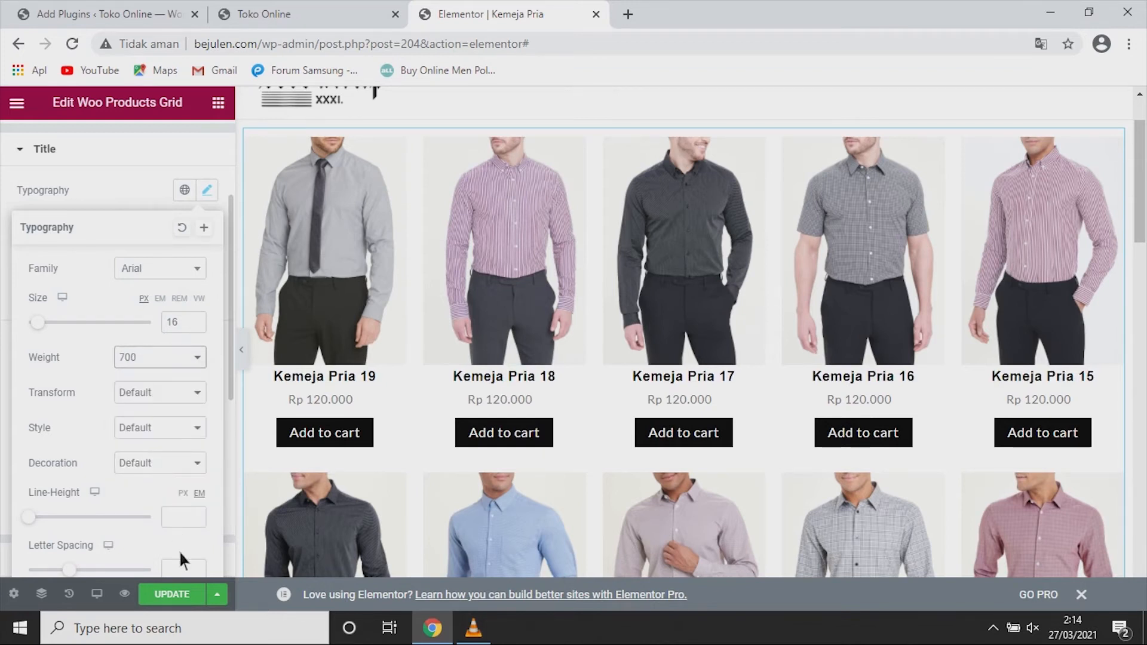
click(179, 359)
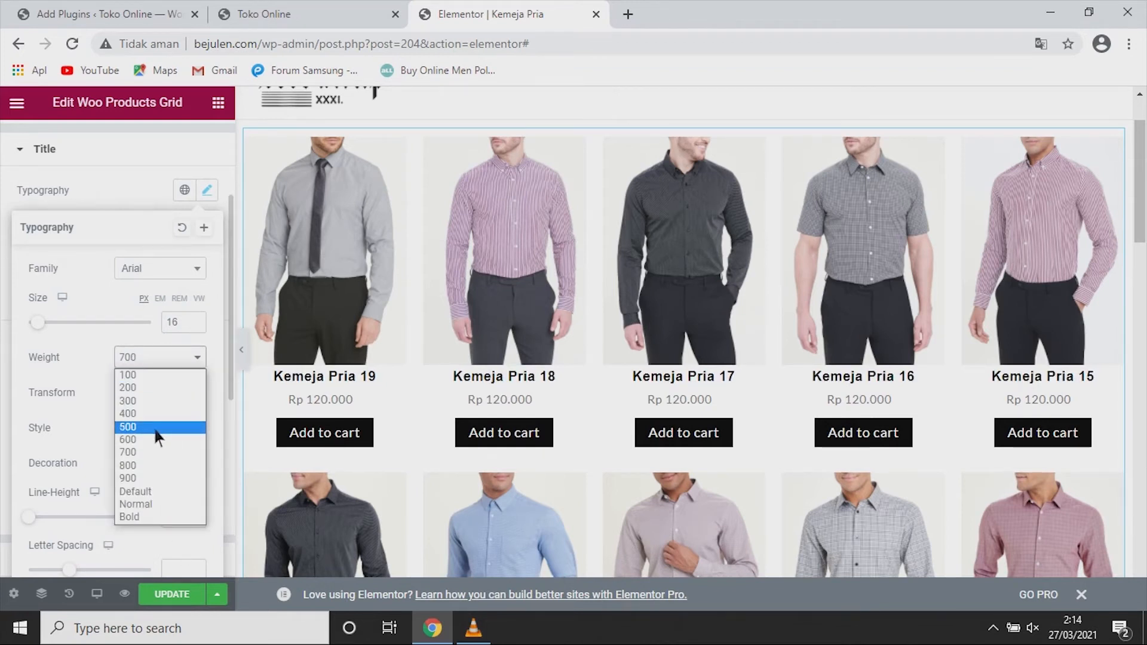
click(154, 428)
click(154, 361)
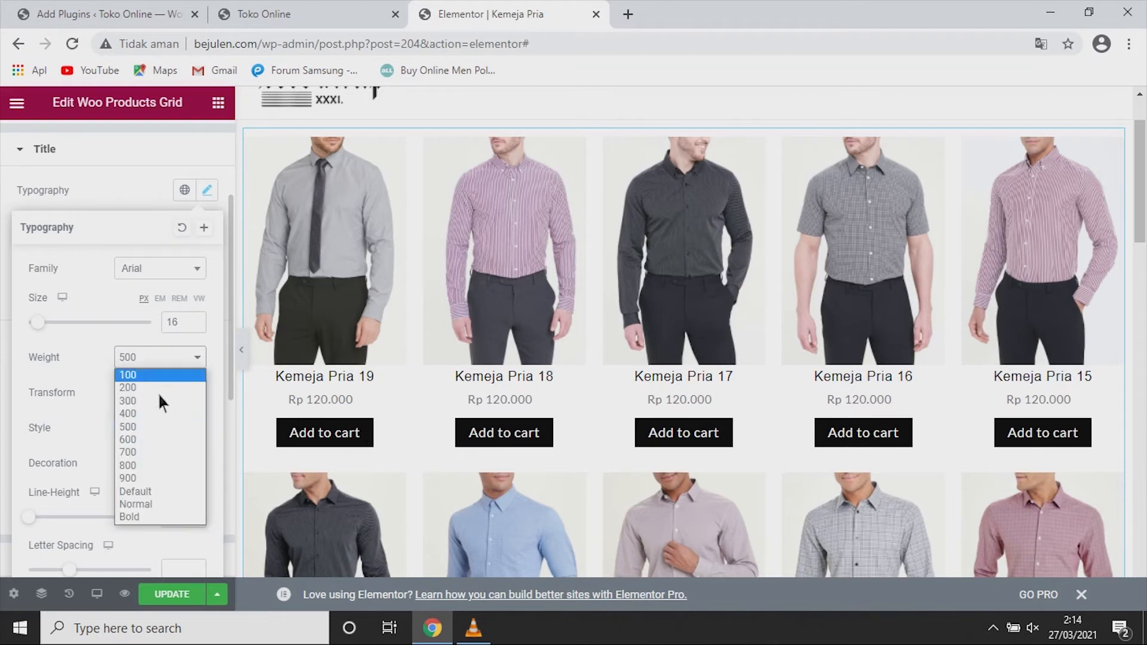
click(146, 441)
click(239, 359)
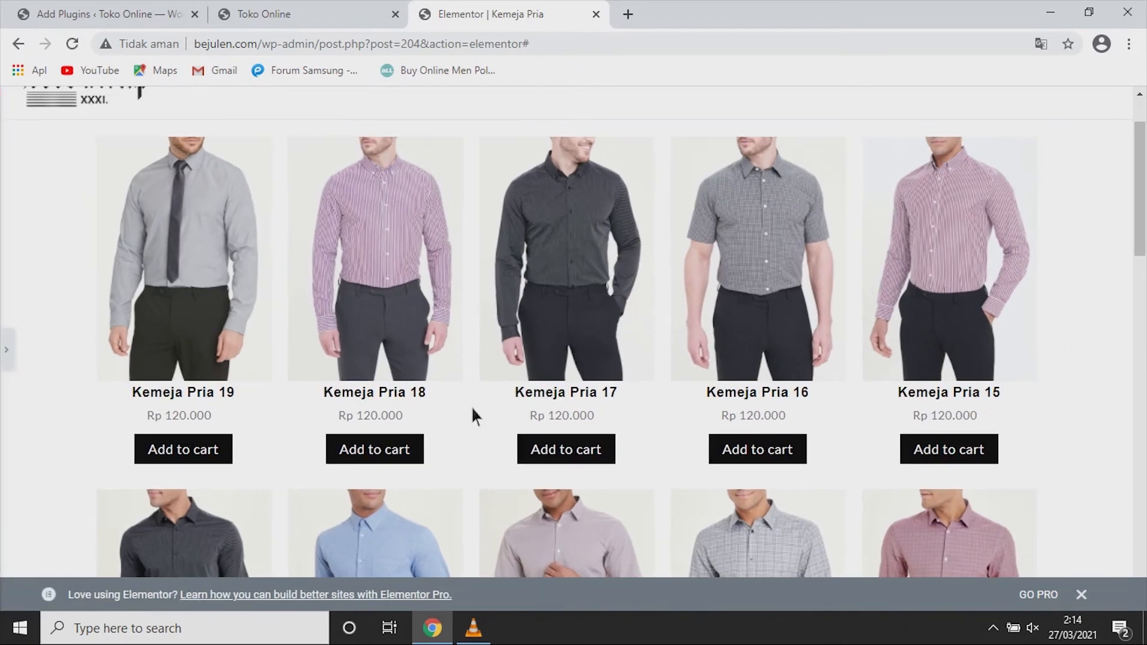
scroll(483, 406, down, 4)
scroll(482, 406, down, 8)
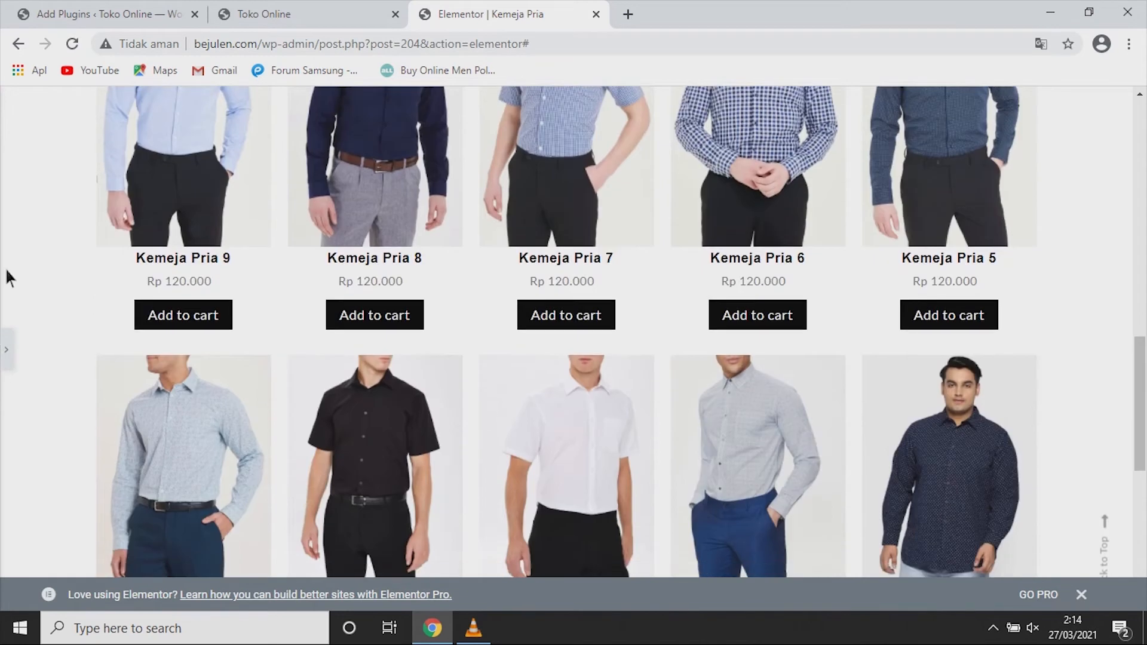
click(8, 351)
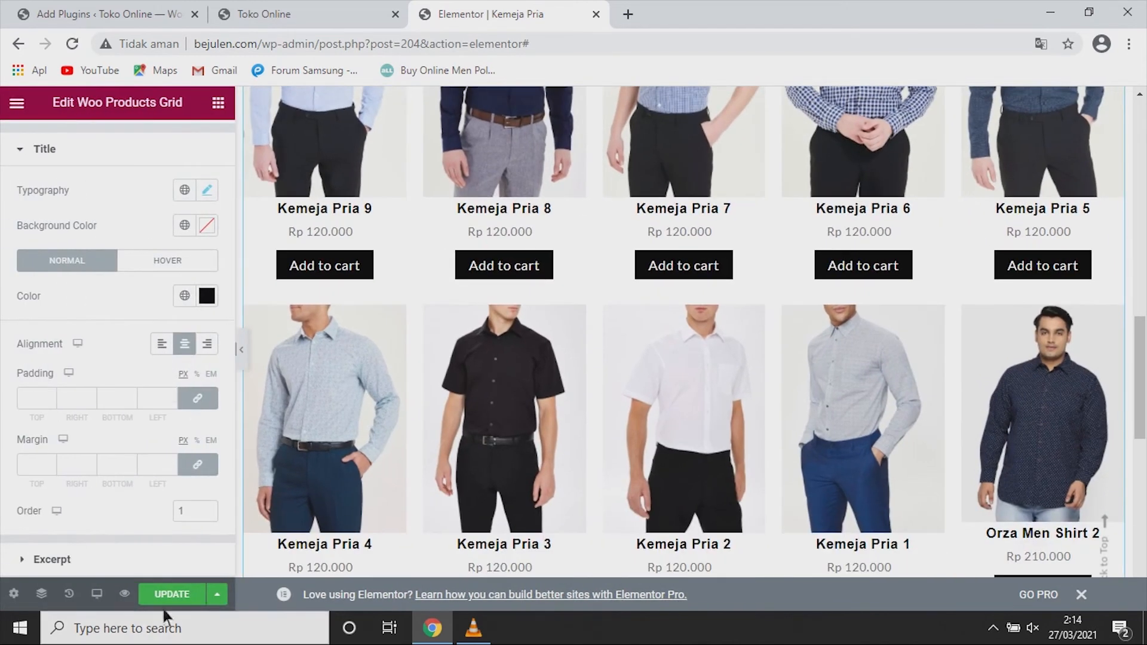
Step: Update the Kemeja Pria page and open its live preview
click(178, 594)
scroll(400, 375, down, 3)
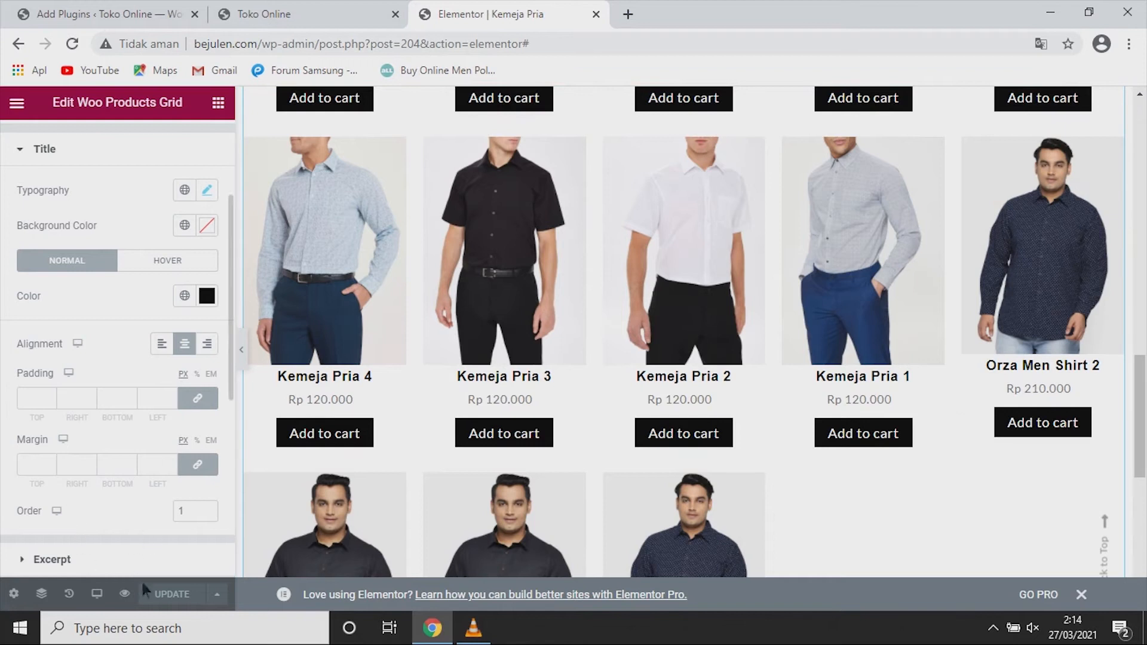
click(124, 594)
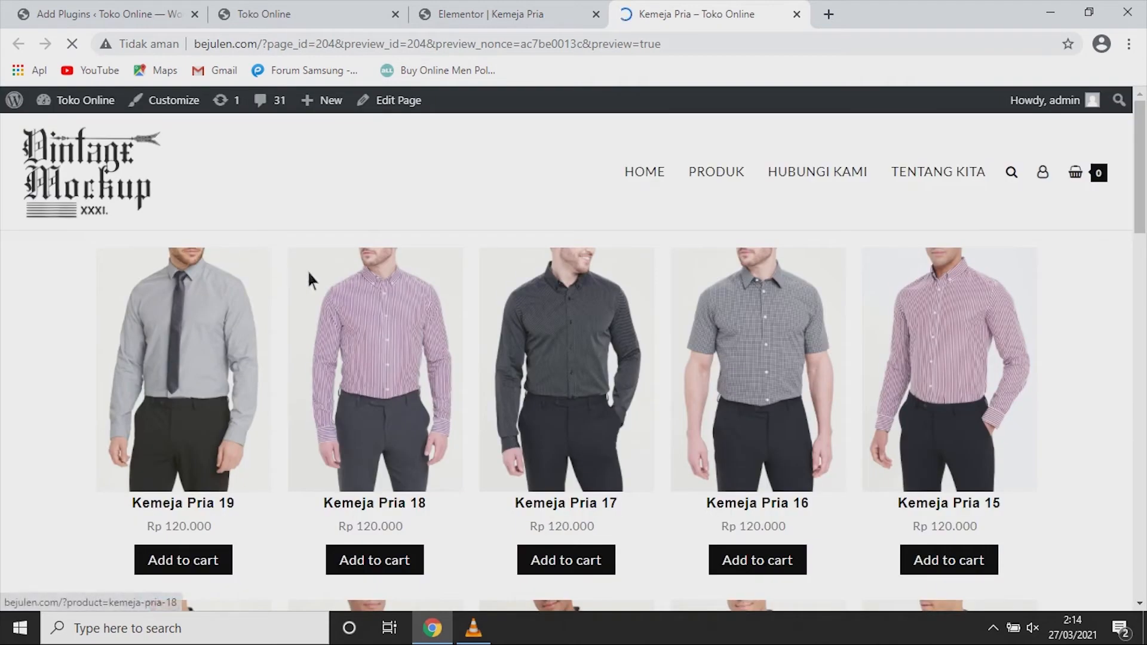
Step: Examine the product rows, titles, prices and cart buttons across the Kemeja Pria live preview, and close the preview
scroll(803, 297, down, 12)
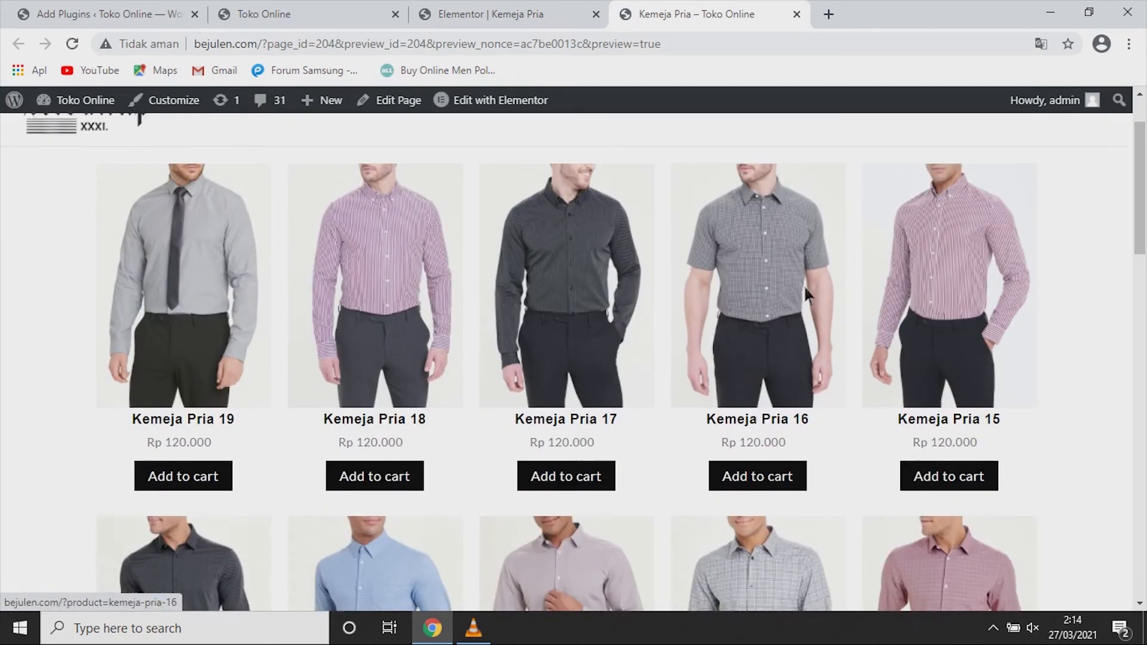
scroll(807, 291, down, 9)
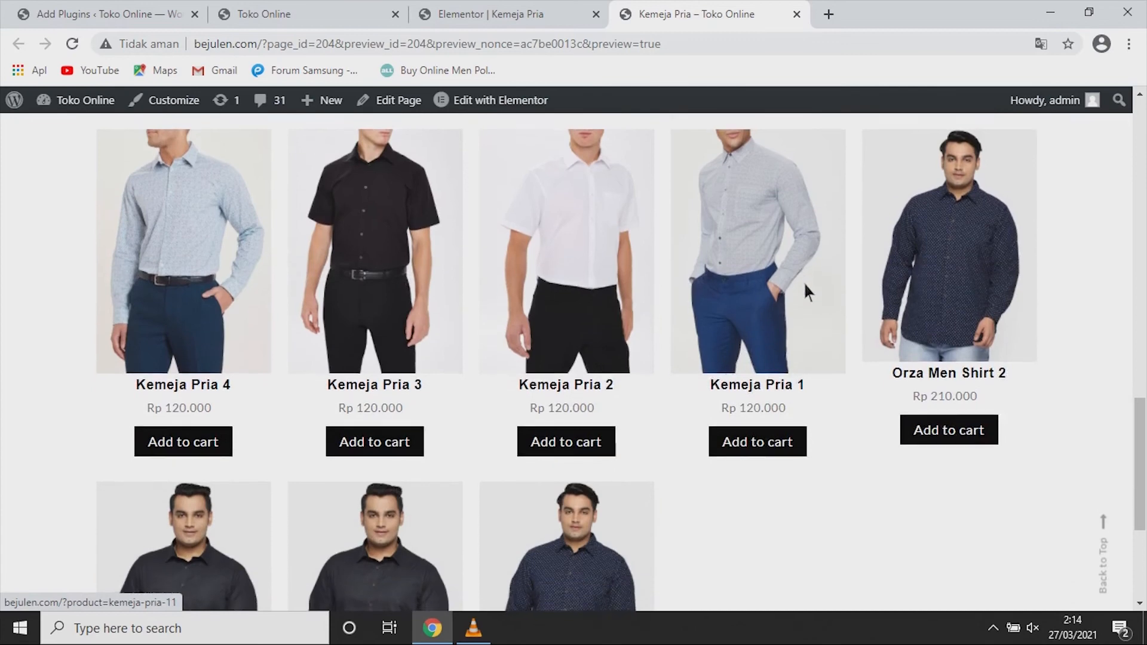
scroll(804, 293, up, 14)
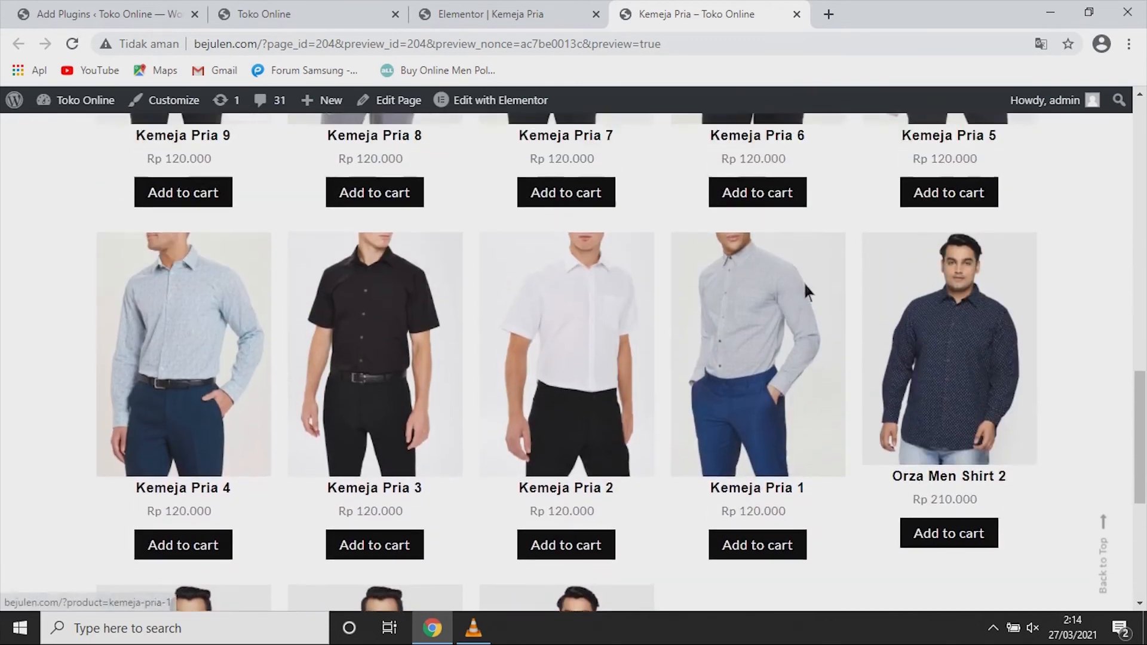
scroll(803, 293, up, 8)
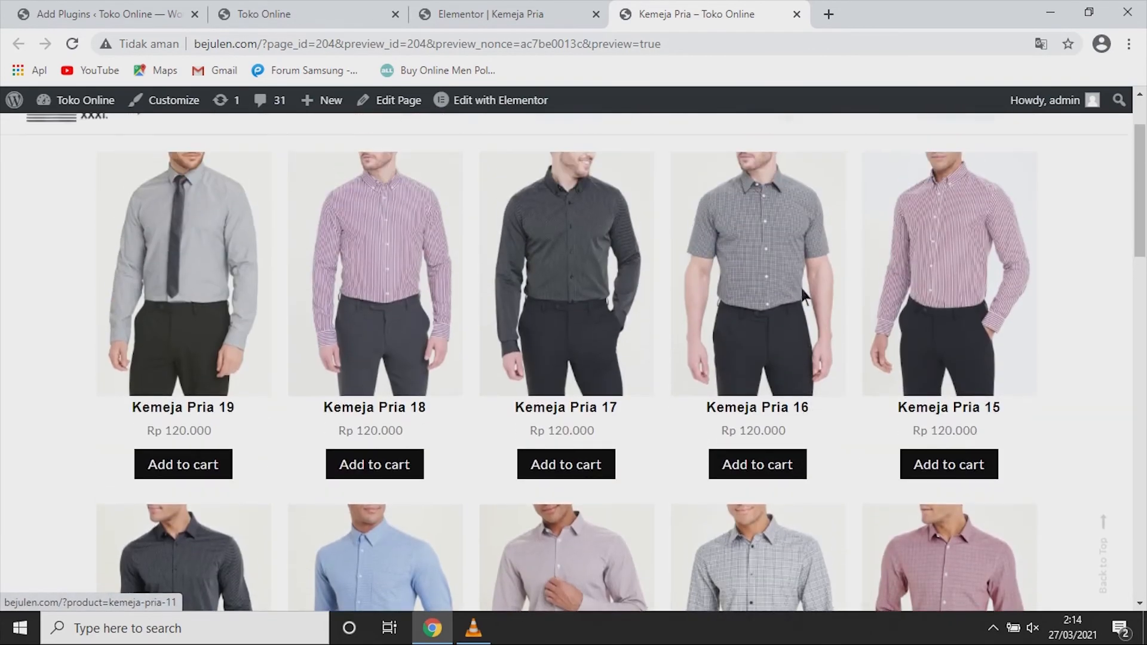
scroll(799, 290, down, 20)
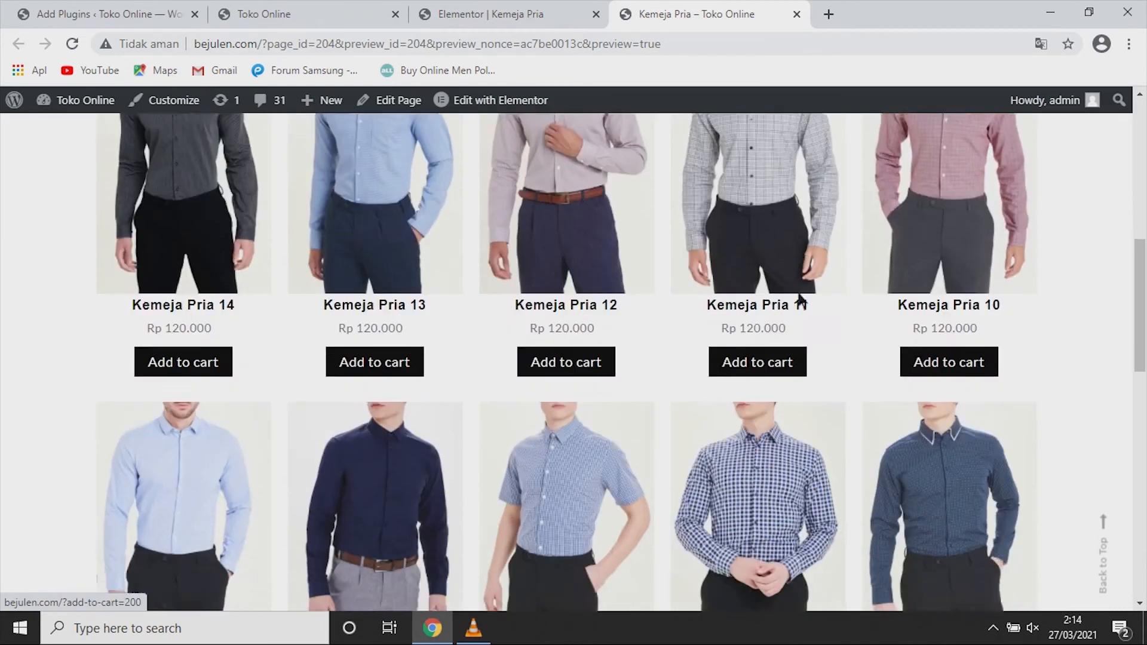
scroll(796, 303, down, 1)
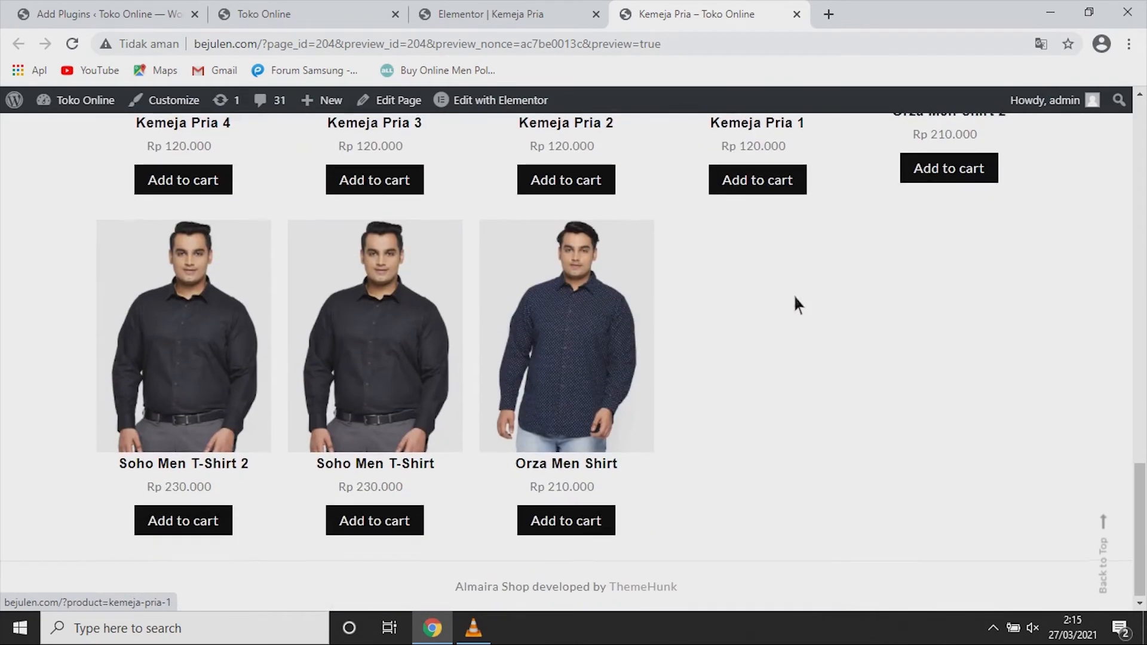
scroll(796, 302, up, 12)
scroll(798, 302, up, 10)
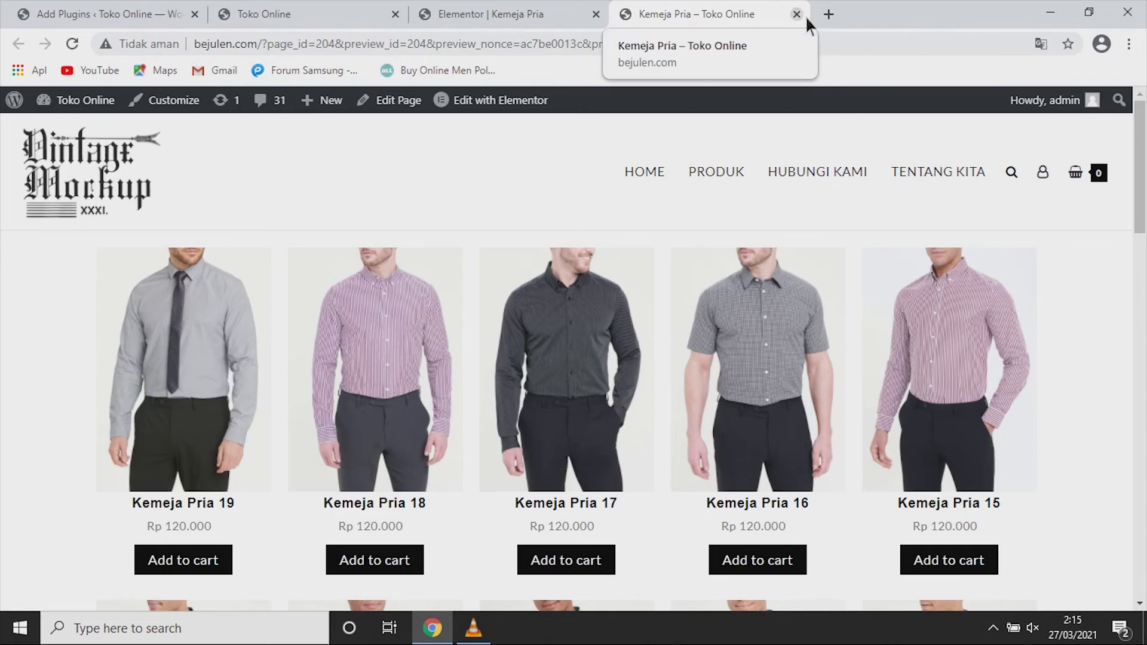
scroll(431, 344, down, 10)
scroll(422, 348, up, 10)
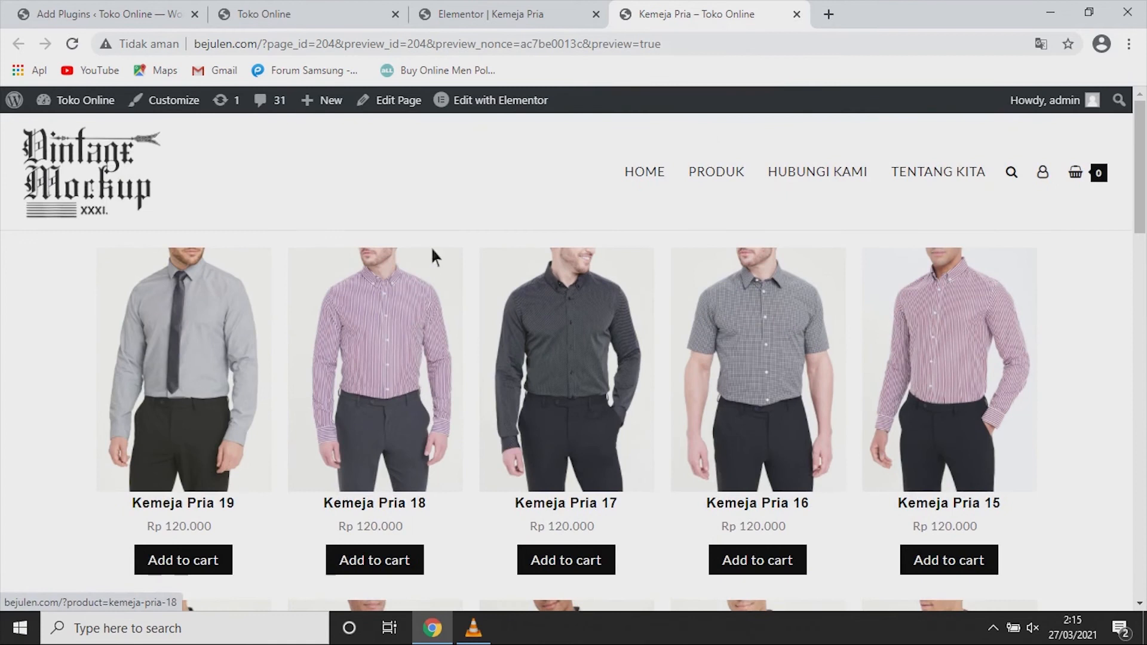
click(797, 14)
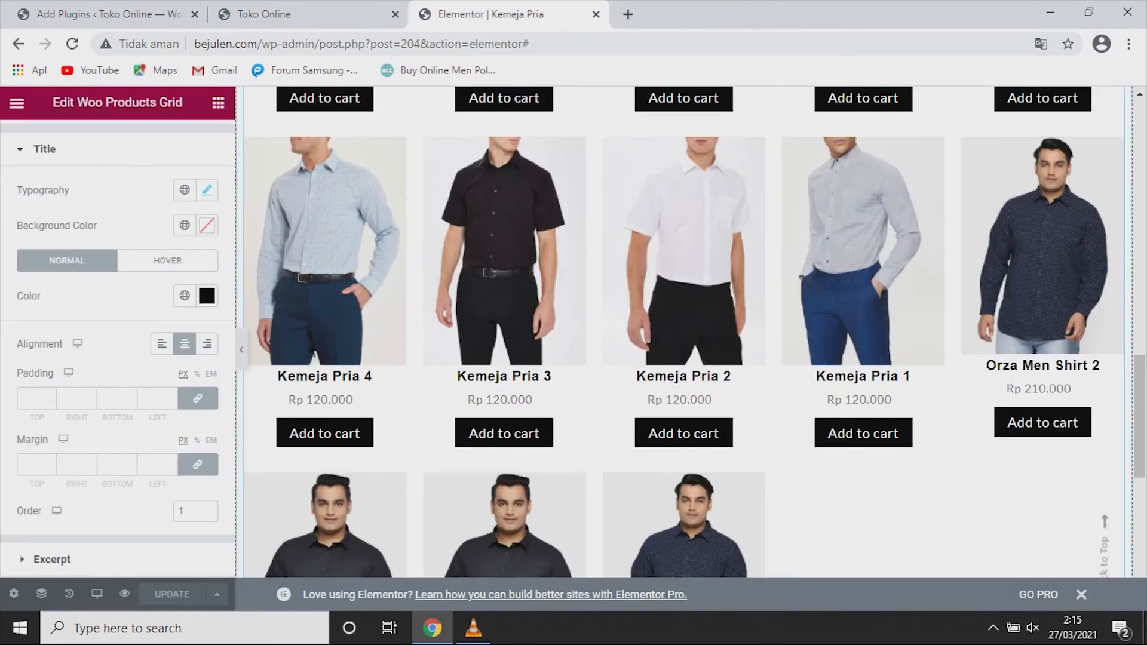
Step: Delete the existing products grid from the Kemeja Pria page
scroll(292, 343, up, 15)
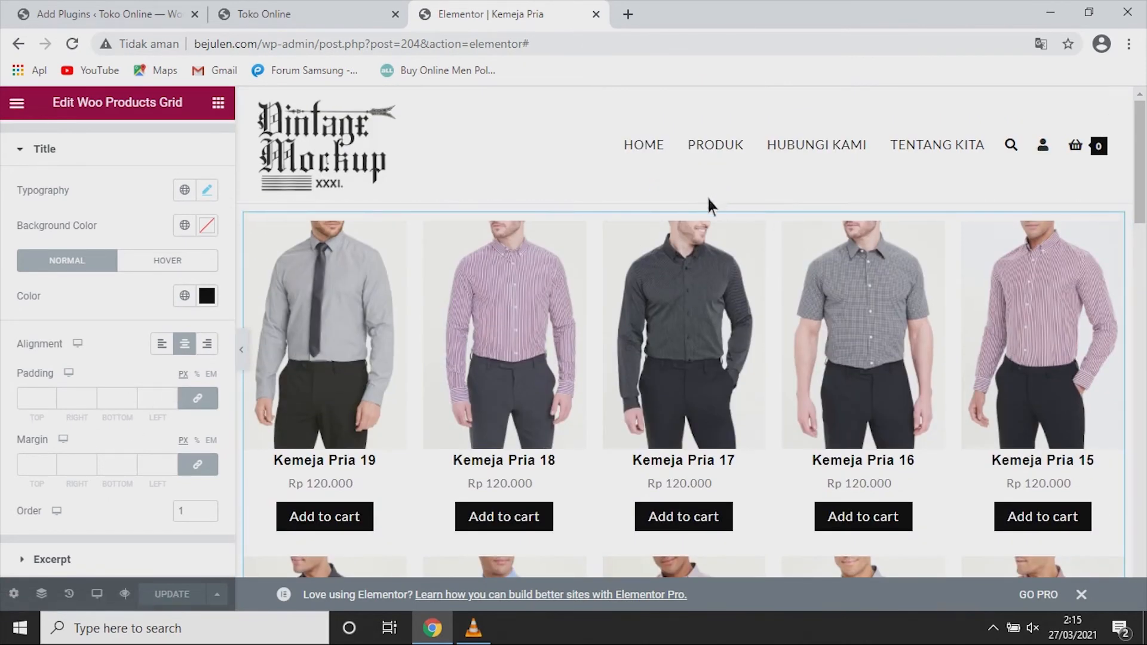
mouse_move(704, 206)
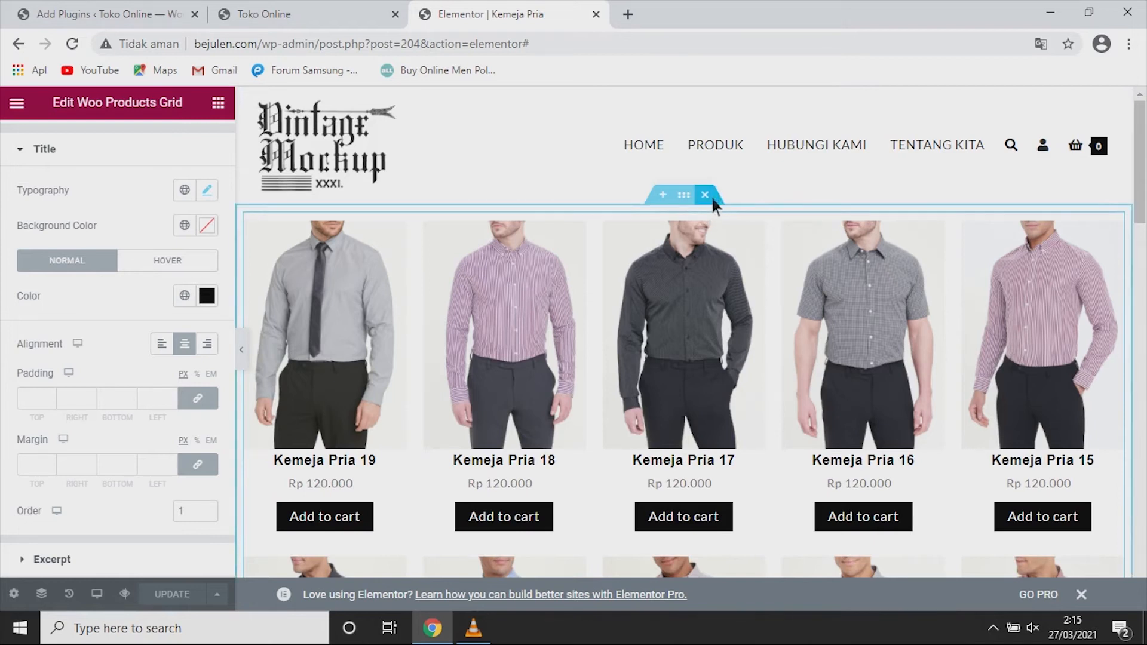
key(Delete)
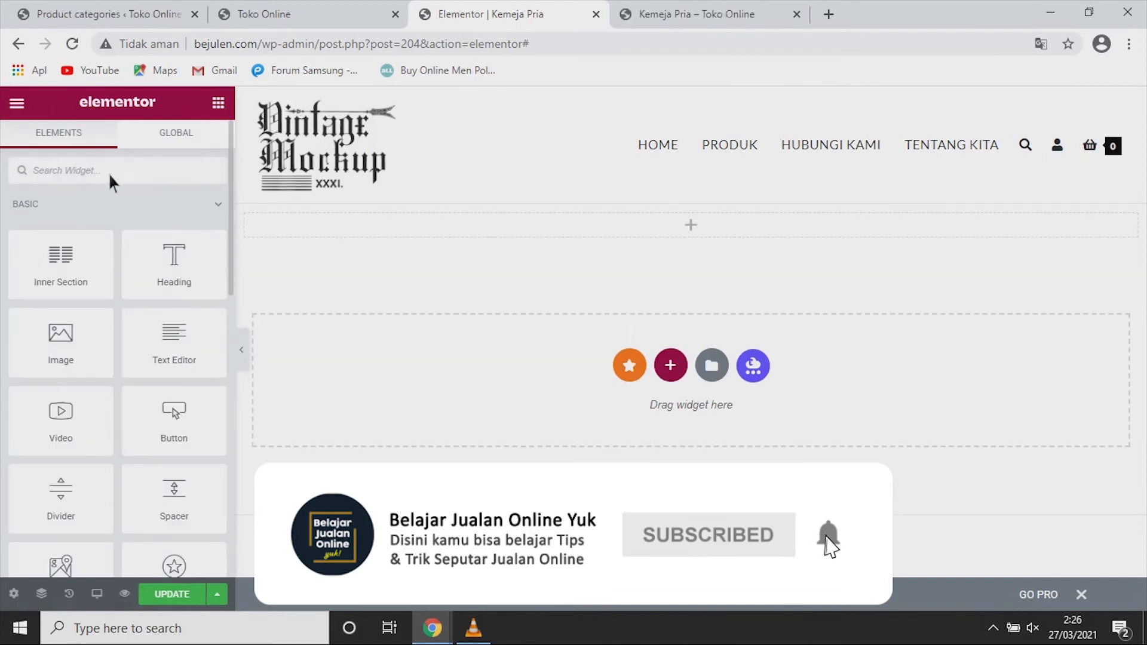
Step: Search the widgets for "grid" and add a Woo Products Grid to the empty section below the site header
click(109, 173)
text(grid)
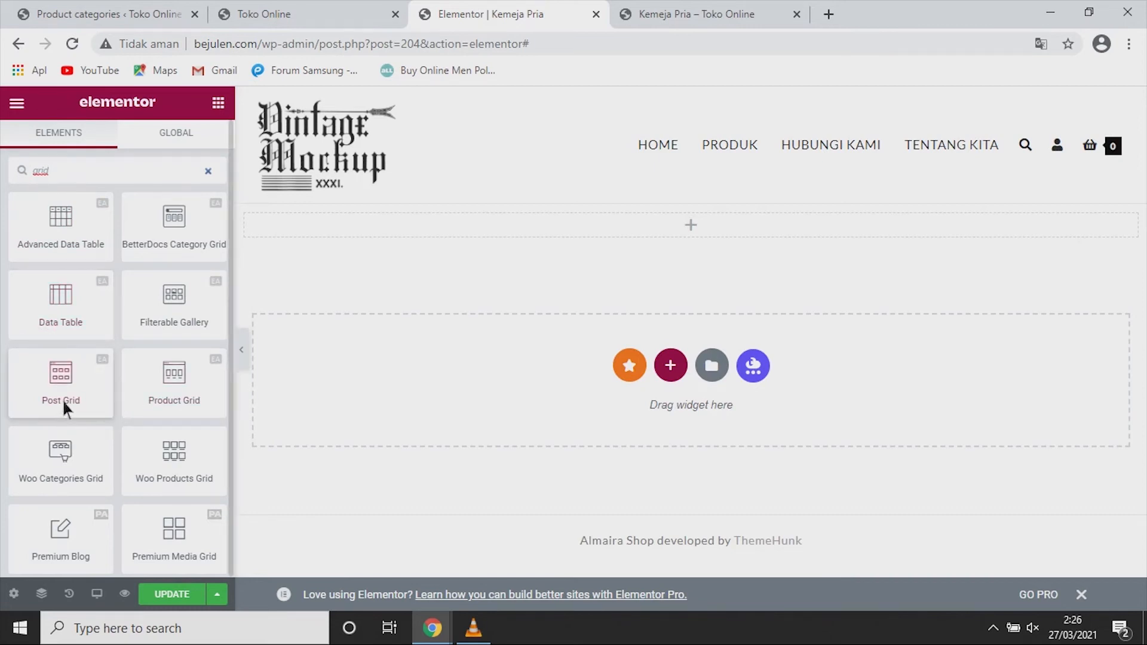
drag(181, 455, 6, 538)
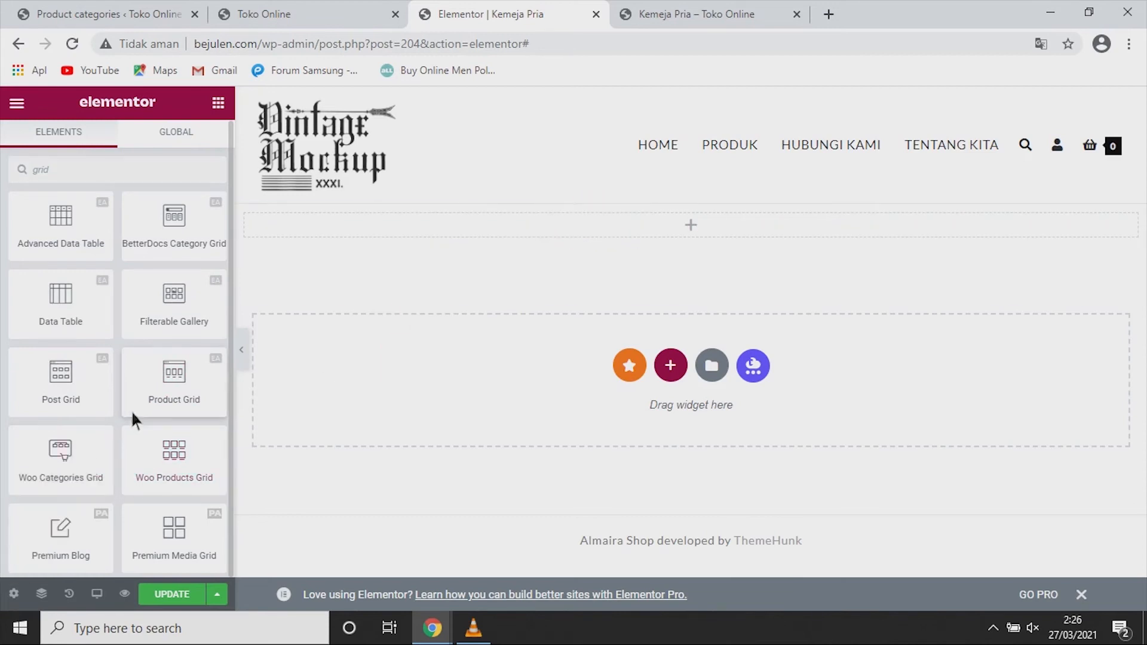
drag(182, 478, 579, 228)
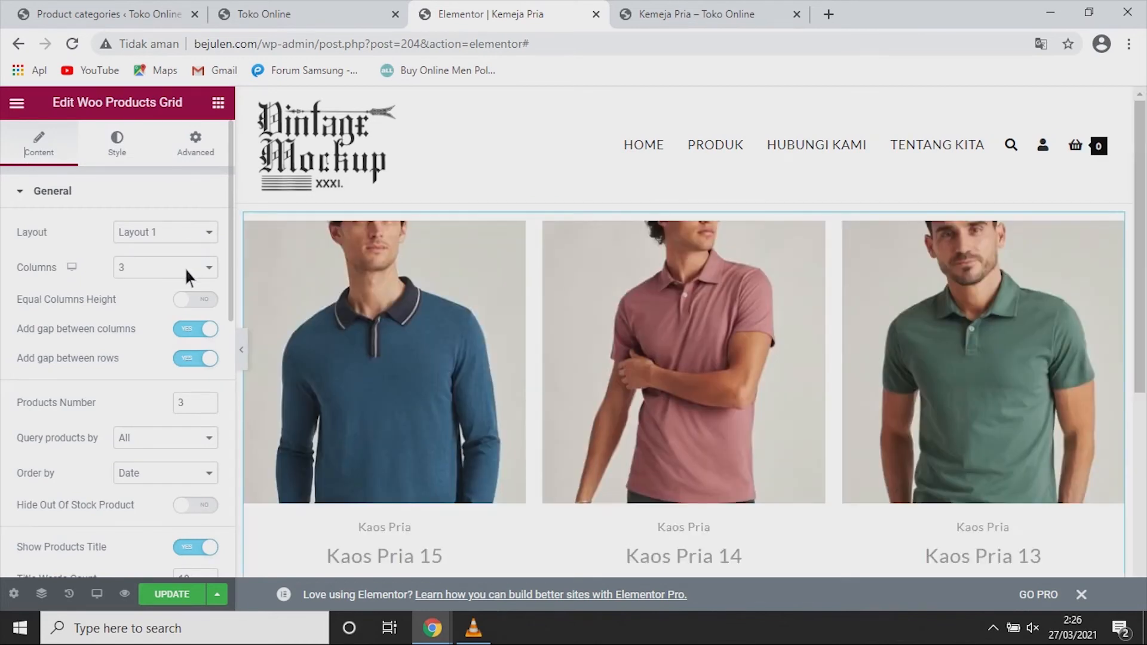
Step: Set the products grid to 4 columns and 20 products
click(185, 268)
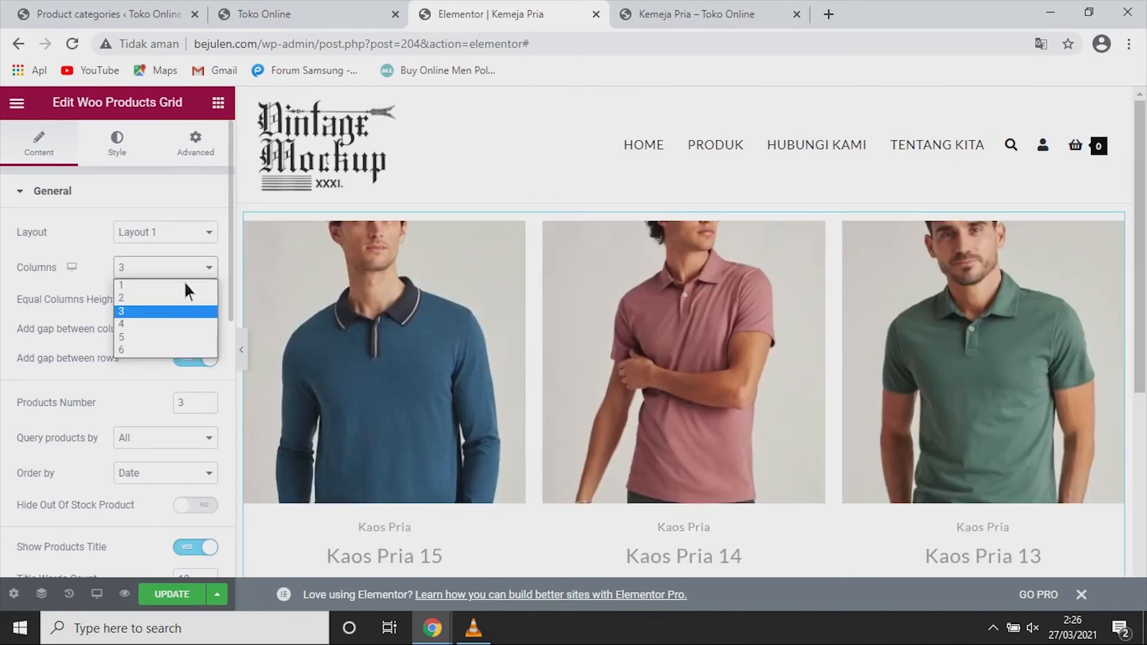
click(172, 325)
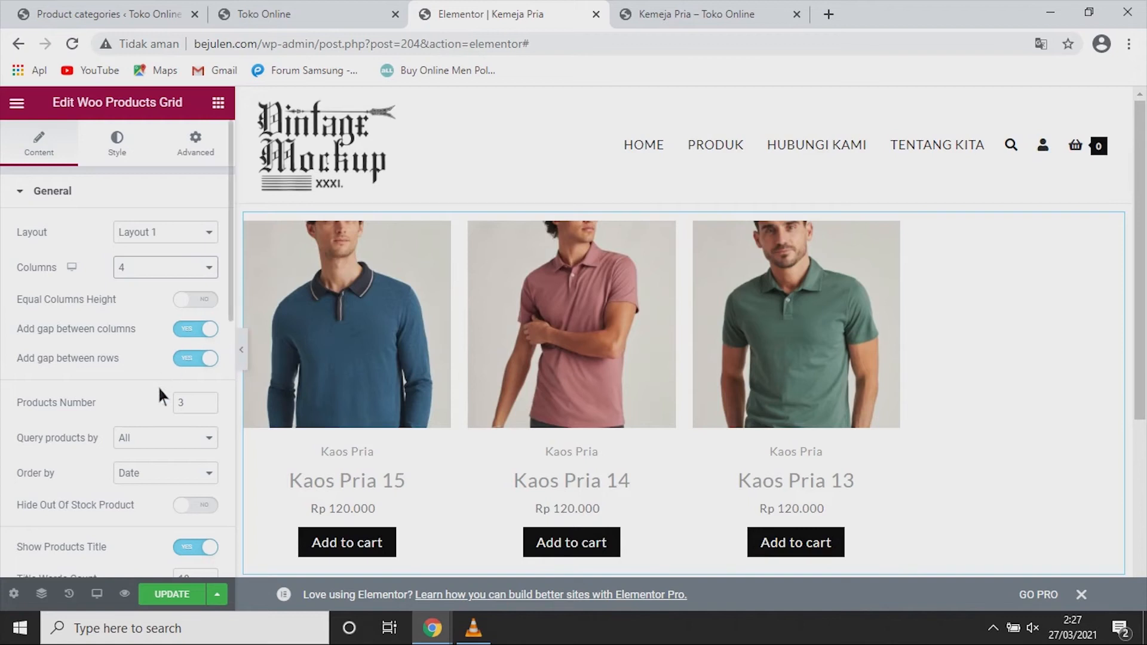
double_click(196, 405)
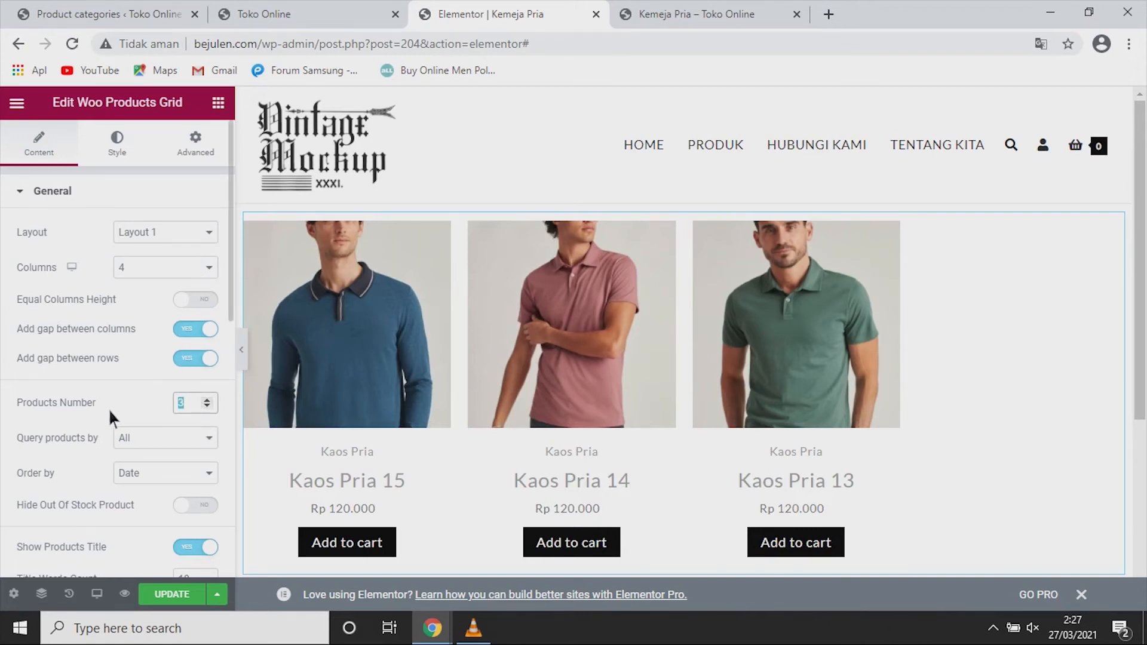
text(20)
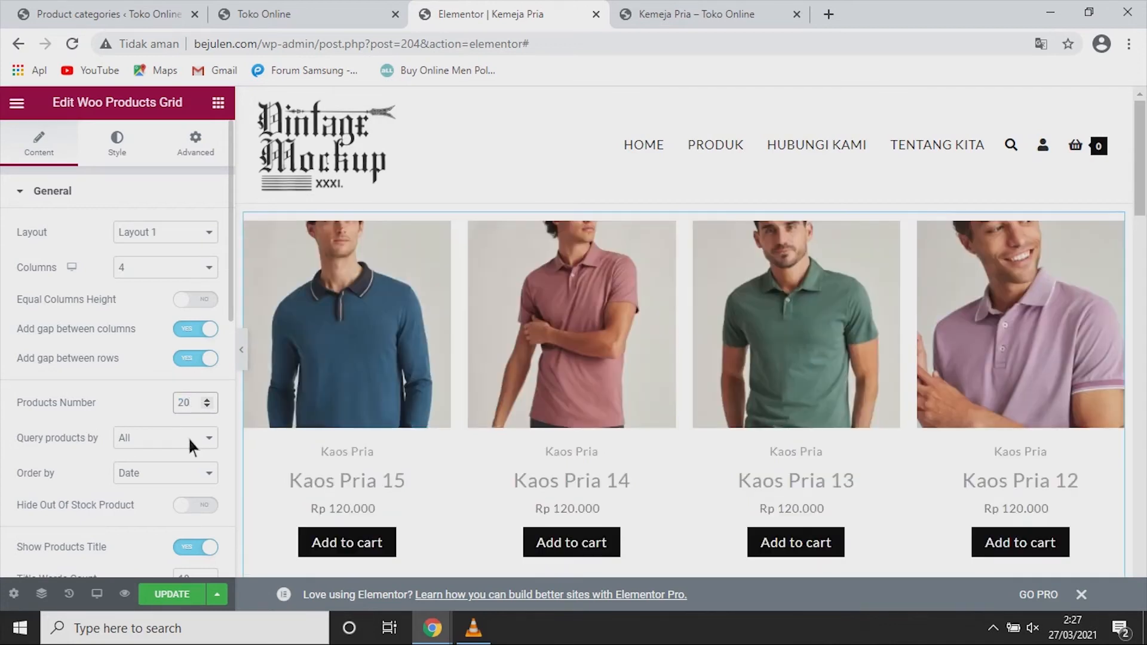
Step: Query the grid's products by category and choose the Kemeja Pria category
click(188, 438)
click(177, 507)
scroll(148, 347, down, 3)
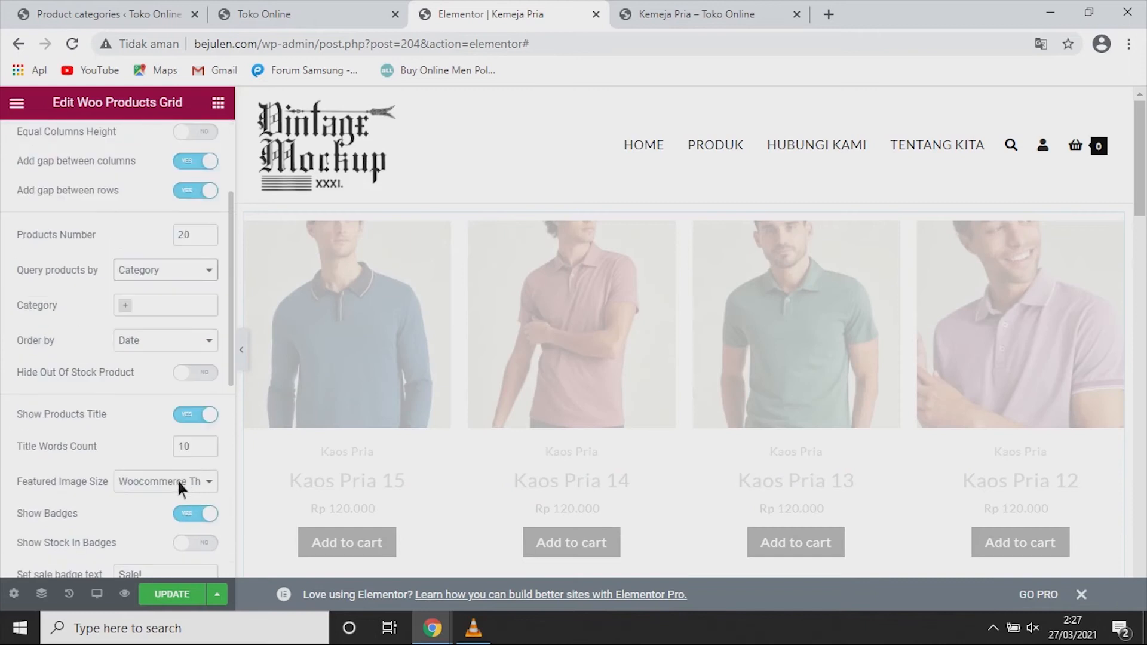
click(177, 307)
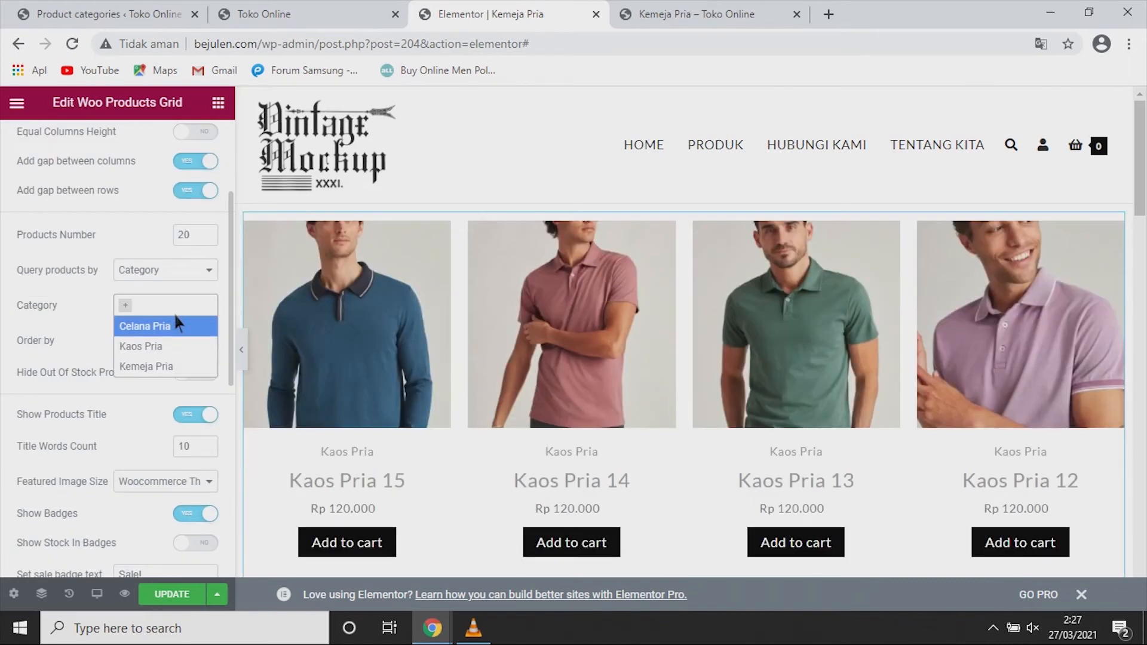
click(149, 367)
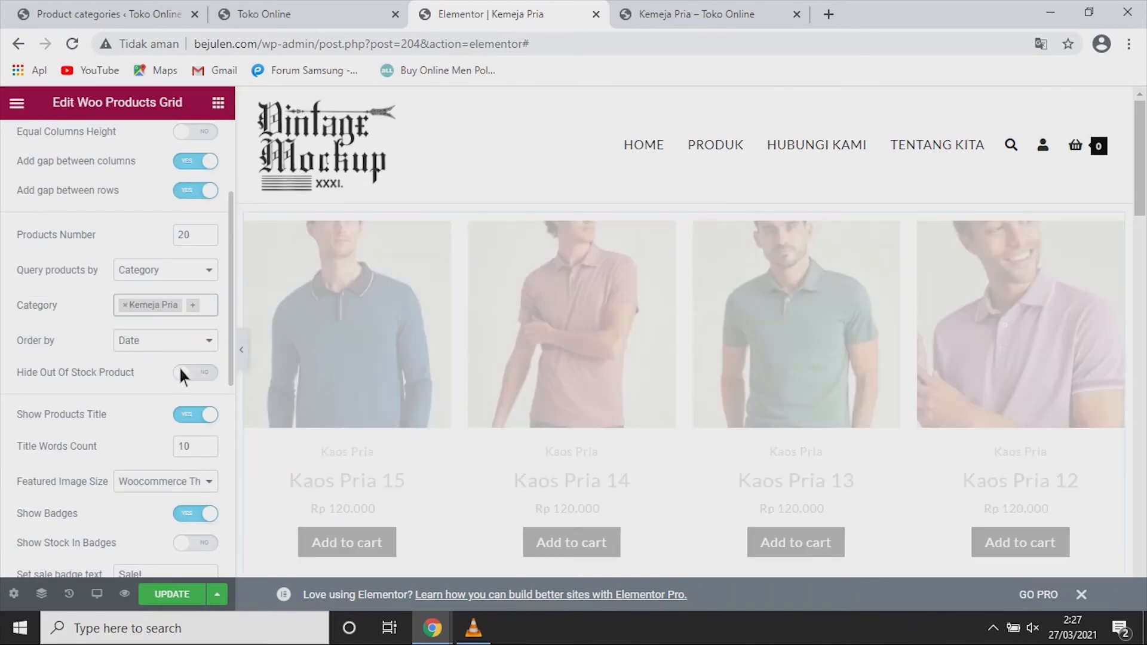
Step: Set the grid's featured image size to Woocommerce Single (600x0)
scroll(175, 451, down, 6)
scroll(179, 451, up, 3)
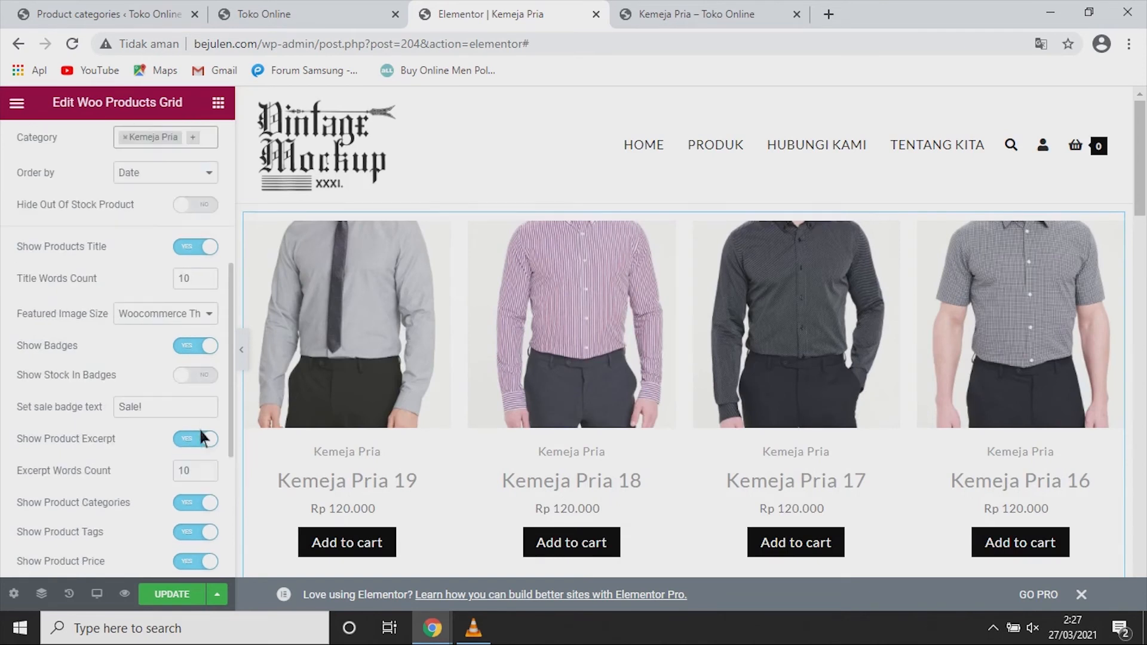
click(192, 313)
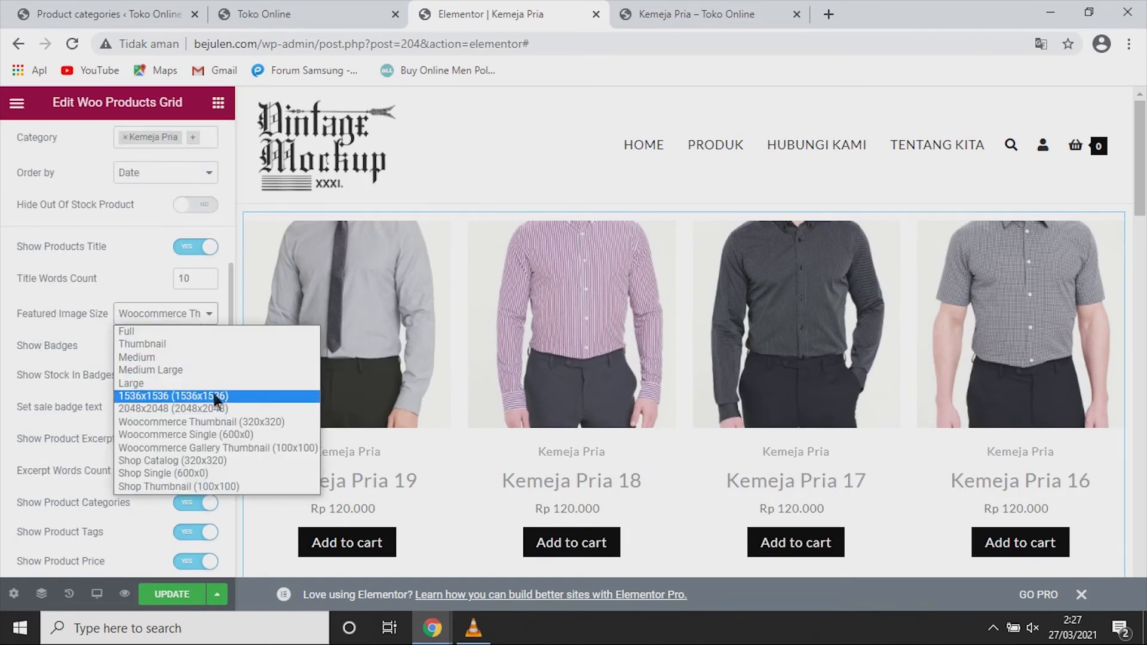
click(221, 435)
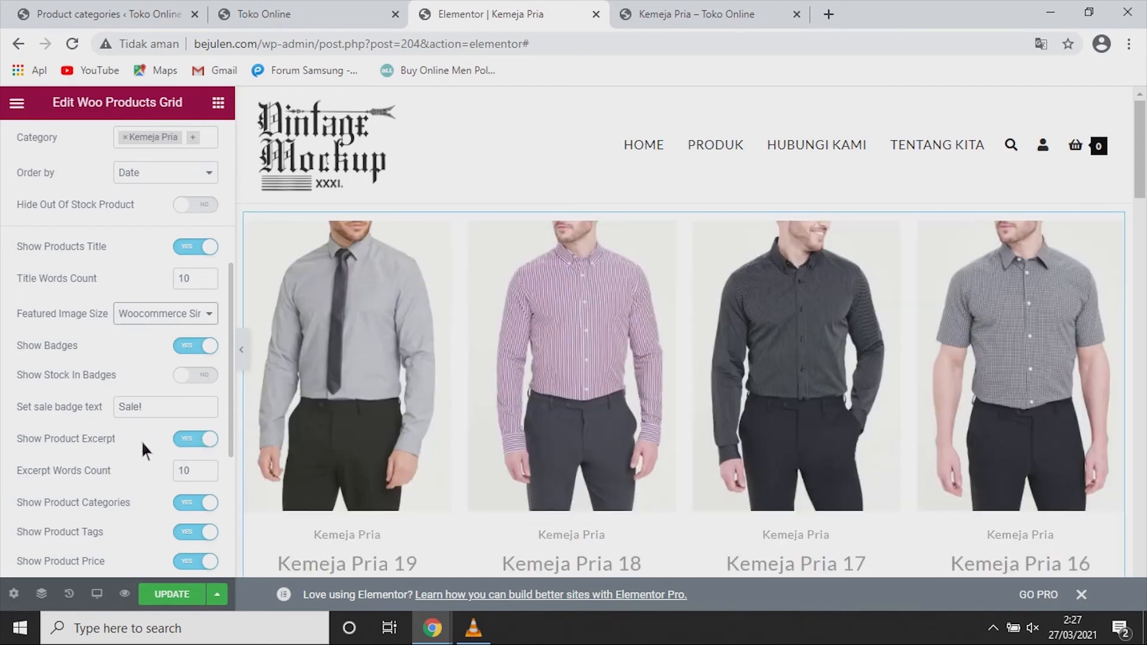
Step: Hide the product categories in the grid and update the Kemeja Pria page
scroll(148, 448, down, 1)
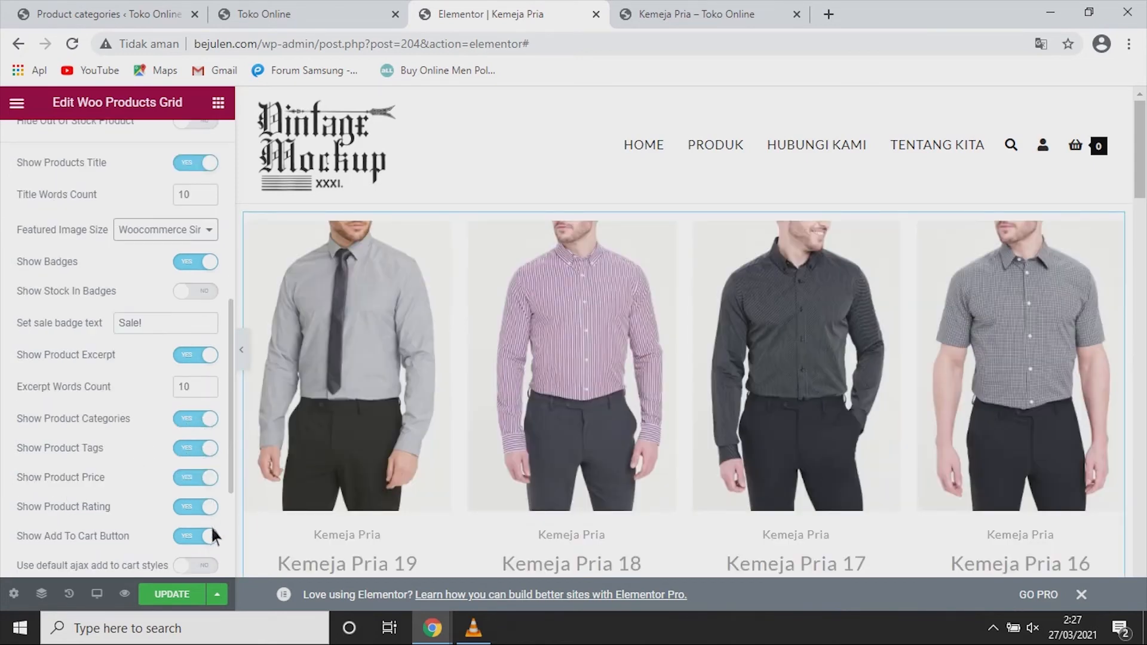
click(195, 418)
scroll(283, 441, down, 3)
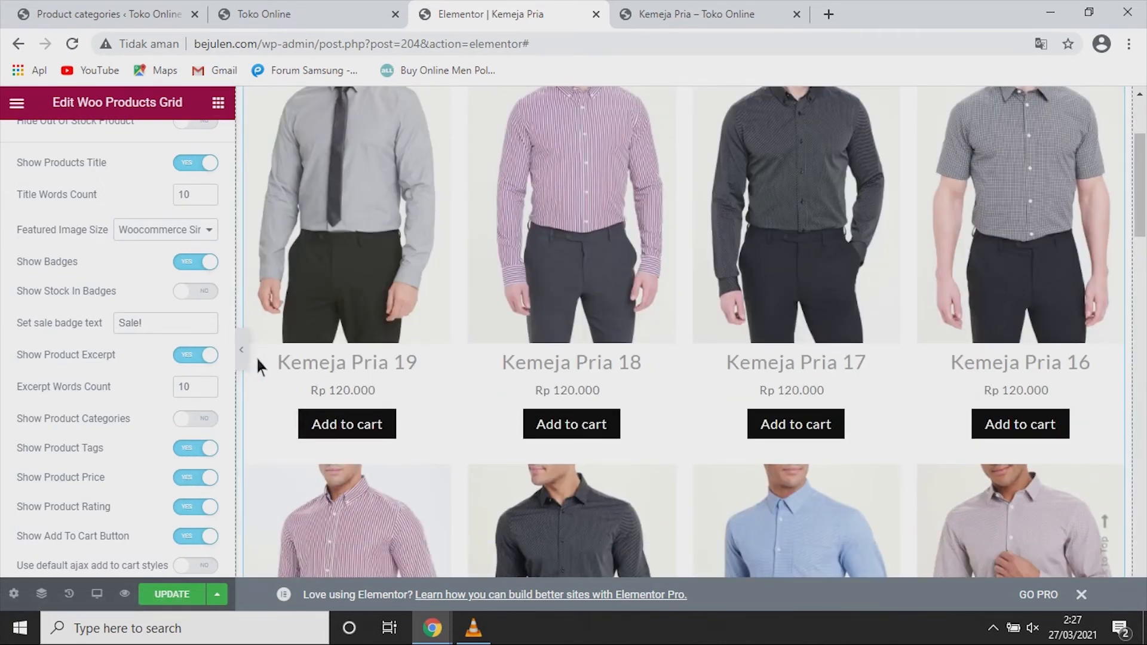
click(184, 599)
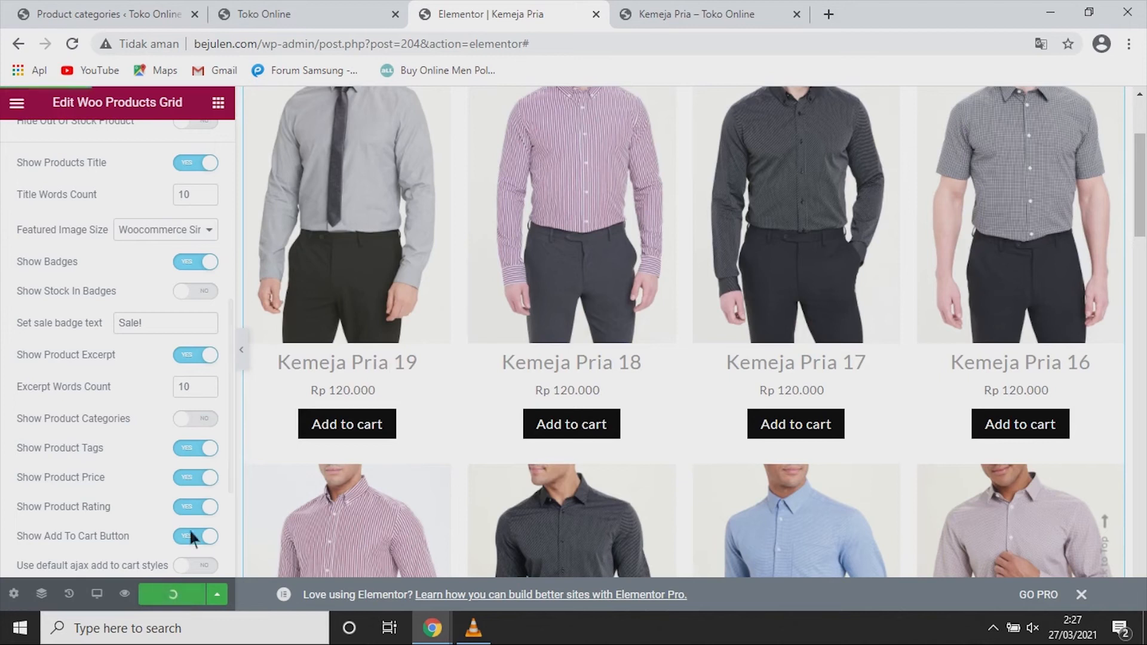
Step: Examine the four-column Kemeja Pria product grid from first to last row at full page width
click(242, 349)
scroll(597, 358, down, 10)
scroll(583, 395, down, 10)
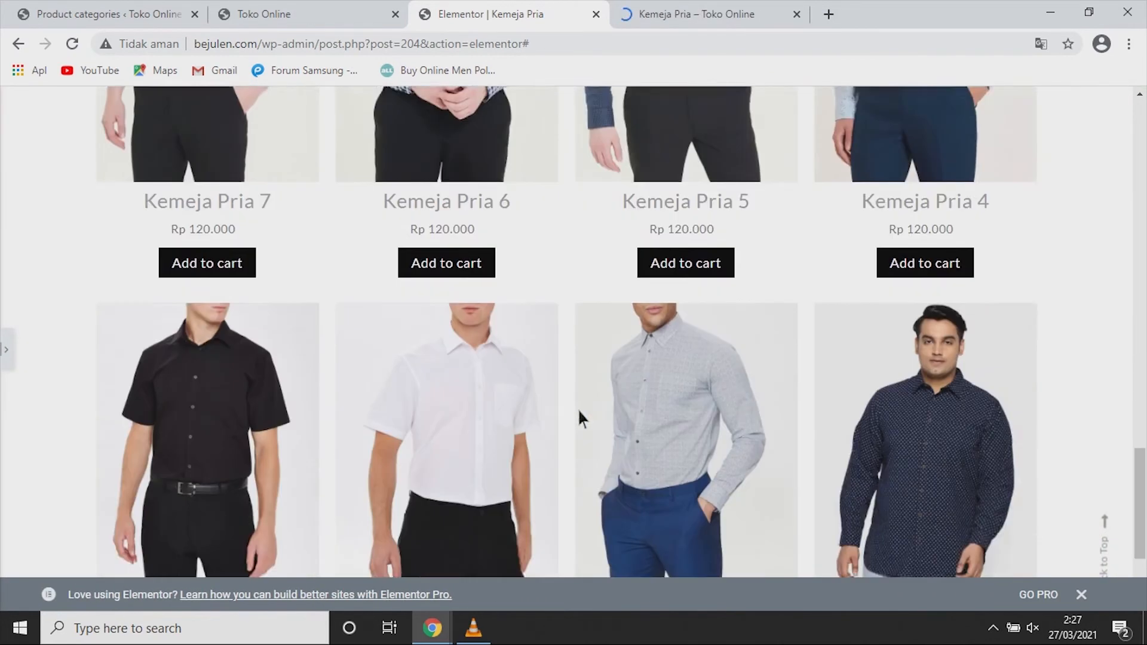
scroll(574, 435, up, 4)
scroll(575, 440, down, 4)
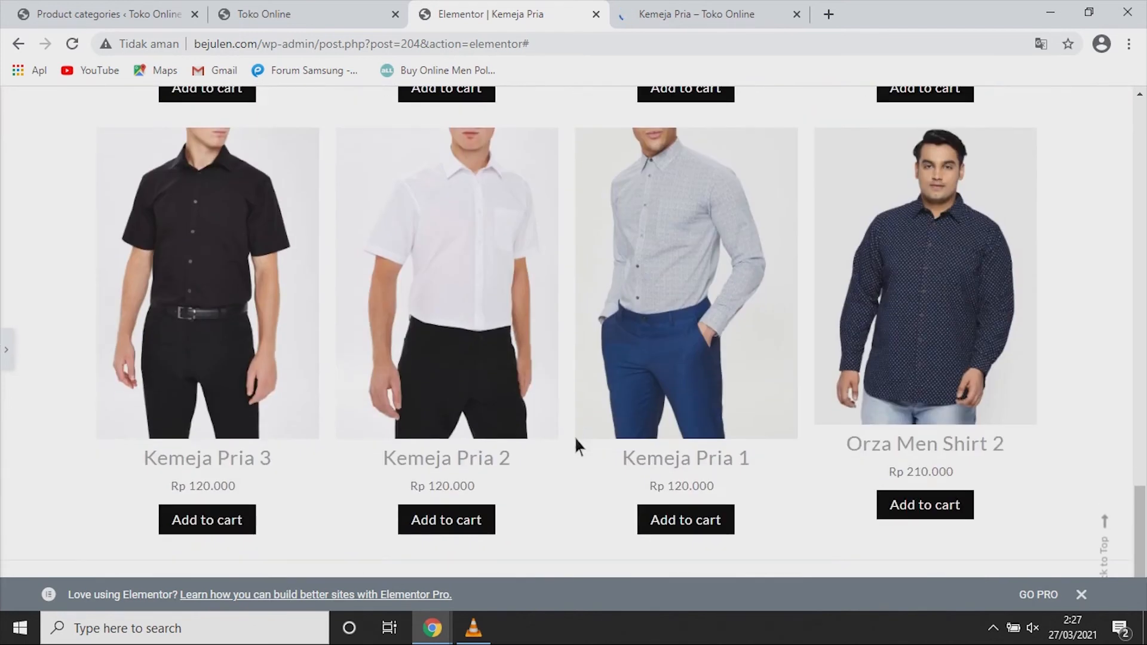
scroll(575, 441, up, 20)
scroll(575, 436, up, 8)
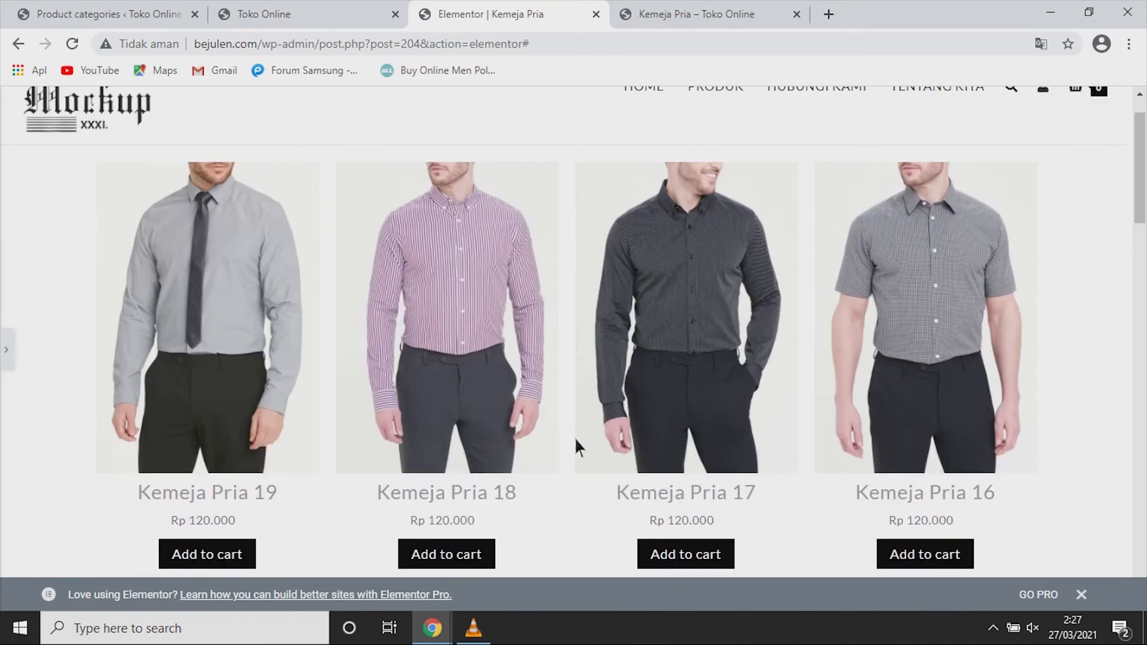
click(6, 350)
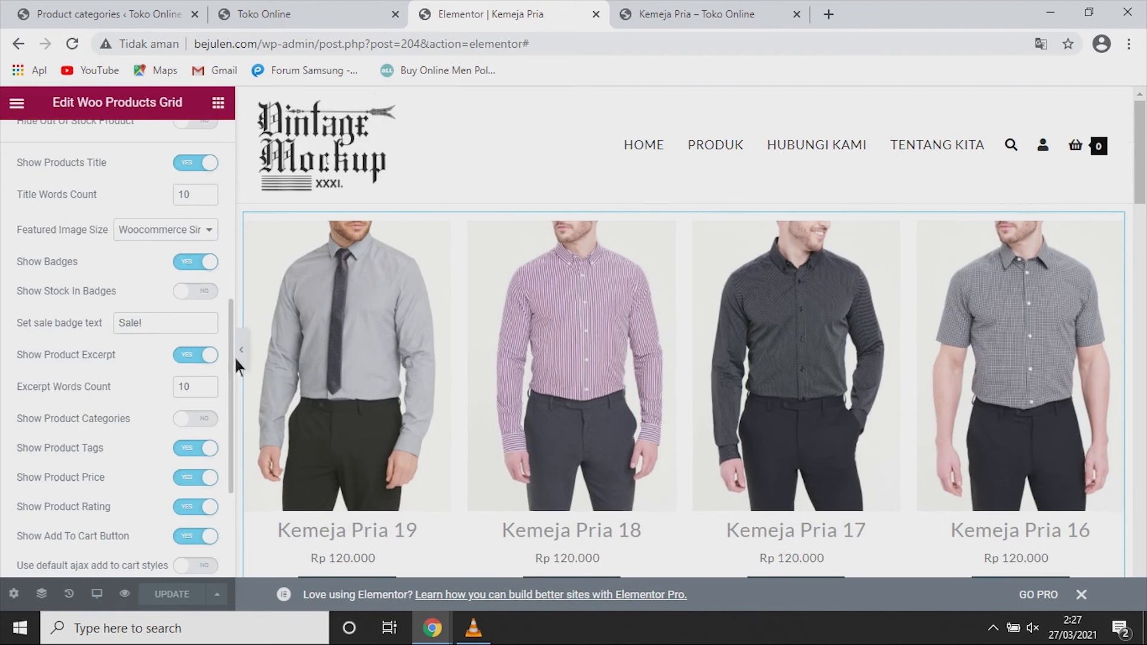
click(249, 352)
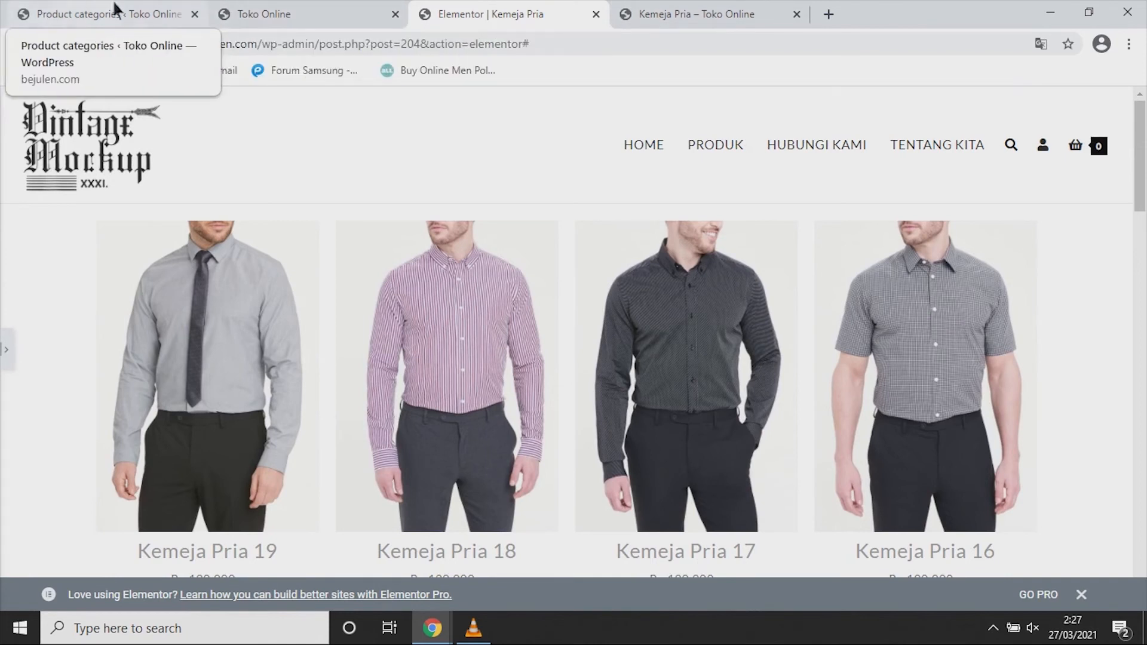
Step: Add a new page titled Celana Pria and close the two Kemeja Pria browser tabs
click(95, 12)
scroll(78, 244, up, 5)
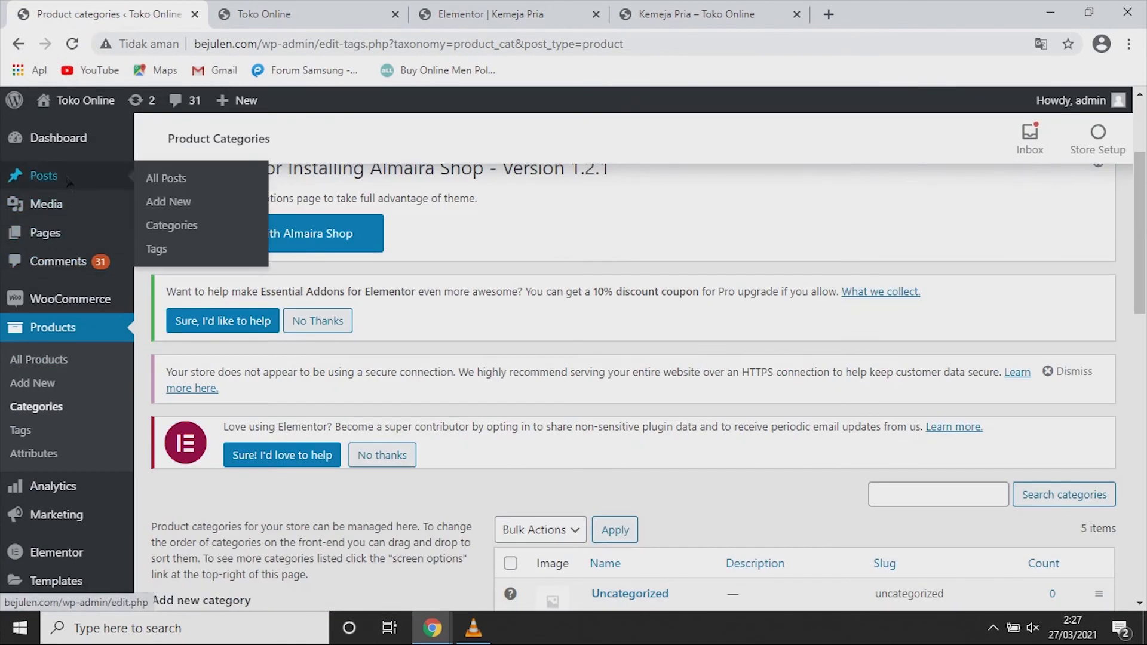
mouse_move(150, 238)
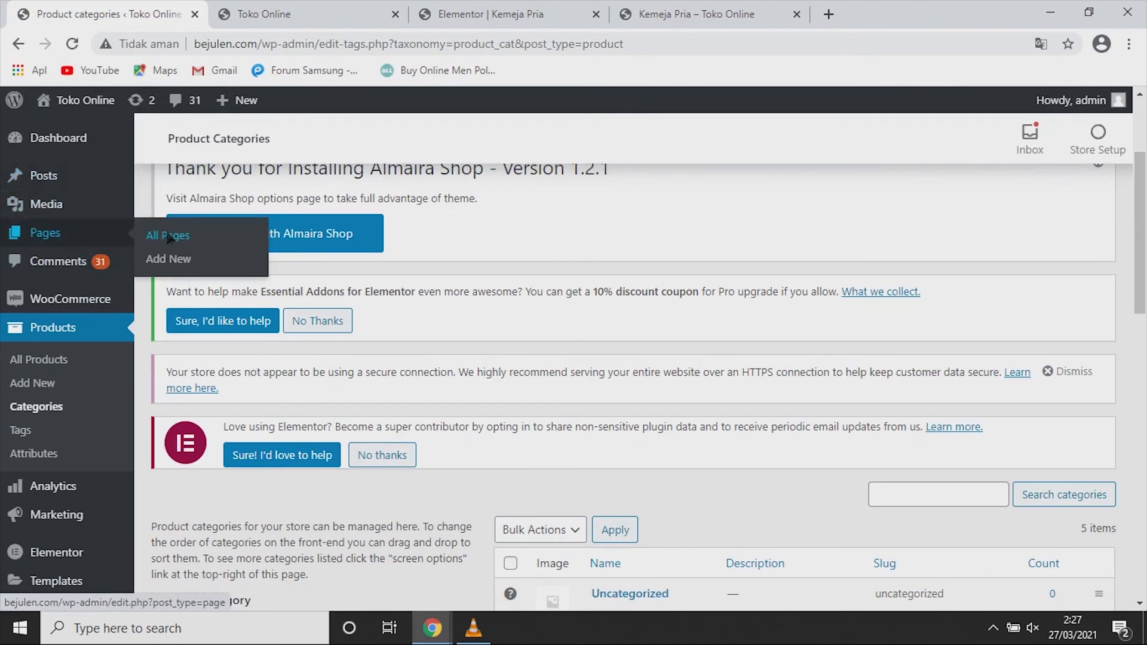
click(168, 258)
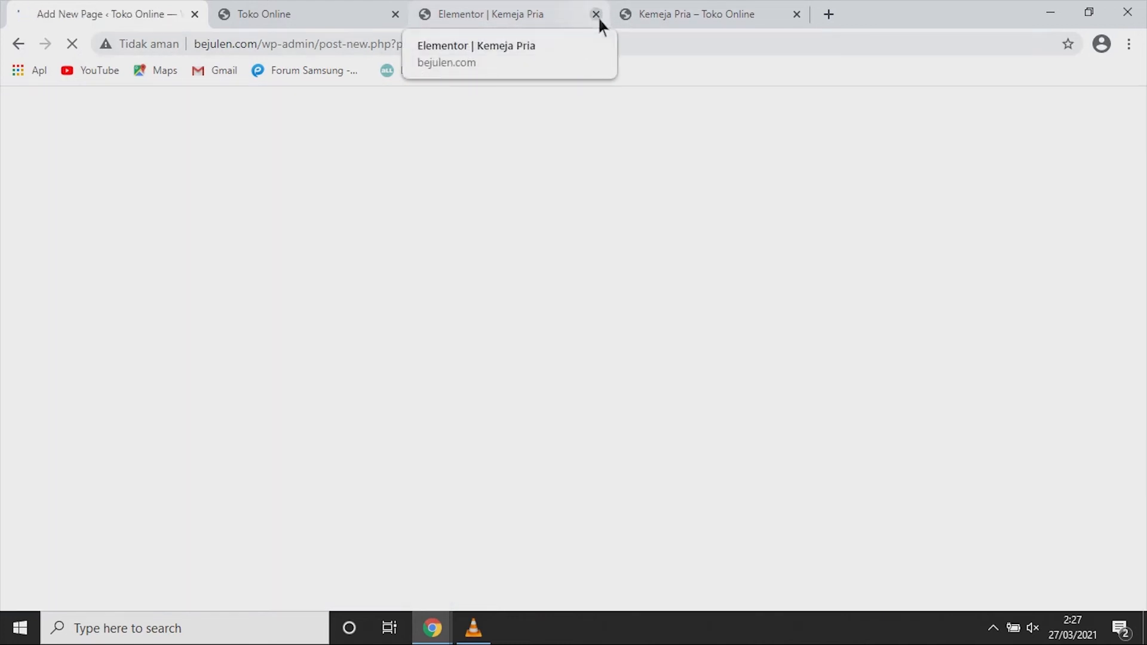
click(596, 15)
click(596, 15)
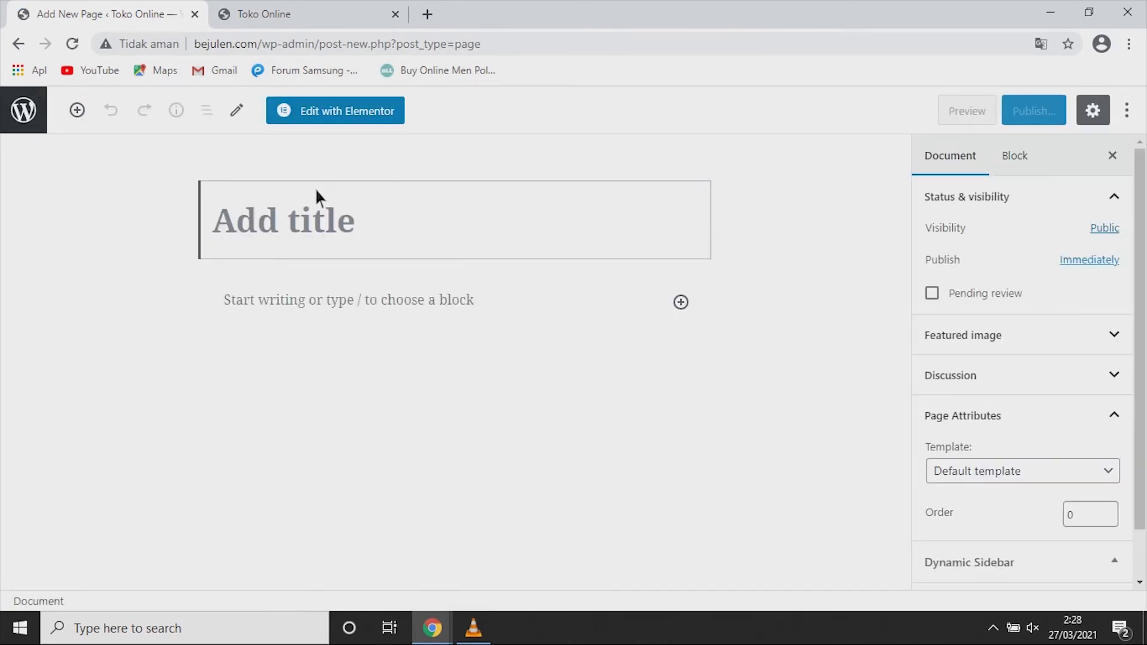
text(Celana)
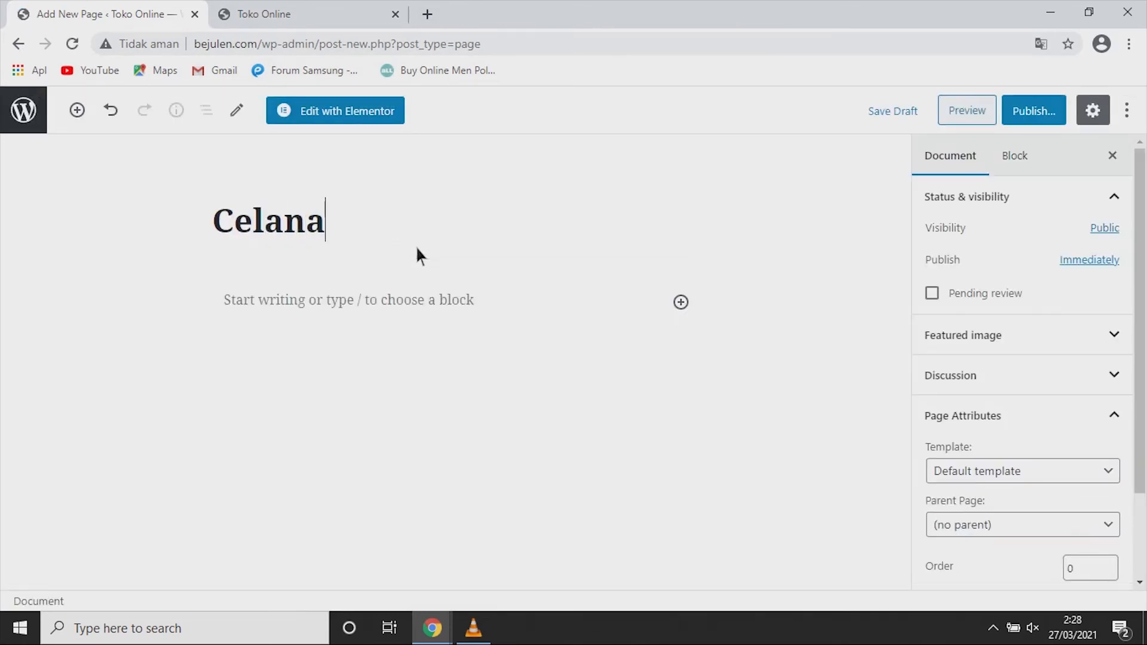
text( Pria)
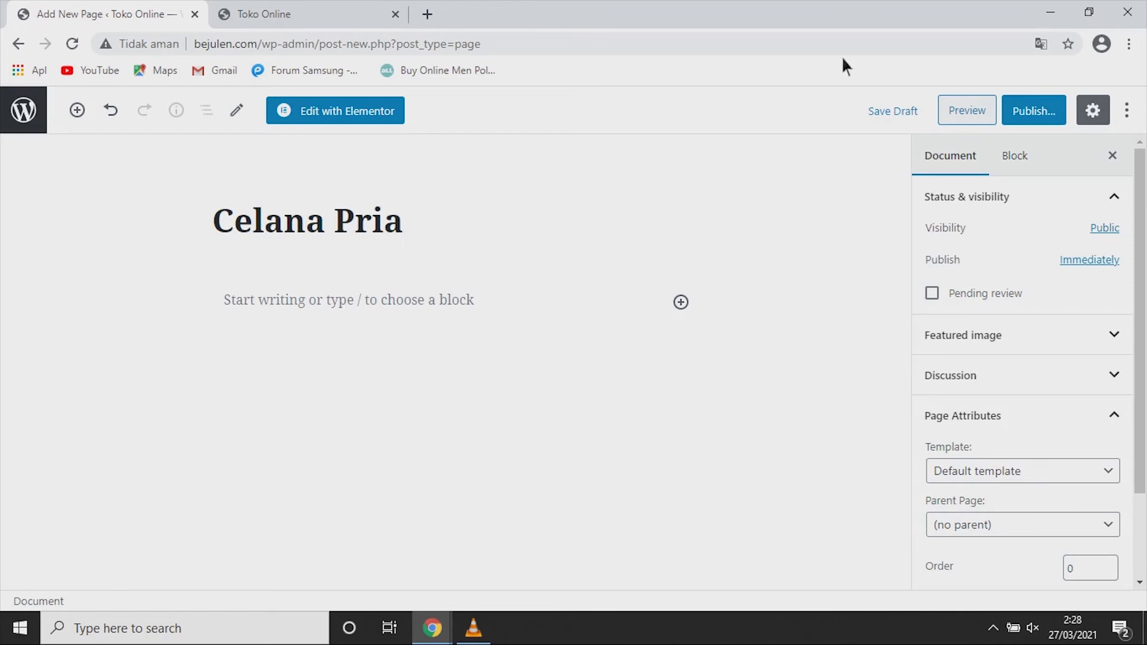
Step: Assign the Elementor Full Width template to the Celana Pria page and publish it
scroll(1024, 443, down, 1)
click(1021, 379)
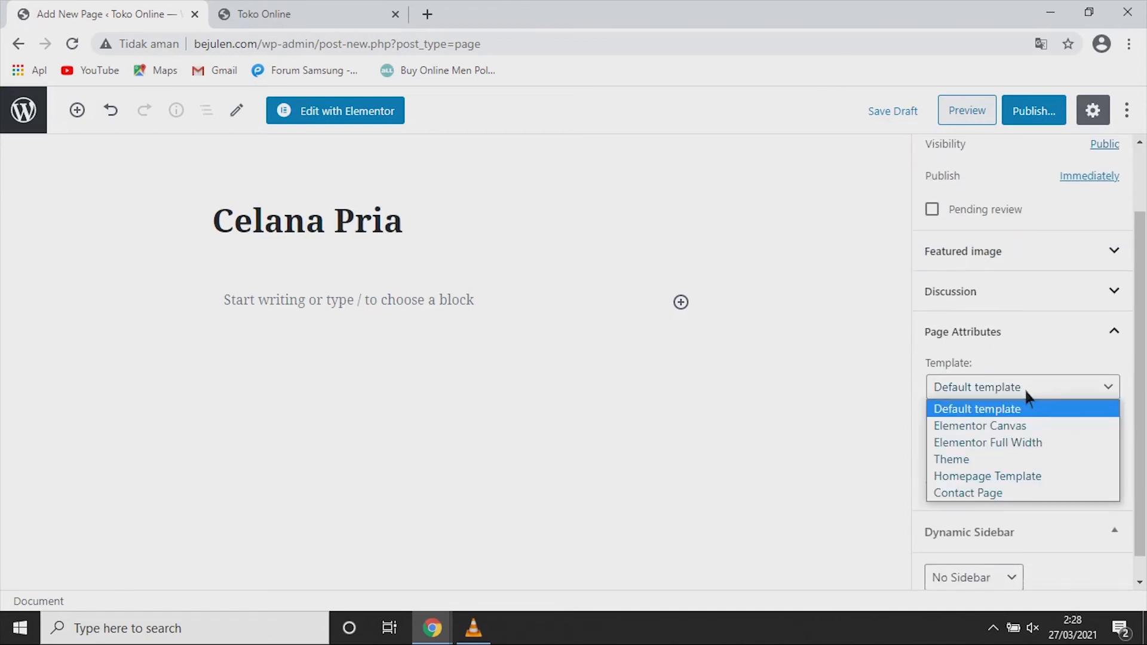
click(1023, 440)
click(1037, 116)
click(1022, 115)
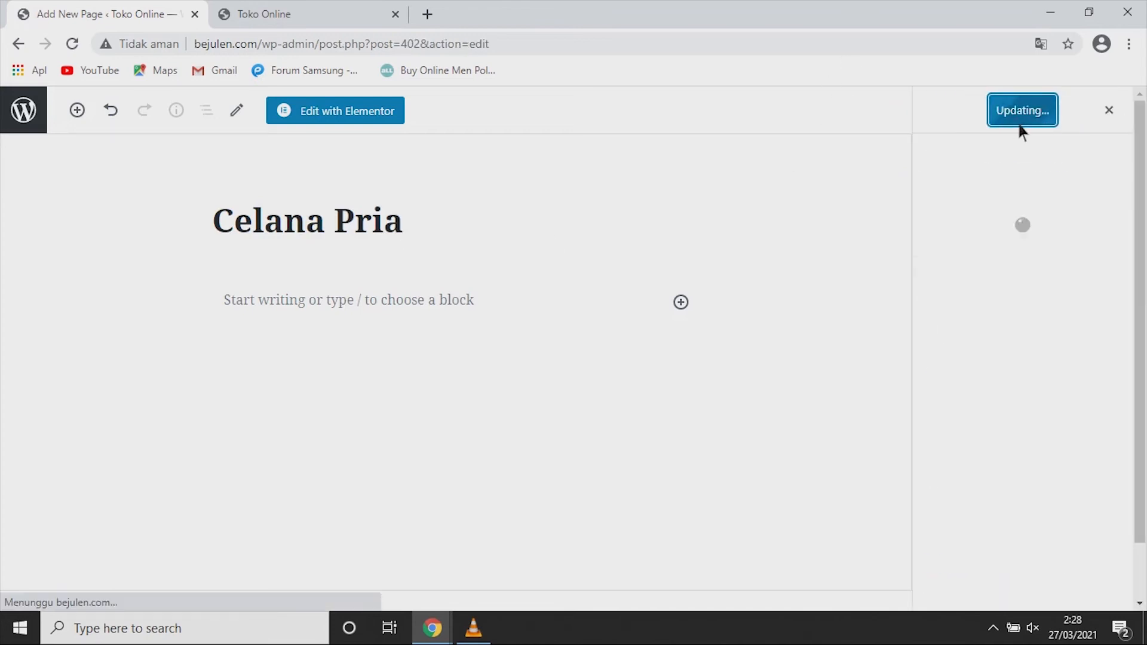
Step: Open the Celana Pria page in Elementor and add a single-column section
click(383, 115)
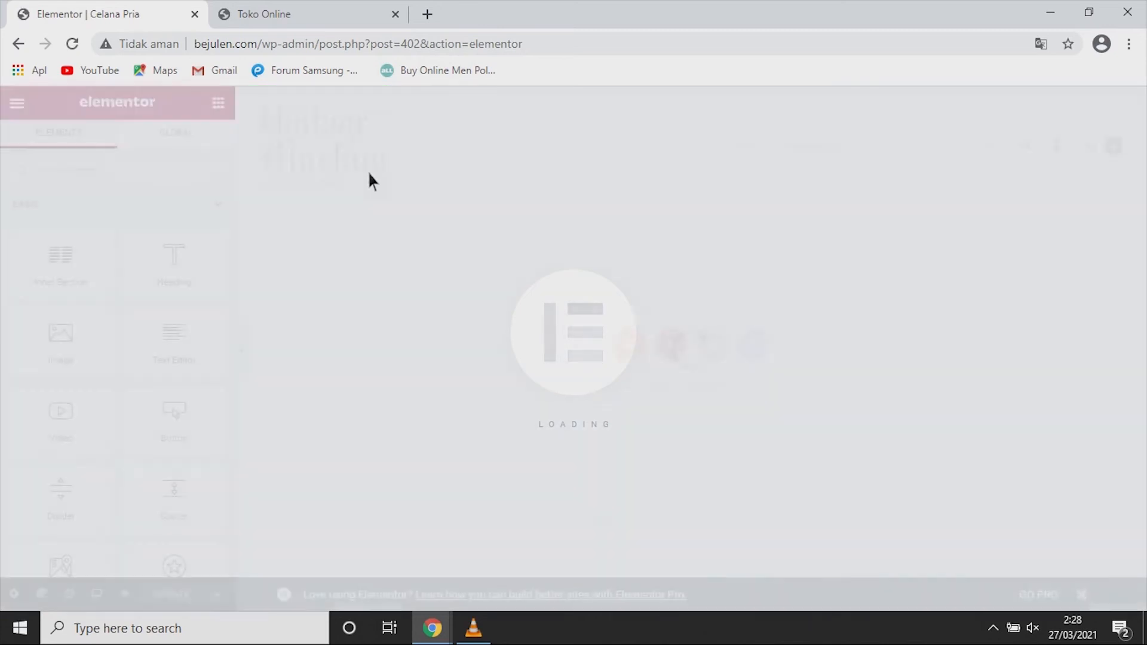
click(675, 346)
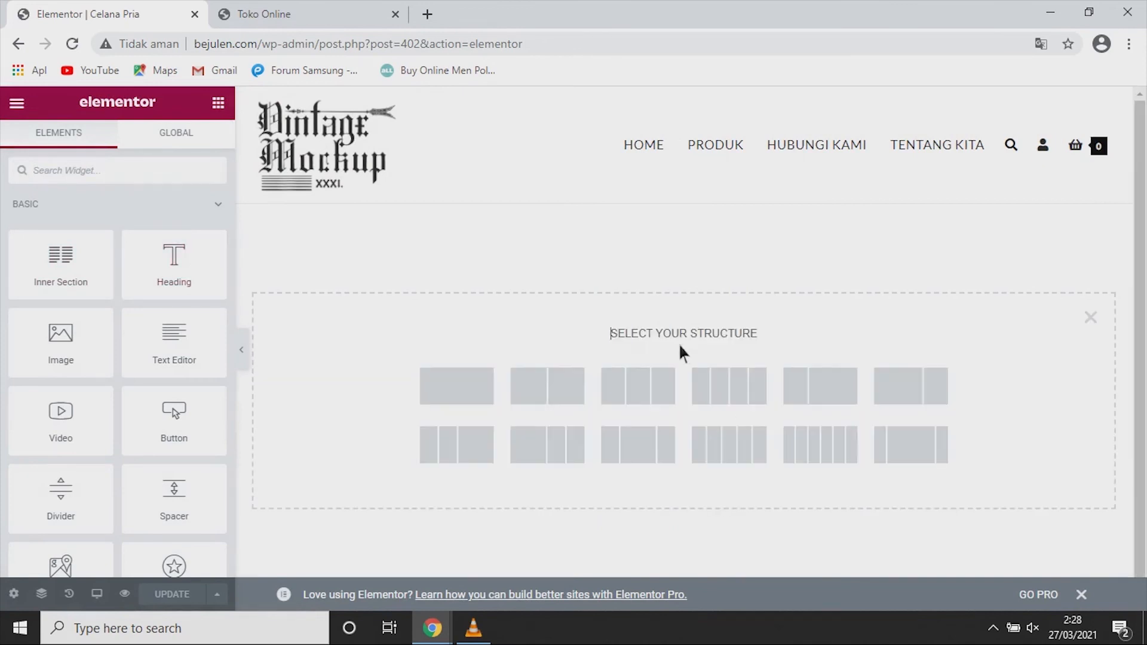
click(481, 384)
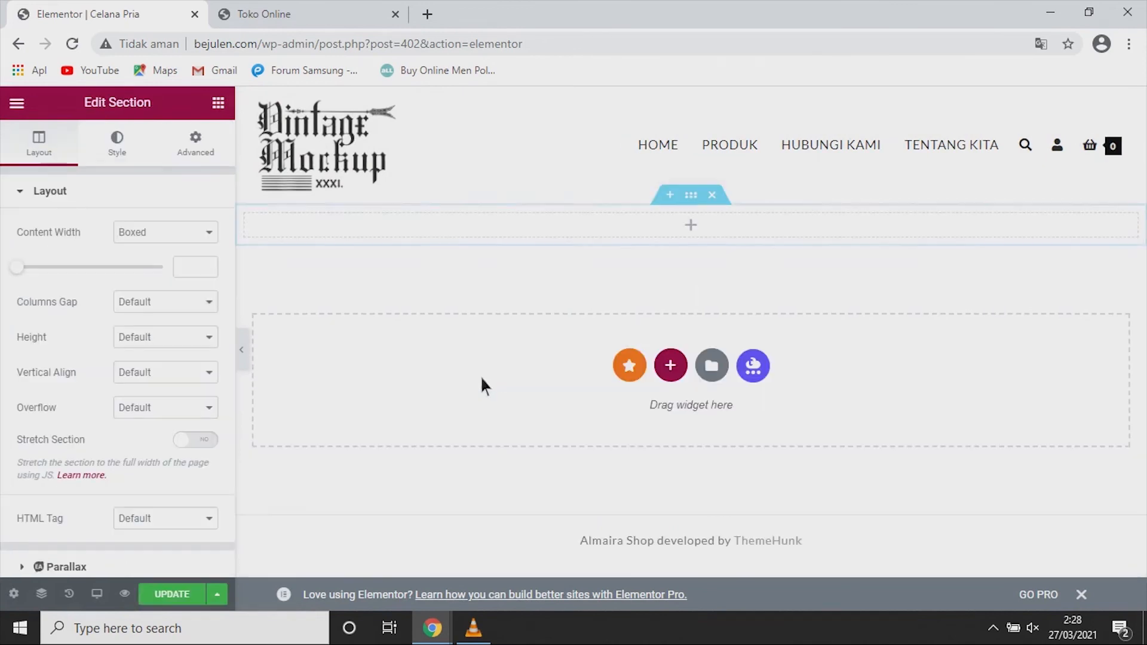
Step: Search the widgets for product and place a Woo Products Grid in the empty section
click(689, 229)
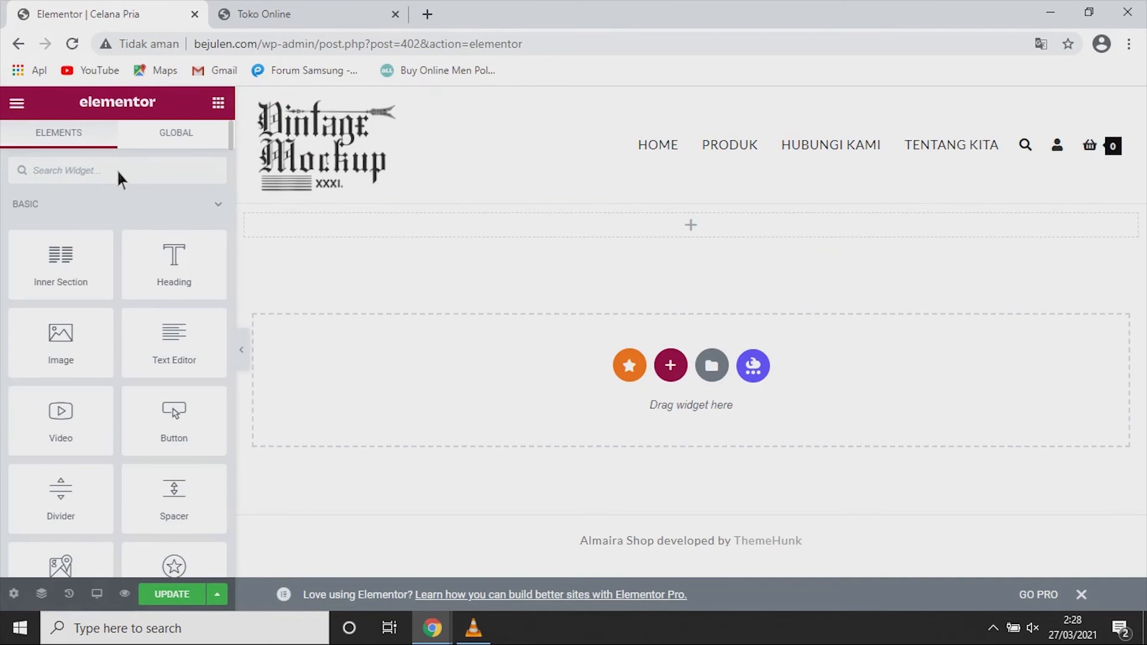
text(woocom)
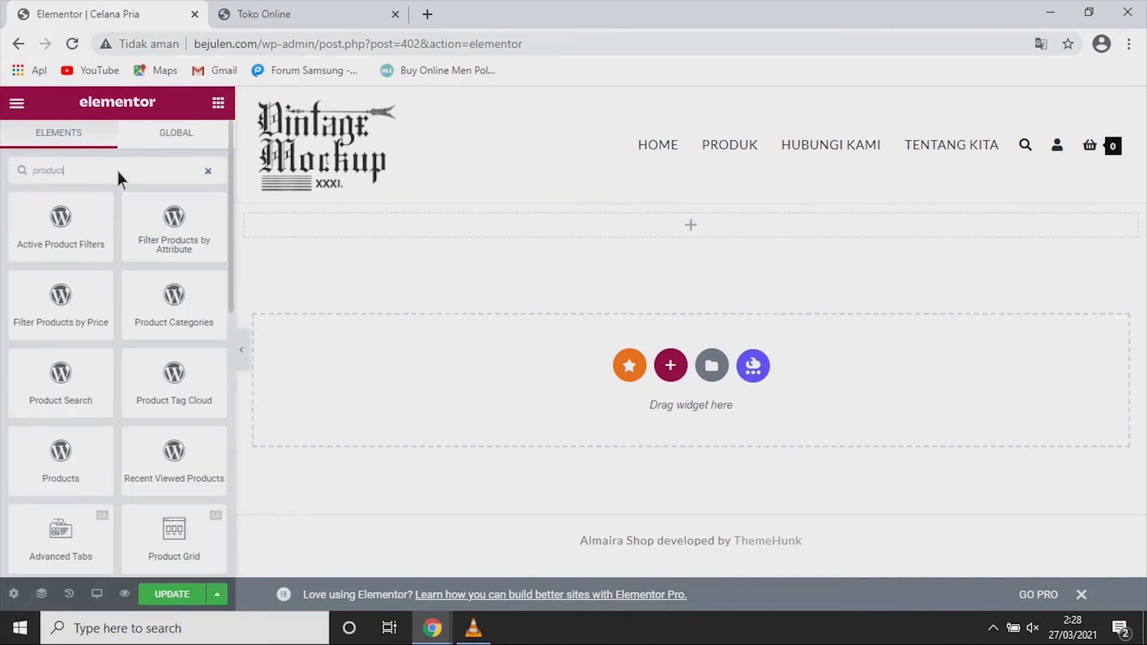
scroll(109, 430, down, 5)
scroll(109, 430, down, 5)
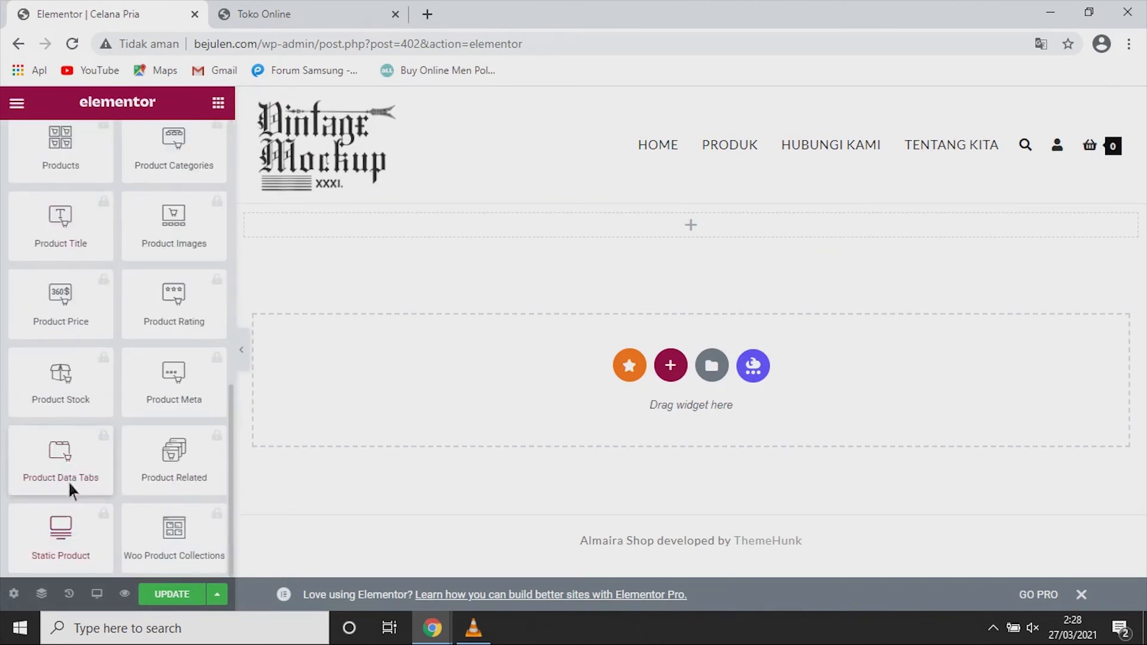
scroll(117, 339, up, 3)
drag(57, 242, 660, 251)
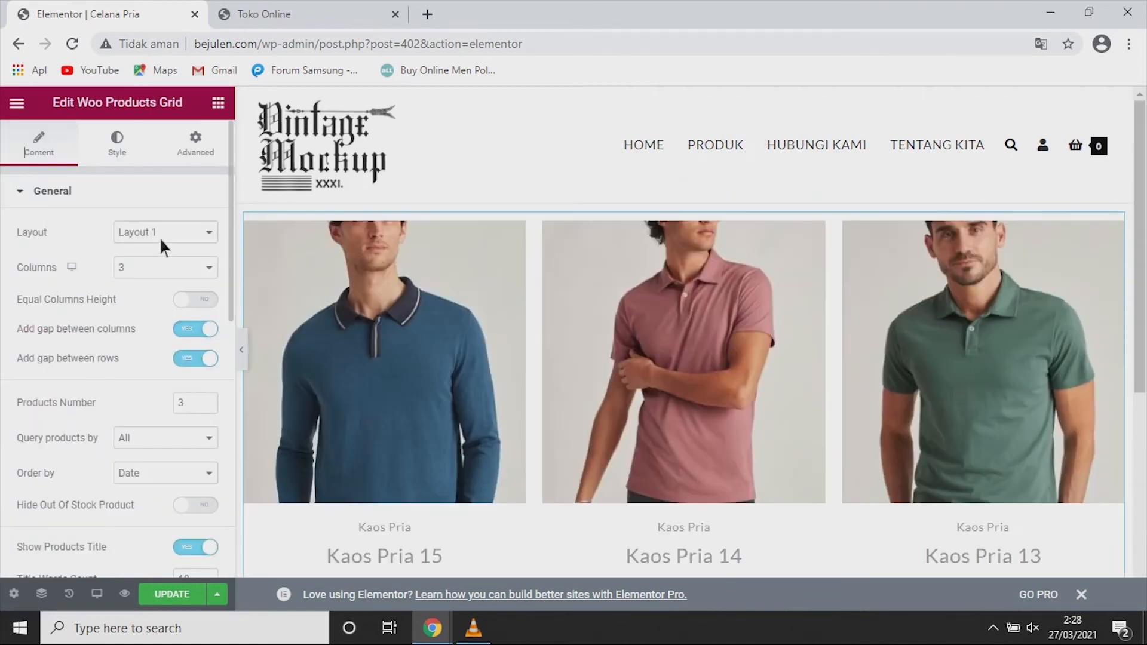
Step: Keep Layout 1 for the products grid and set it to 4 columns
click(159, 238)
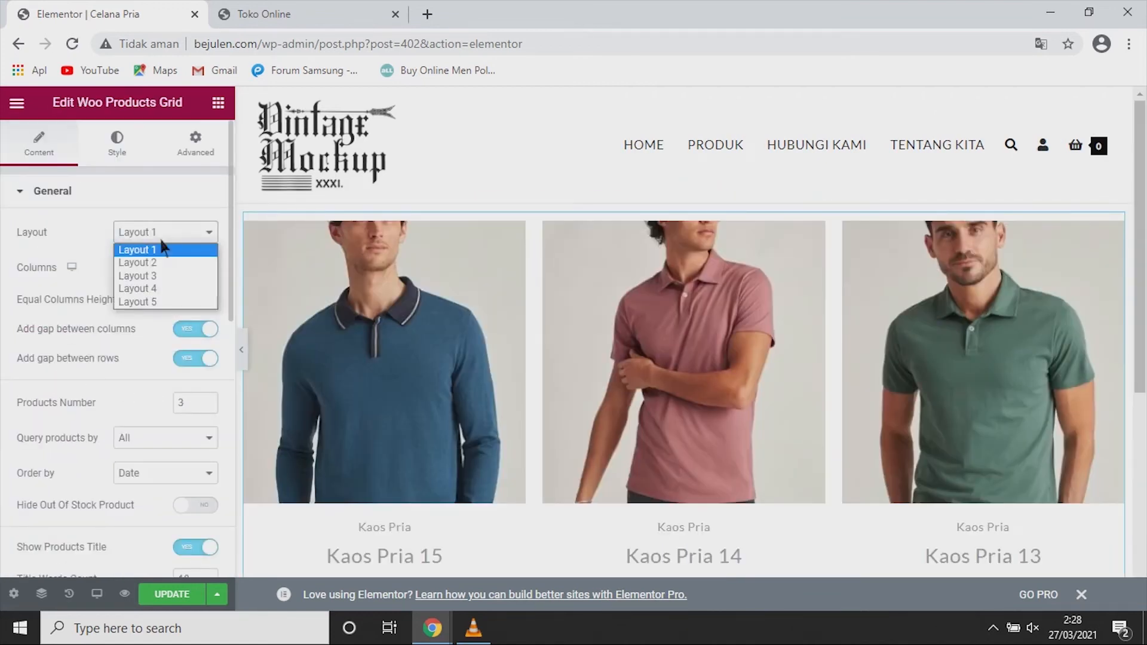
click(10, 248)
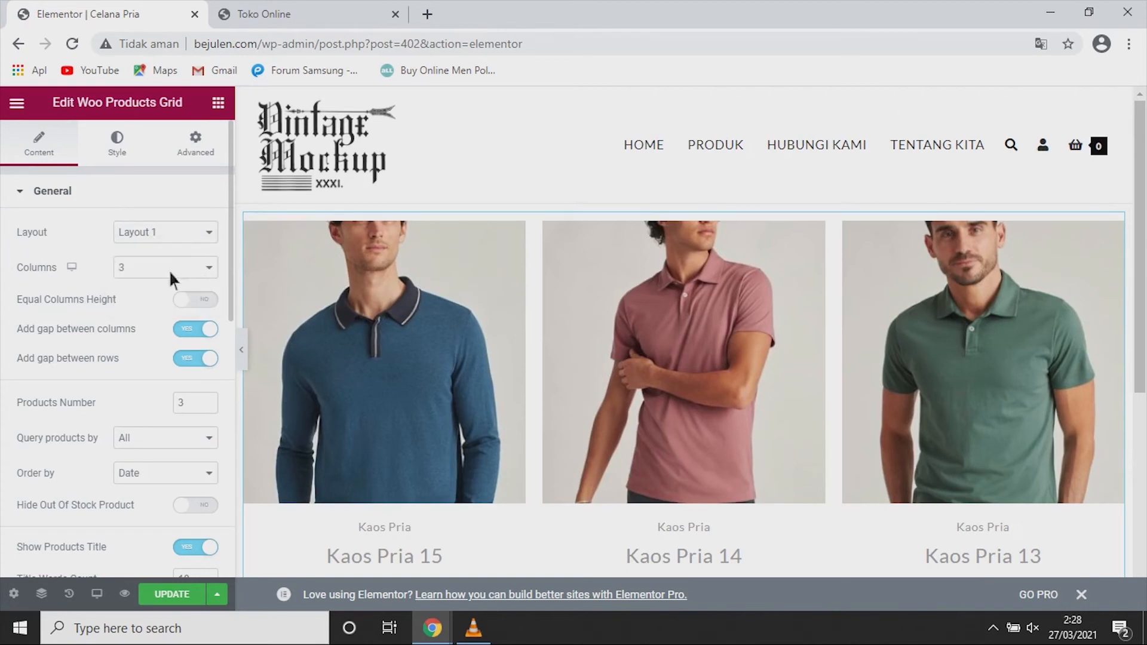
click(151, 267)
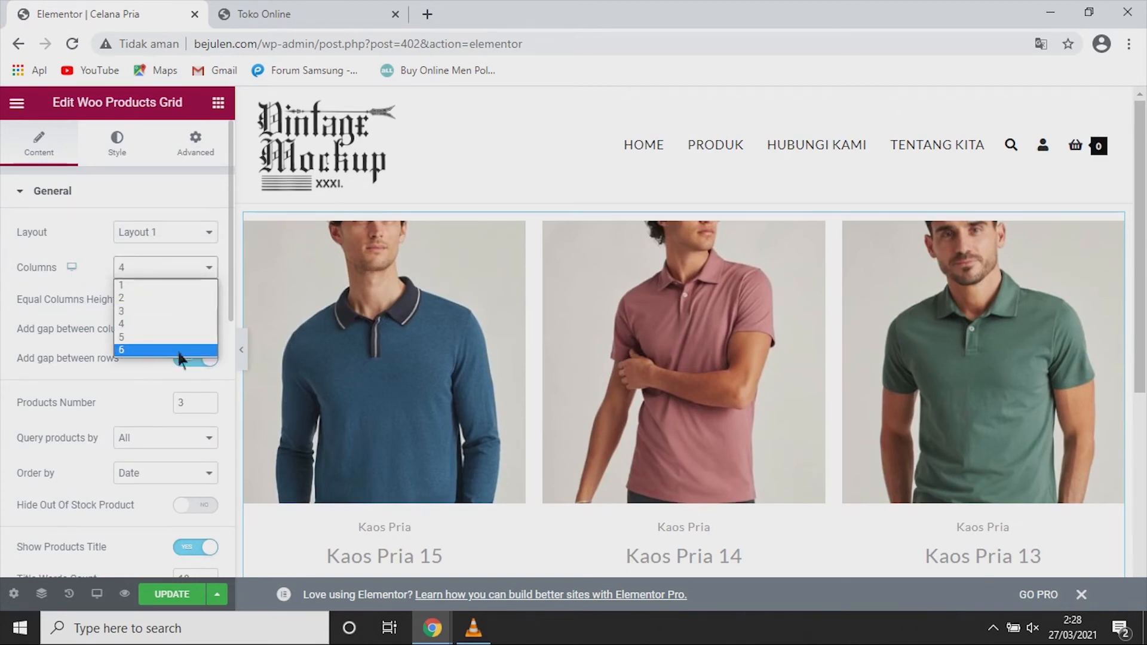
click(137, 325)
Step: Query the grid's products by category and choose the Celana Pria category
scroll(7, 364, down, 2)
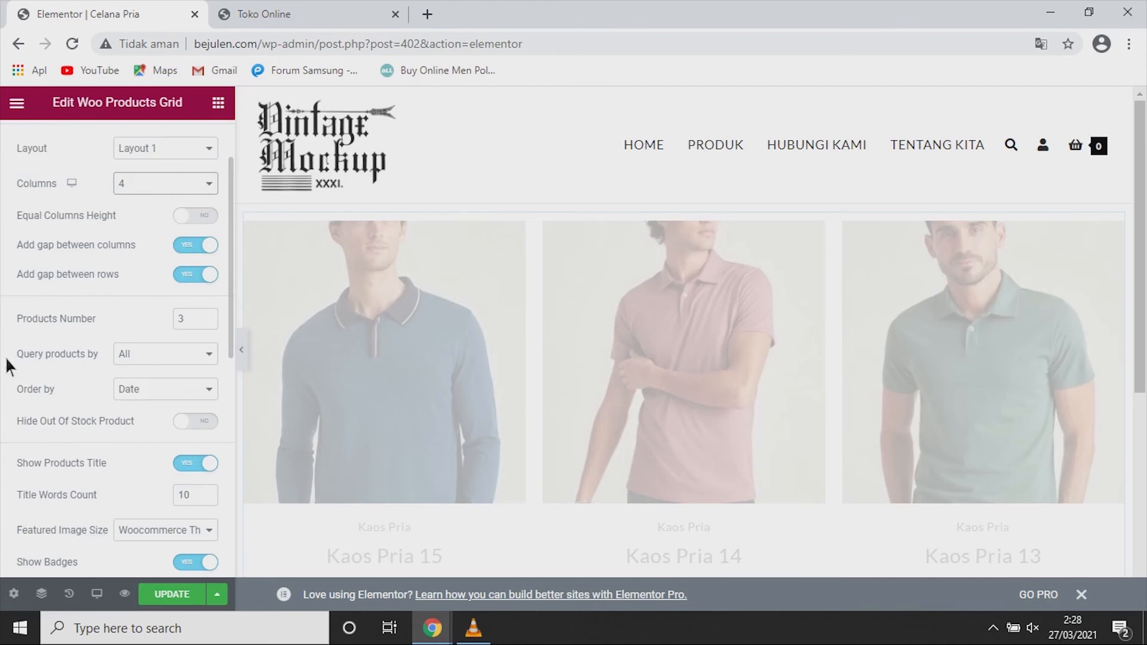
click(156, 356)
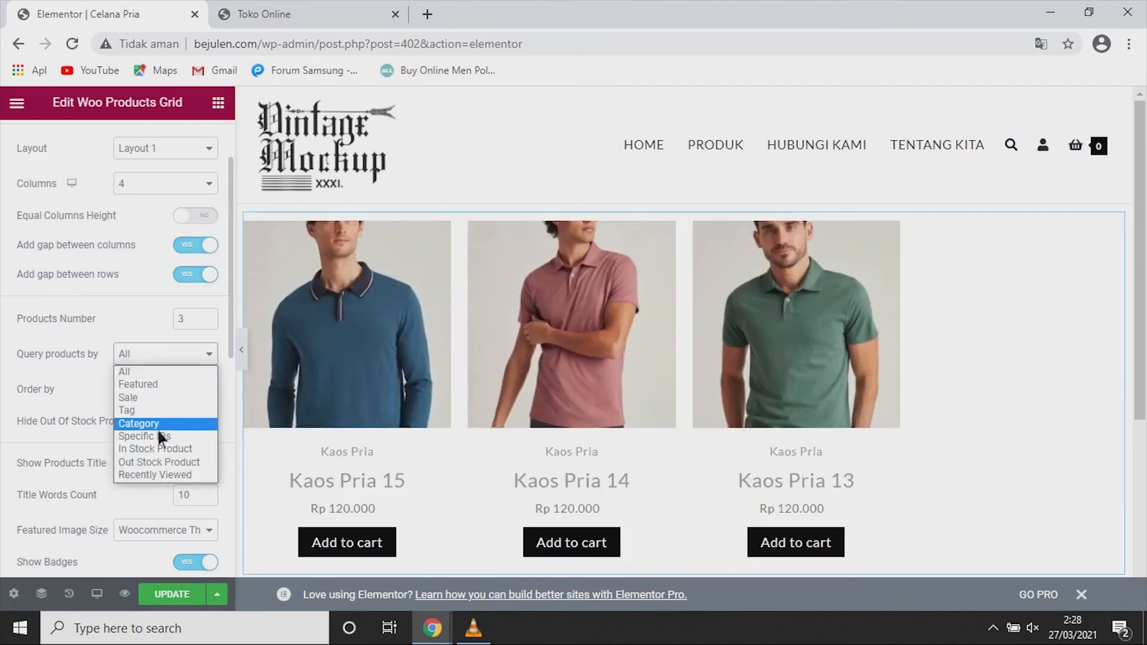
click(156, 426)
click(173, 392)
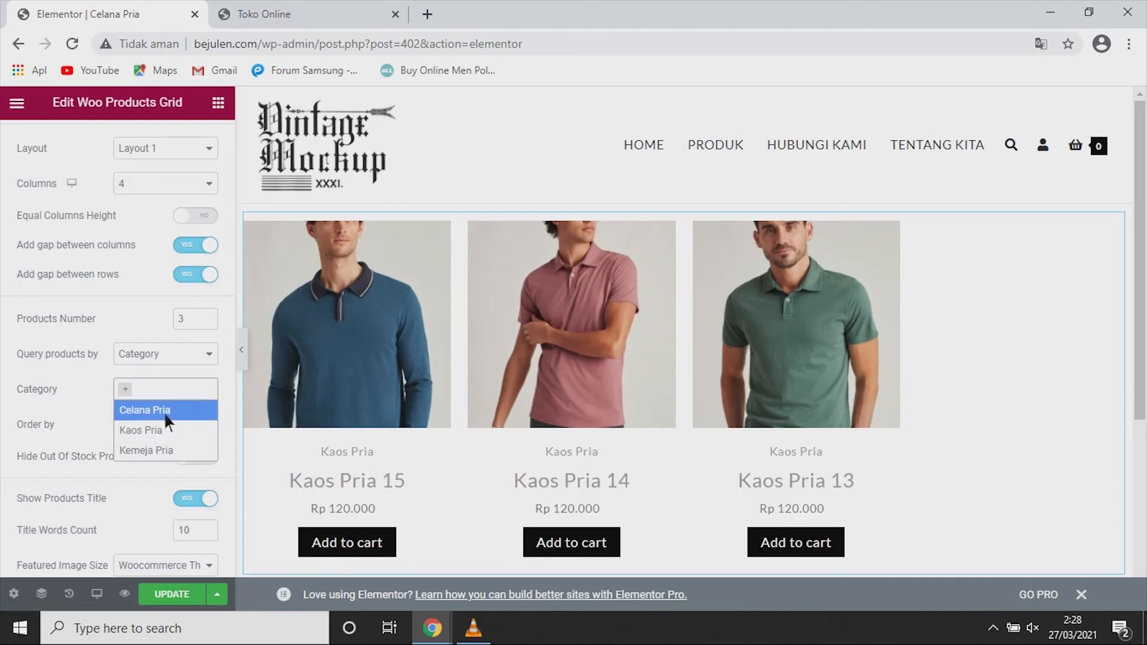
click(162, 410)
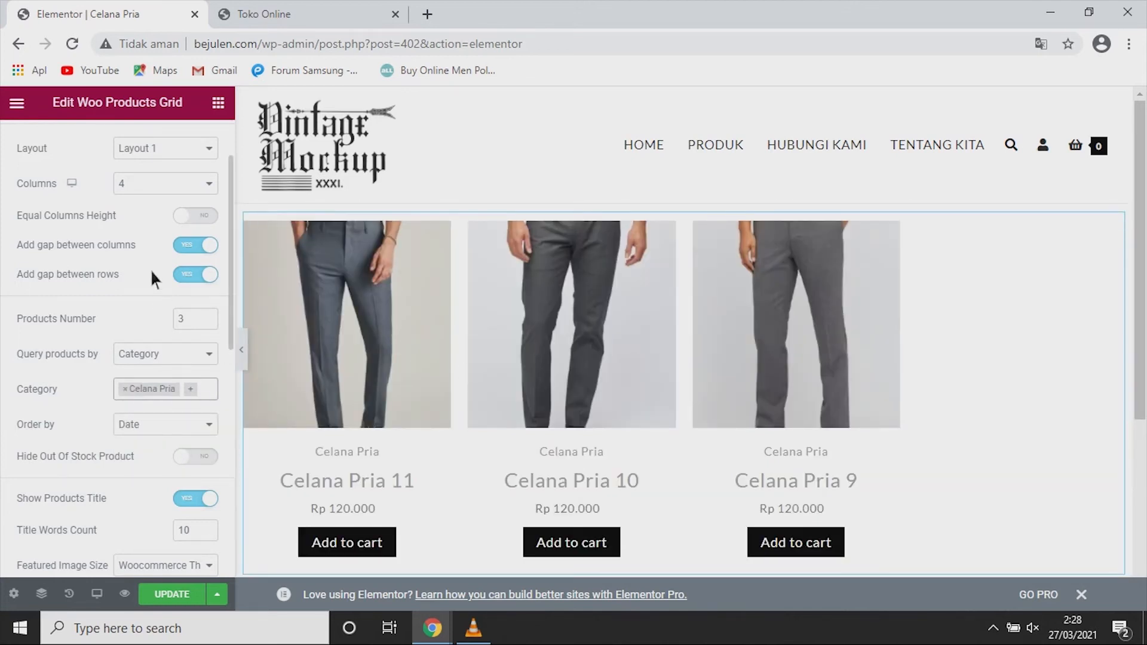
Step: Set the grid's number of products to 20 and check the resulting rows
scroll(152, 274, up, 2)
click(185, 403)
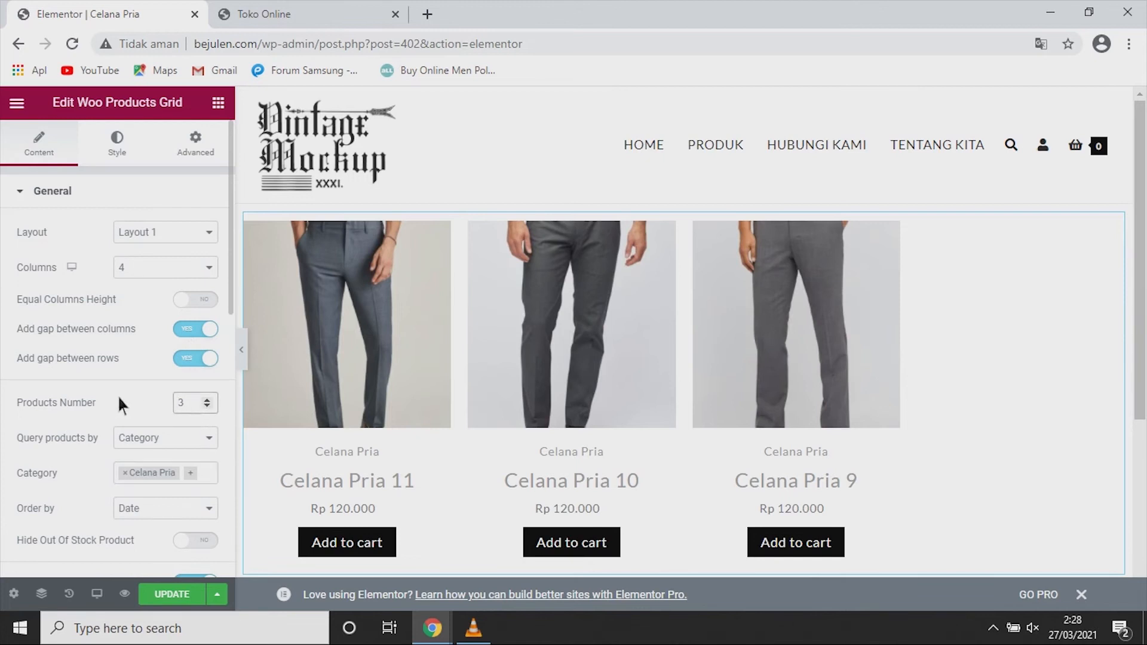
key(BackSpace)
text(20)
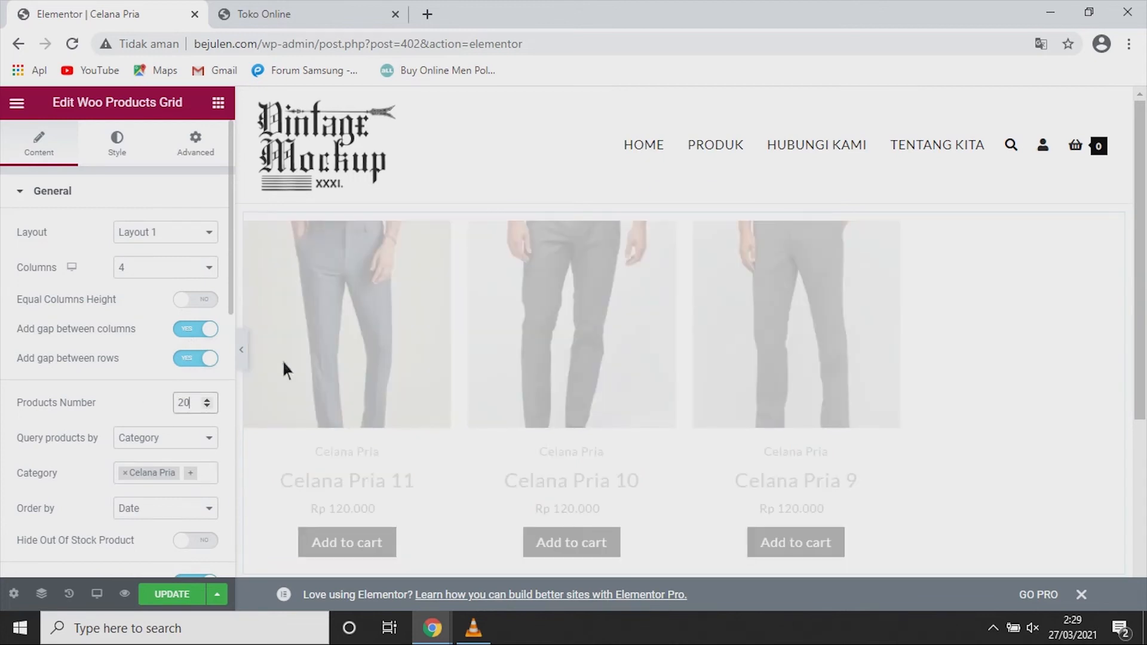
scroll(687, 383, down, 3)
scroll(687, 376, down, 1)
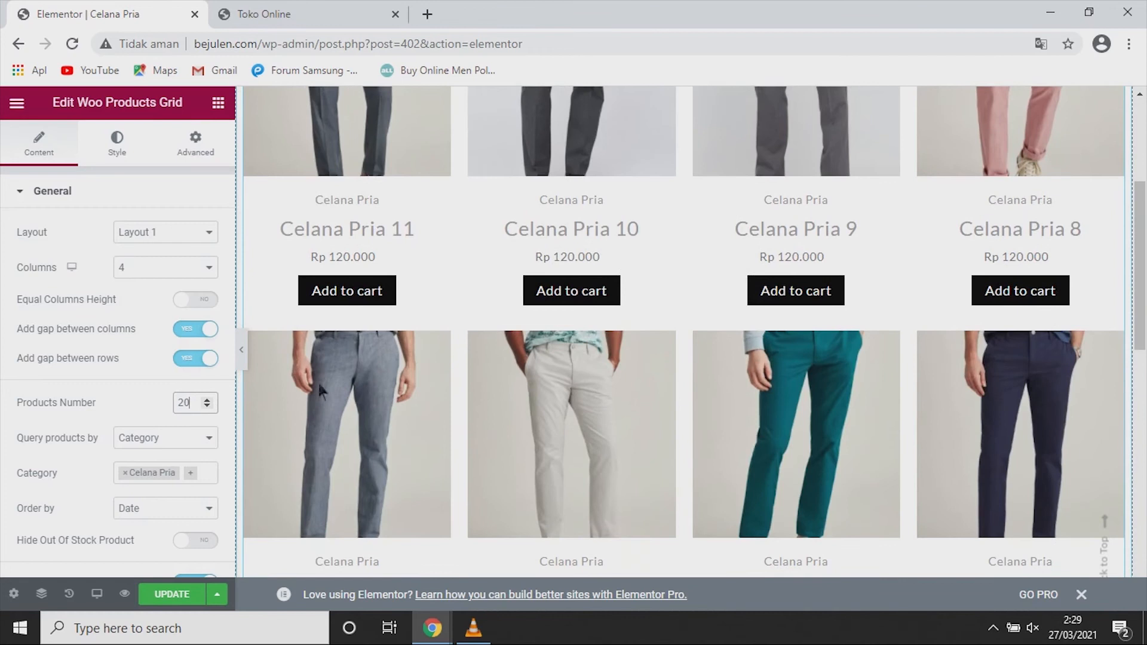
Step: Hide the product categories in the grid and set the featured image size to Woocommerce Single
scroll(164, 425, down, 5)
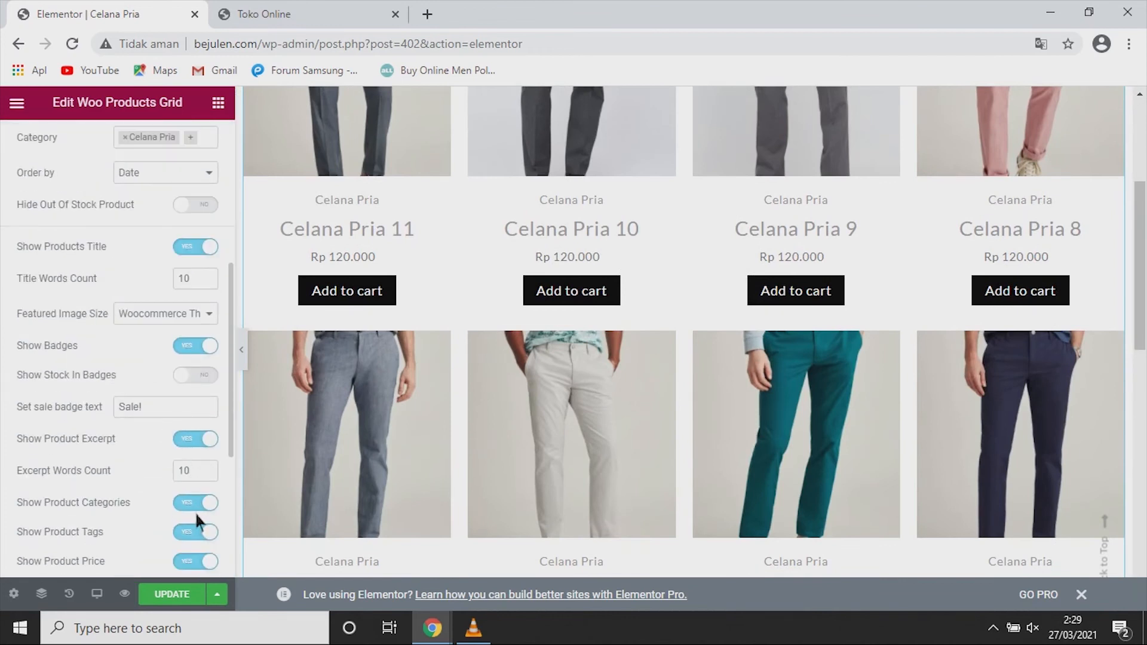
click(195, 501)
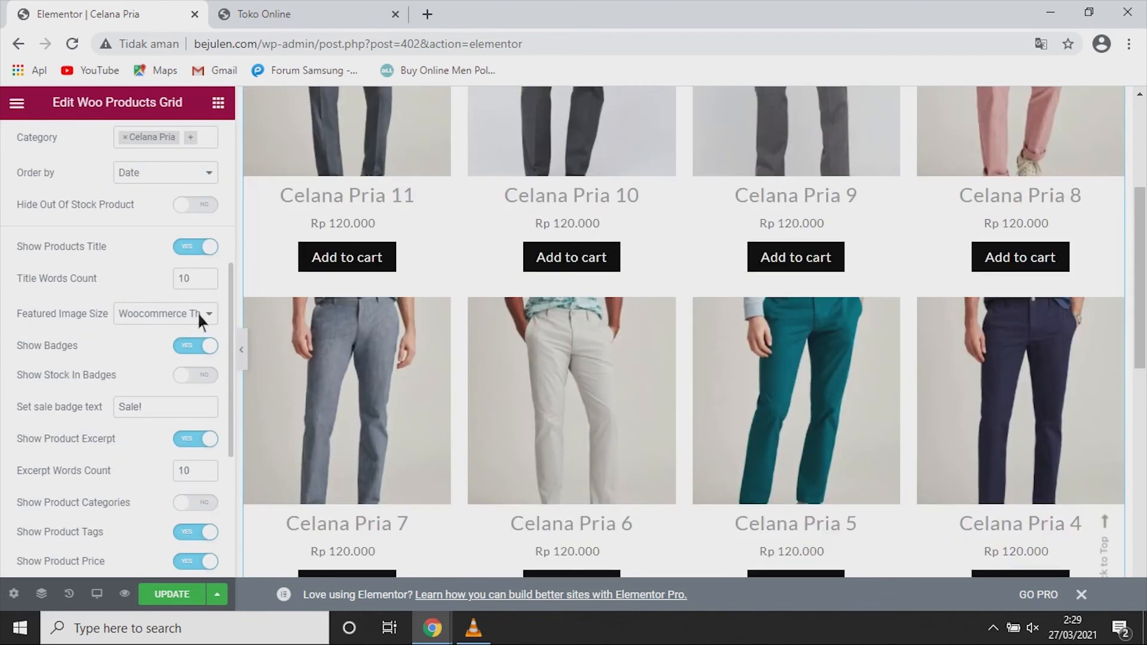
click(197, 312)
click(224, 432)
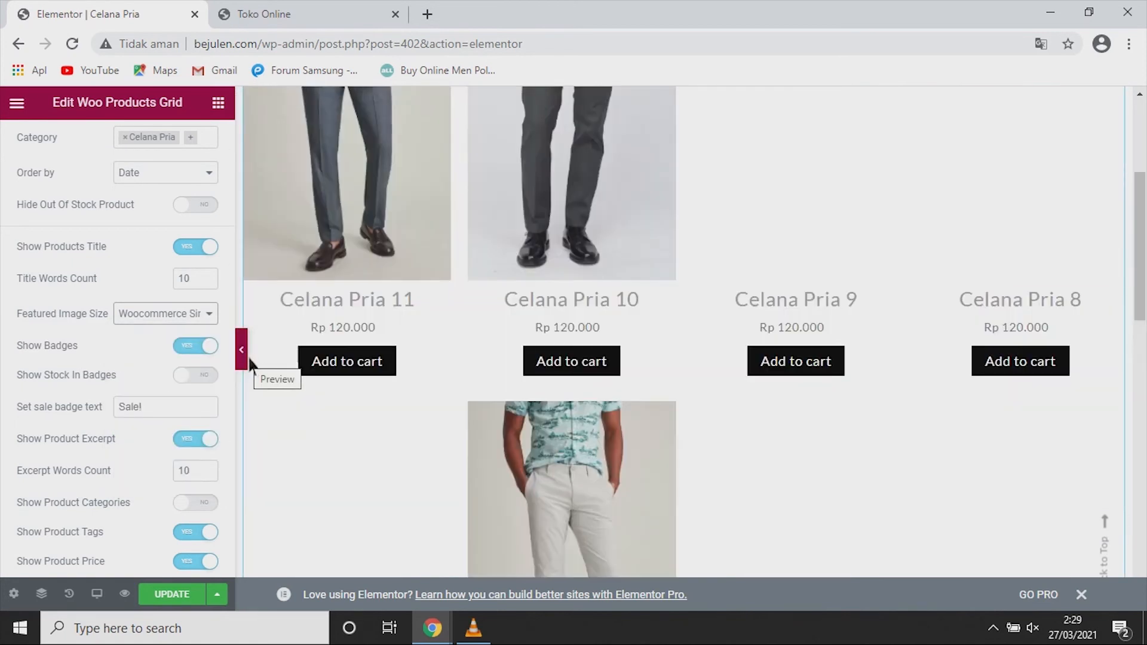
Step: Preview the Celana Pria grid at full page width down to the last row, and update the page
click(242, 350)
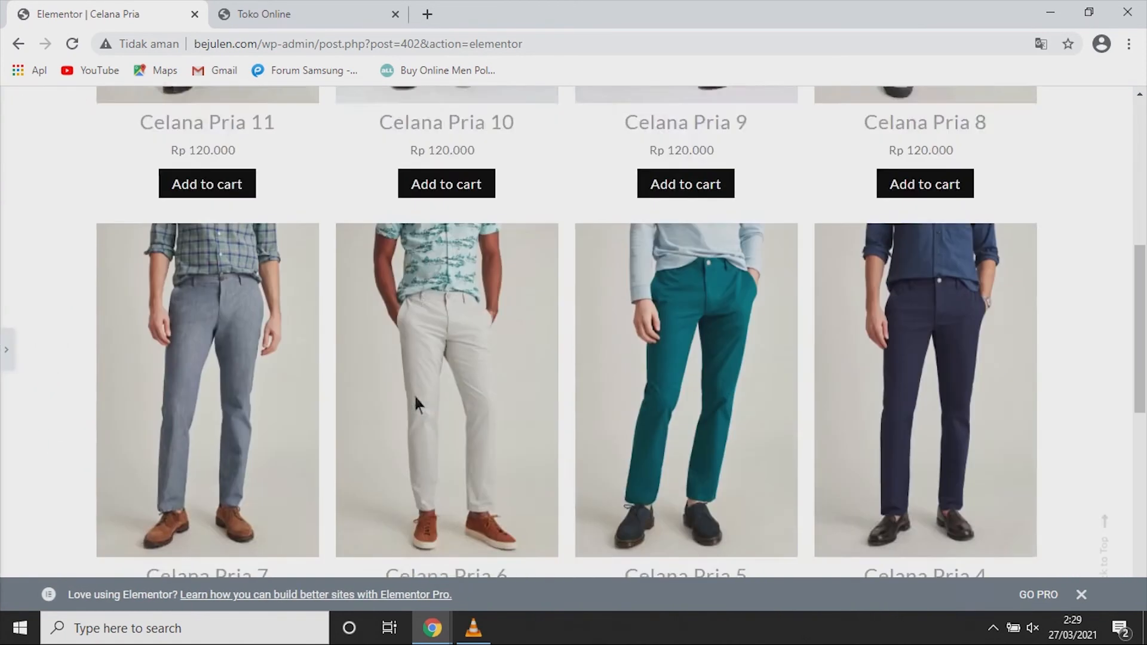
scroll(414, 395, down, 5)
click(9, 347)
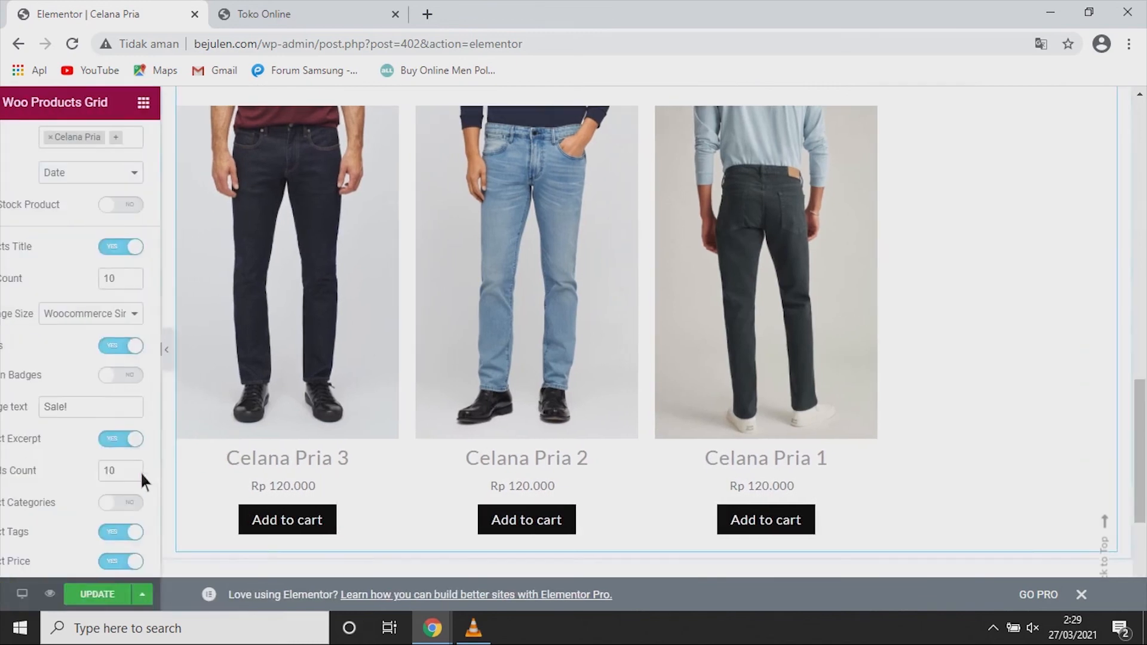
click(164, 604)
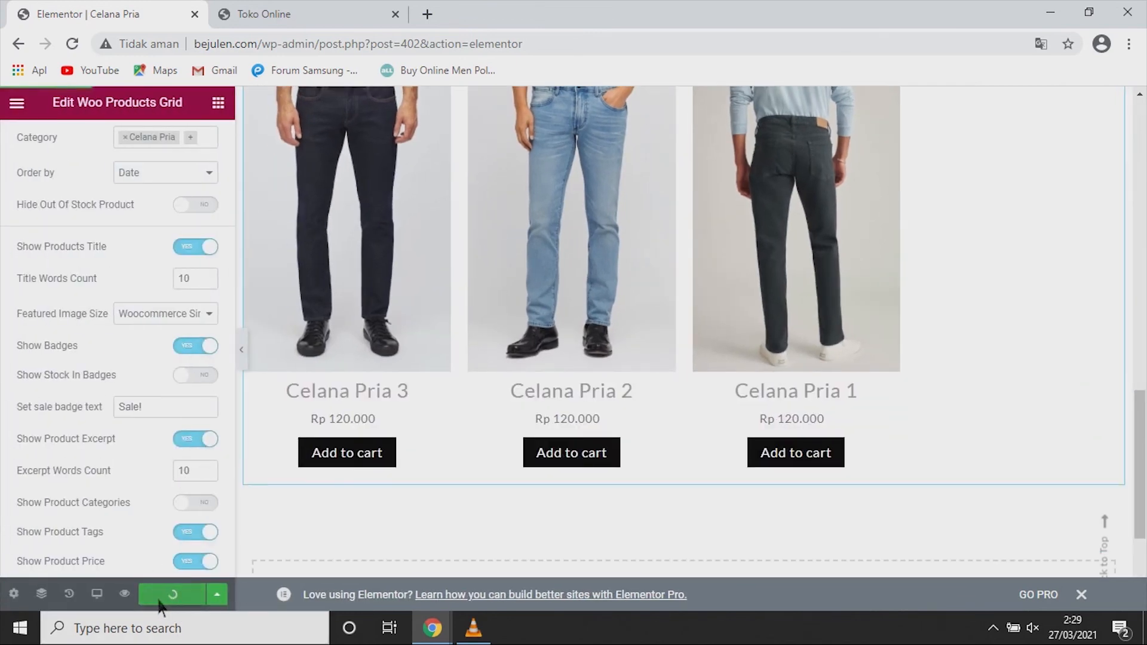
Step: Exit Elementor to the WordPress editing screen of the Celana Pria page, keeping the page as an Elementor layout
scroll(80, 434, up, 6)
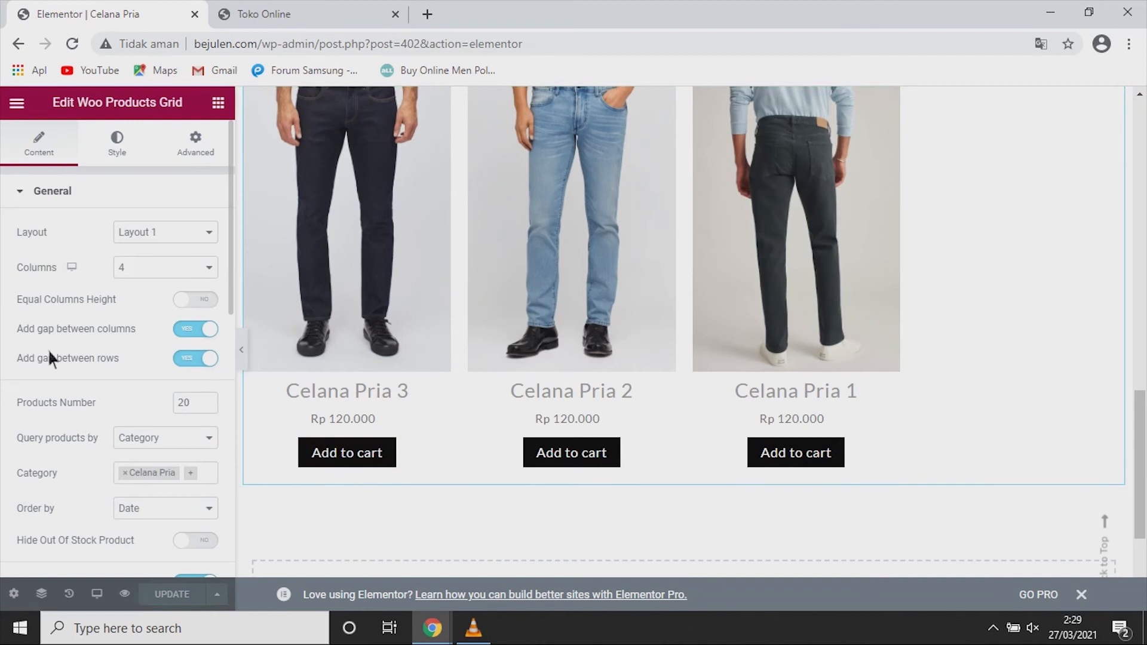
click(16, 102)
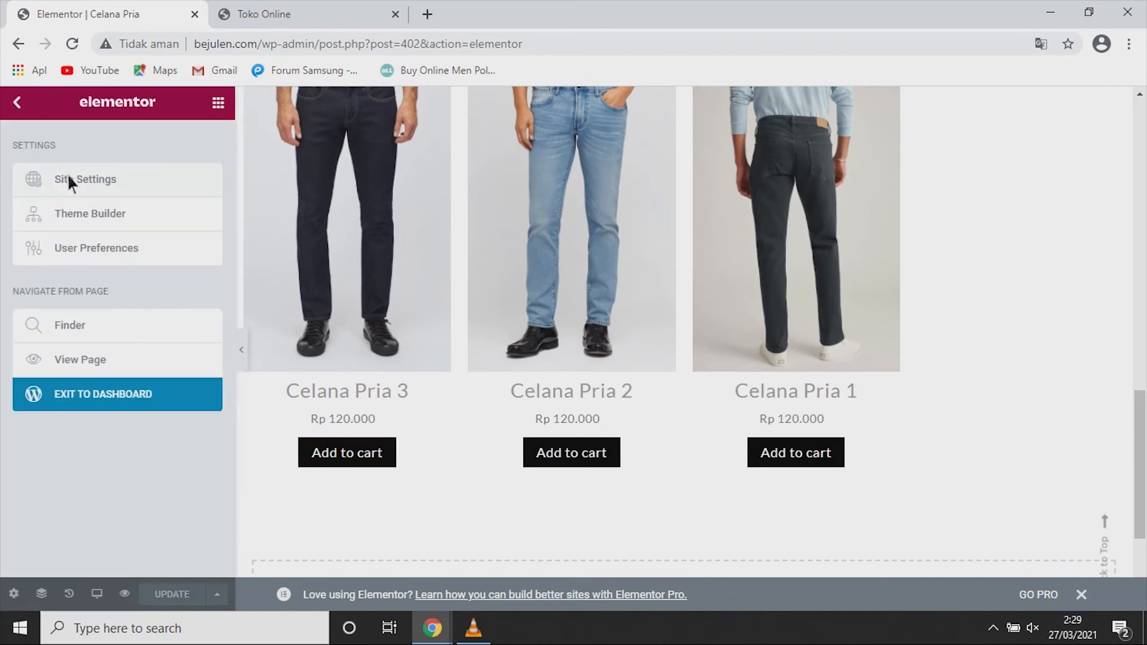
click(98, 406)
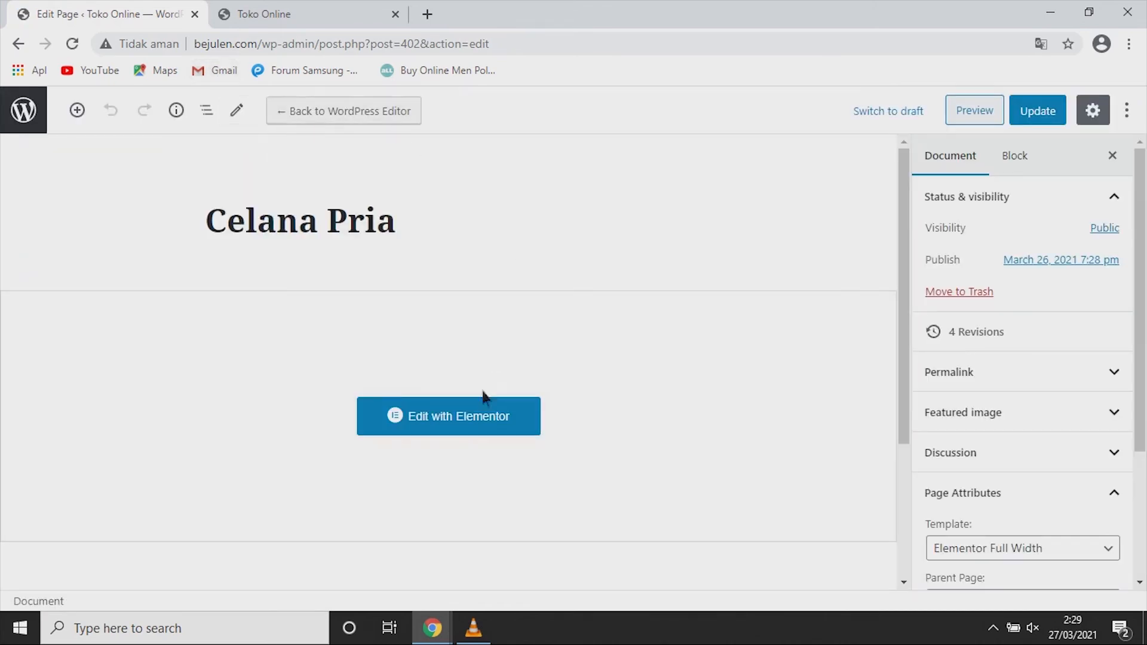
click(325, 110)
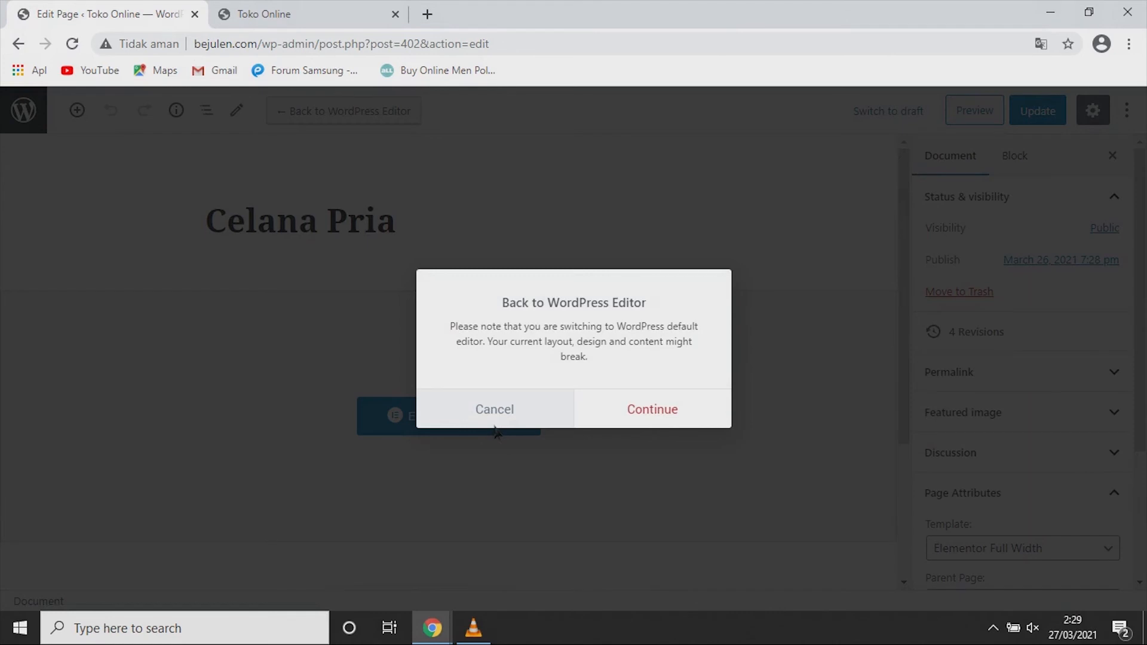
click(518, 418)
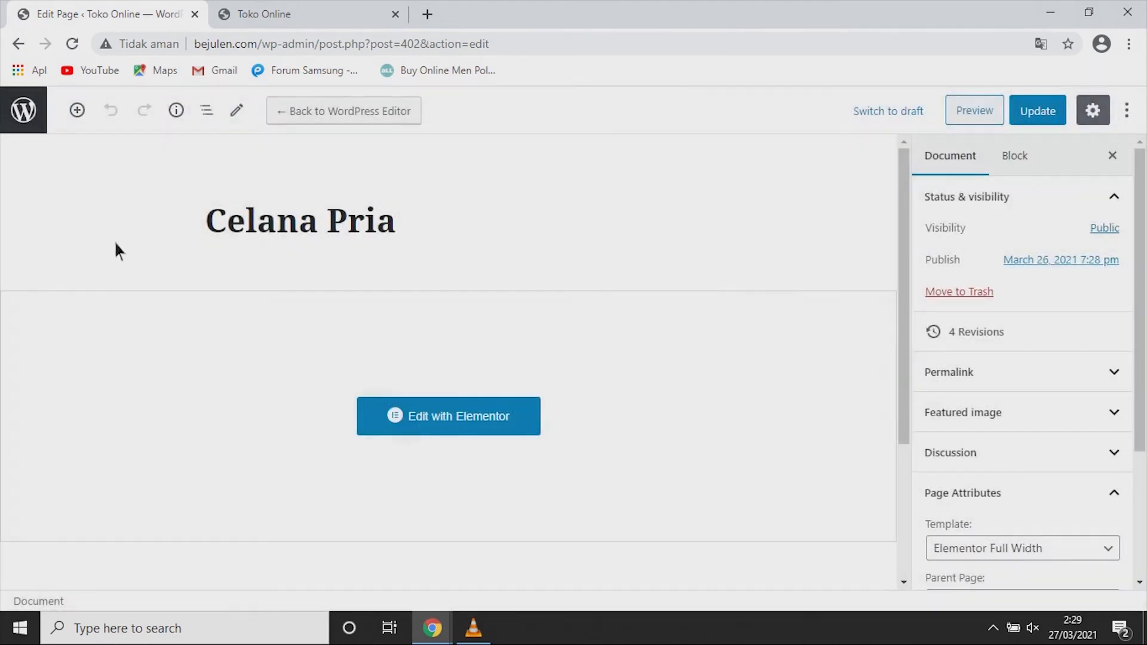
Step: Update the Celana Pria page in WordPress and return to the list of all pages
click(1056, 115)
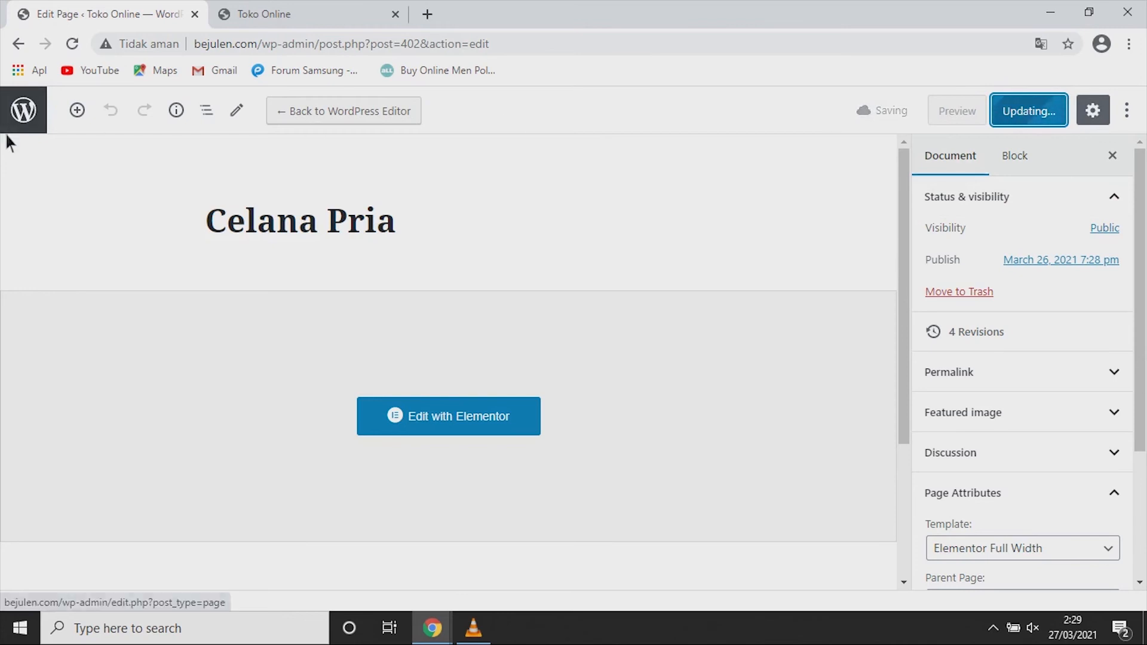
click(32, 113)
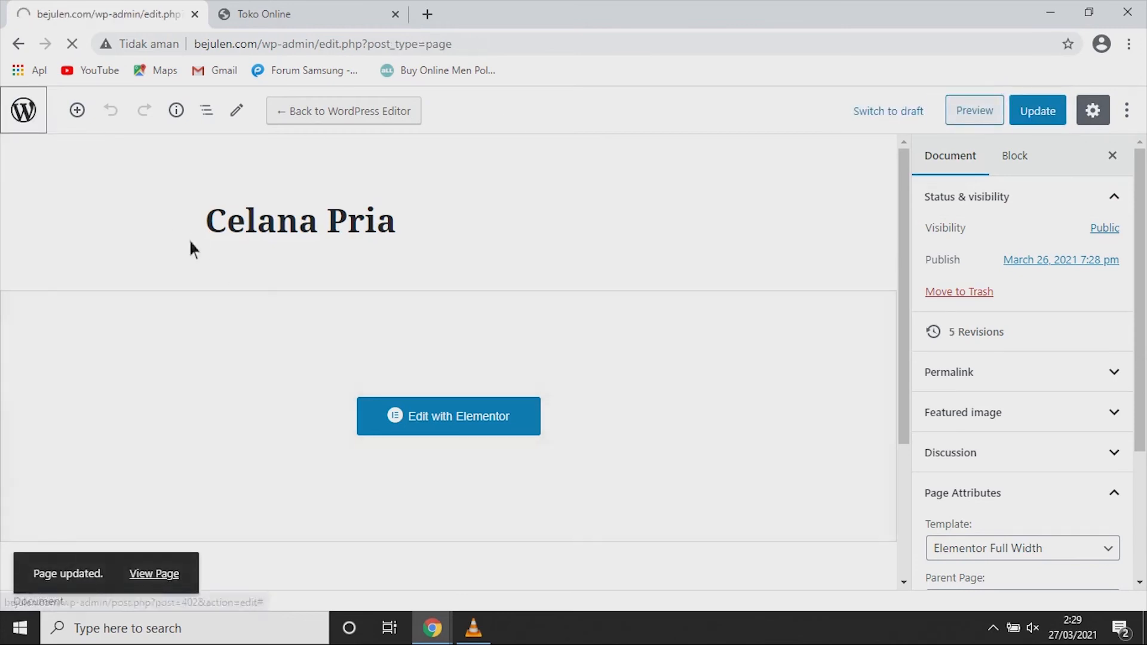
scroll(402, 360, down, 6)
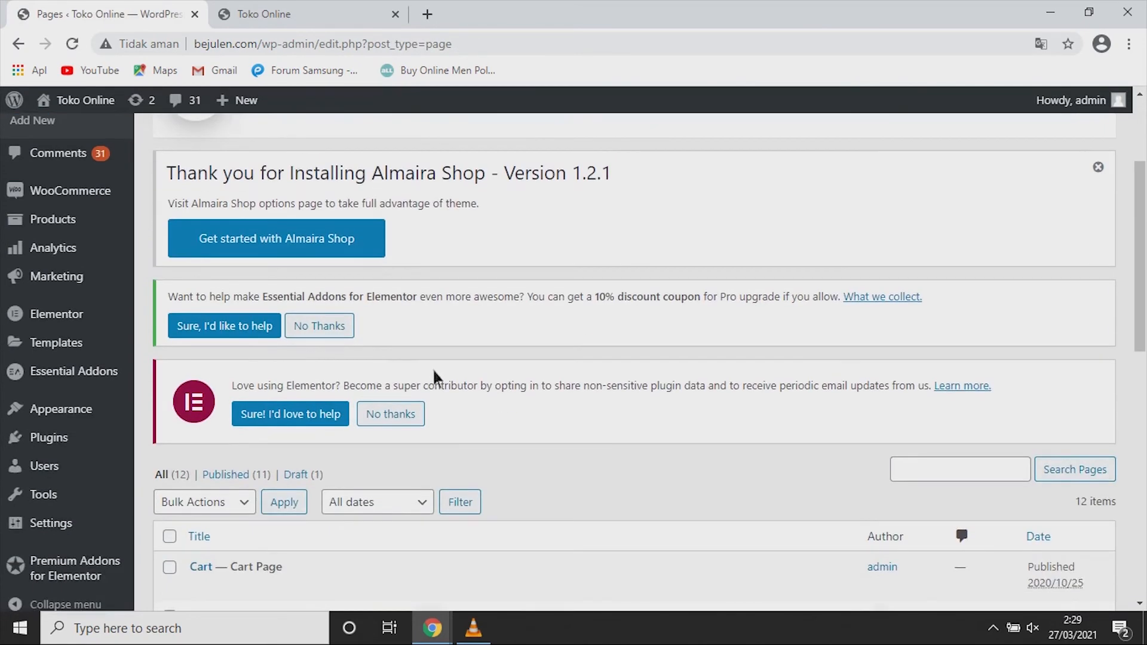
scroll(414, 393, up, 6)
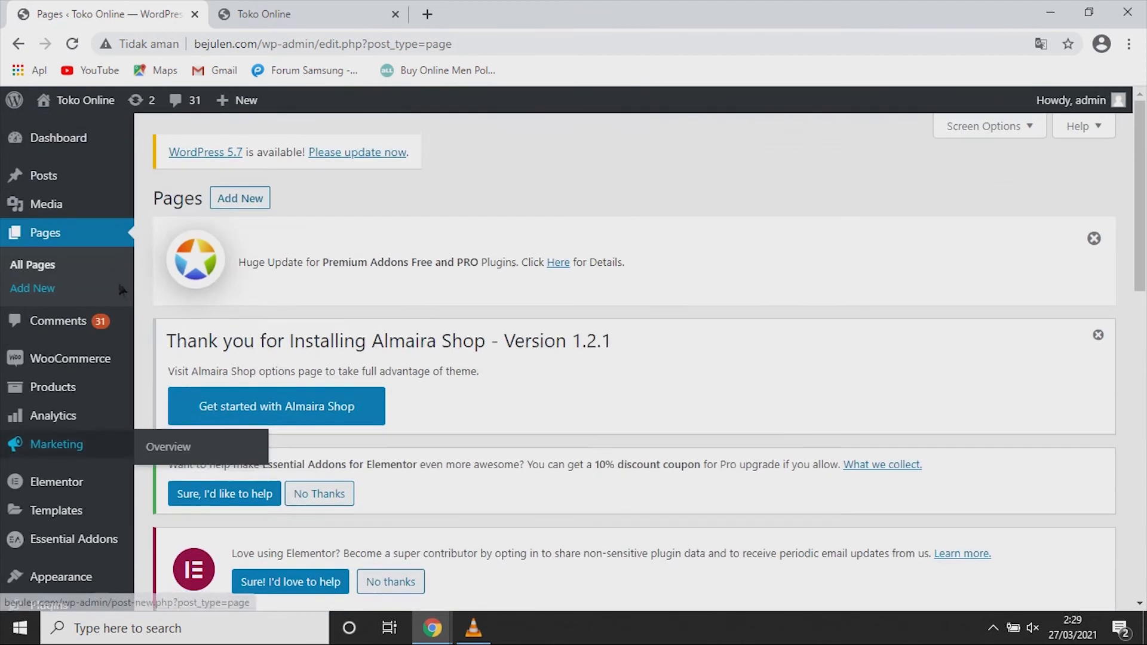
Step: Add a new WordPress page titled Kaos Pria
click(48, 289)
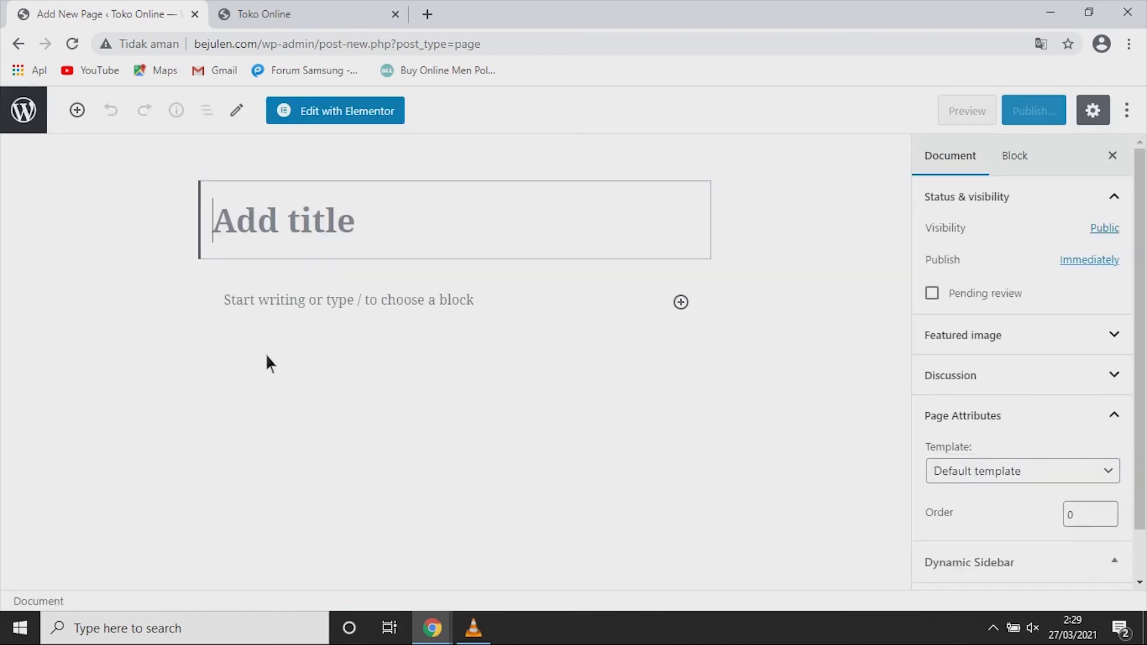
text(Ka)
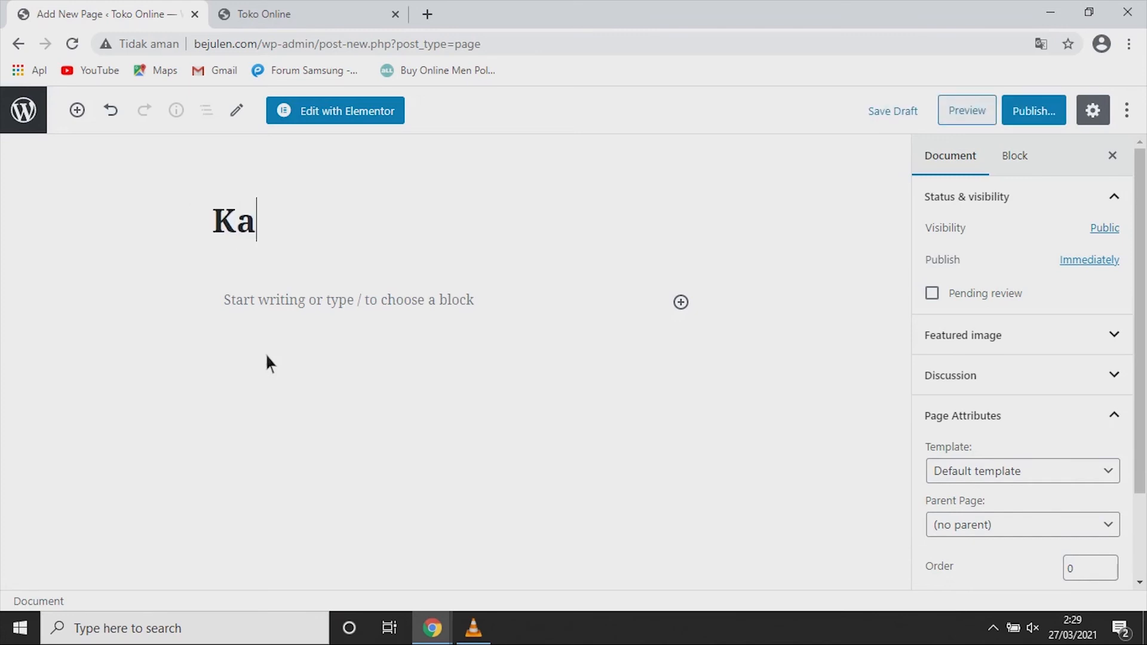
text(os Pria)
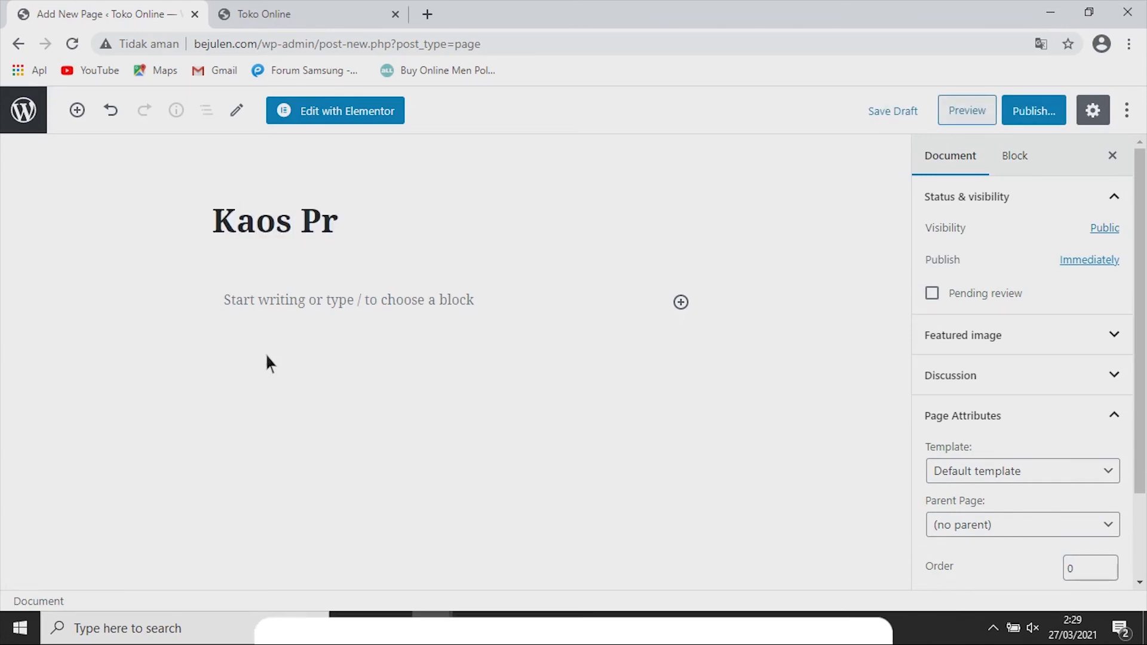
Step: Set the Kaos Pria page's template to Elementor Full Width and publish the page
click(1026, 467)
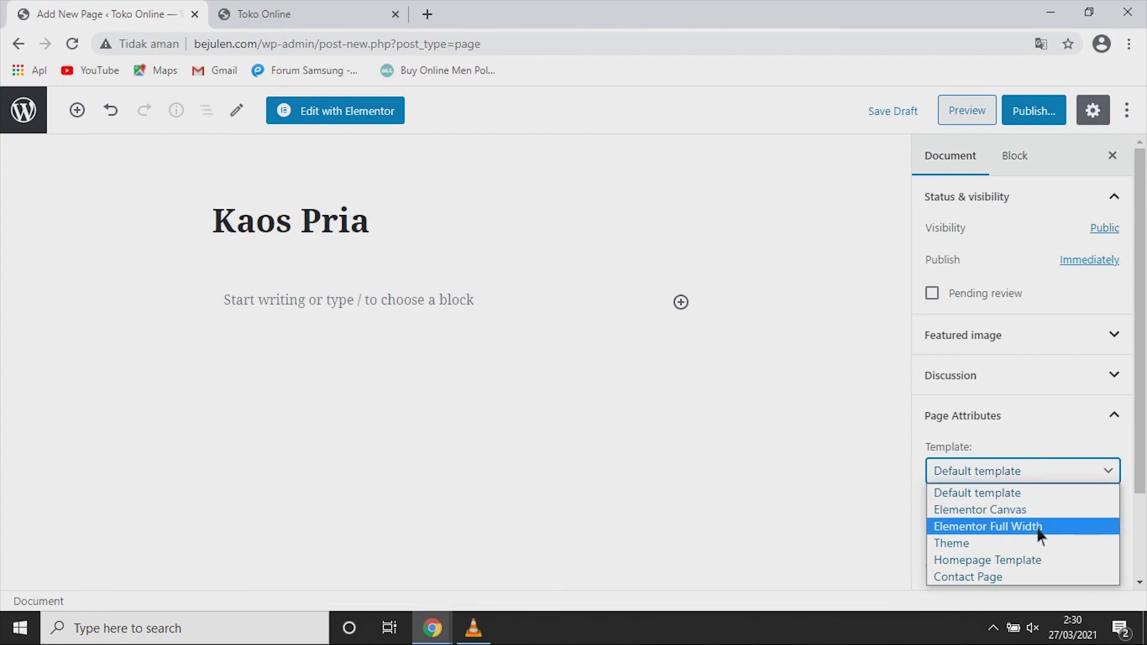
click(1043, 526)
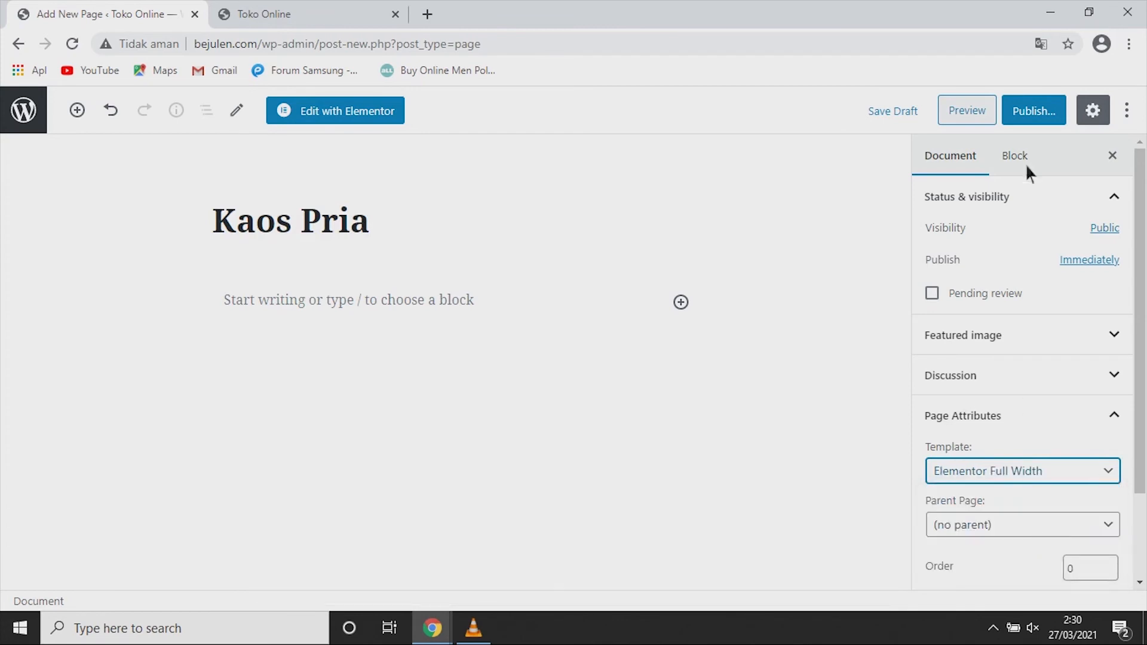
click(1043, 111)
click(1048, 121)
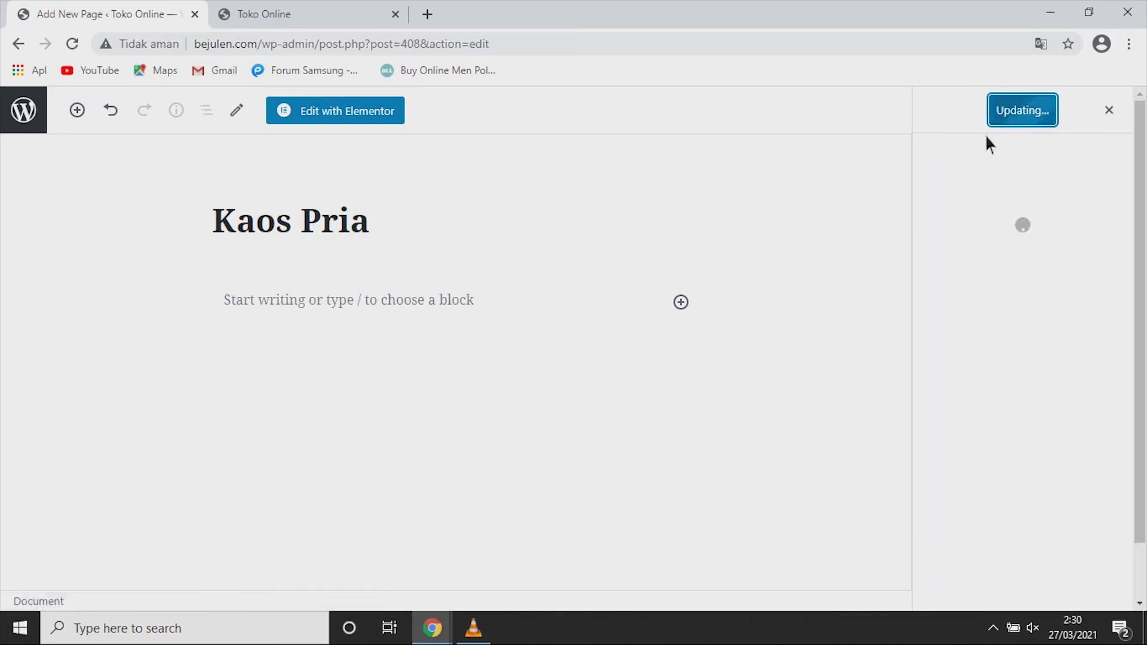
Step: Open the Kaos Pria page in Elementor and add a single-column section
click(357, 120)
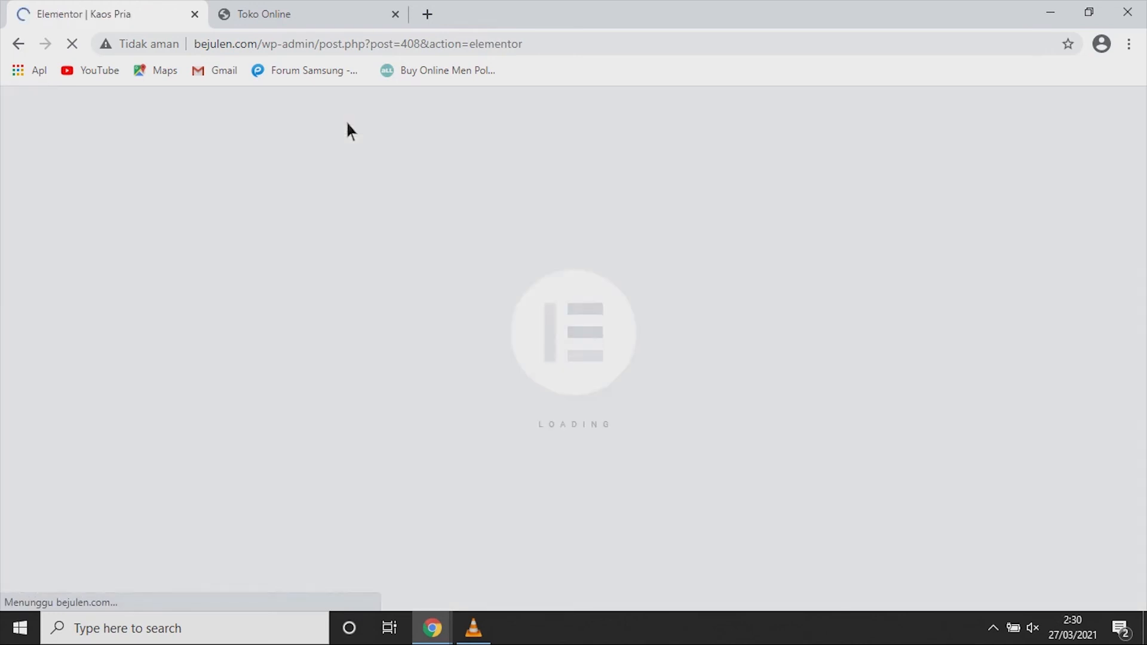
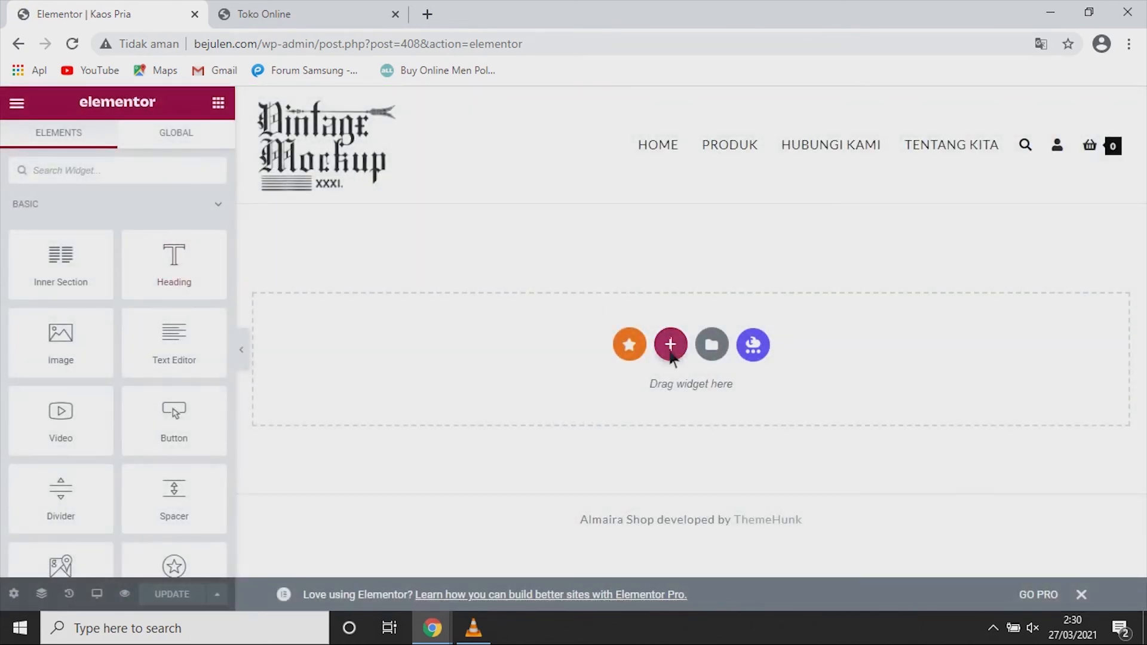
click(670, 345)
click(456, 386)
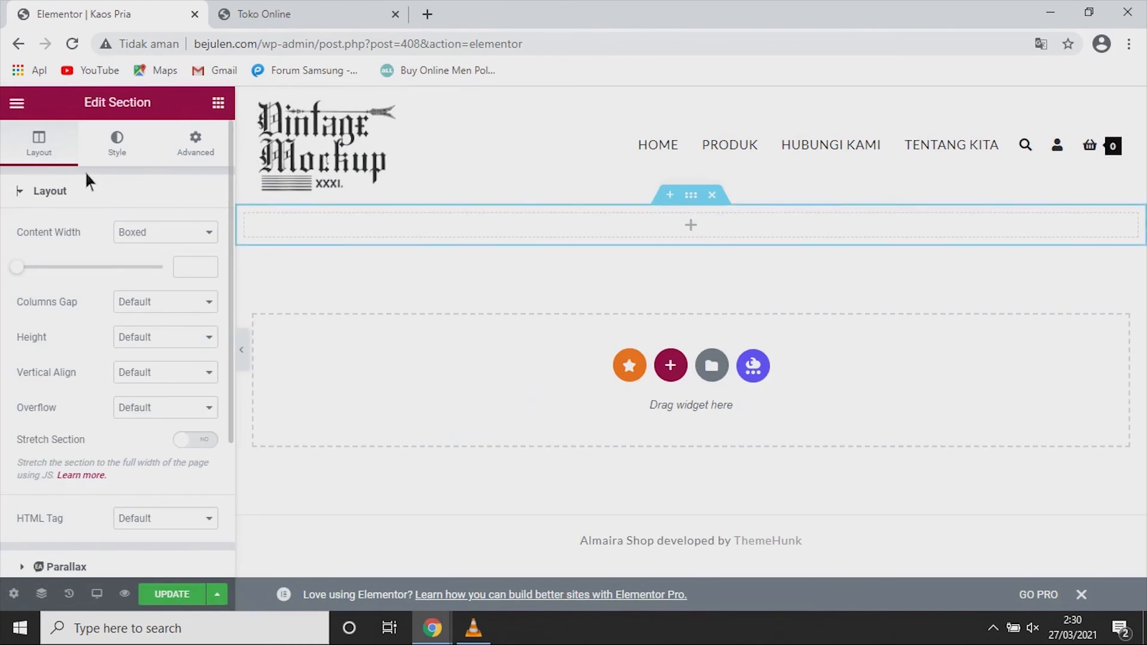
Step: Search the widgets for "product" and place a Woo Products Grid in the empty section
click(218, 103)
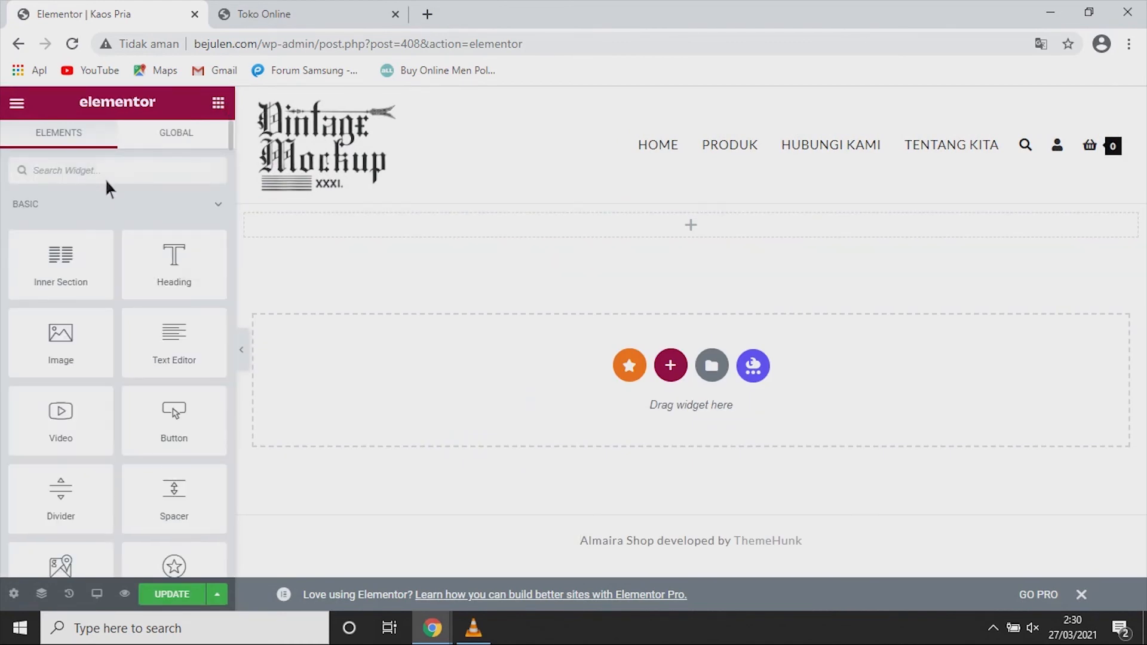
text(prodc)
key(BackSpace)
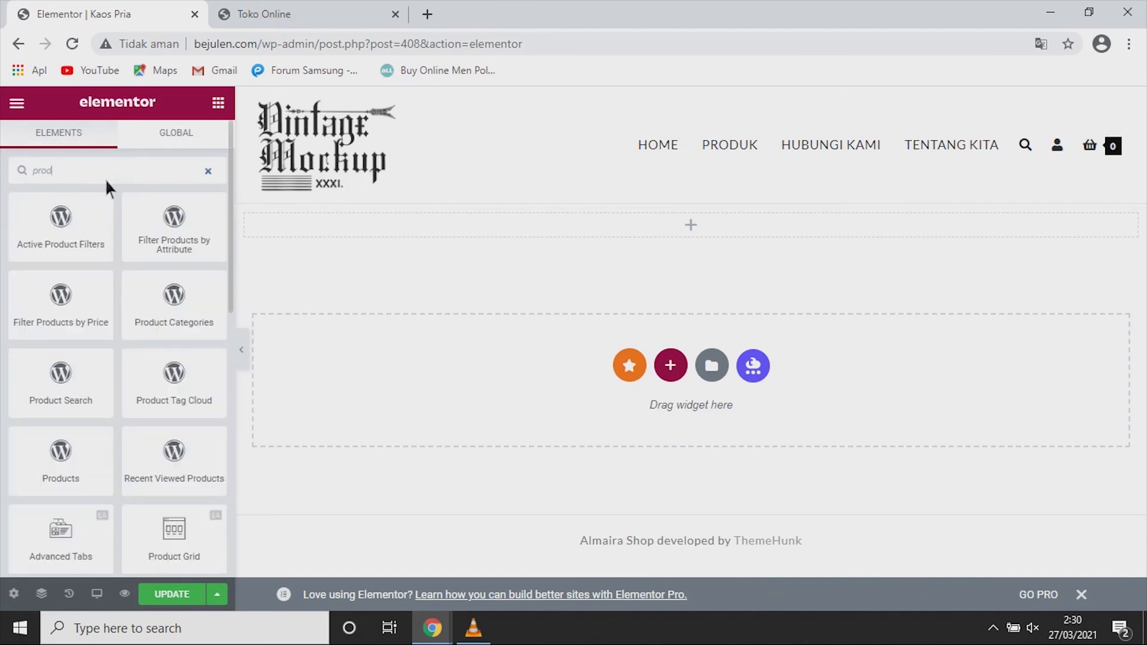
text(uct)
scroll(71, 282, down, 5)
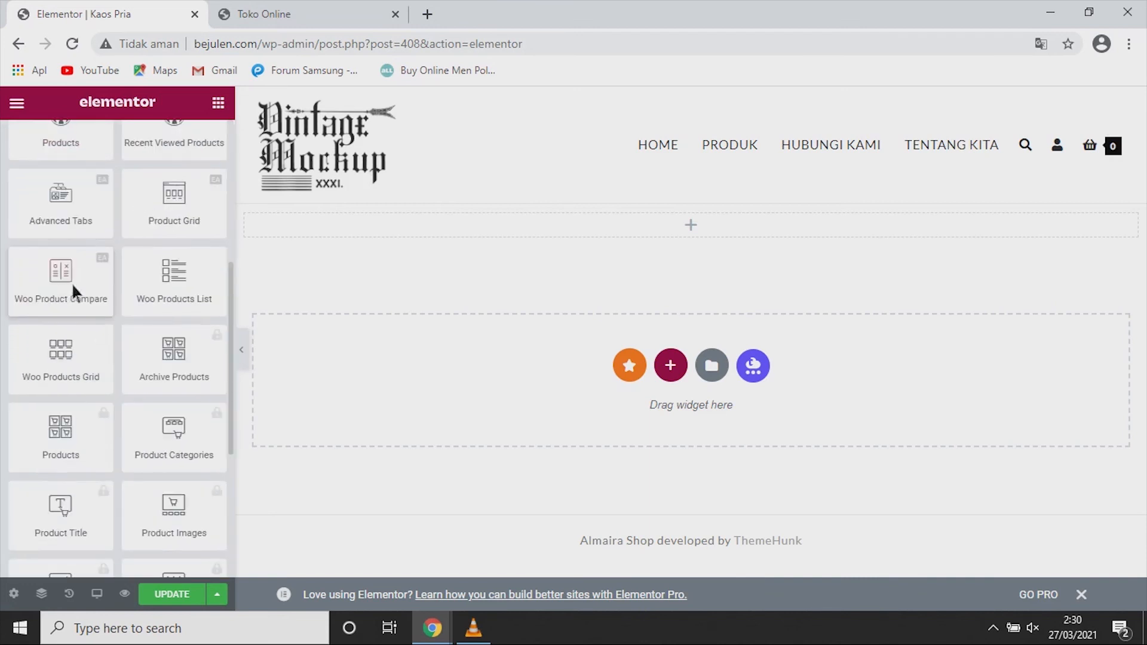
scroll(79, 472, down, 1)
scroll(87, 511, down, 1)
scroll(98, 478, up, 1)
drag(79, 295, 494, 225)
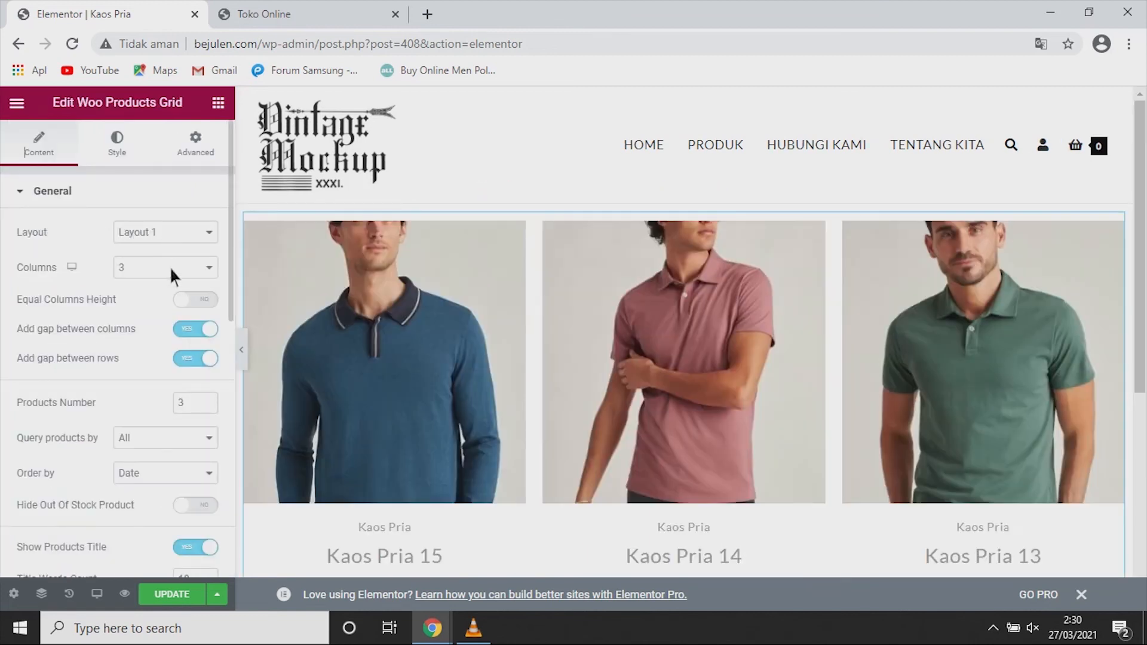
Step: Set the product grid to 4 columns and its number of products to 20
click(164, 270)
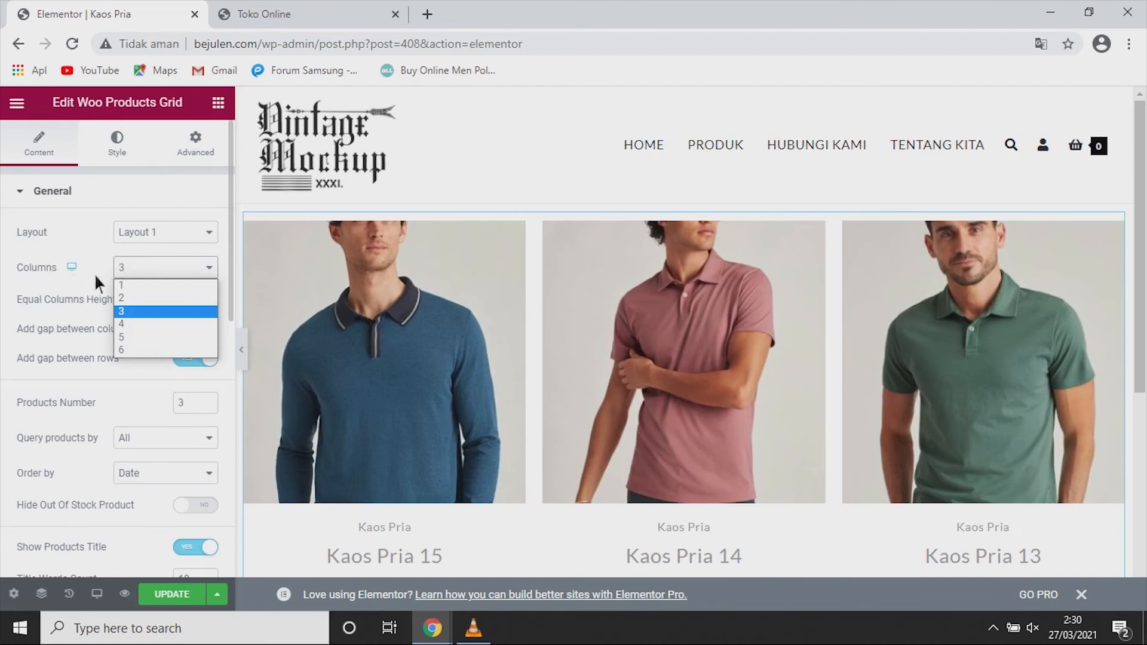
click(146, 323)
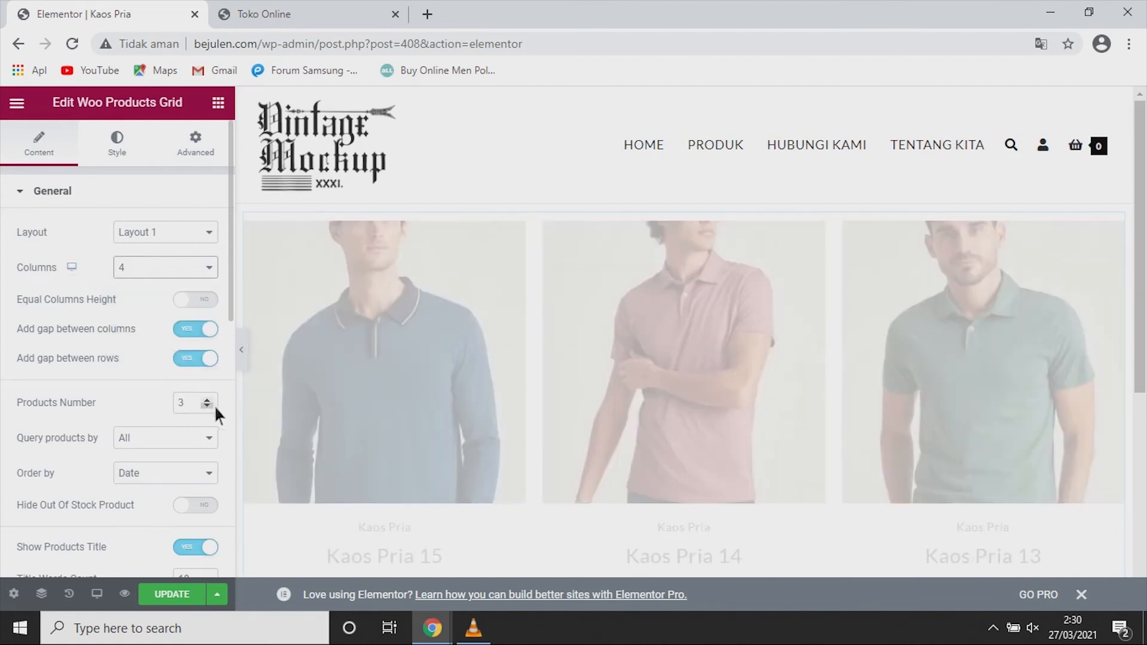
double_click(182, 403)
text(20)
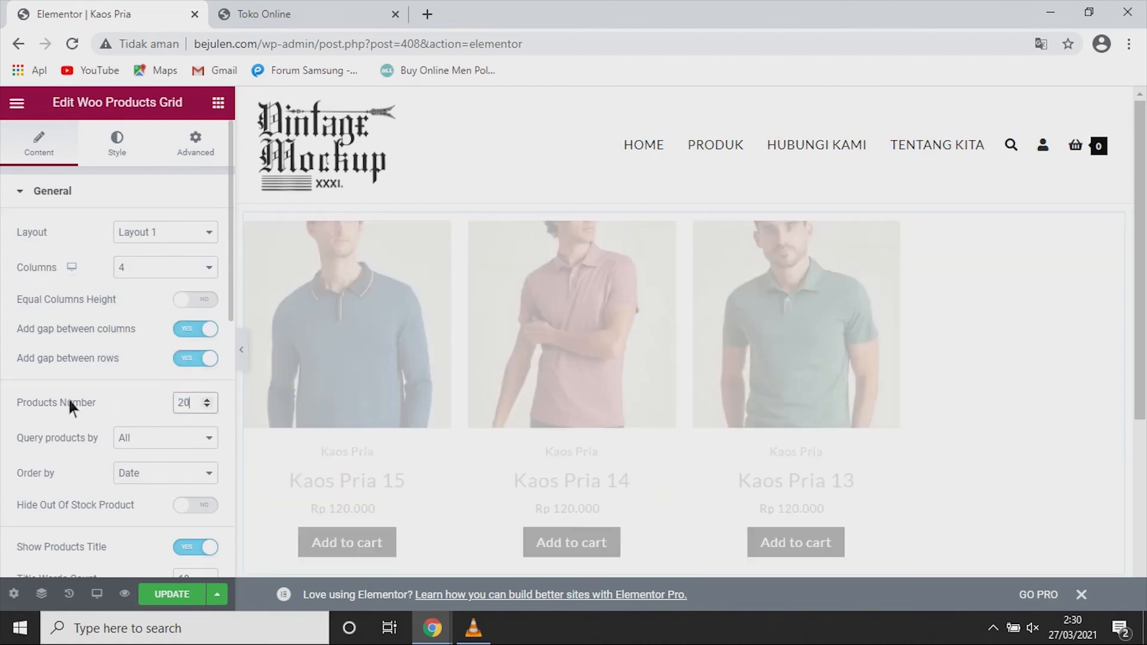
Step: Query the grid's products by category, choose the Kaos Pria category, and check the resulting rows
click(154, 442)
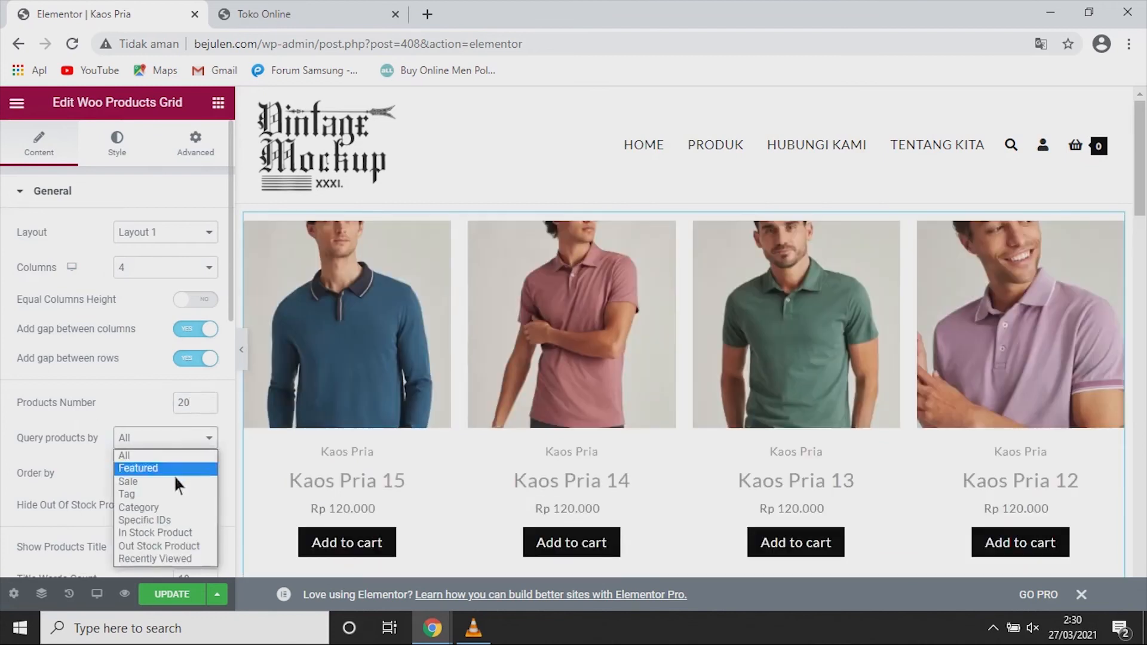
click(164, 509)
scroll(167, 428, down, 1)
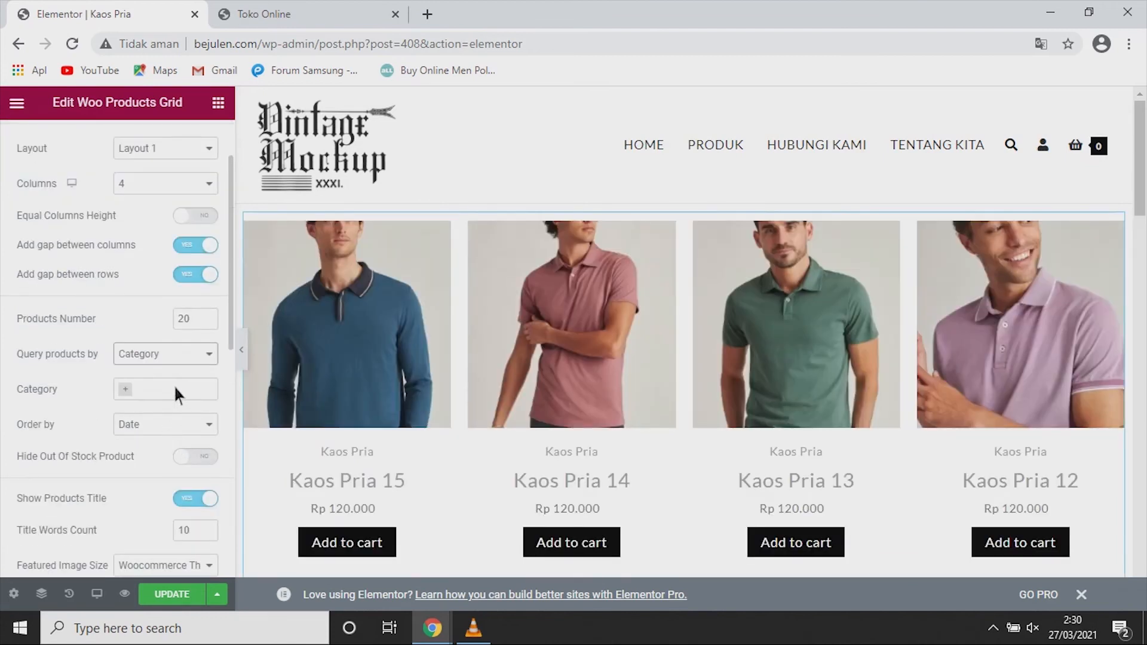
click(173, 388)
click(173, 433)
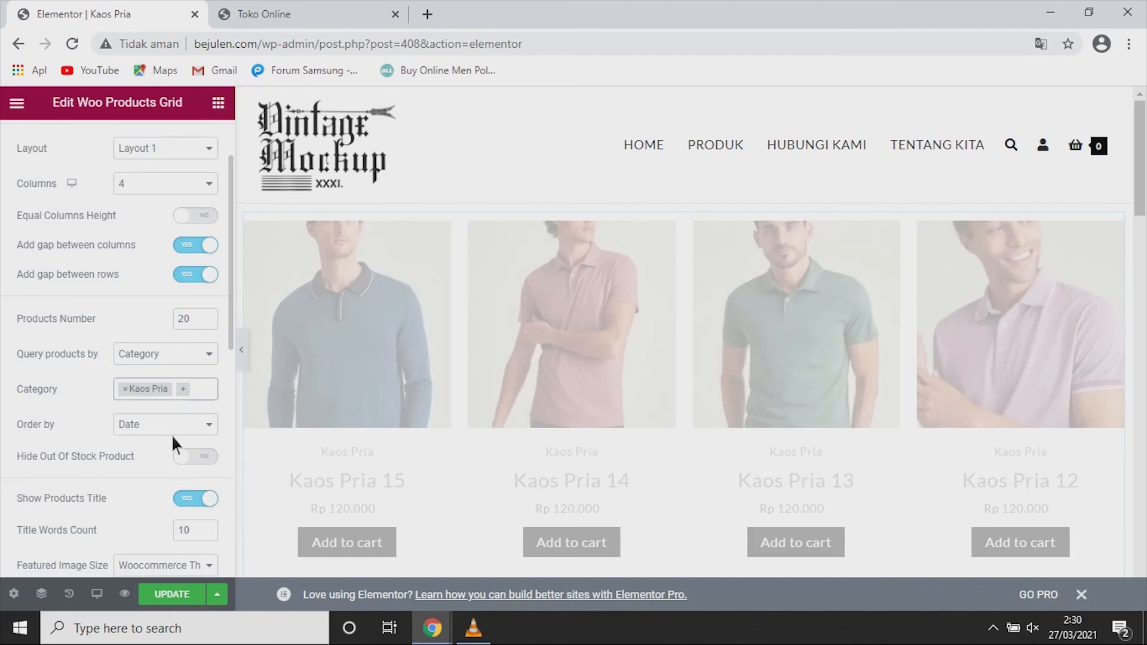
scroll(659, 421, down, 10)
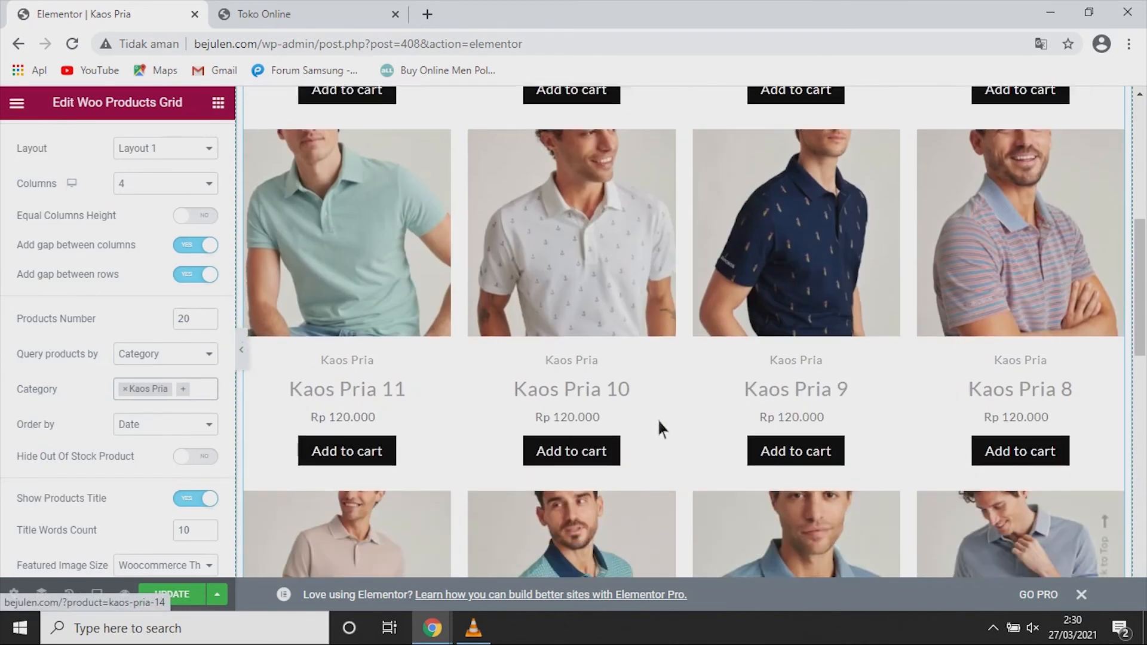
Step: Set the grid's featured image size to Woocommerce Single (600x0), hide the product categories, and update the page
scroll(152, 449, down, 3)
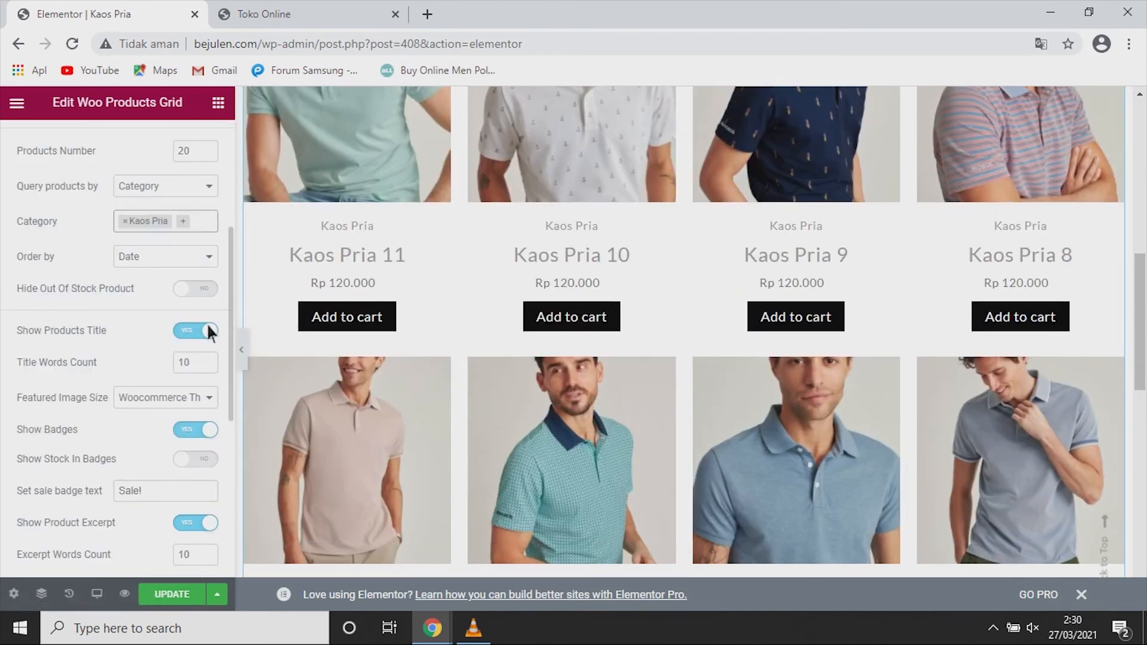
click(179, 397)
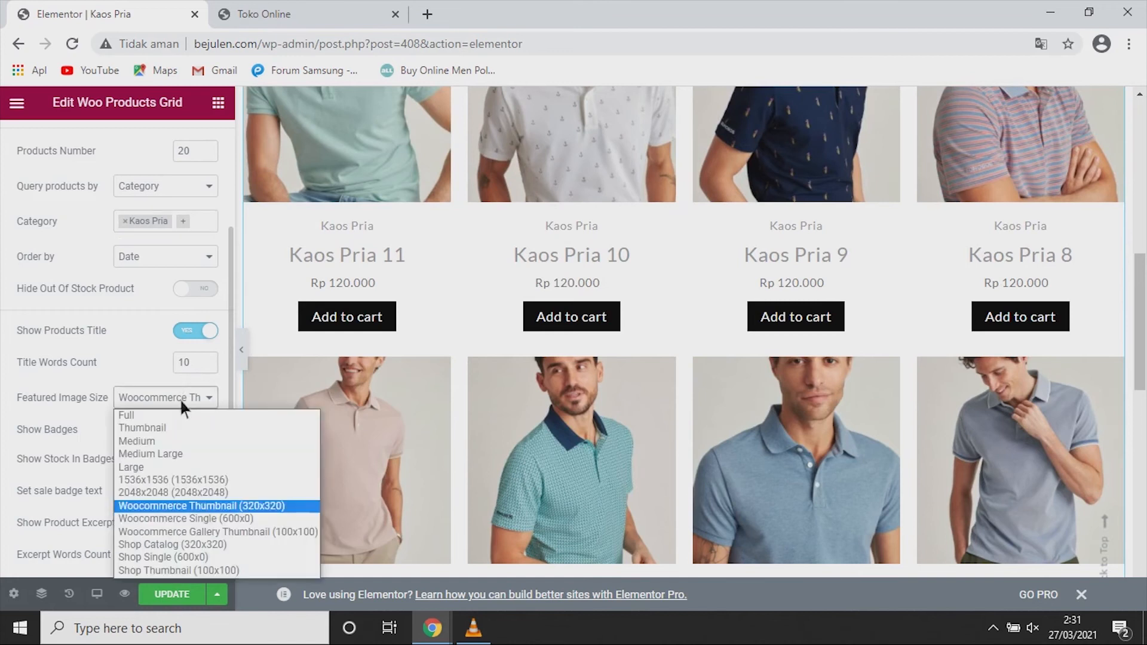
click(225, 526)
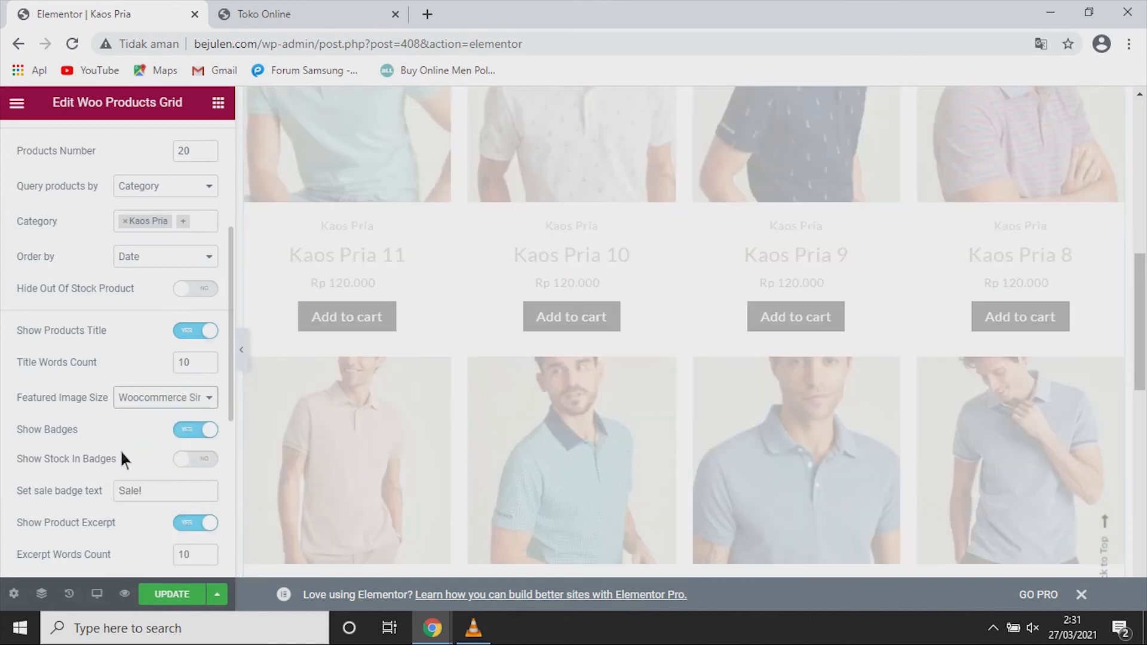
scroll(119, 449, down, 4)
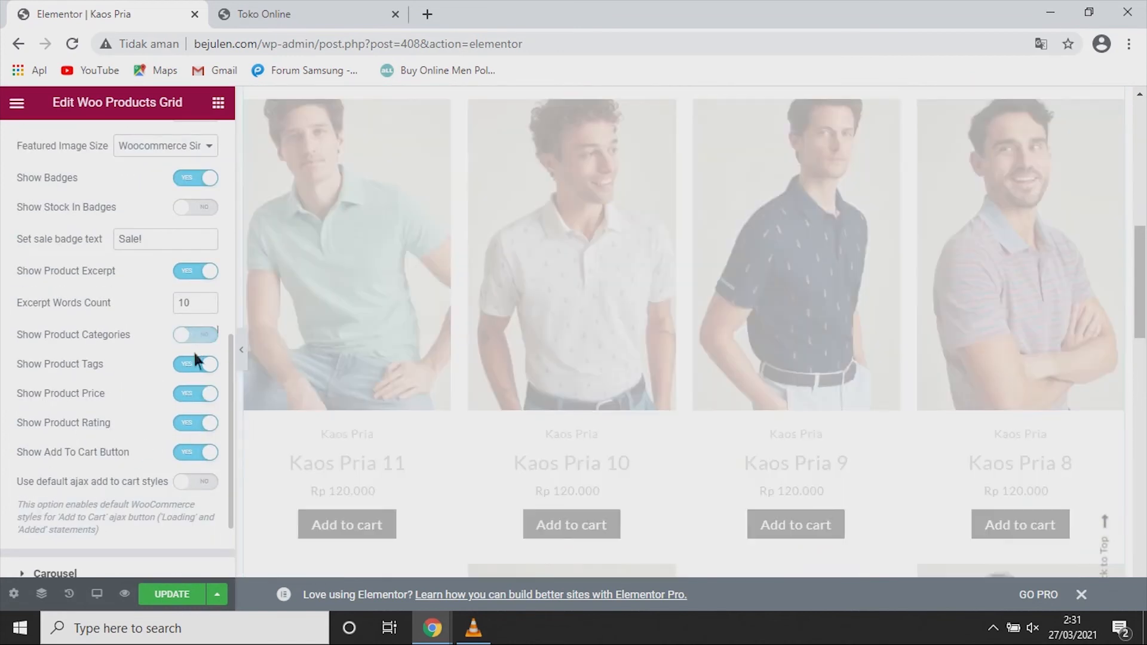
click(192, 335)
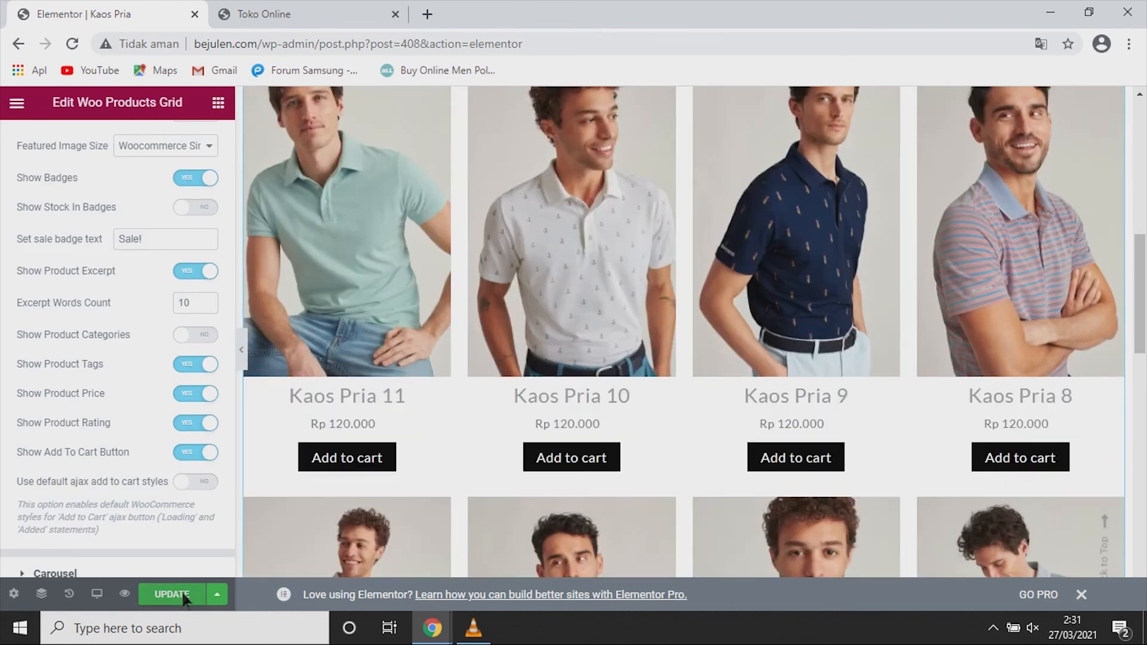
click(174, 594)
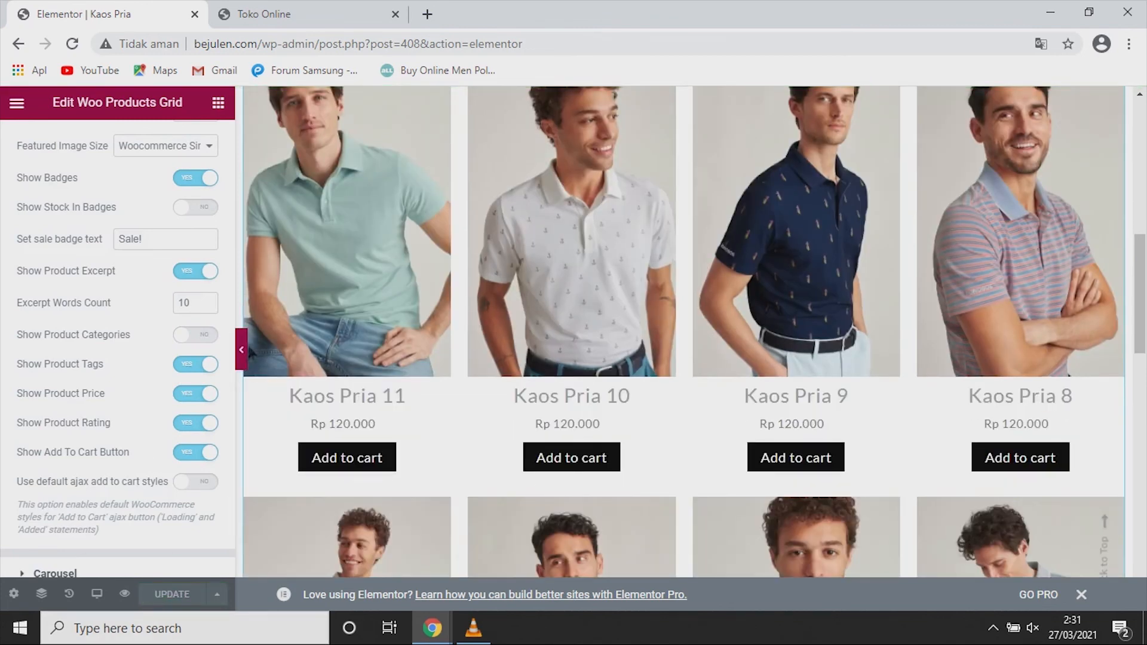
Step: Preview the Kaos Pria page at full width without the widget settings and check all its product rows
click(242, 350)
scroll(618, 347, up, 8)
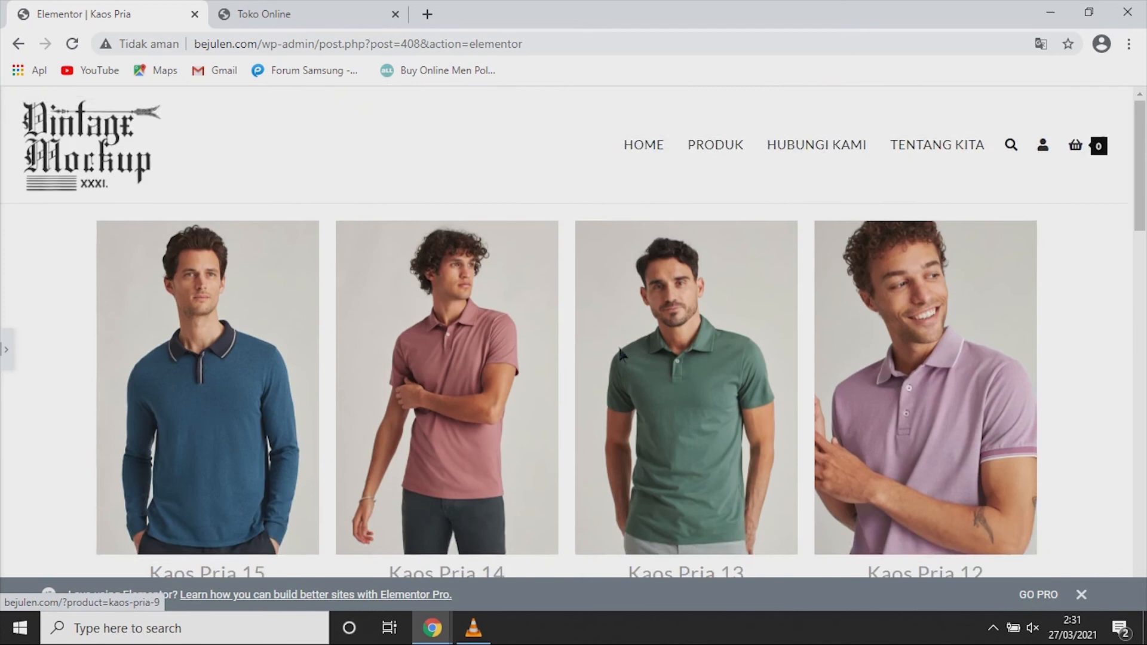
scroll(618, 347, down, 8)
scroll(607, 368, down, 15)
scroll(571, 393, up, 20)
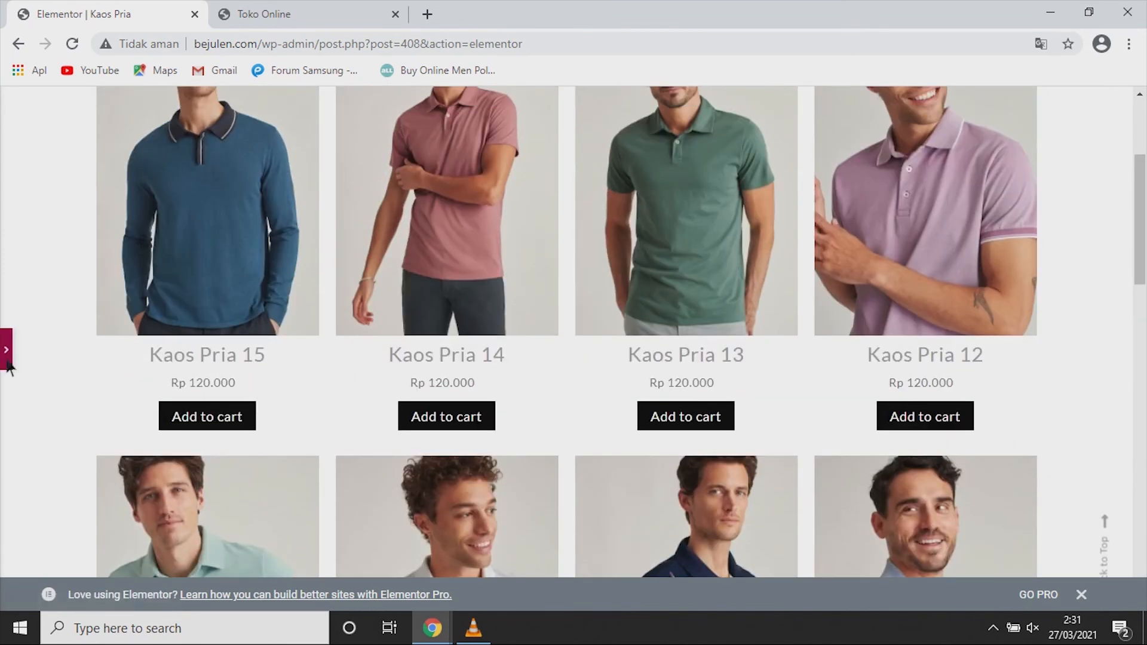
click(8, 363)
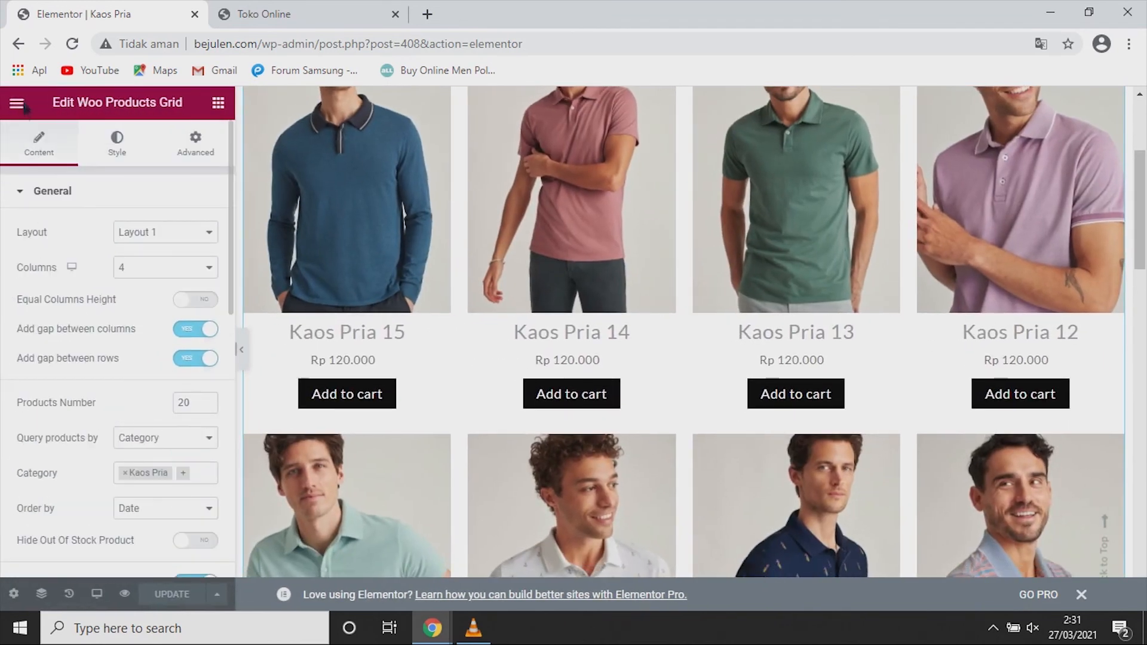
Step: Exit Elementor to the WordPress editor, update the Kaos Pria page, and dismiss the backup notice
click(21, 103)
click(113, 400)
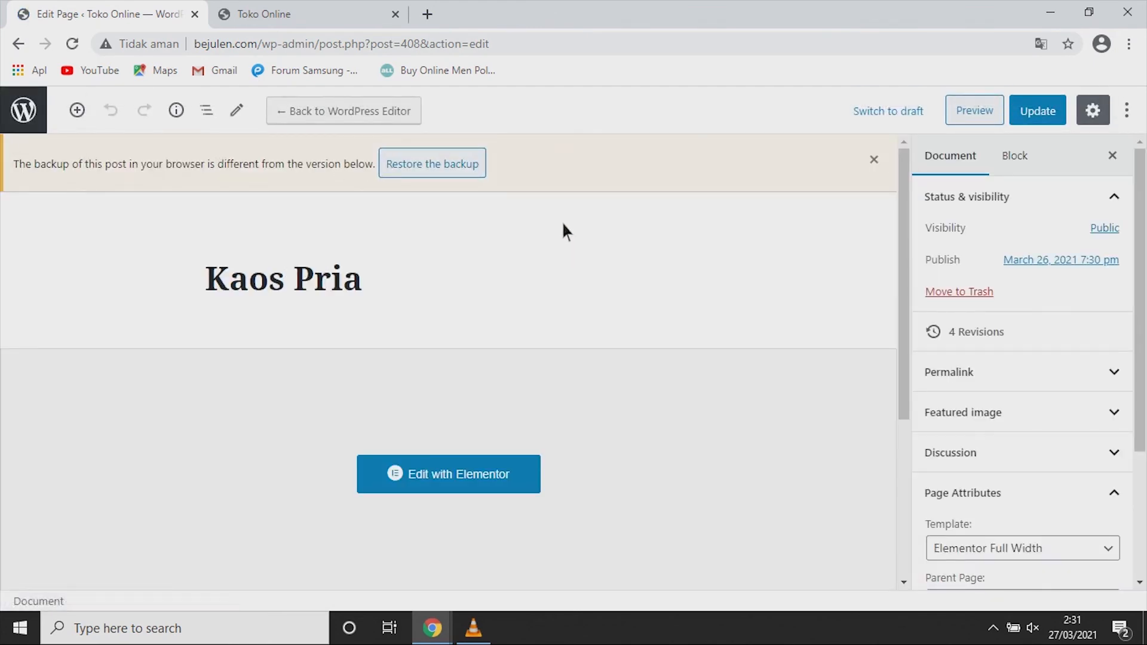
click(1042, 112)
click(882, 164)
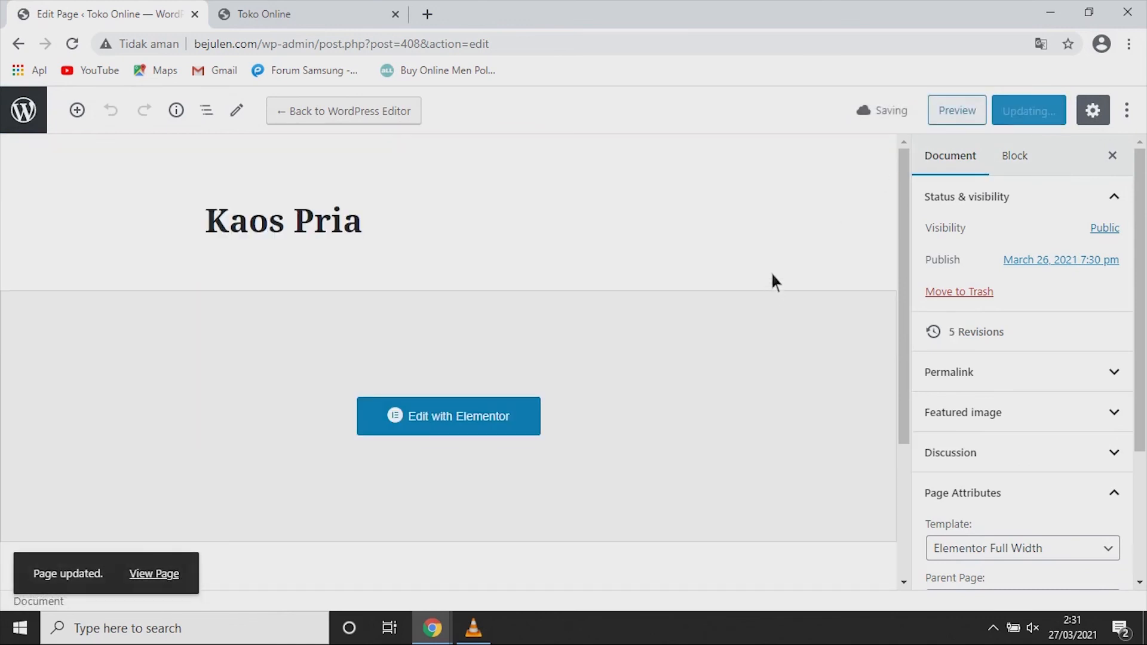
Step: Leave the page editor and open the site's menu management at the Header Menu structure
click(30, 131)
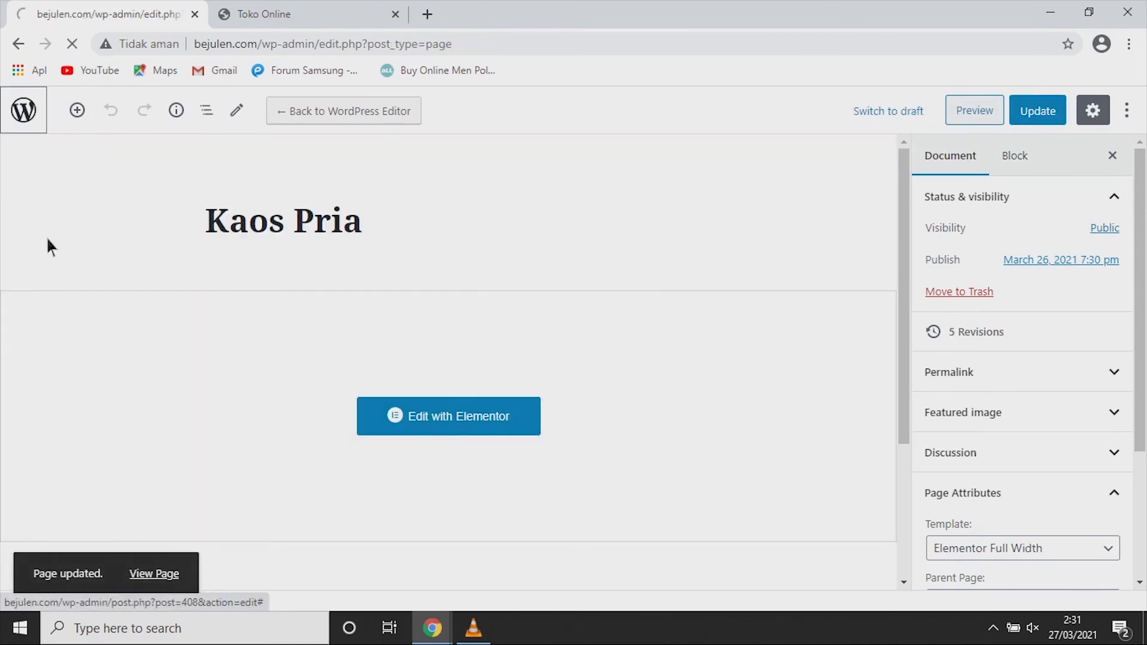
scroll(90, 400, down, 3)
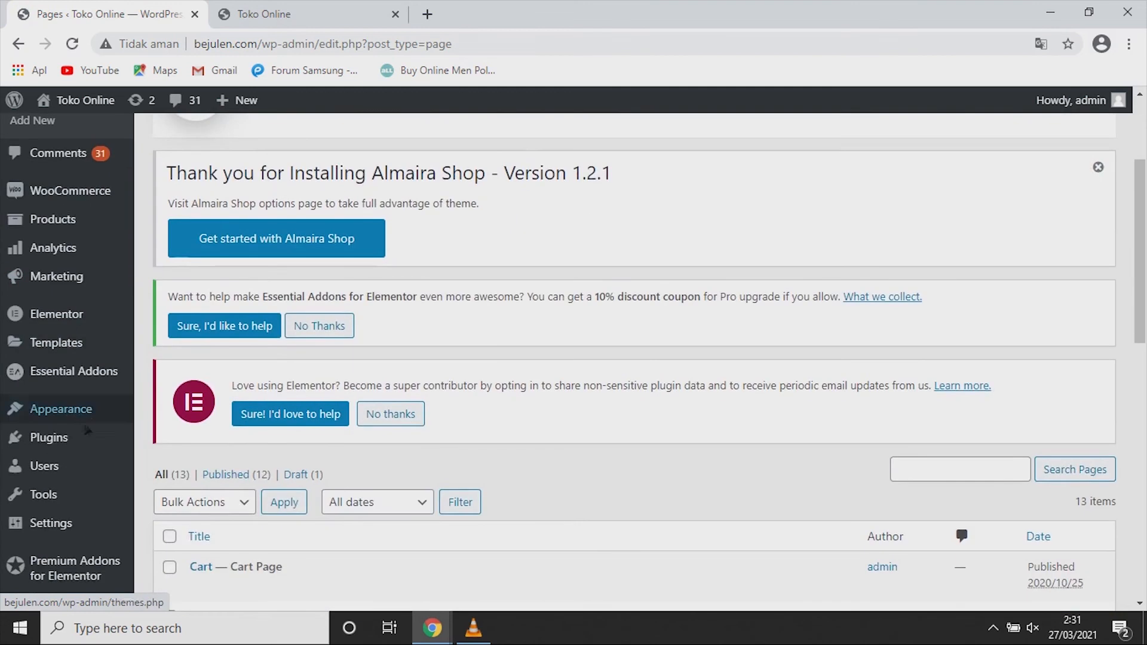
mouse_move(76, 420)
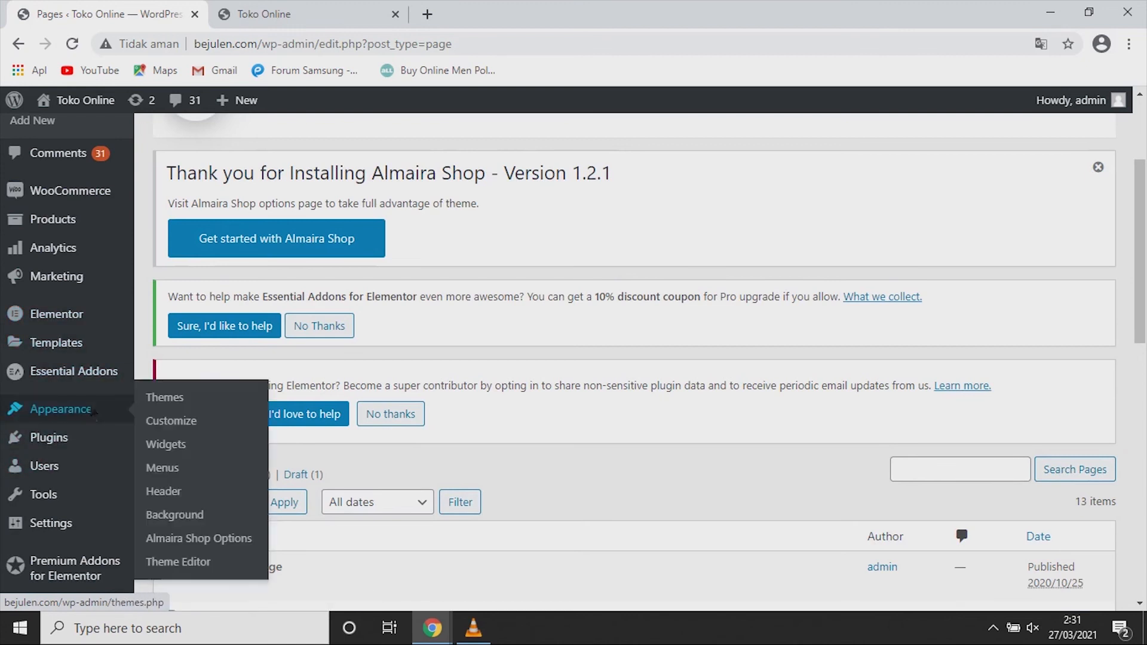
click(163, 467)
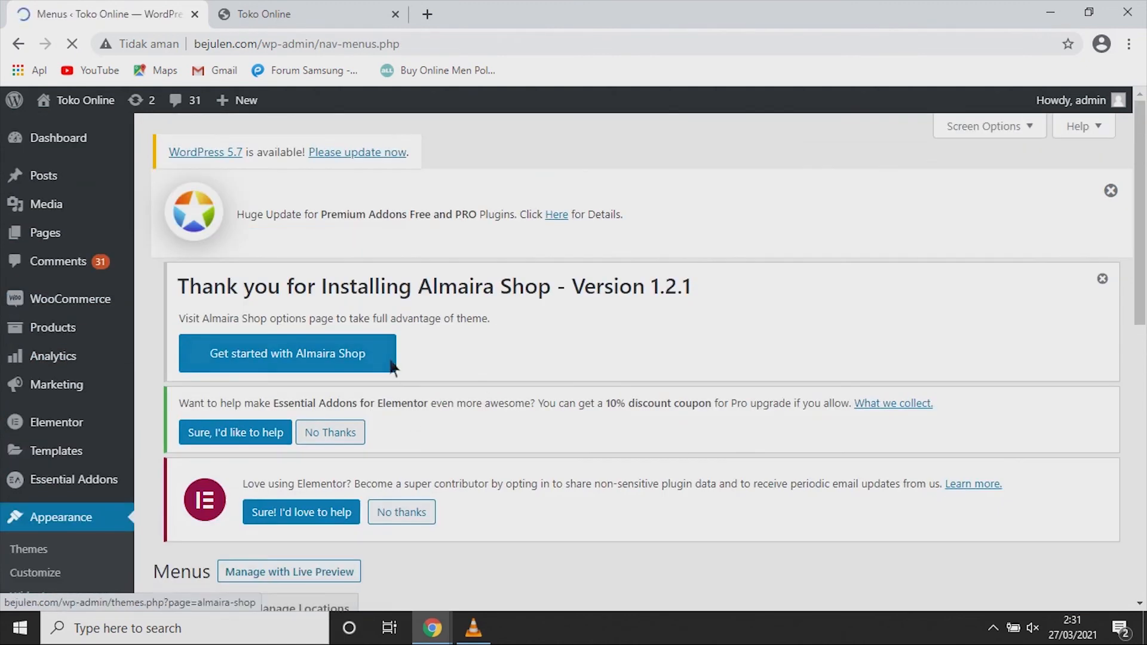
scroll(386, 357, down, 10)
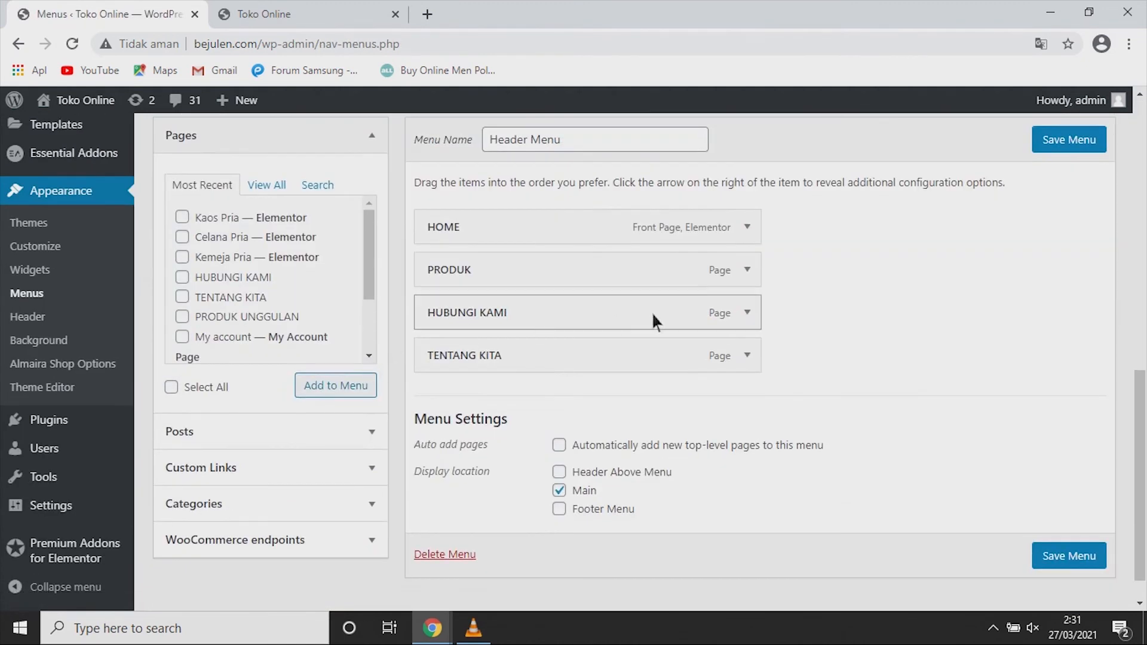
click(754, 275)
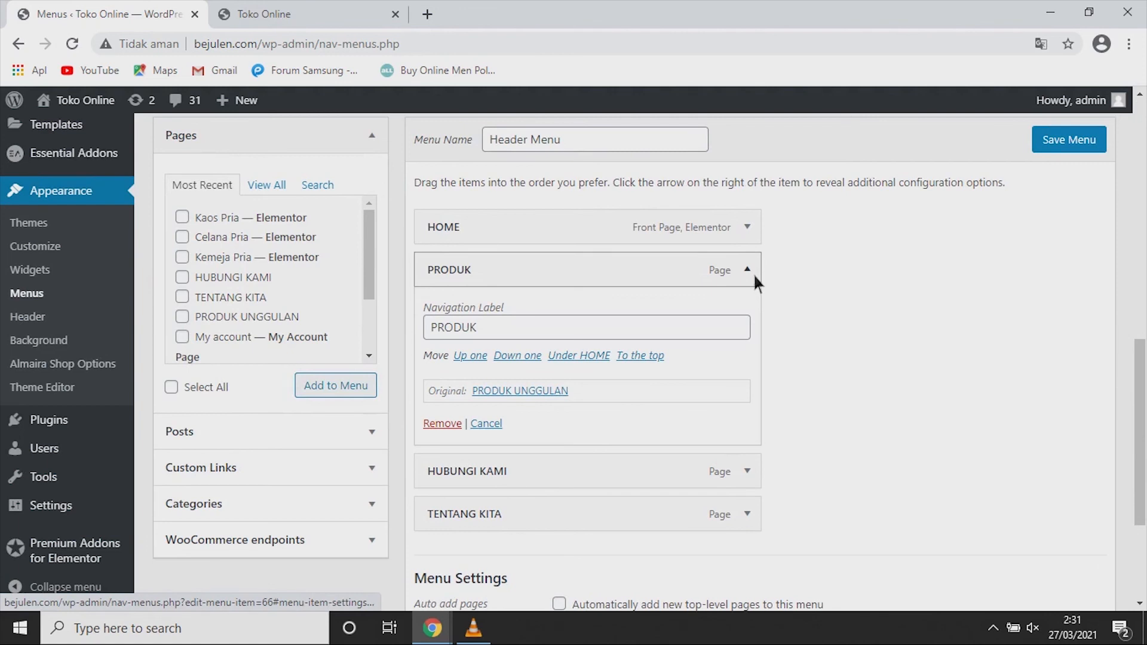
click(754, 274)
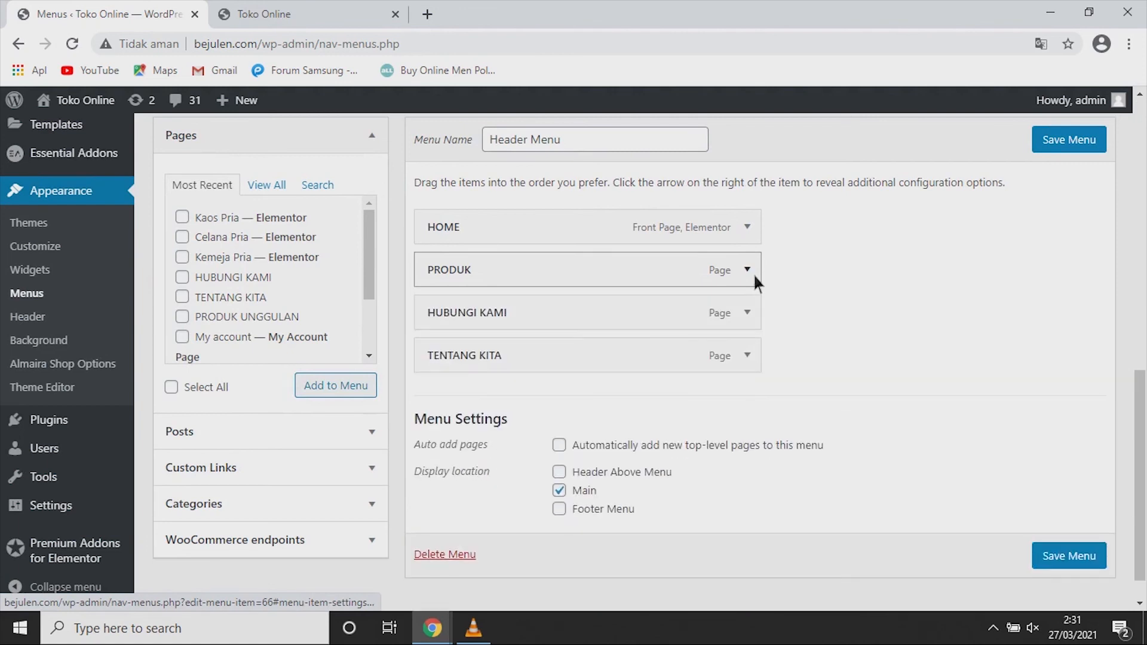
click(360, 469)
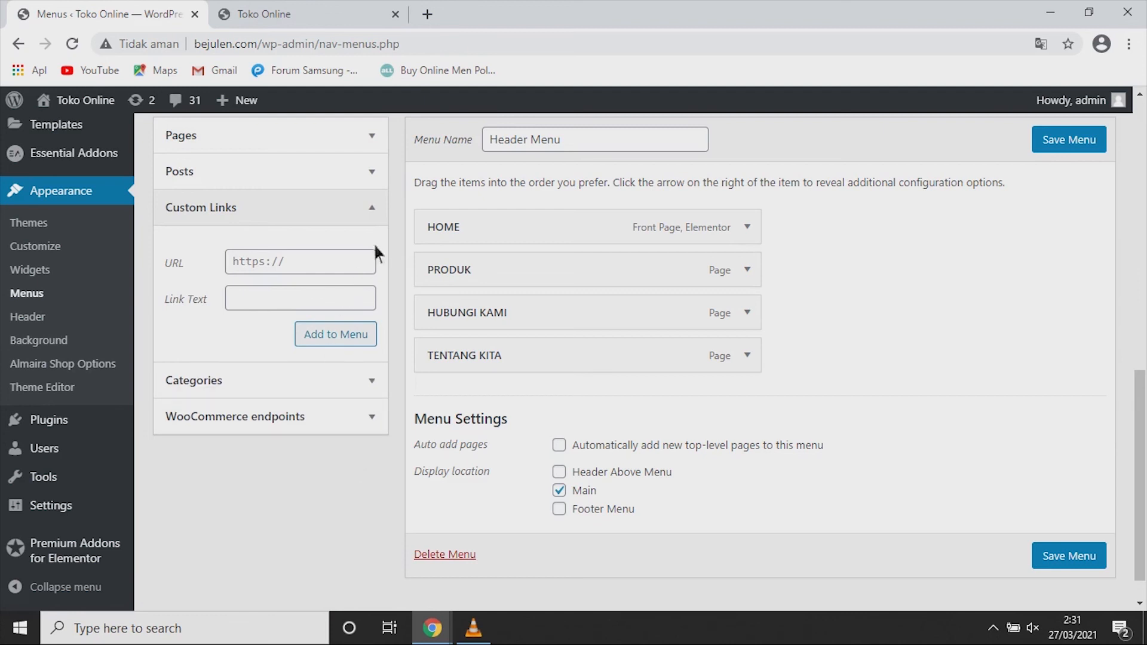
click(382, 205)
scroll(279, 375, up, 3)
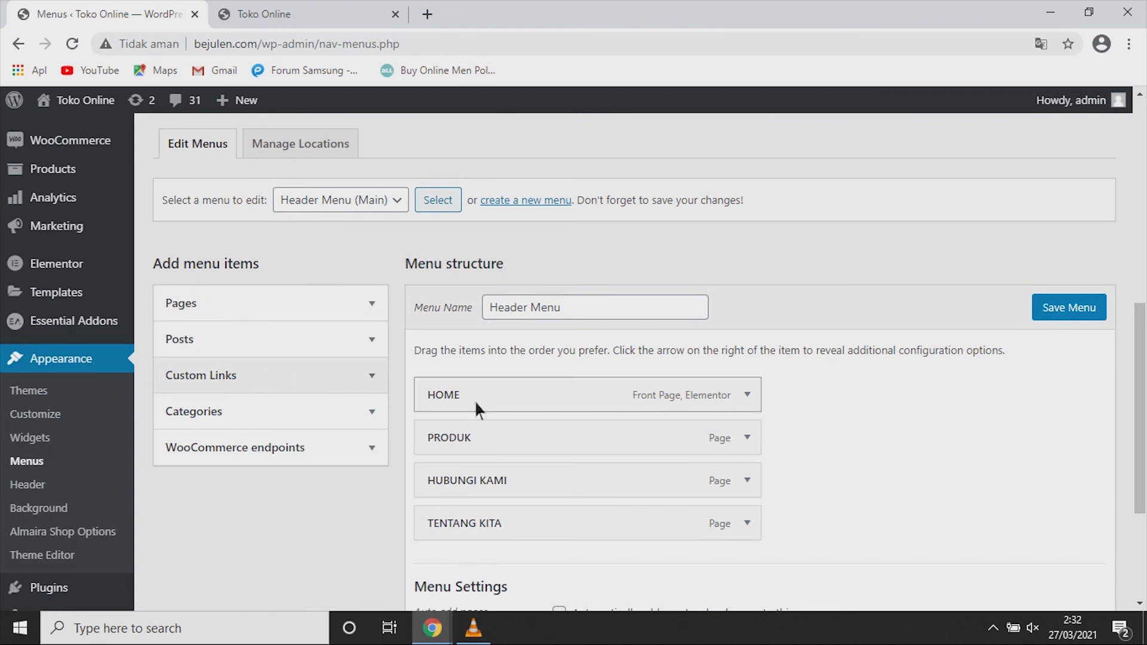
Step: Add the Kaos Pria, Celana Pria and Kemeja Pria pages to the Header Menu
click(283, 306)
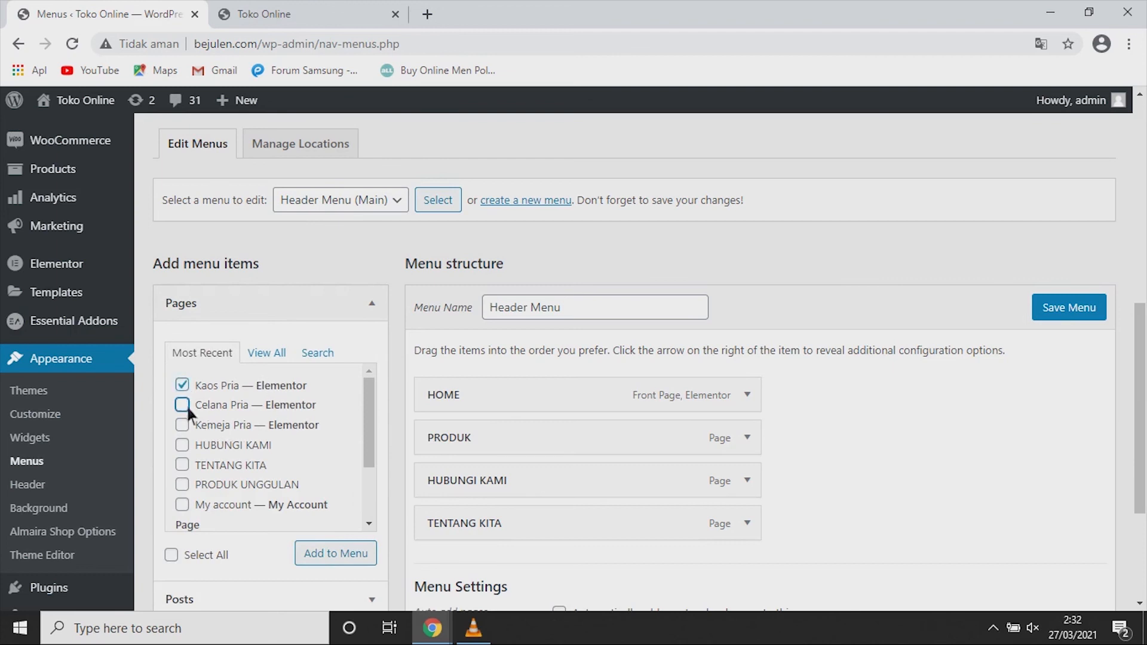
click(326, 556)
scroll(575, 460, down, 3)
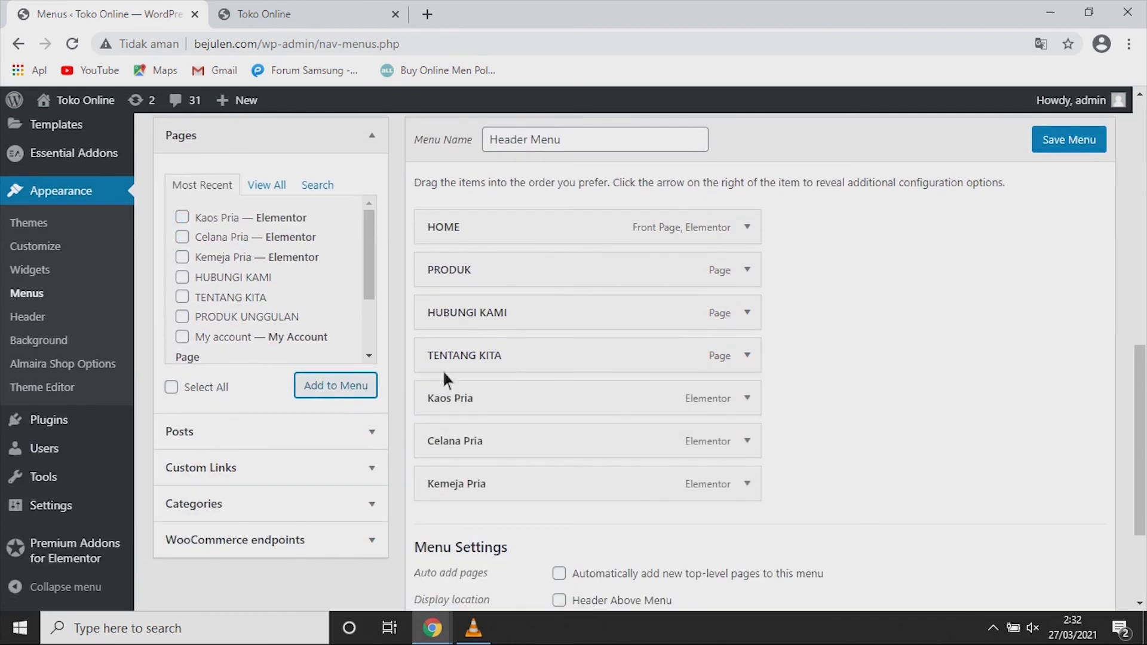
Step: Nest Kemeja Pria, Celana Pria and Kaos Pria, in that order, as sub items of PRODUK and save the menu
drag(460, 493, 499, 331)
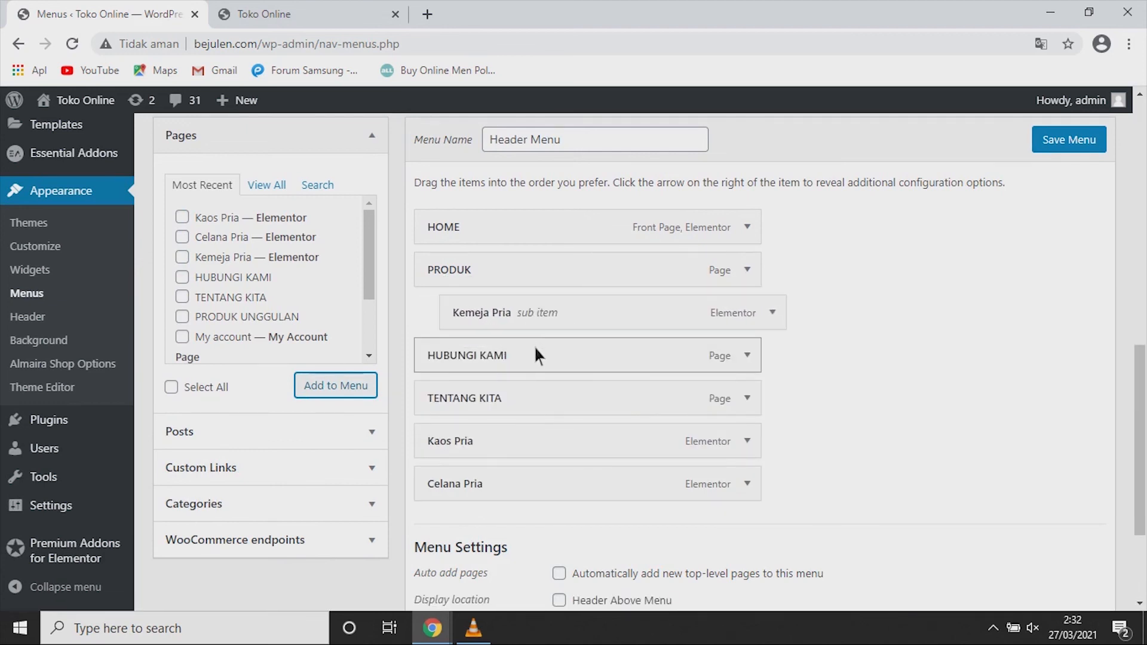
drag(458, 486, 485, 357)
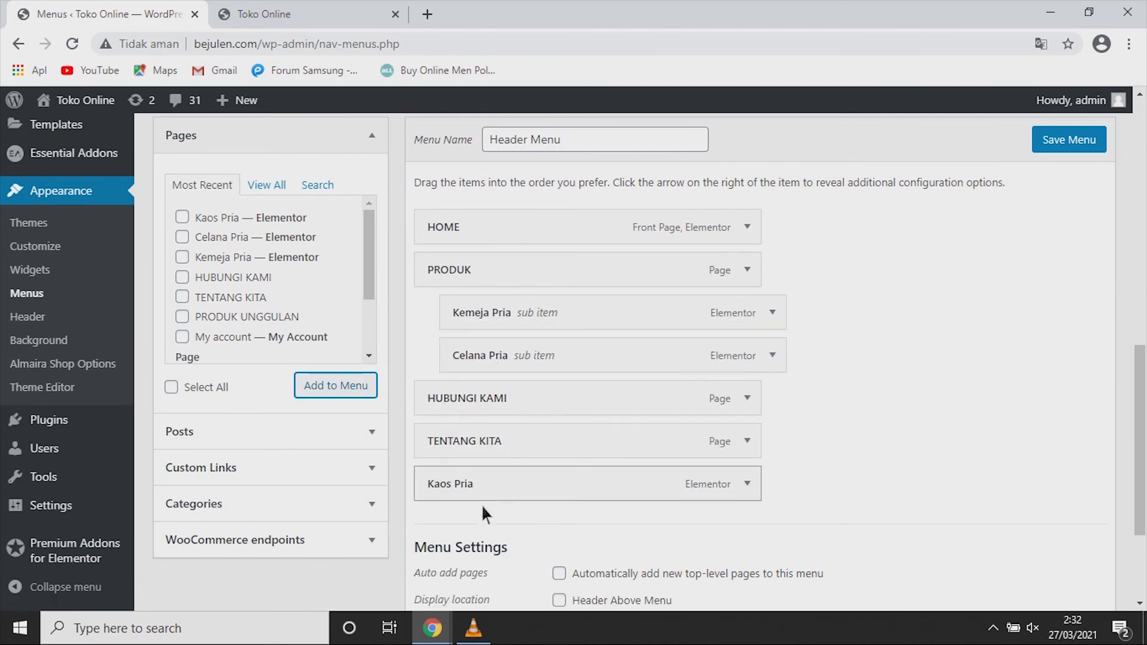
drag(454, 490, 485, 397)
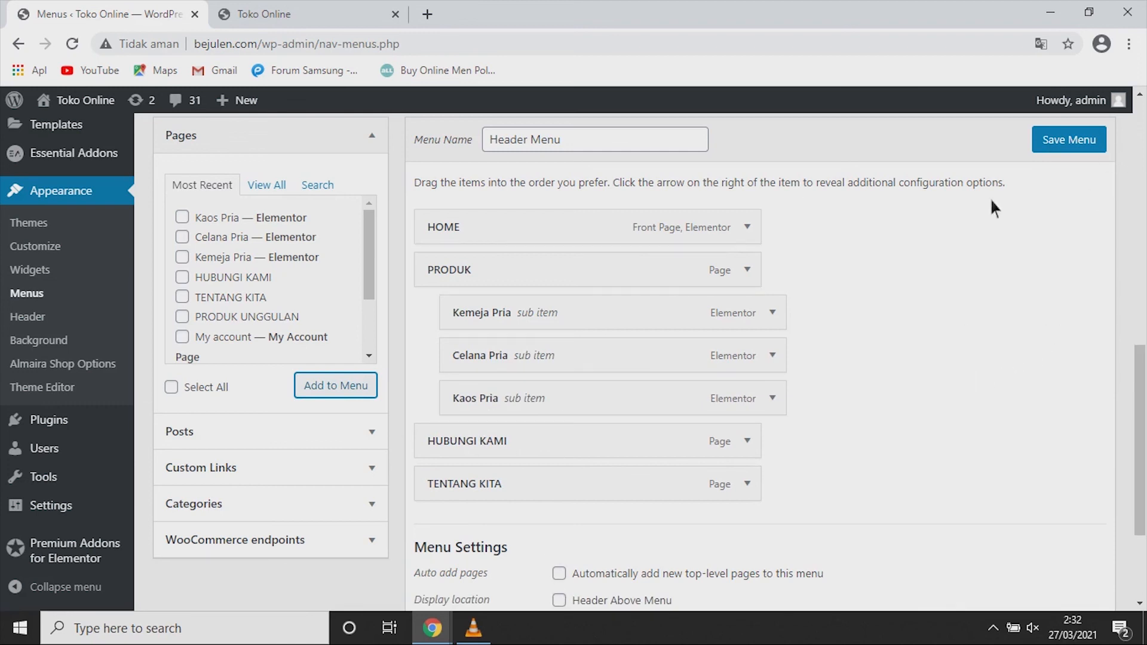
click(1070, 144)
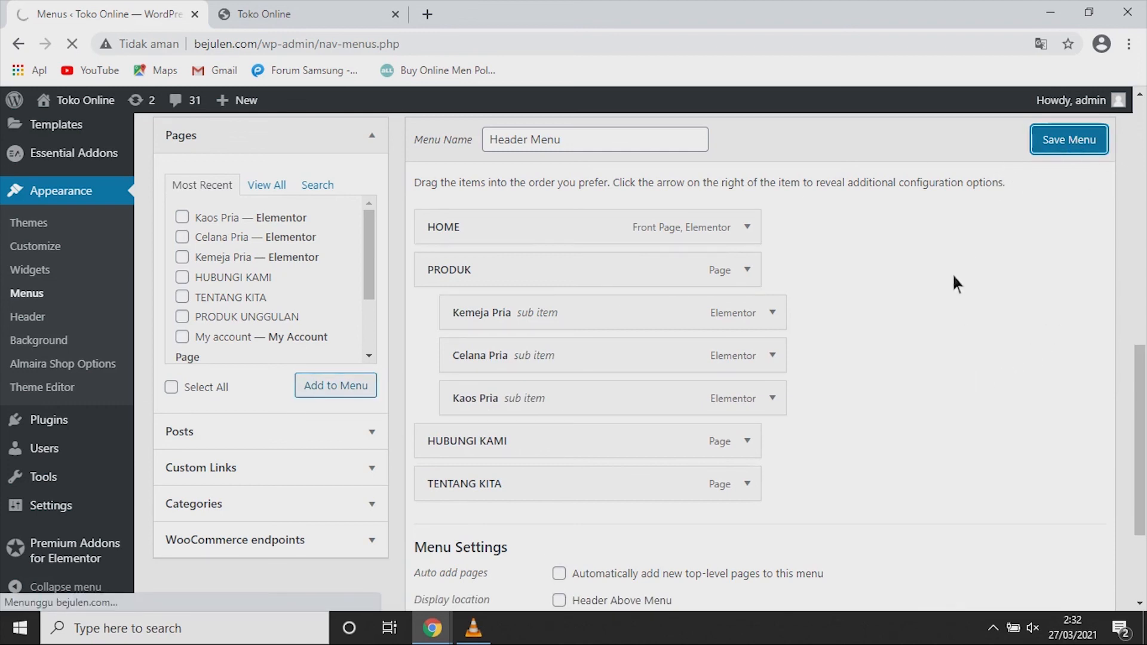
scroll(486, 277, down, 5)
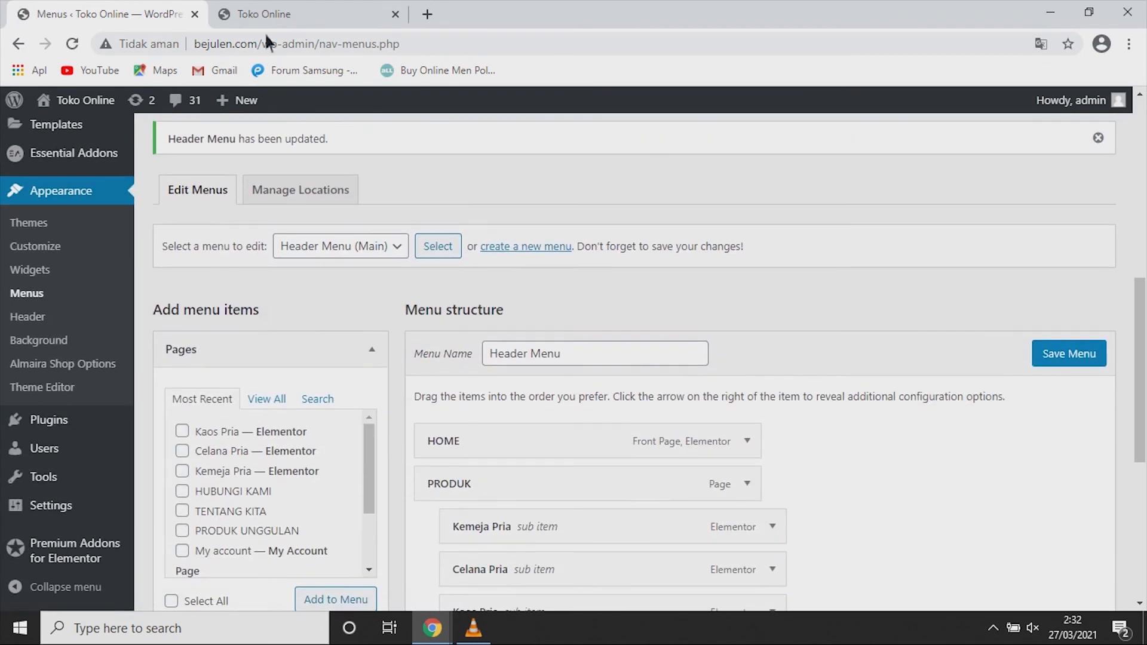
Step: Reload the storefront, open Kemeja Pria from the PRODUK submenu, and check its product grid
click(258, 13)
click(72, 44)
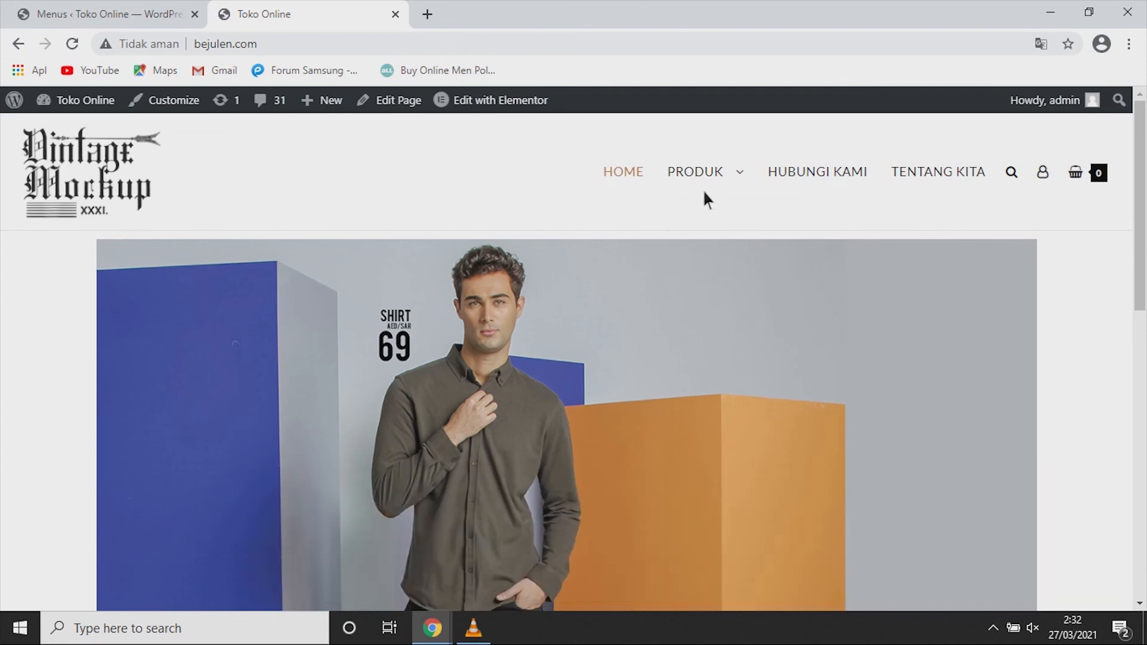
mouse_move(735, 168)
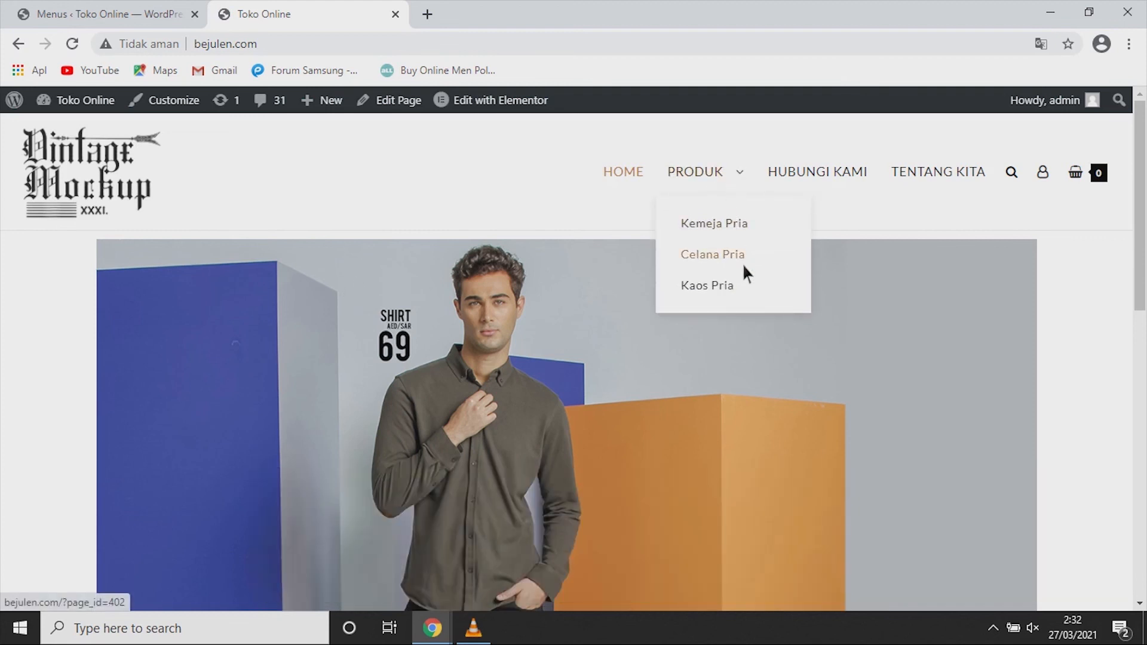
click(740, 227)
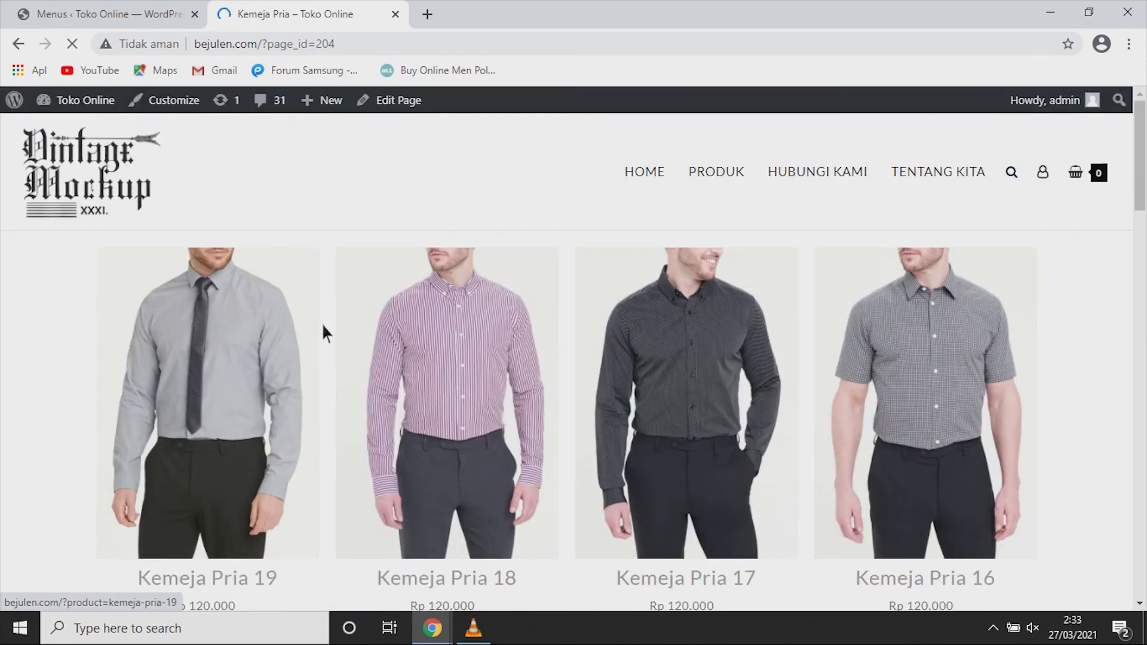
scroll(618, 307, down, 20)
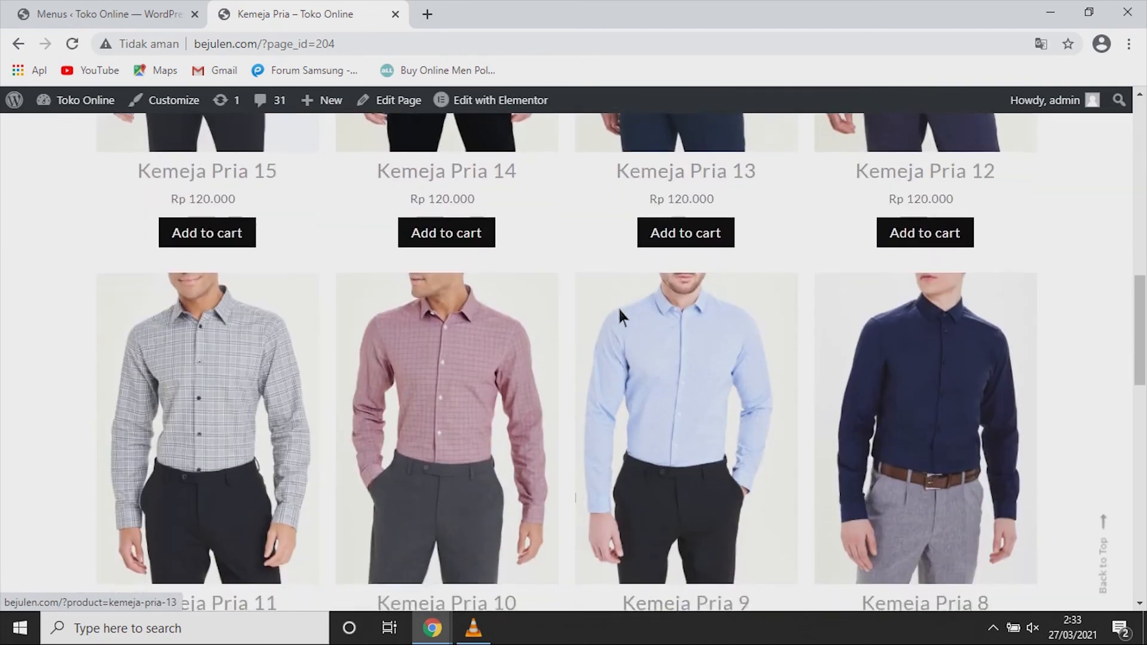
scroll(618, 306, down, 8)
scroll(618, 306, up, 7)
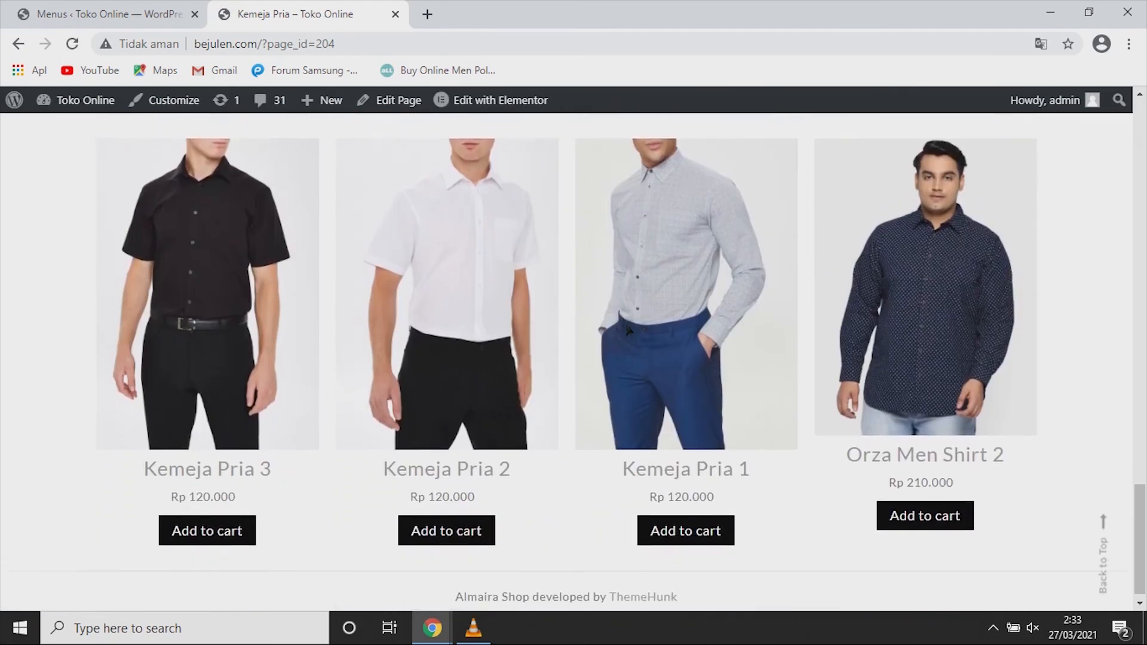
scroll(625, 320, up, 20)
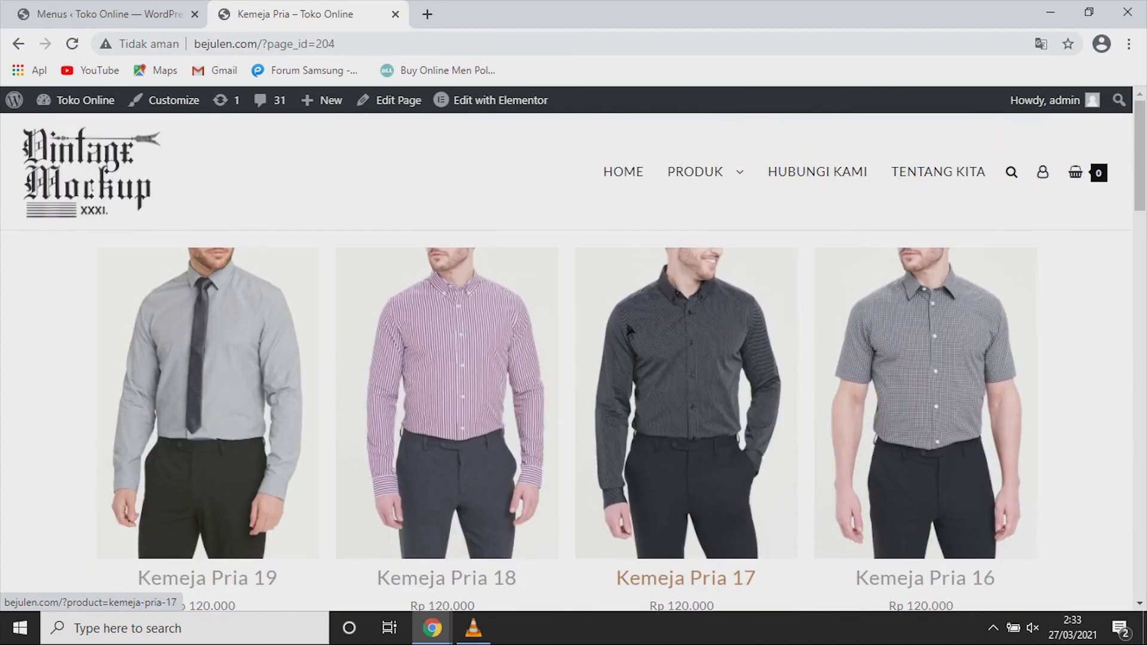
Step: Open Celana Pria from the store's PRODUK submenu and look through its products
mouse_move(717, 197)
click(720, 253)
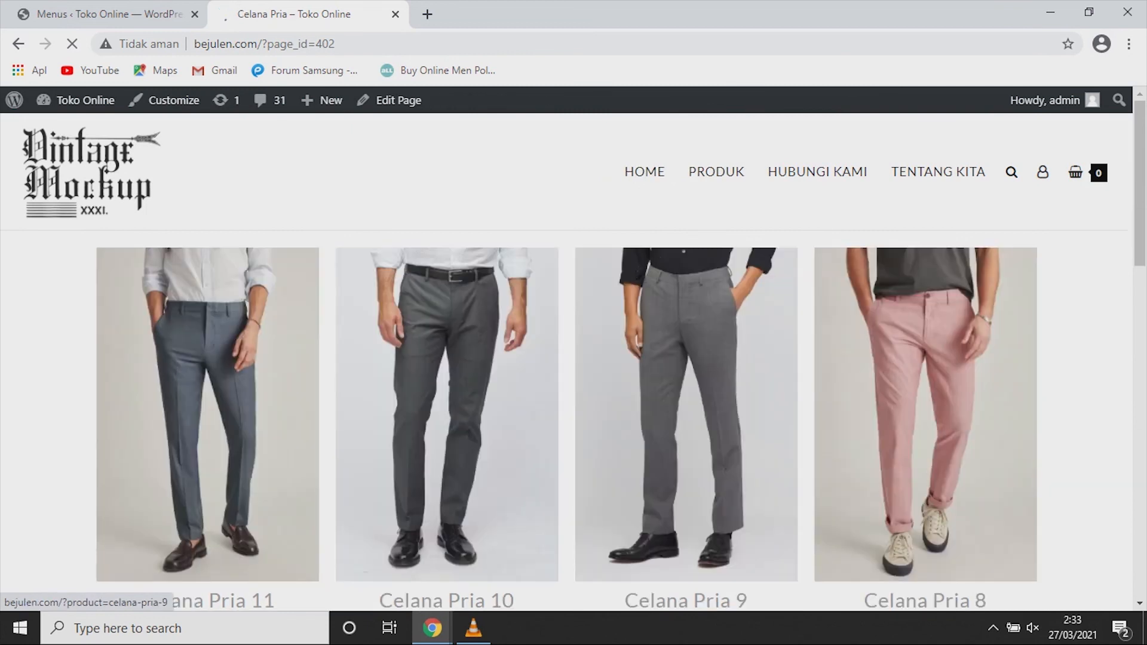
scroll(629, 270, down, 15)
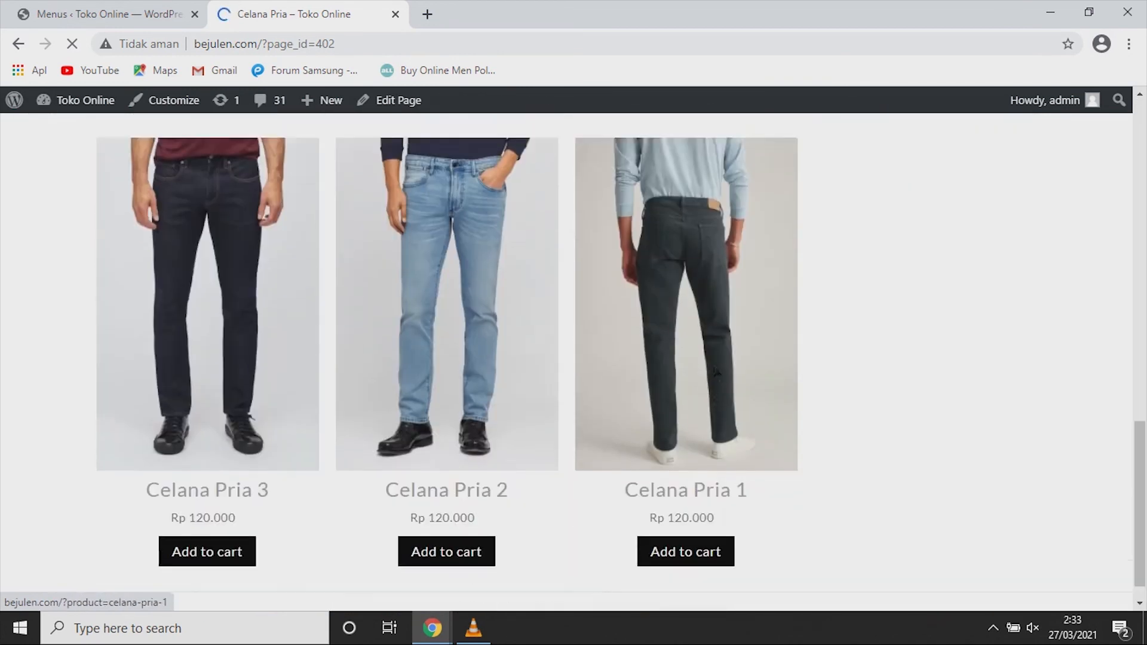
scroll(715, 371, up, 15)
Step: Open Kaos Pria from the store's PRODUK submenu and review the listed products
mouse_move(730, 173)
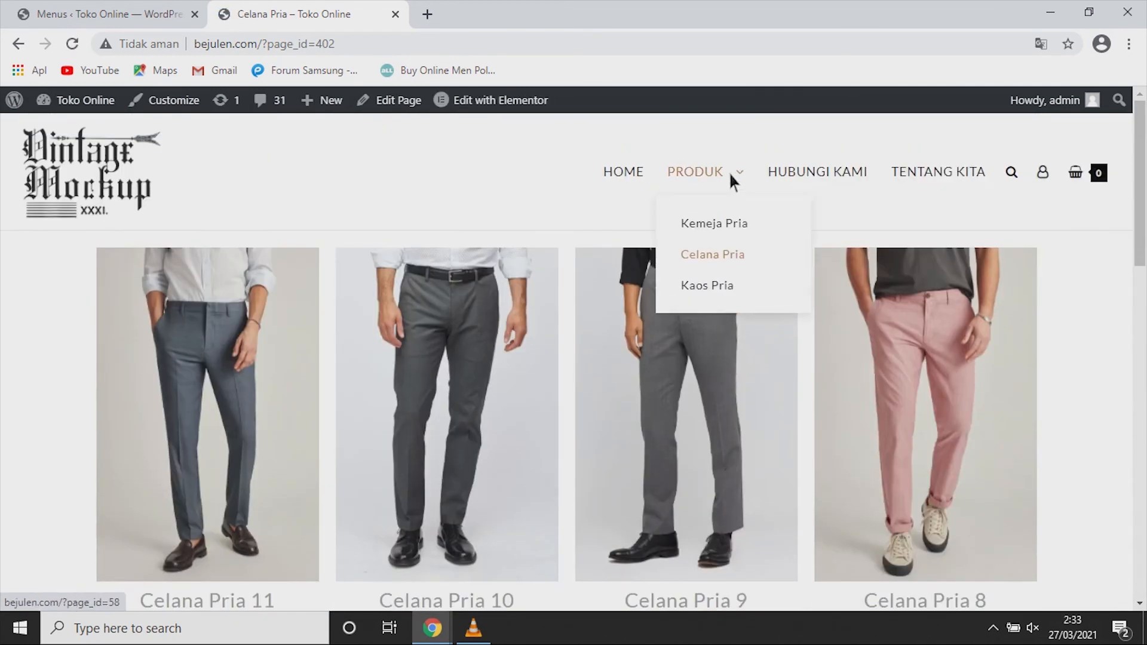
click(730, 282)
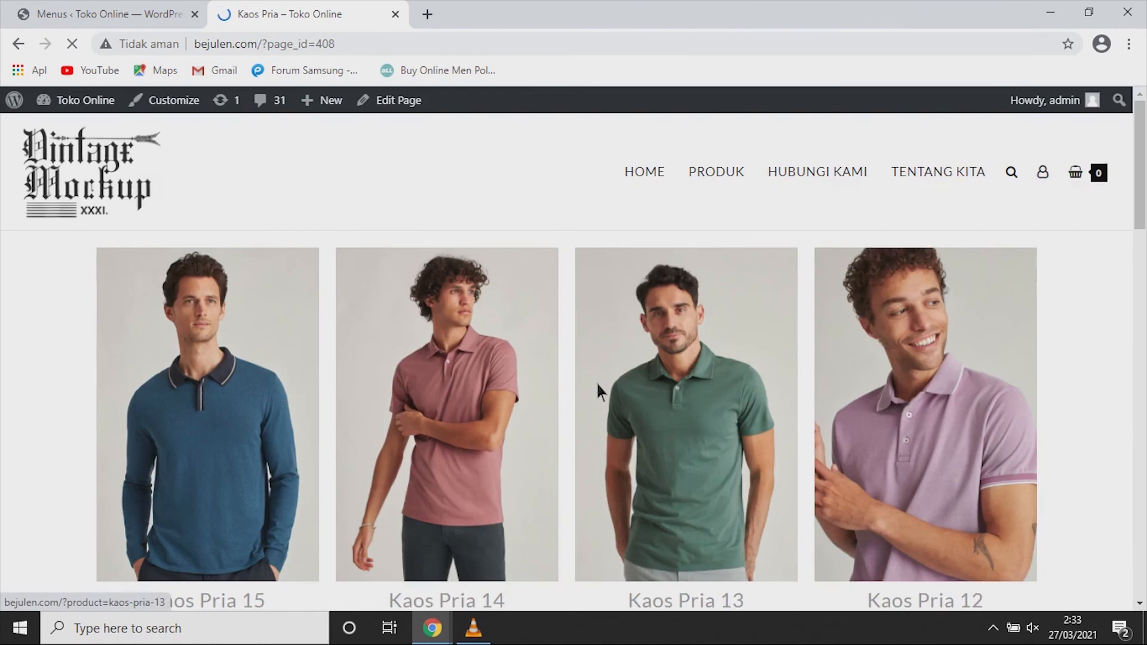
scroll(598, 388, down, 20)
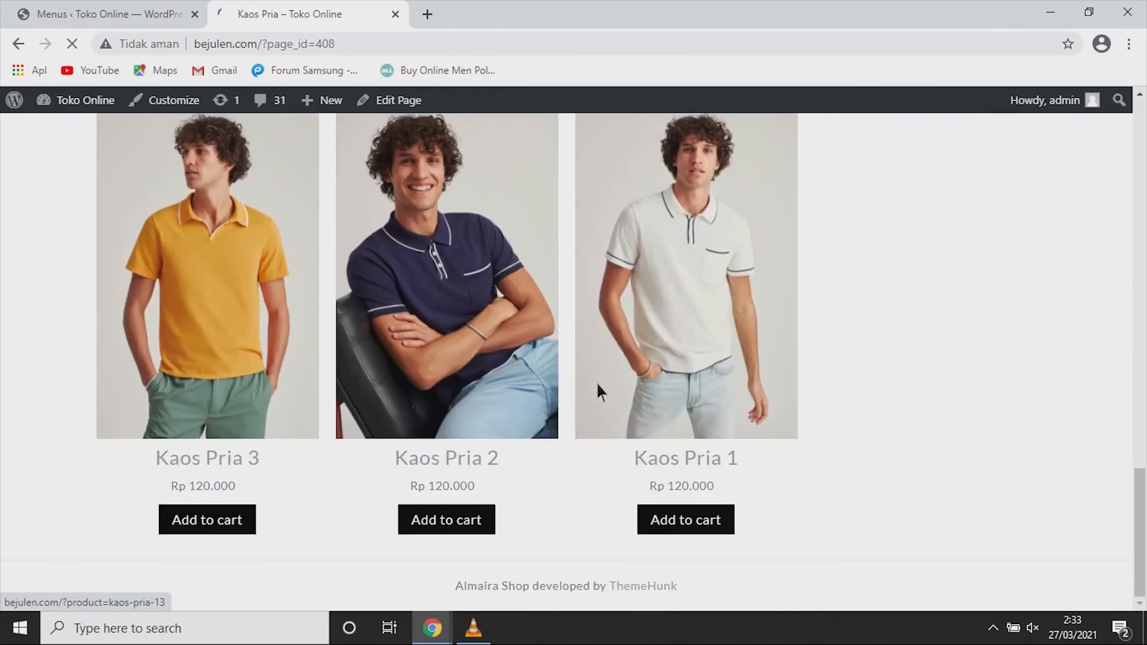
scroll(598, 389, up, 20)
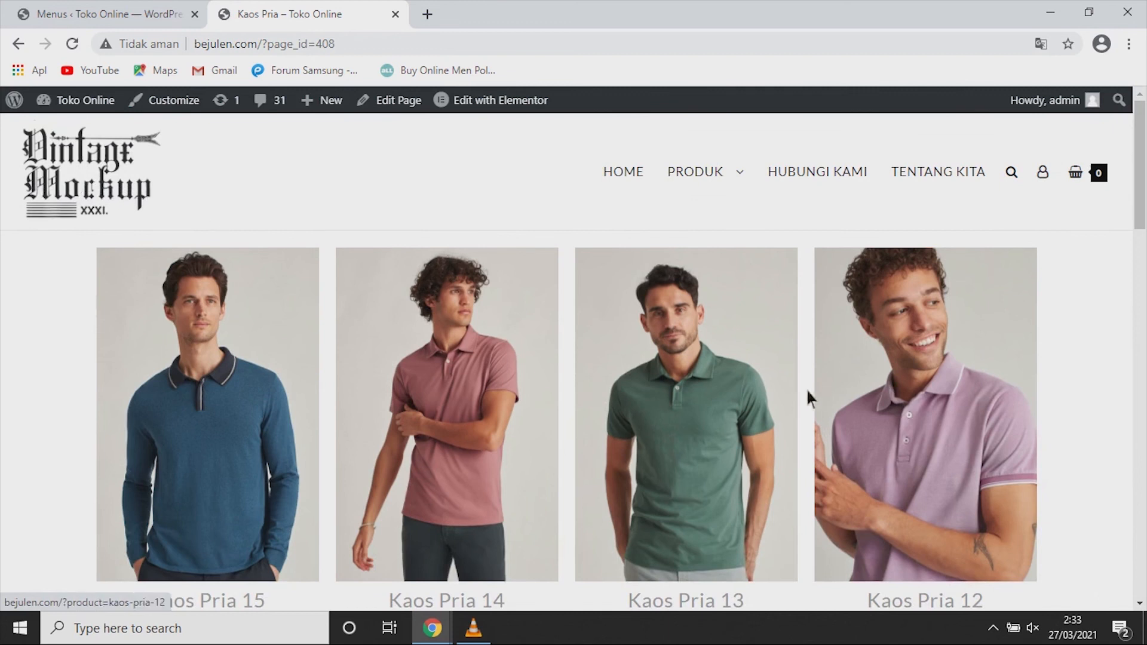
Step: Open the product page of Kaos Pria 15 from the category grid
mouse_move(700, 182)
scroll(771, 266, down, 2)
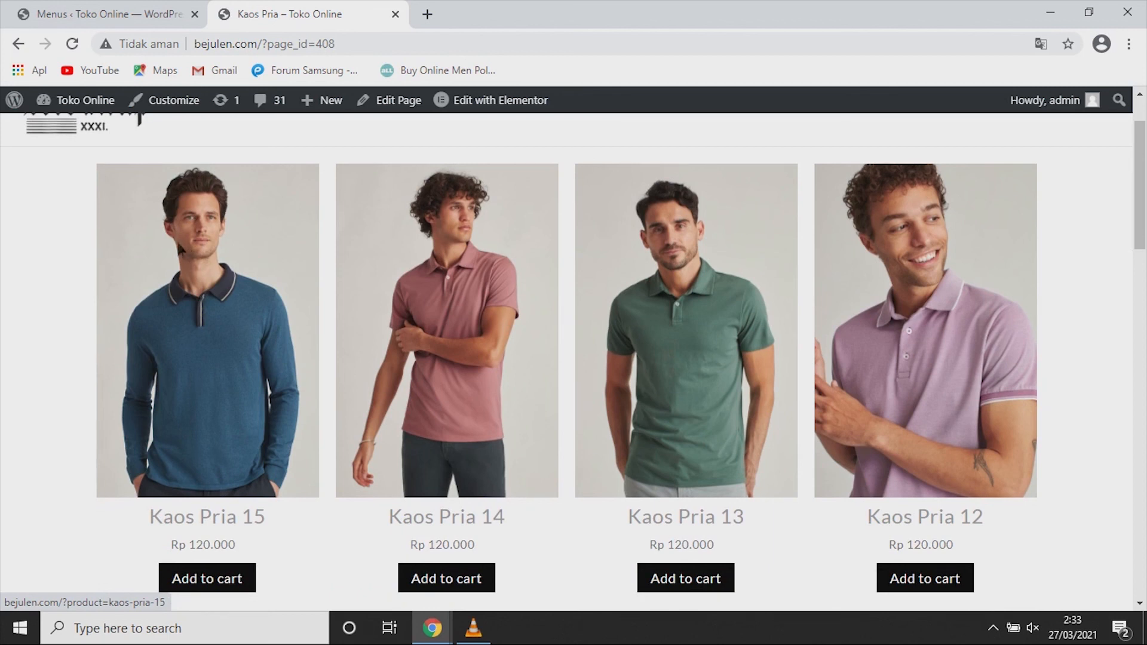
click(196, 285)
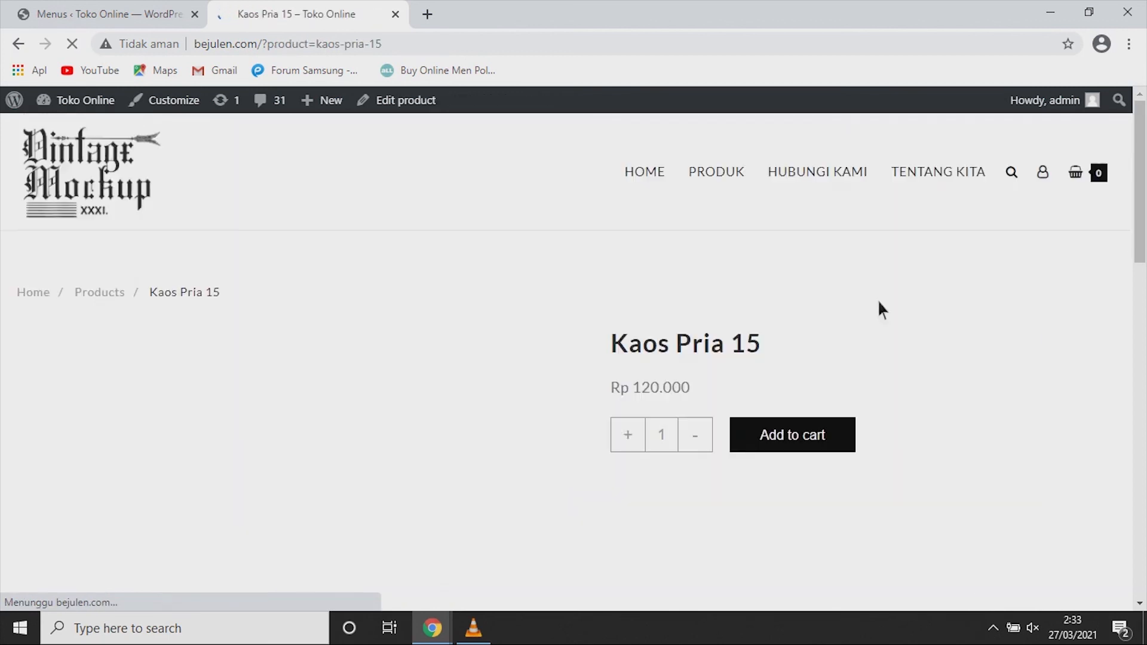
Step: Look through the Kaos Pria 15 product page, from its photo gallery and price to the description
scroll(852, 332, down, 6)
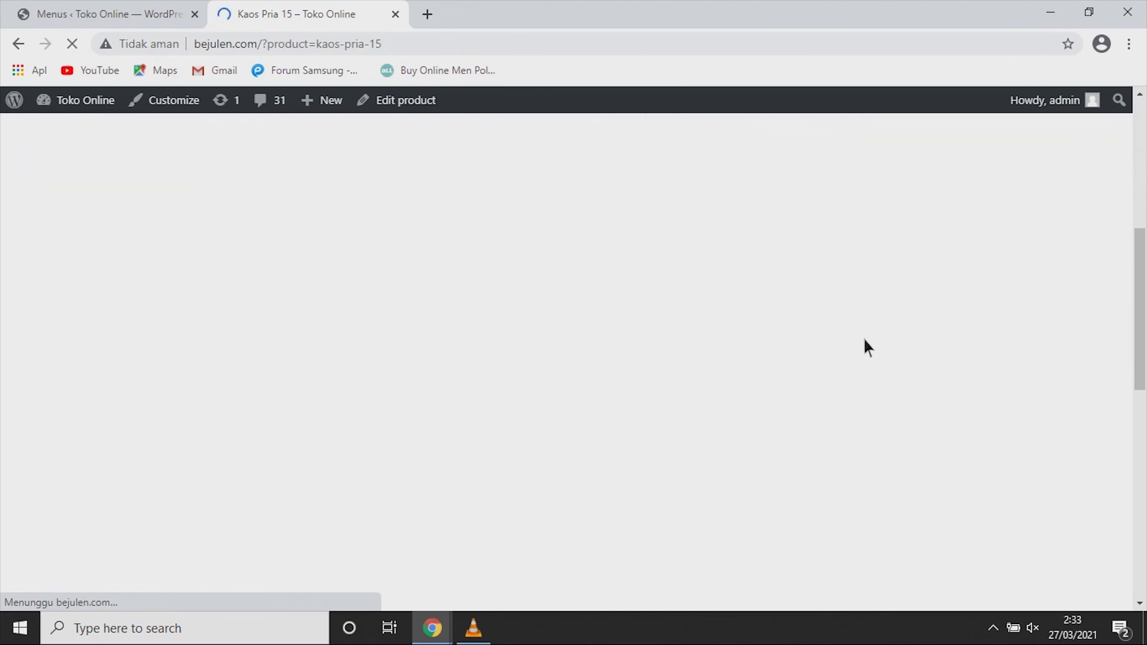
scroll(992, 392, up, 3)
scroll(994, 395, up, 3)
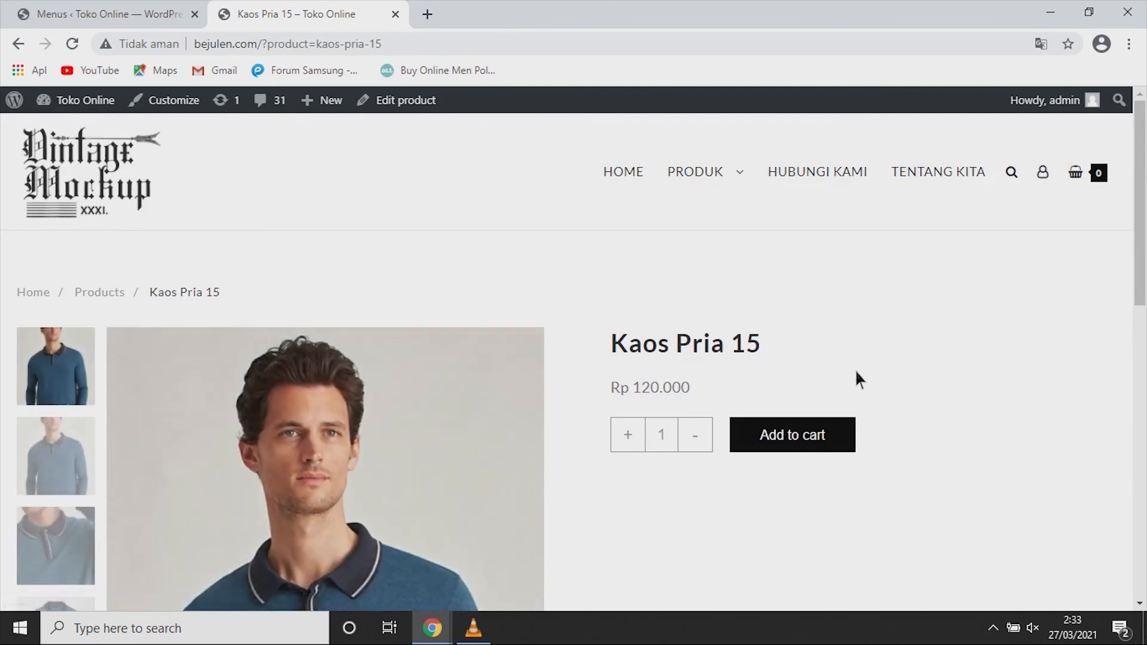
scroll(753, 413, down, 1)
scroll(754, 413, down, 3)
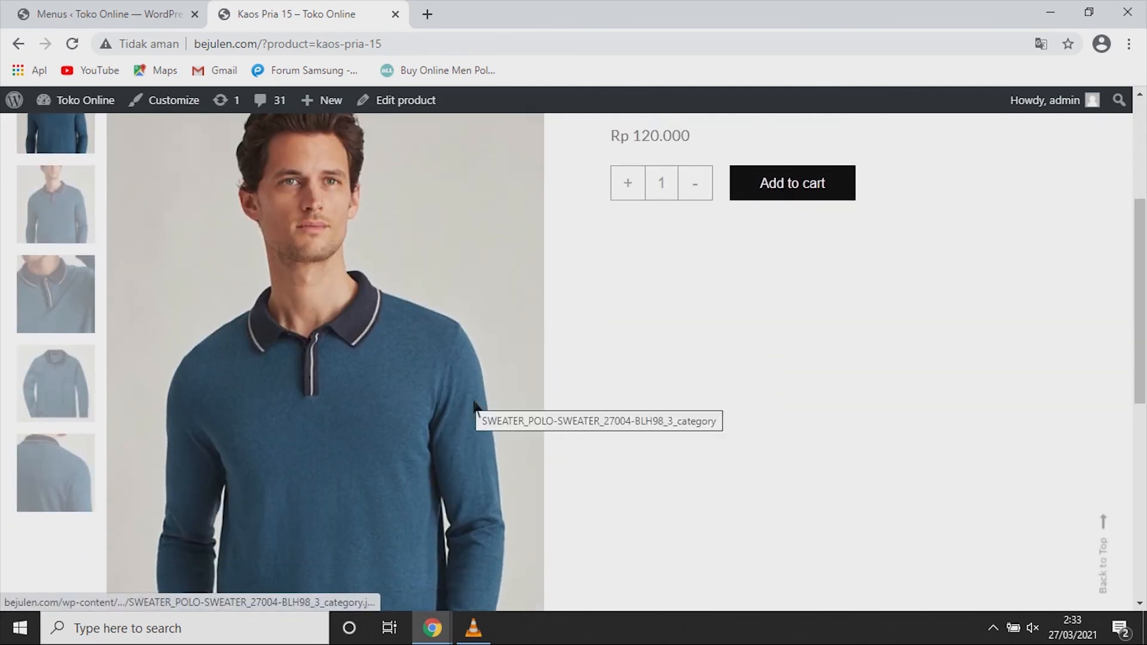
scroll(722, 415, down, 8)
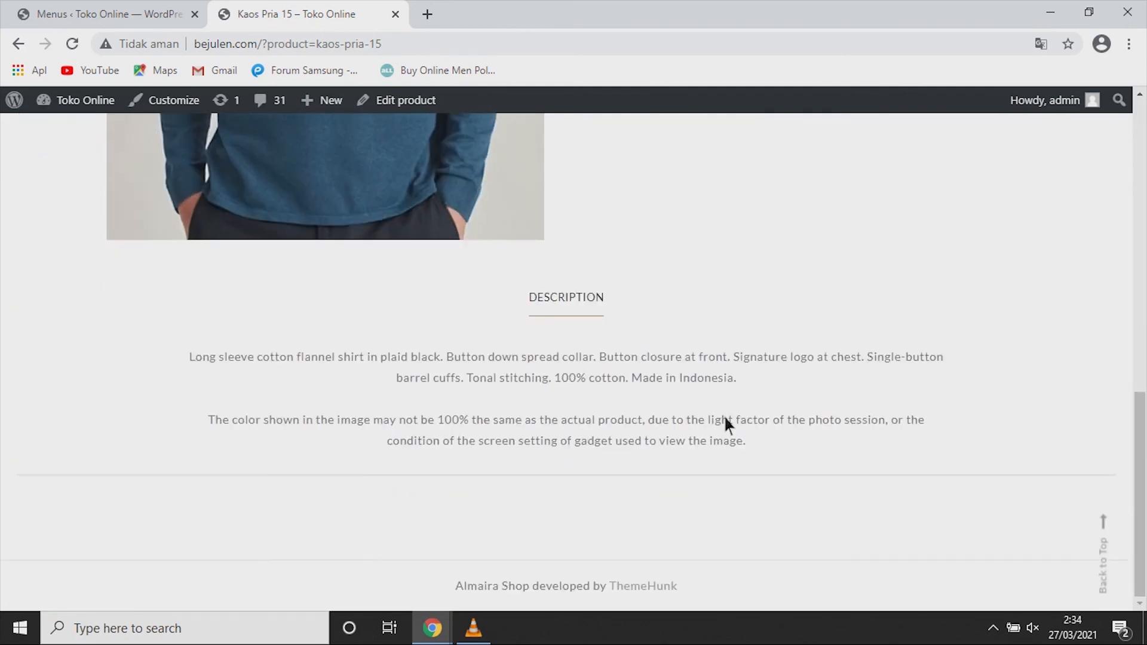
scroll(726, 418, up, 7)
scroll(726, 416, up, 5)
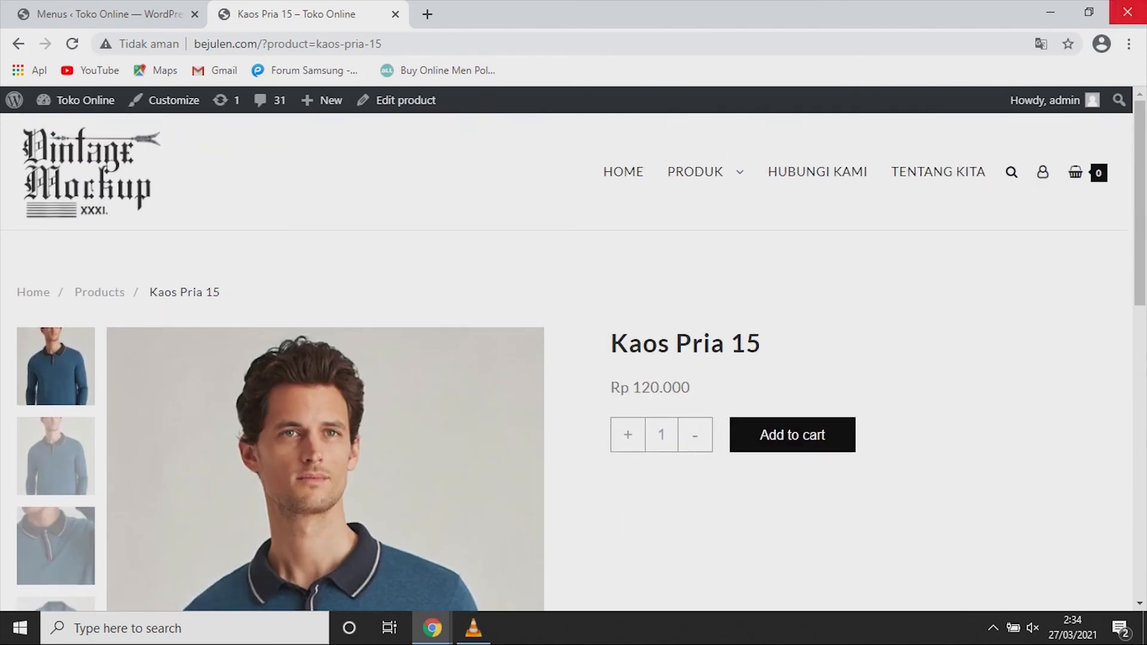
Step: Close the storefront browser window and the remaining browser window with the Google search results
click(1128, 12)
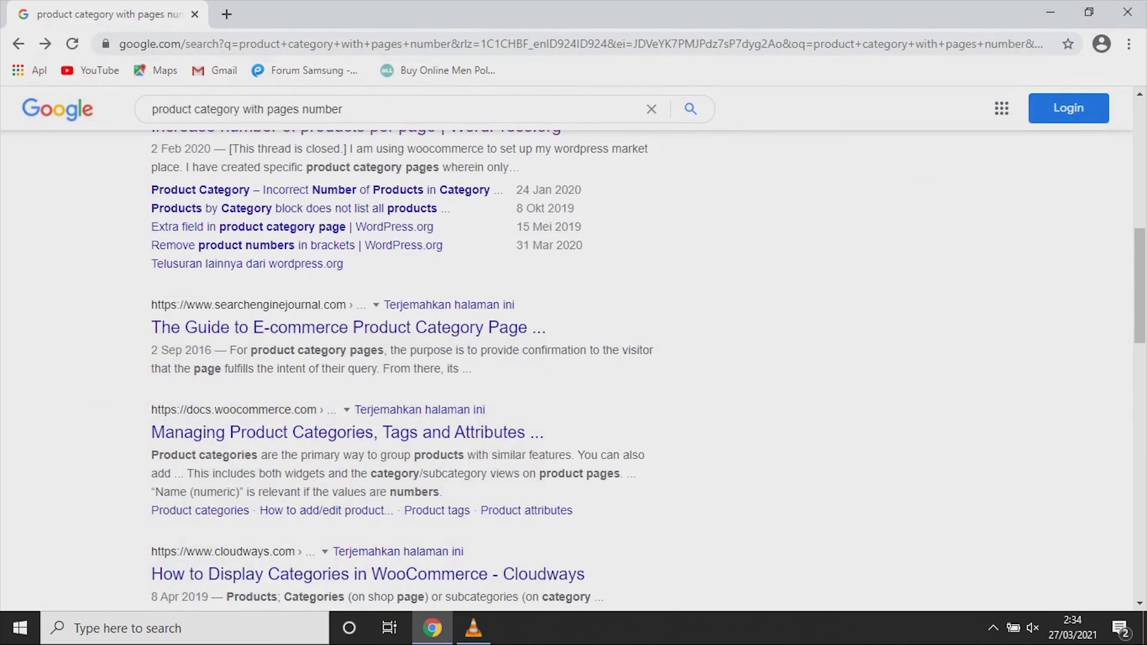
click(1128, 12)
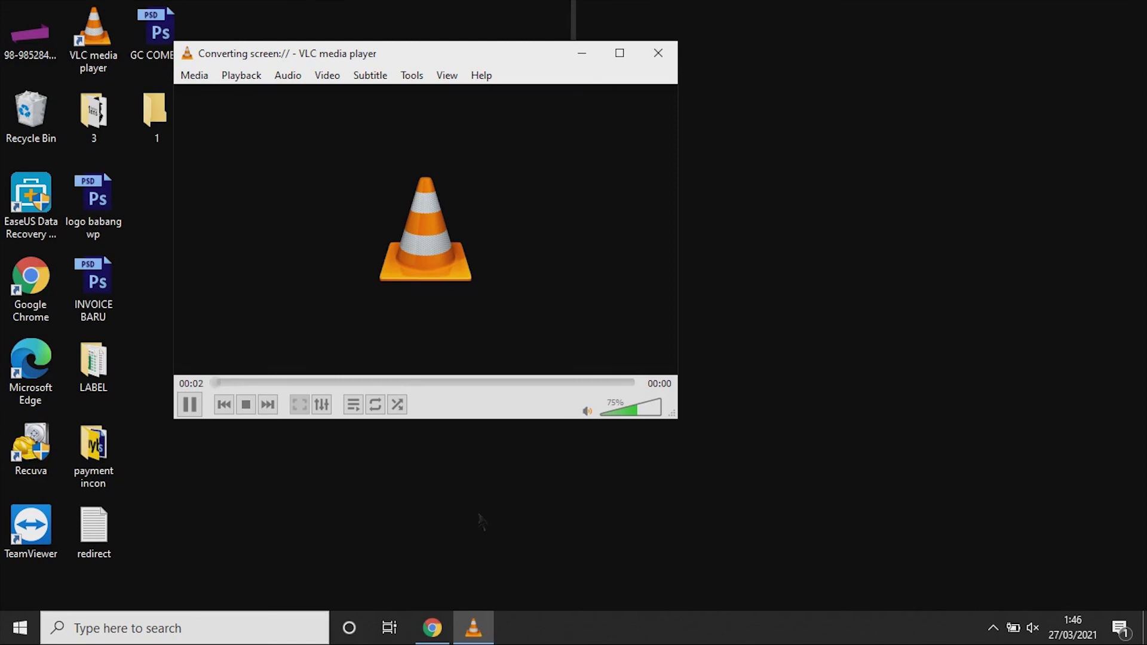
click(479, 519)
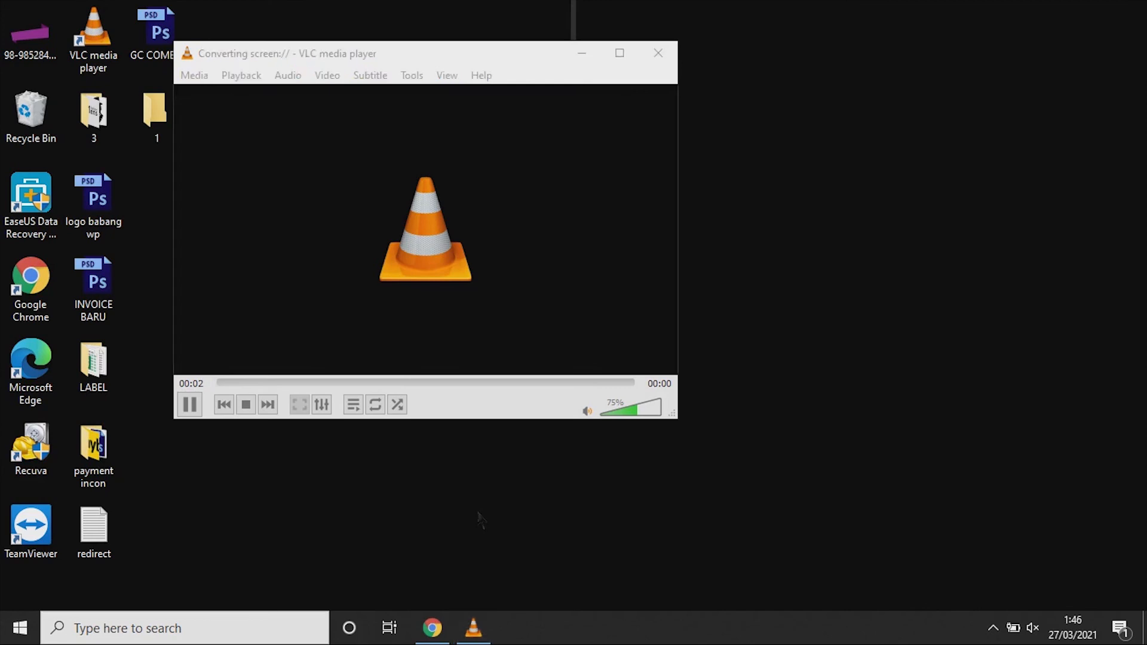